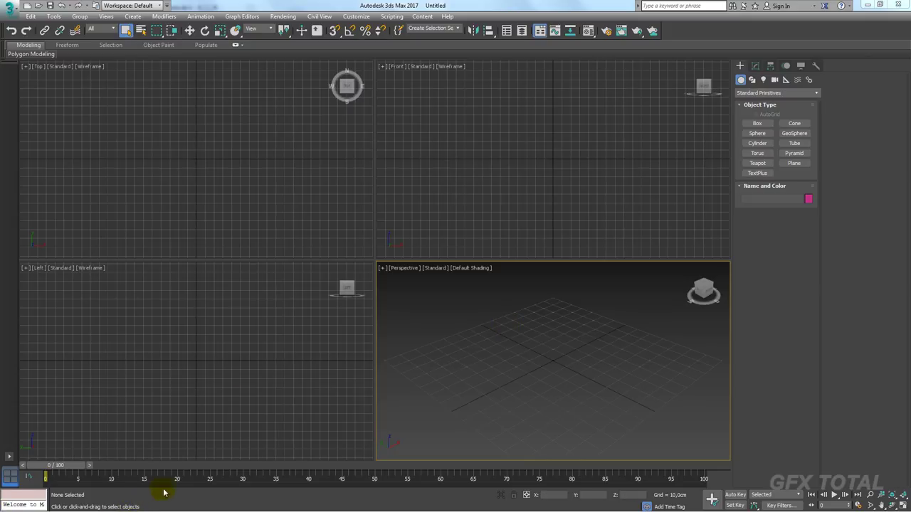
# Activate the Left viewport, then bring up the Pirelli 18,4X30 TM95 tyre image in Firefox.
pyautogui.click(222, 421)
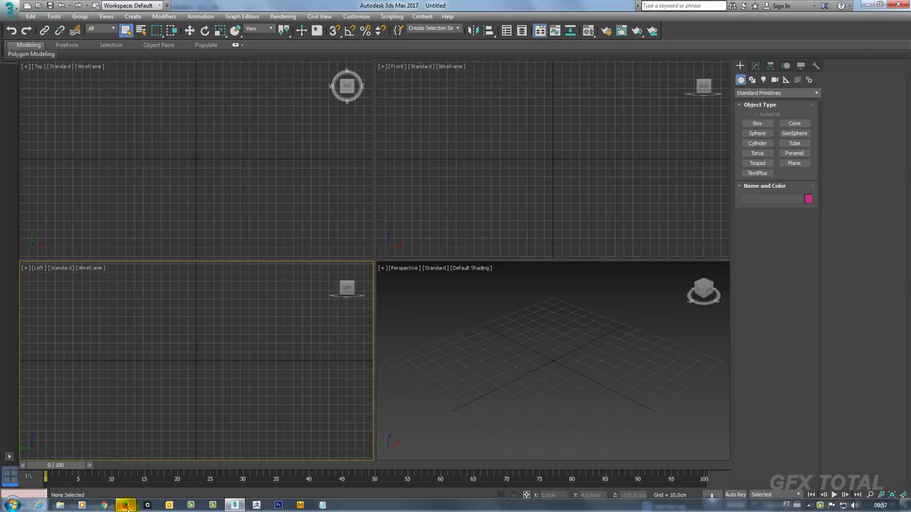
pyautogui.click(124, 505)
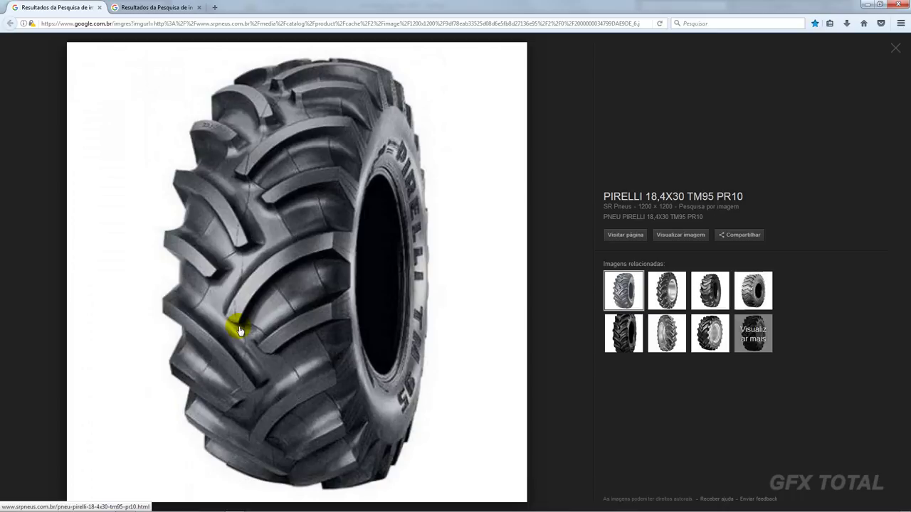
# Compare the other tyre image result, then go back to the Pirelli TM95 image.
pyautogui.click(151, 7)
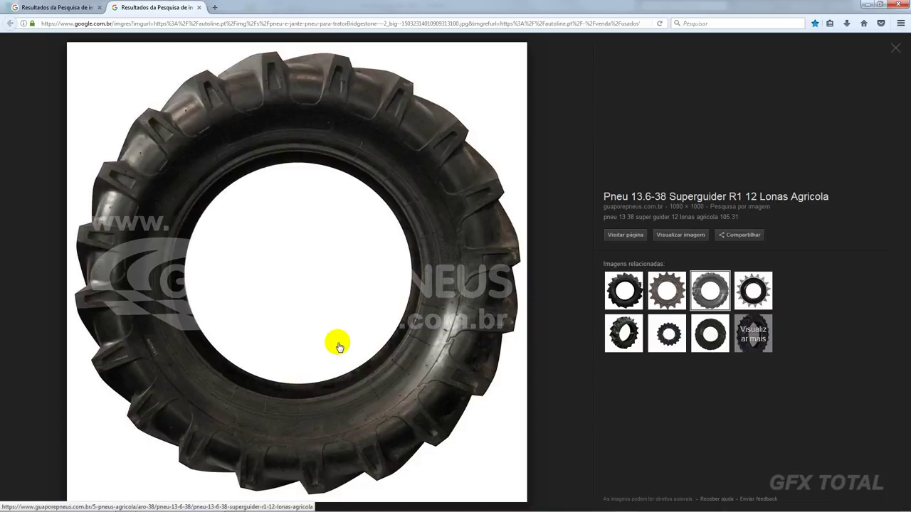
pyautogui.click(97, 9)
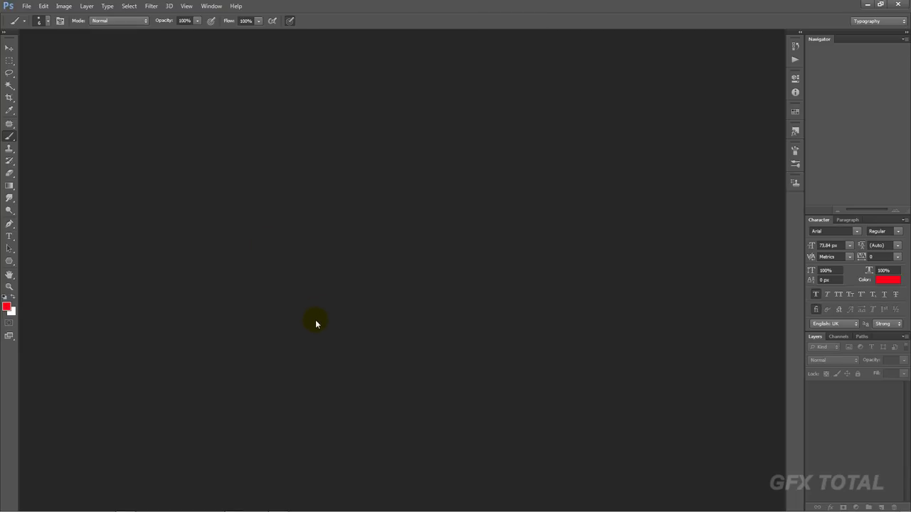
# Paste a screenshot of the tyre page into a new Photoshop document and zoom into the tread.
pyautogui.hotkey('alt', 'Tab')
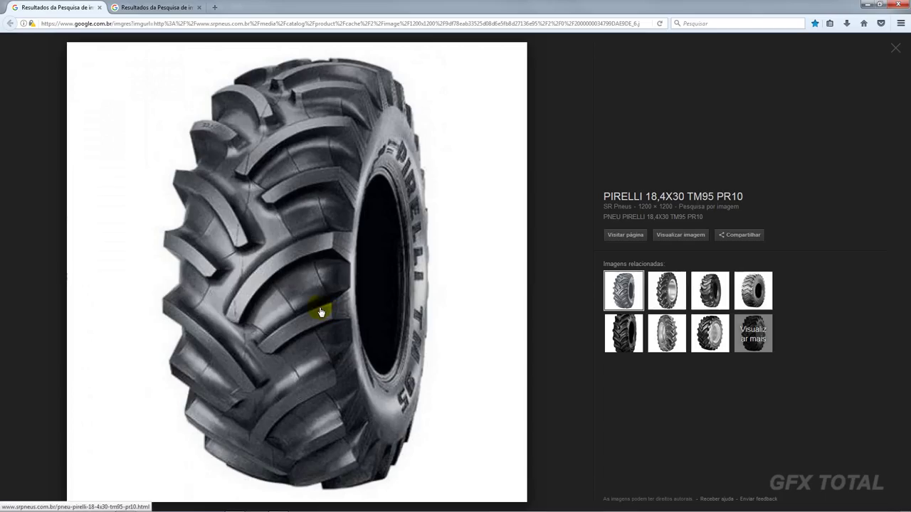
pyautogui.hotkey('alt', 'Tab')
pyautogui.hotkey('ctrl', 'n')
pyautogui.press('Return')
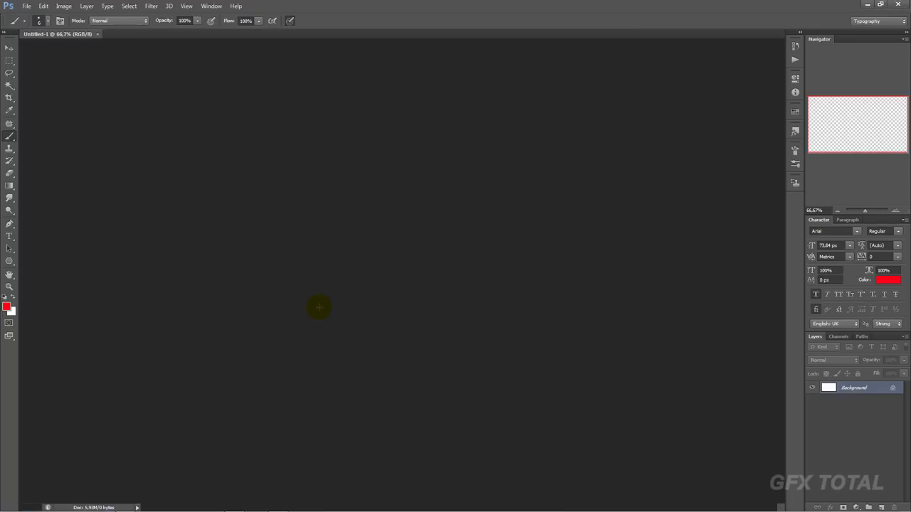
pyautogui.hotkey('ctrl', 'v')
pyautogui.press('z')
pyautogui.moveTo(303, 242); pyautogui.dragTo(382, 275)
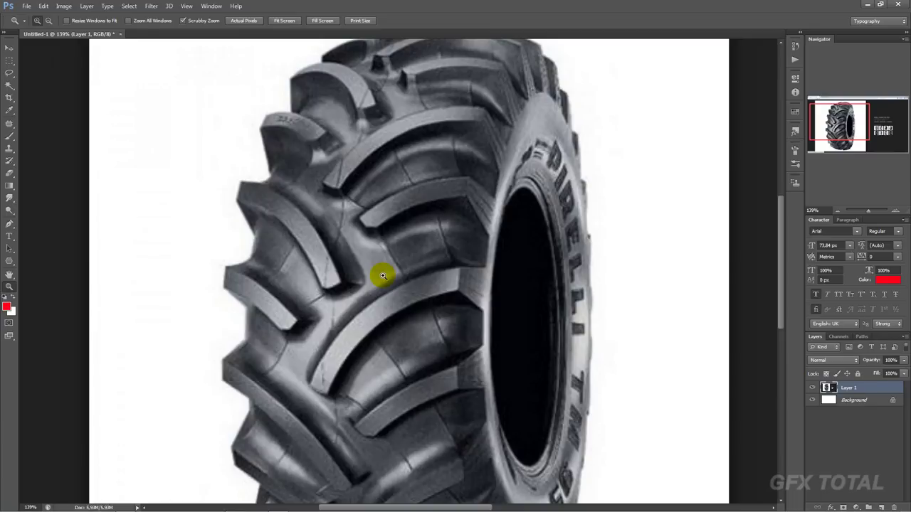
# On new layers, brush red guide lines along and across the tread lugs.
pyautogui.click(9, 138)
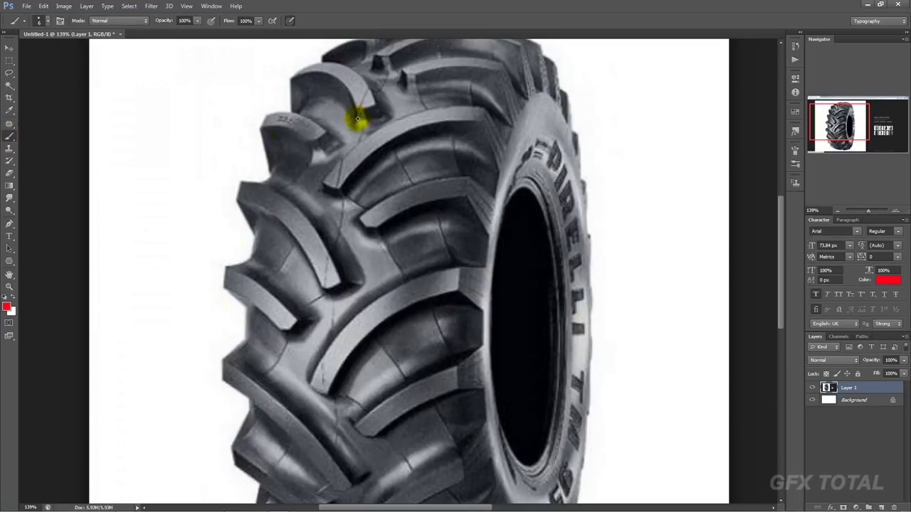
pyautogui.moveTo(357, 119); pyautogui.dragTo(336, 230)
pyautogui.click(881, 508)
pyautogui.click(881, 508)
pyautogui.click(881, 508)
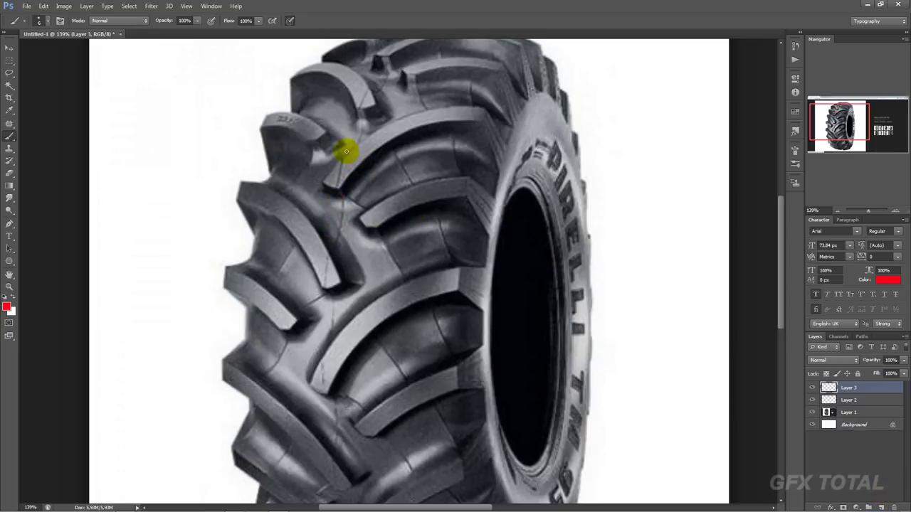
pyautogui.moveTo(346, 151)
pyautogui.mouseDown()
pyautogui.moveTo(331, 178)
pyautogui.moveTo(330, 372)
pyautogui.moveTo(319, 398)
pyautogui.mouseUp()
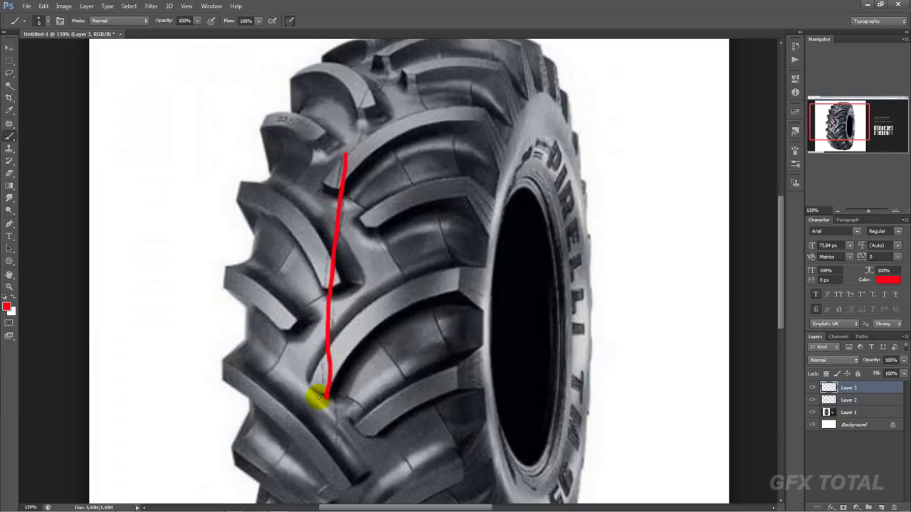
pyautogui.moveTo(326, 350)
pyautogui.mouseDown()
pyautogui.moveTo(303, 358)
pyautogui.moveTo(315, 386)
pyautogui.moveTo(332, 370)
pyautogui.moveTo(323, 351)
pyautogui.mouseUp()
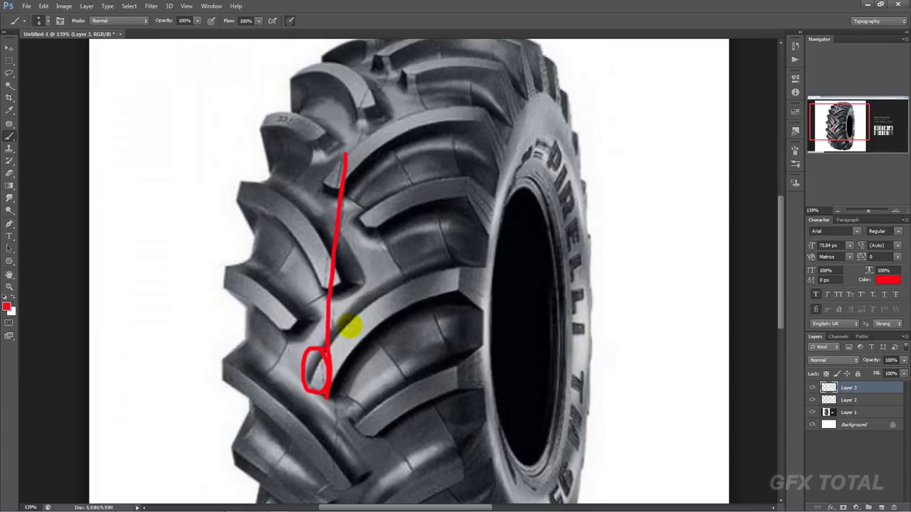
pyautogui.moveTo(446, 273)
pyautogui.mouseDown()
pyautogui.moveTo(409, 288)
pyautogui.moveTo(354, 340)
pyautogui.mouseUp()
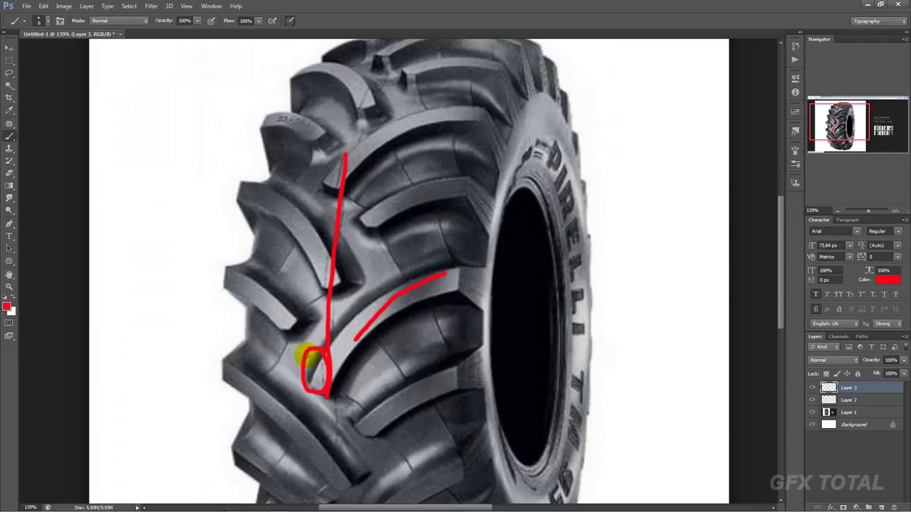
pyautogui.moveTo(262, 199)
pyautogui.mouseDown()
pyautogui.moveTo(308, 239)
pyautogui.moveTo(327, 272)
pyautogui.moveTo(366, 285)
pyautogui.moveTo(349, 274)
pyautogui.moveTo(372, 254)
pyautogui.moveTo(375, 205)
pyautogui.mouseUp()
pyautogui.press('z')
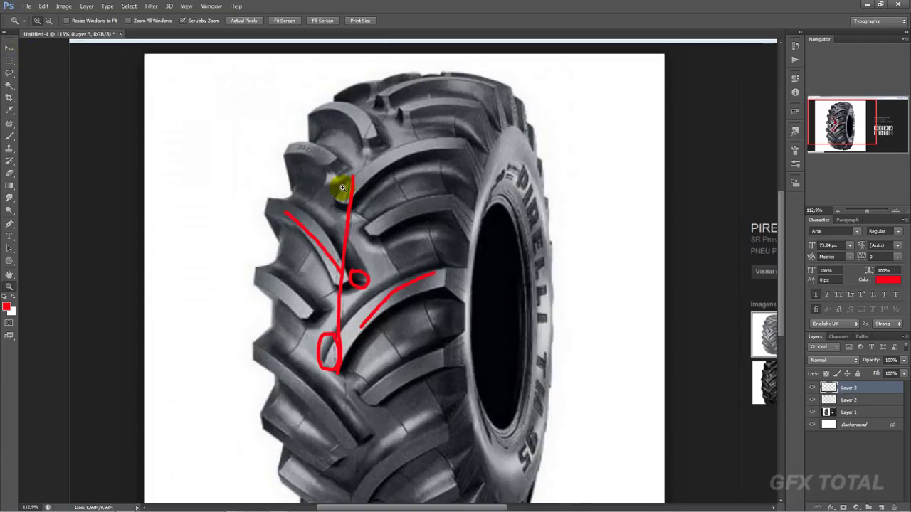
# Delete Layer 3 and paint four horizontal red lines across the tread.
pyautogui.click(895, 508)
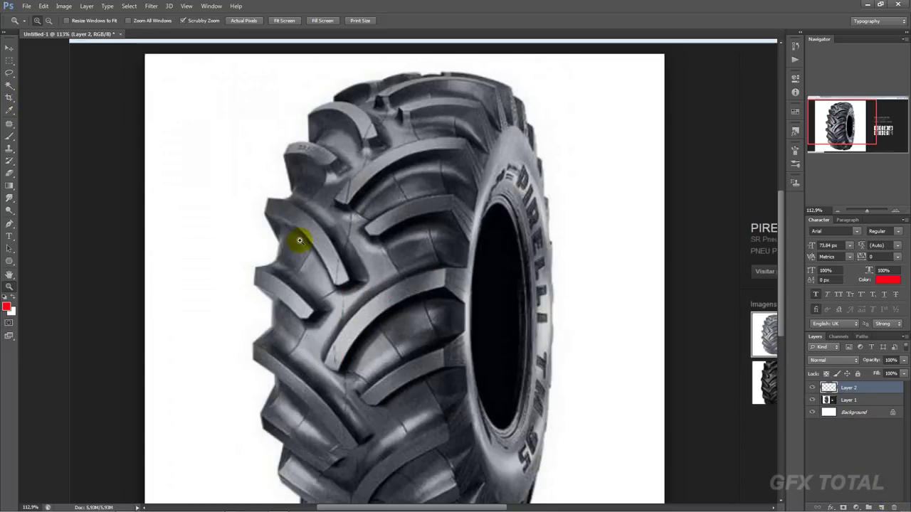
pyautogui.click(9, 136)
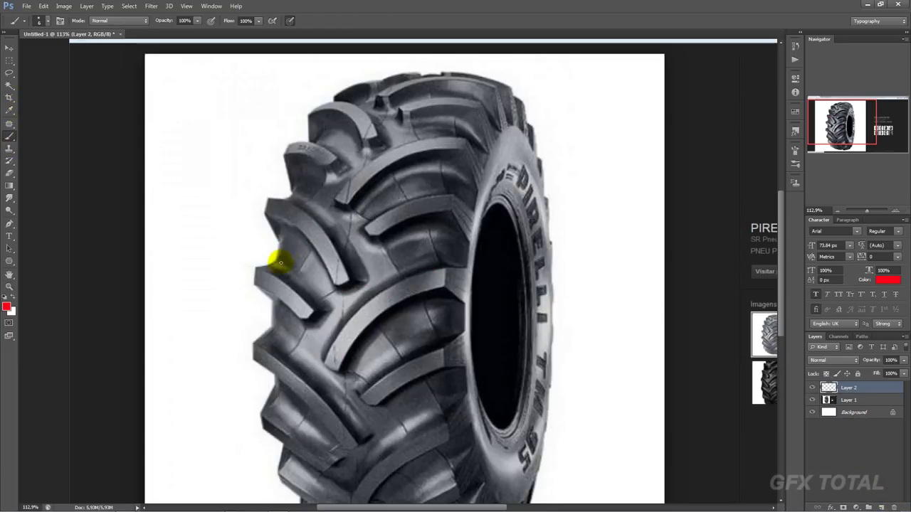
pyautogui.moveTo(269, 268); pyautogui.dragTo(453, 271)
pyautogui.moveTo(276, 233); pyautogui.dragTo(457, 234)
pyautogui.moveTo(279, 204); pyautogui.dragTo(467, 204)
pyautogui.moveTo(299, 179); pyautogui.dragTo(469, 182)
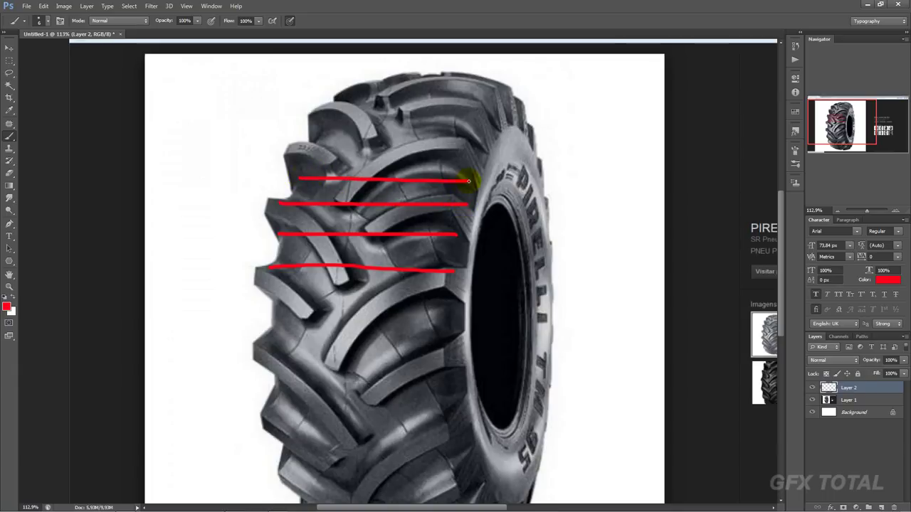
# Paint six vertical red lines to complete the guide grid.
pyautogui.moveTo(355, 179); pyautogui.dragTo(349, 378)
pyautogui.moveTo(333, 179); pyautogui.dragTo(326, 353)
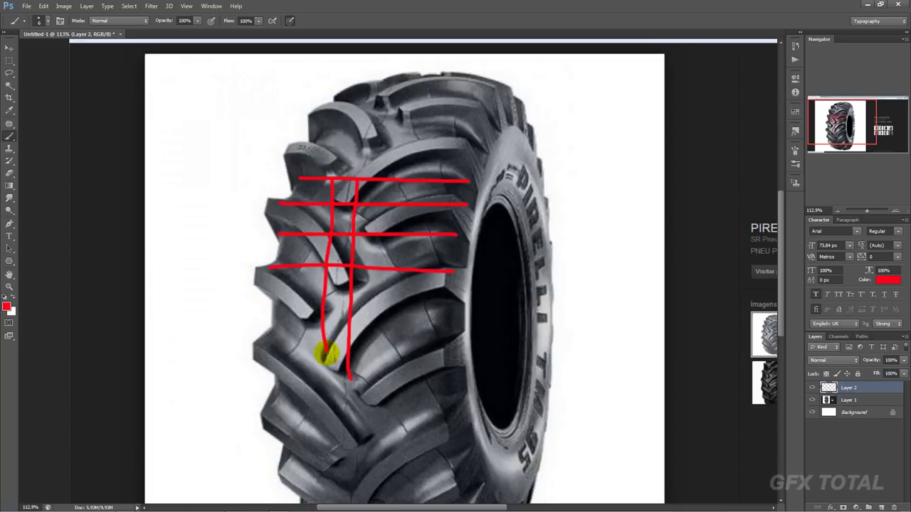
pyautogui.moveTo(393, 183); pyautogui.dragTo(382, 366)
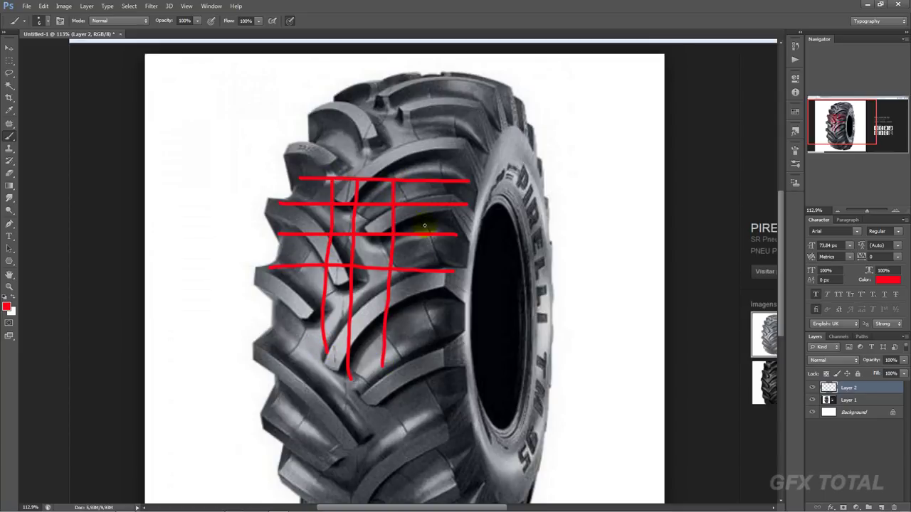
pyautogui.moveTo(431, 179); pyautogui.dragTo(427, 373)
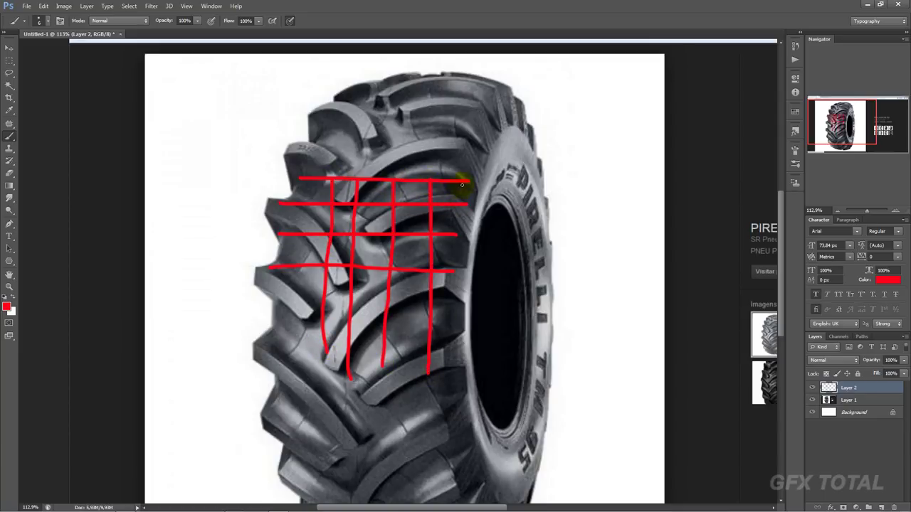
pyautogui.moveTo(462, 185); pyautogui.dragTo(457, 327)
pyautogui.moveTo(304, 178); pyautogui.dragTo(307, 326)
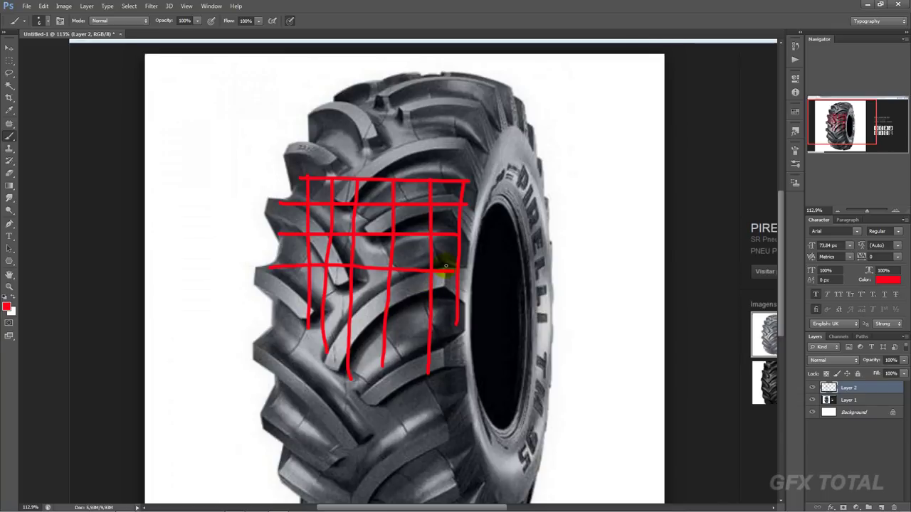
# Trace a curved red lug outline over the grid.
pyautogui.moveTo(449, 269); pyautogui.dragTo(347, 328)
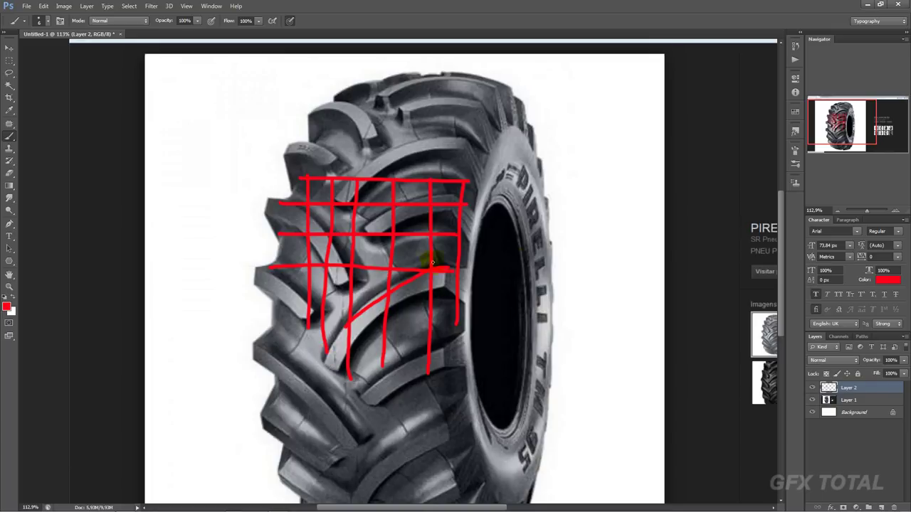
pyautogui.moveTo(406, 269); pyautogui.dragTo(406, 288)
pyautogui.moveTo(446, 261); pyautogui.dragTo(439, 269)
# In 3ds Max, create a long plane in the Perspective view with edged faces shown.
pyautogui.click(9, 49)
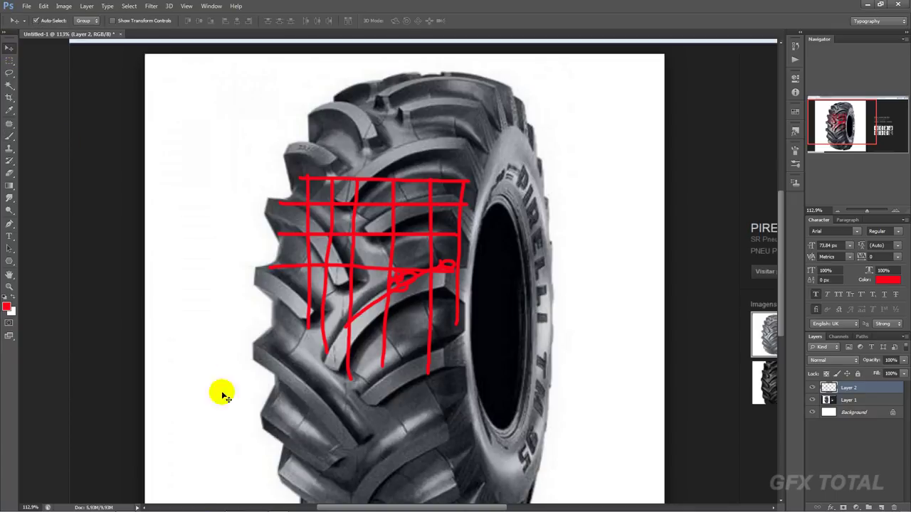
pyautogui.click(239, 505)
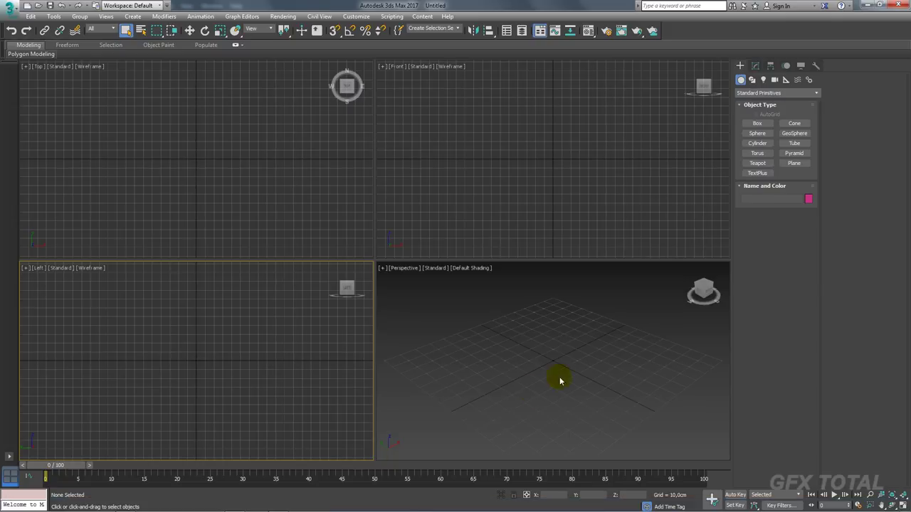
pyautogui.click(559, 376)
pyautogui.click(794, 163)
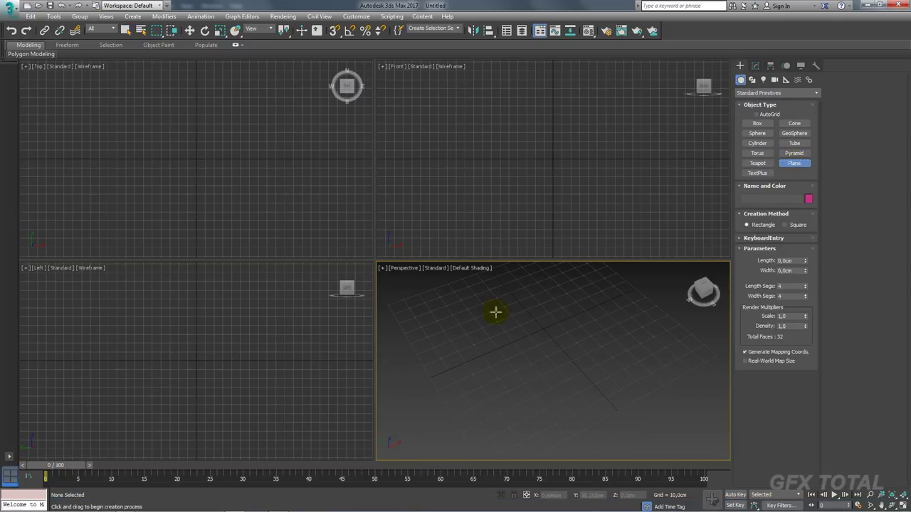
pyautogui.moveTo(411, 340); pyautogui.dragTo(591, 328)
pyautogui.moveTo(591, 328); pyautogui.dragTo(524, 392, button='middle')
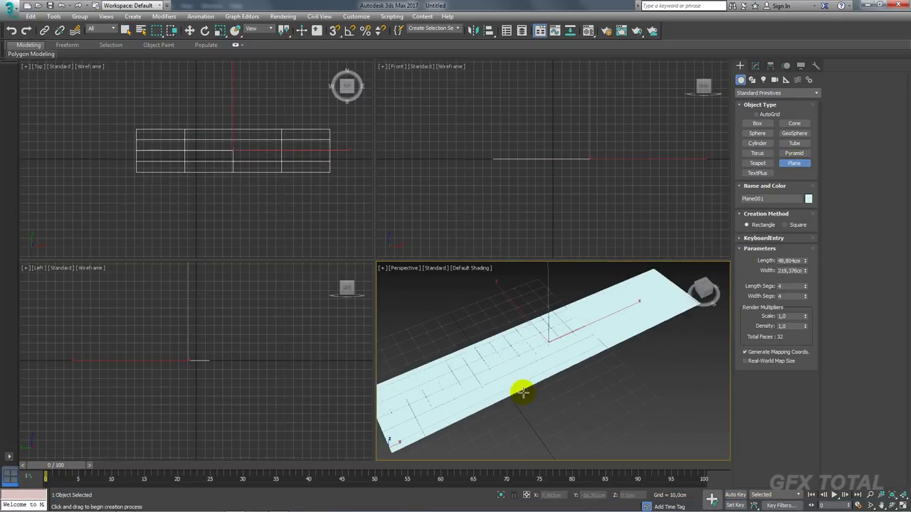
pyautogui.press('F4')
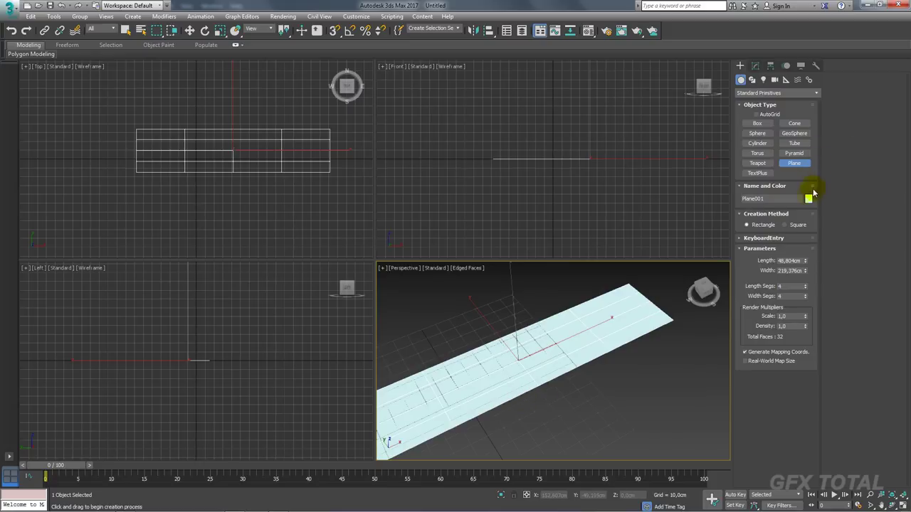
# Make the plane blue and give it 48 width segments.
pyautogui.click(808, 198)
pyautogui.click(560, 197)
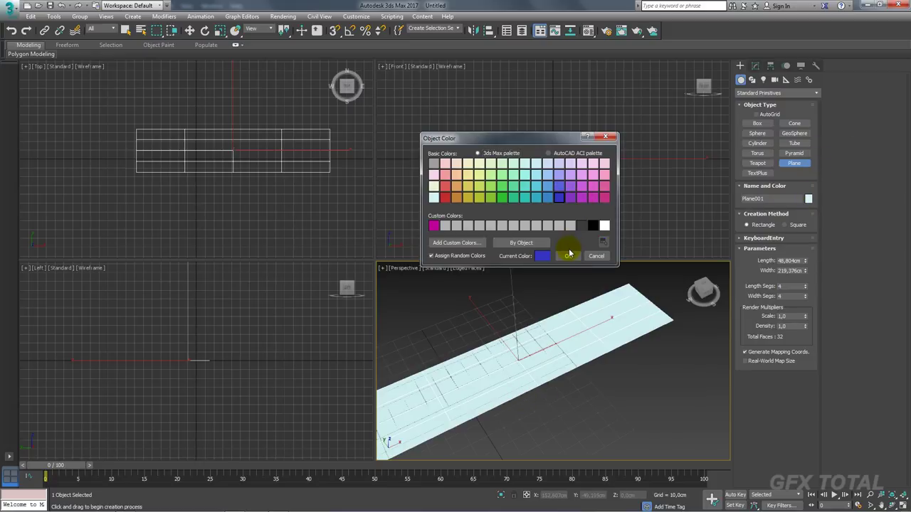
pyautogui.click(570, 255)
pyautogui.keyDown('alt'); pyautogui.moveTo(588, 291); pyautogui.dragTo(575, 319, button='middle'); pyautogui.keyUp('alt')
pyautogui.click(806, 299)
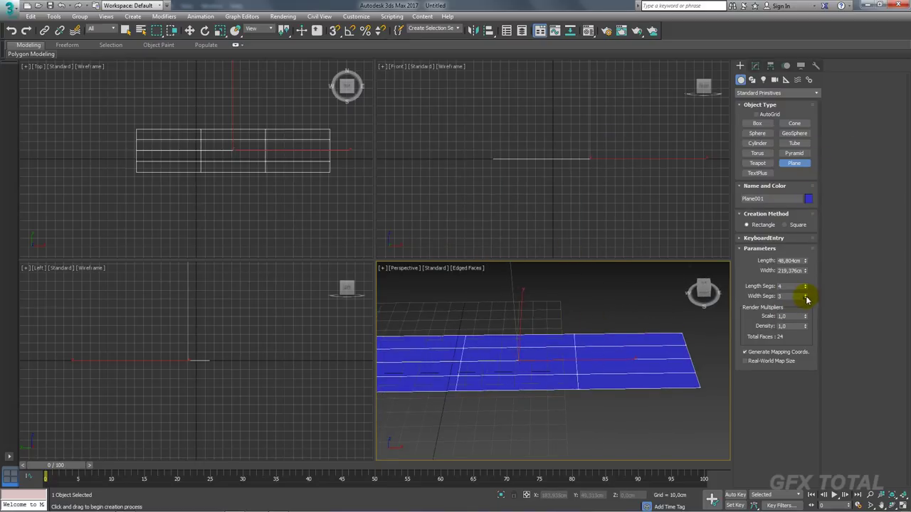
pyautogui.moveTo(805, 298); pyautogui.dragTo(807, 277)
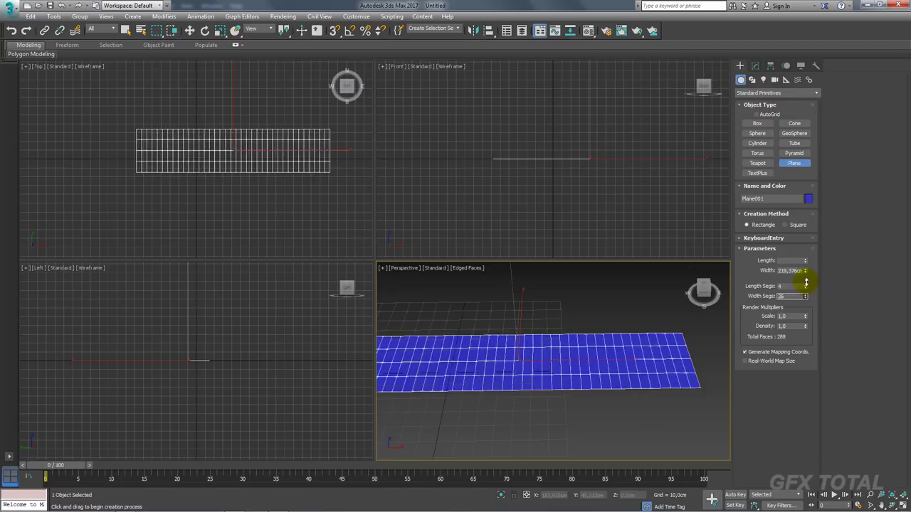
# Add a Bend modifier with angle 361,5° around the X axis to close the plane into a cylinder.
pyautogui.click(755, 66)
pyautogui.click(817, 93)
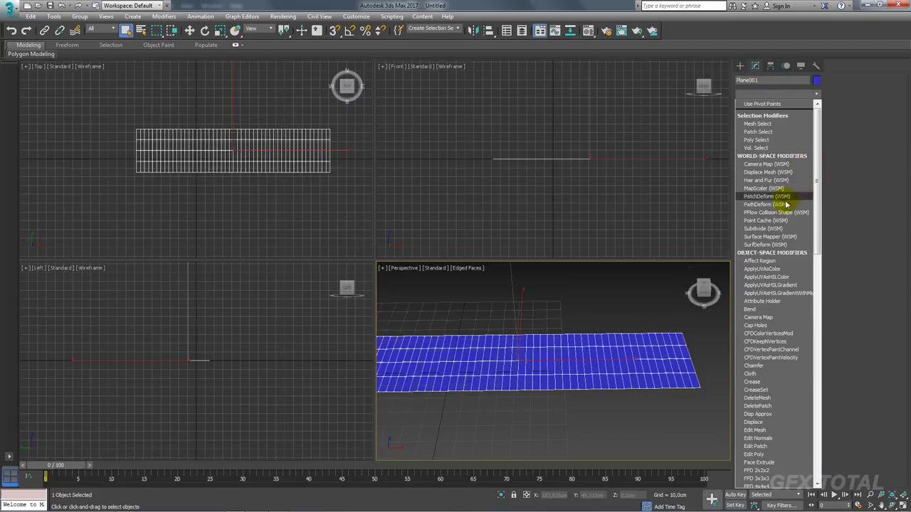
pyautogui.click(750, 309)
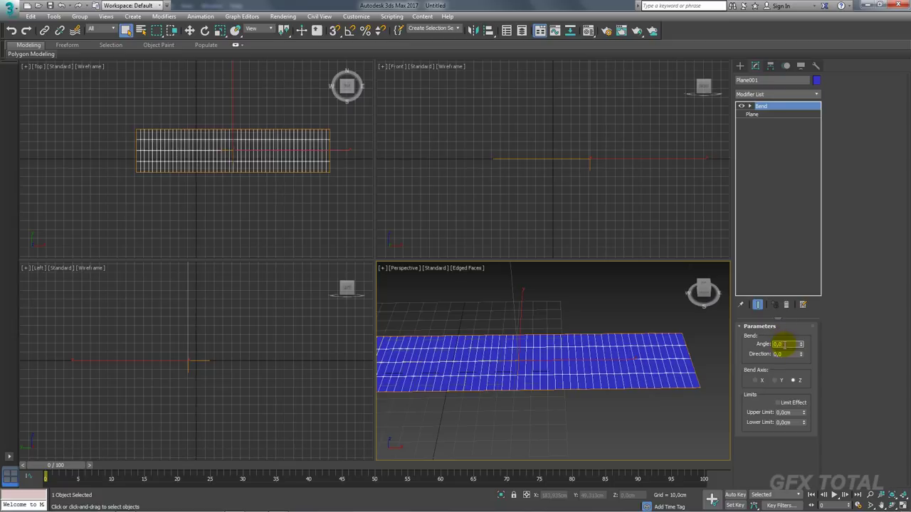
pyautogui.moveTo(784, 344); pyautogui.dragTo(755, 347)
pyautogui.write('360')
pyautogui.click(774, 380)
pyautogui.click(760, 381)
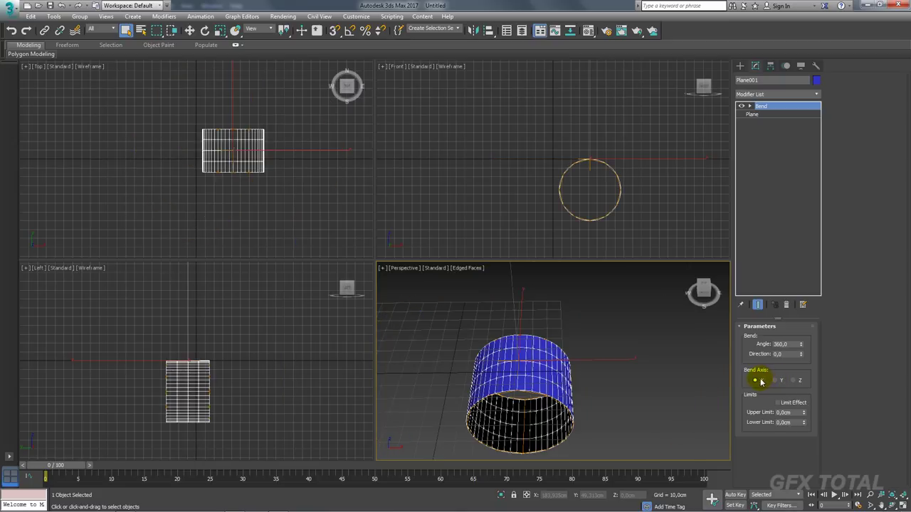
pyautogui.moveTo(621, 344)
pyautogui.keyDown('alt'); pyautogui.mouseDown(button='middle')
pyautogui.moveTo(569, 306)
pyautogui.moveTo(579, 295)
pyautogui.moveTo(740, 344)
pyautogui.mouseUp(button='middle'); pyautogui.keyUp('alt')
pyautogui.moveTo(802, 345)
pyautogui.mouseDown()
pyautogui.moveTo(792, 375)
pyautogui.moveTo(780, 286)
pyautogui.moveTo(797, 391)
pyautogui.moveTo(778, 323)
pyautogui.moveTo(778, 417)
pyautogui.moveTo(781, 7)
pyautogui.moveTo(747, 339)
pyautogui.mouseUp()
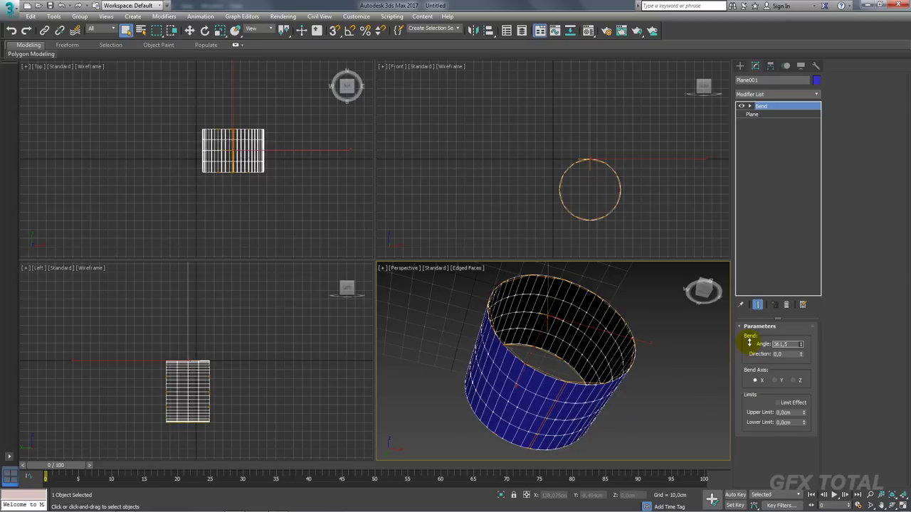
pyautogui.keyDown('alt'); pyautogui.moveTo(501, 315); pyautogui.dragTo(565, 316, button='middle'); pyautogui.keyUp('alt')
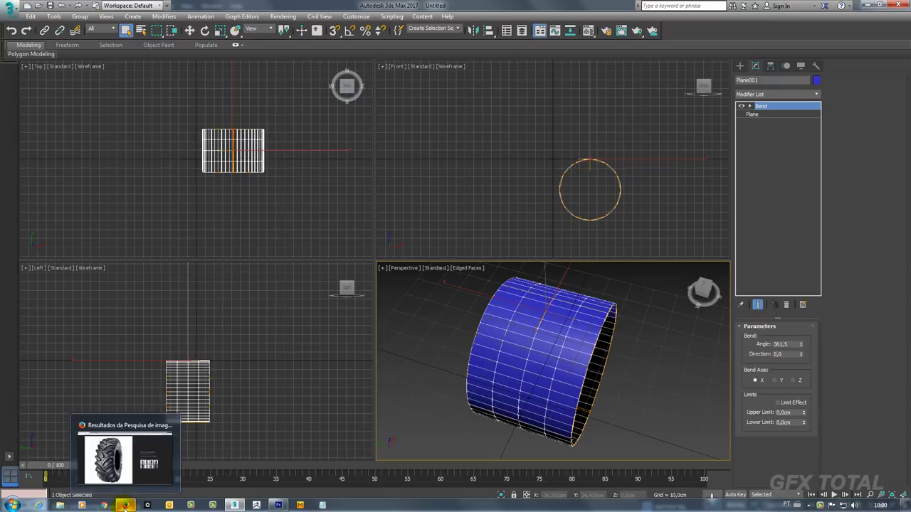
# In Photoshop, delete the old grid, then add a new layer and hide Layer 2.
pyautogui.click(278, 505)
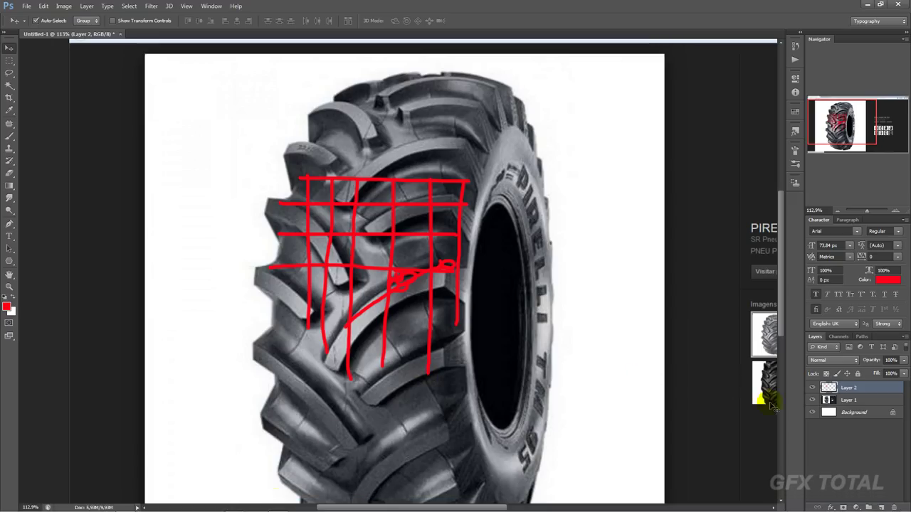
pyautogui.click(893, 507)
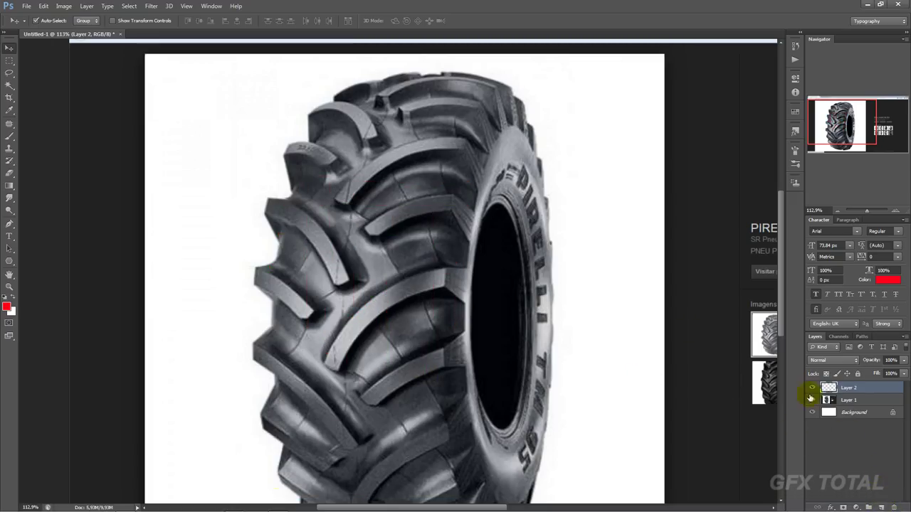
pyautogui.click(9, 136)
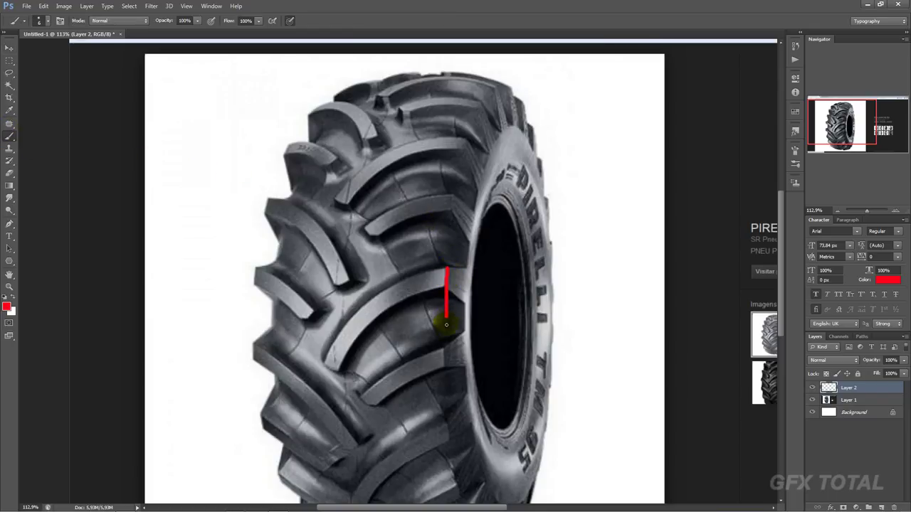
pyautogui.moveTo(442, 364)
pyautogui.mouseDown()
pyautogui.moveTo(340, 363)
pyautogui.moveTo(335, 319)
pyautogui.moveTo(337, 269)
pyautogui.moveTo(444, 271)
pyautogui.mouseUp()
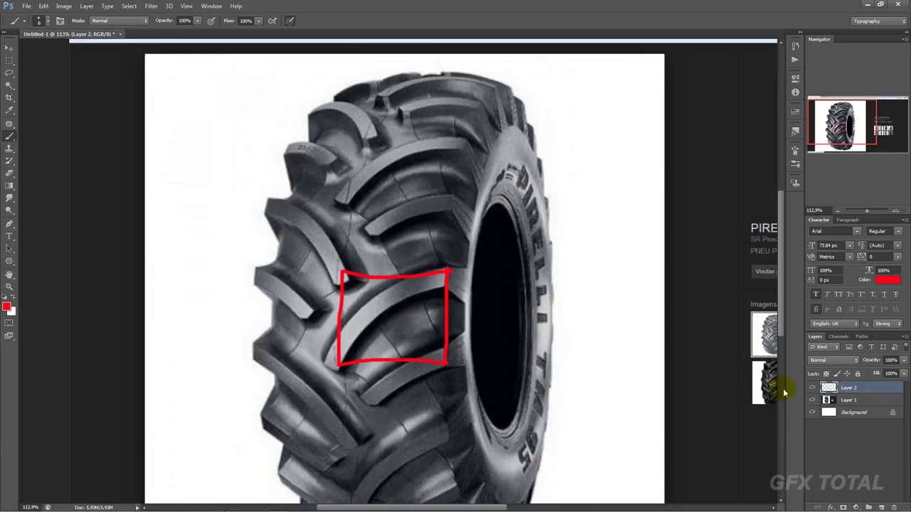
pyautogui.click(880, 507)
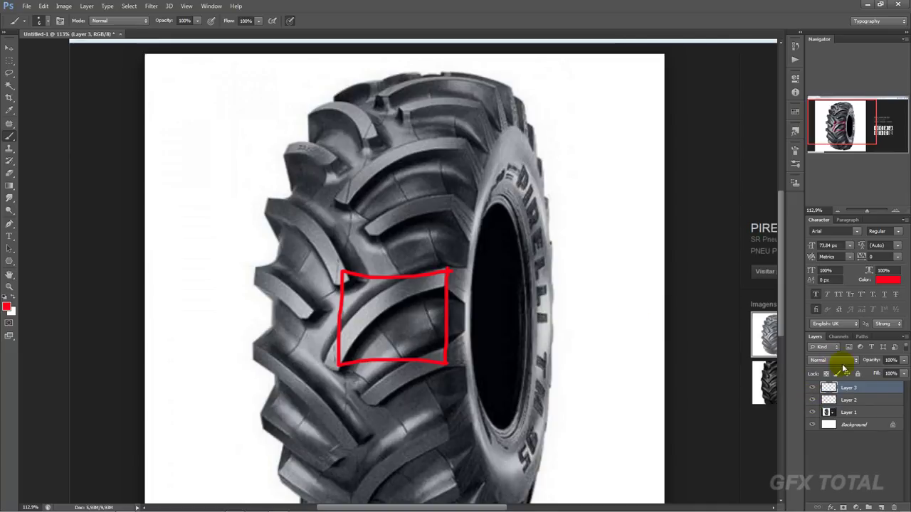
pyautogui.click(812, 400)
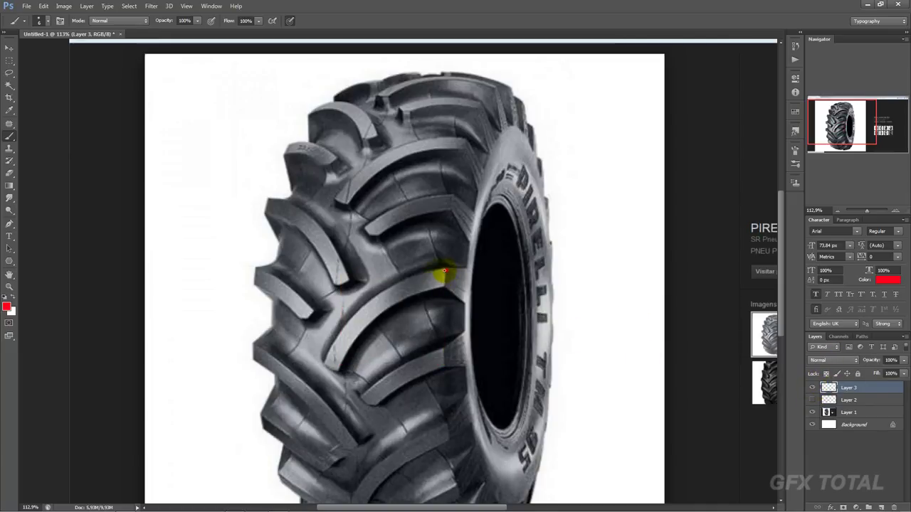
# Paint a curved red lug outline with dividing and radial lines inside it.
pyautogui.moveTo(444, 271)
pyautogui.mouseDown()
pyautogui.moveTo(321, 359)
pyautogui.moveTo(370, 398)
pyautogui.moveTo(413, 378)
pyautogui.mouseUp()
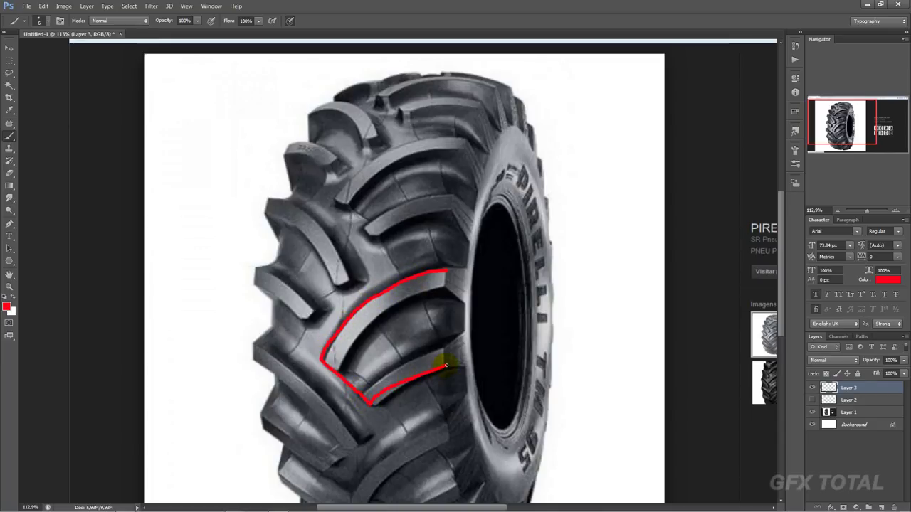
pyautogui.moveTo(447, 320)
pyautogui.mouseDown()
pyautogui.moveTo(443, 279)
pyautogui.moveTo(387, 304)
pyautogui.moveTo(335, 361)
pyautogui.moveTo(340, 375)
pyautogui.mouseUp()
pyautogui.moveTo(449, 312)
pyautogui.mouseDown()
pyautogui.moveTo(407, 333)
pyautogui.moveTo(351, 389)
pyautogui.mouseUp()
pyautogui.moveTo(411, 362); pyautogui.dragTo(364, 396)
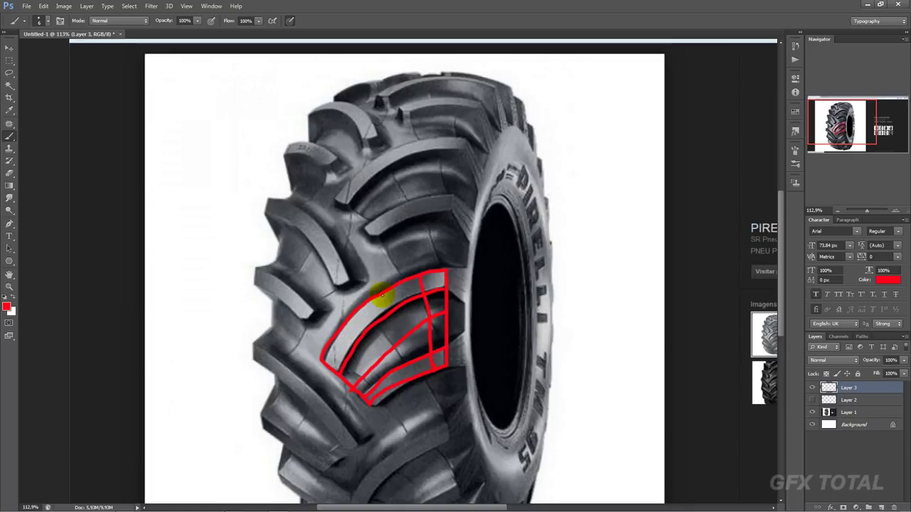
pyautogui.moveTo(384, 295); pyautogui.dragTo(415, 368)
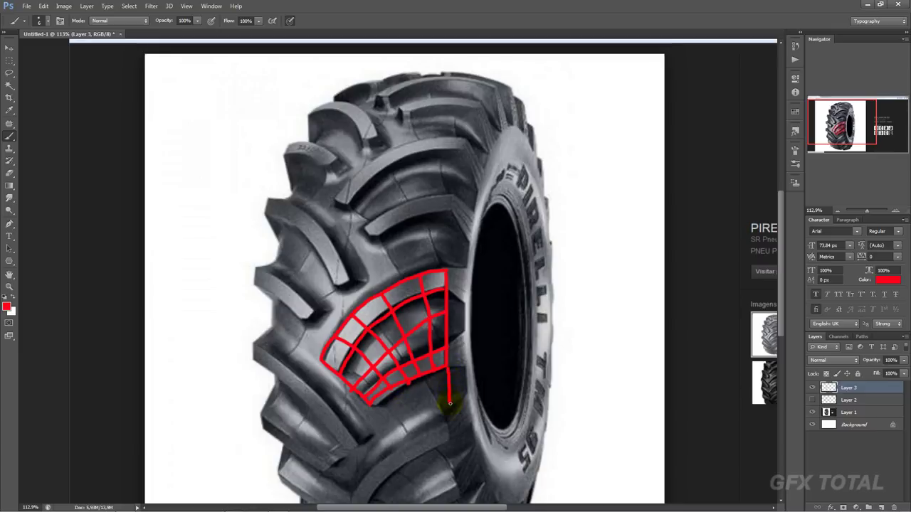
# Extend the red fan grid with a lower row, then pick the Move tool.
pyautogui.moveTo(449, 405); pyautogui.dragTo(362, 450)
pyautogui.moveTo(362, 411); pyautogui.dragTo(383, 444)
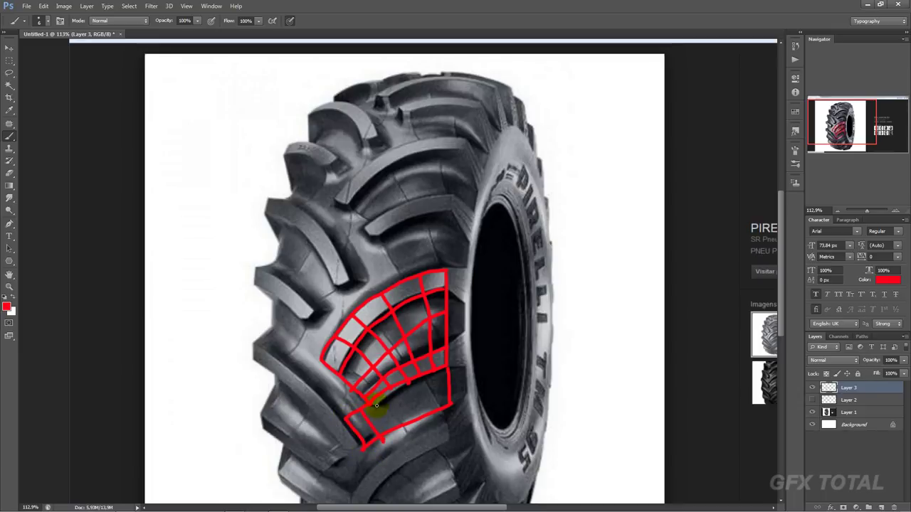
pyautogui.moveTo(392, 412); pyautogui.dragTo(405, 411)
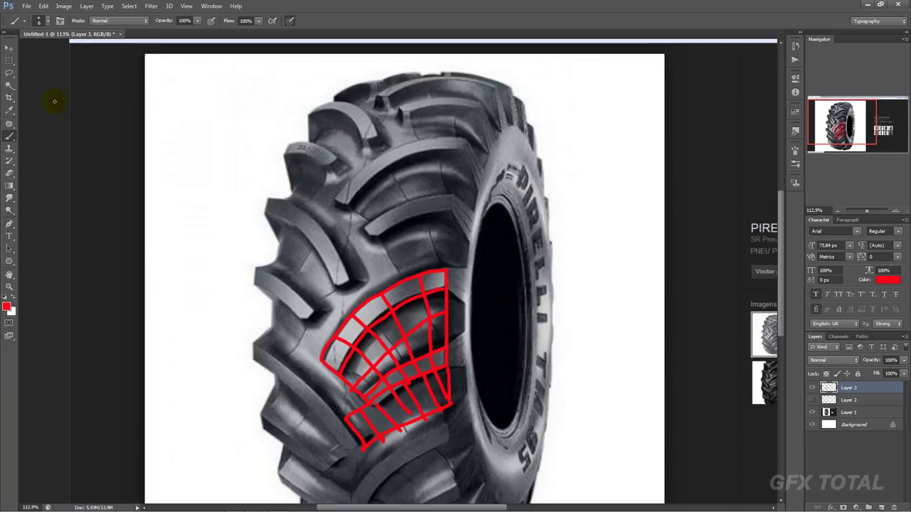
pyautogui.click(10, 47)
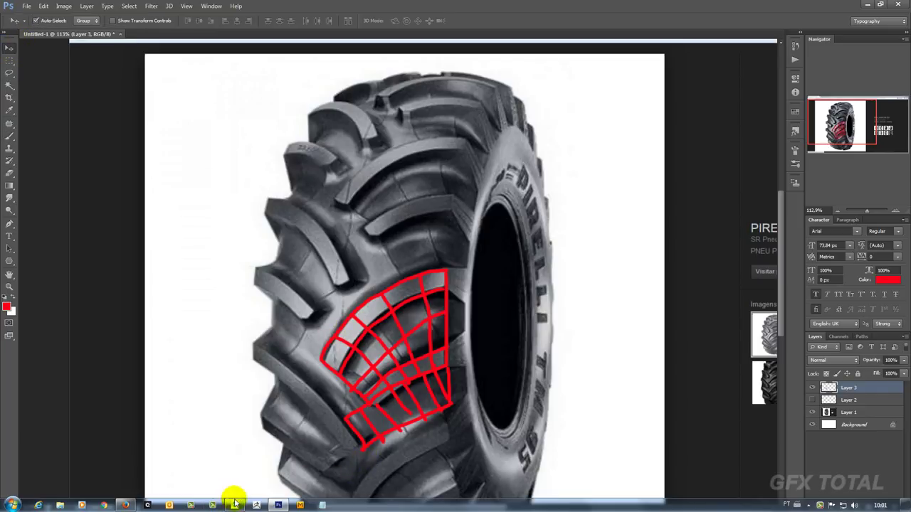
# Delete the bent cylinder from the 3ds Max scene and zoom out.
pyautogui.click(231, 505)
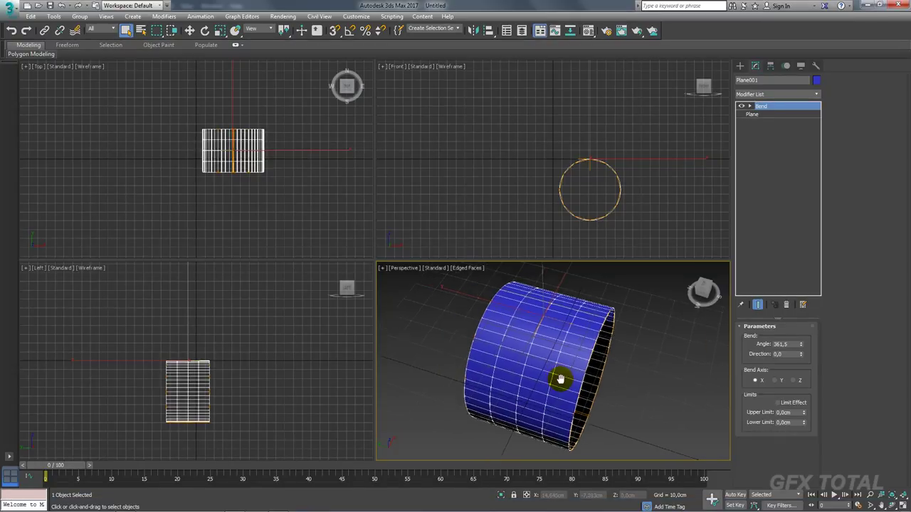
pyautogui.press('Delete')
pyautogui.scroll(-5, 570, 367)
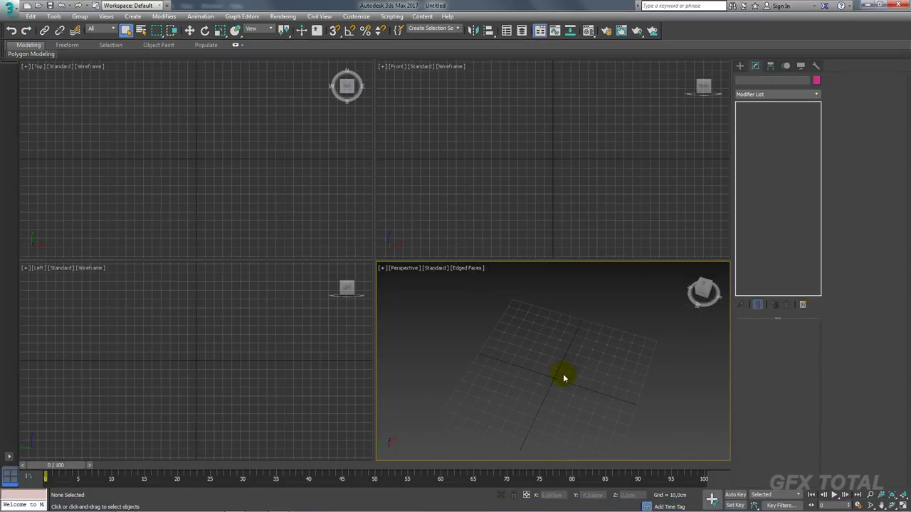
pyautogui.keyDown('alt'); pyautogui.moveTo(563, 373); pyautogui.dragTo(548, 366, button='middle'); pyautogui.keyUp('alt')
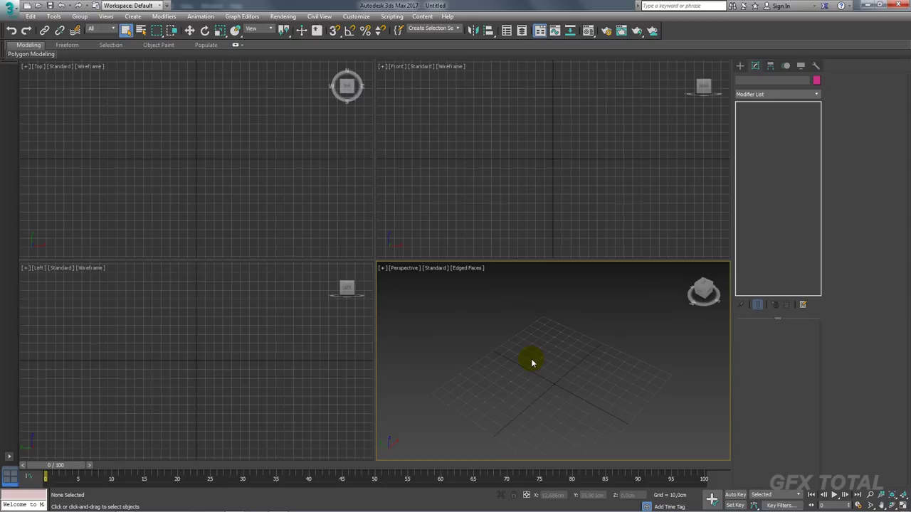
# Back in Photoshop, clear the red mesh sketch from the tyre photo.
pyautogui.click(128, 505)
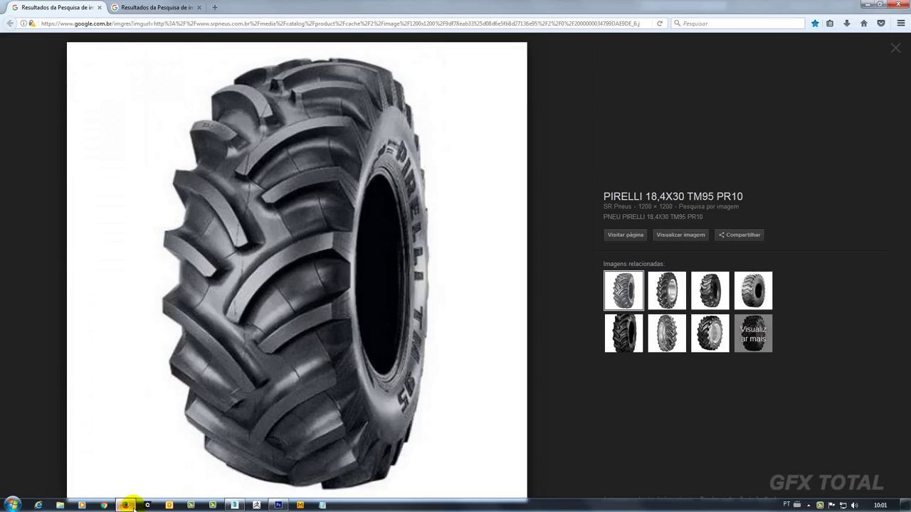
pyautogui.click(278, 505)
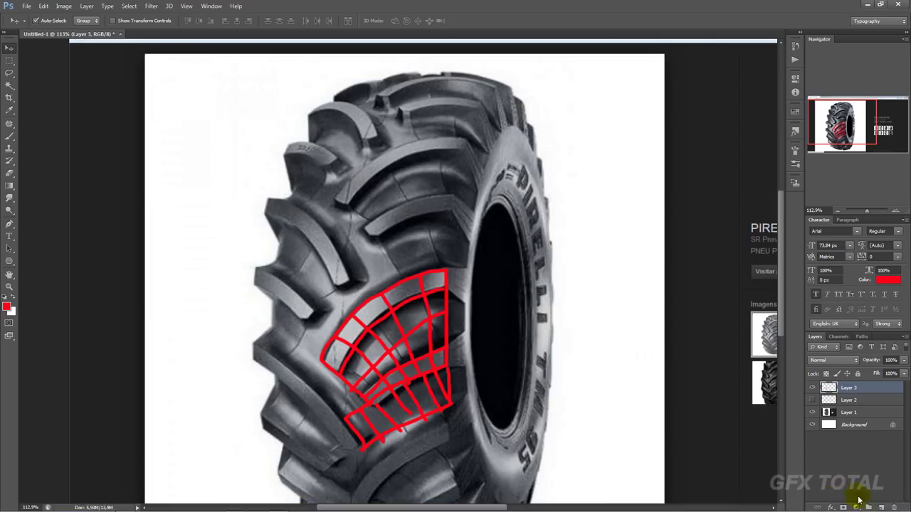
pyautogui.click(893, 509)
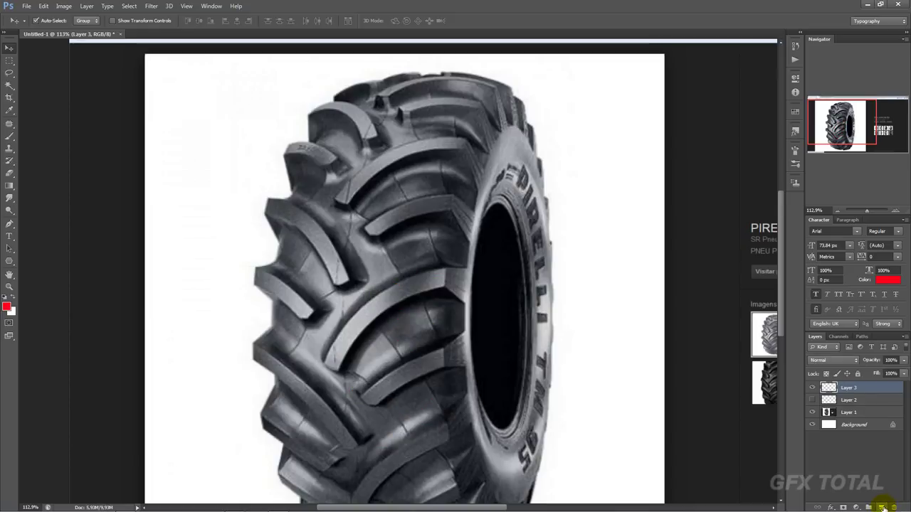
# Brush red strokes along several tread lug edges, then erase them.
pyautogui.click(9, 136)
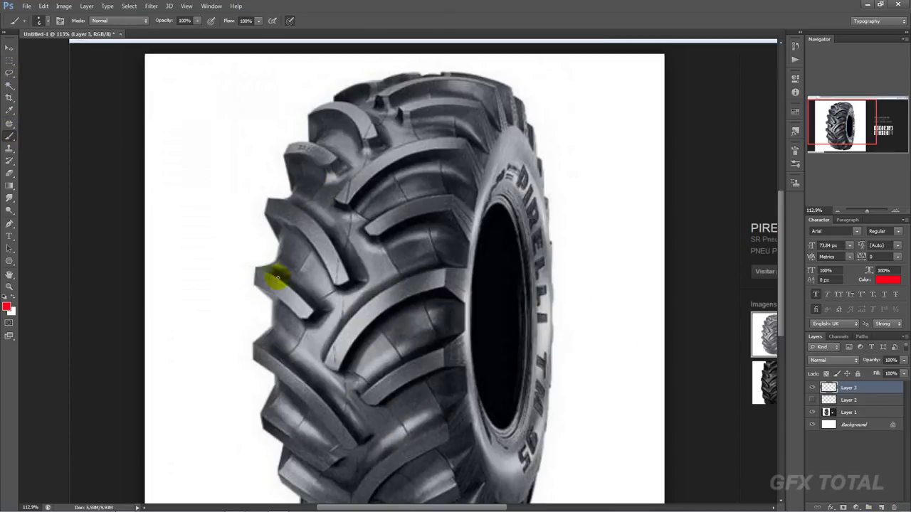
pyautogui.moveTo(258, 274); pyautogui.dragTo(303, 311)
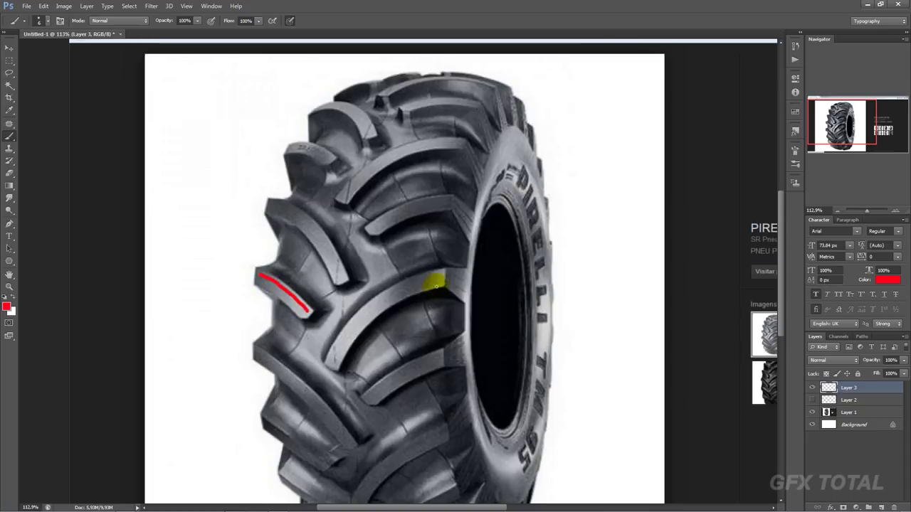
pyautogui.moveTo(439, 275); pyautogui.dragTo(343, 352)
pyautogui.moveTo(439, 205); pyautogui.dragTo(372, 237)
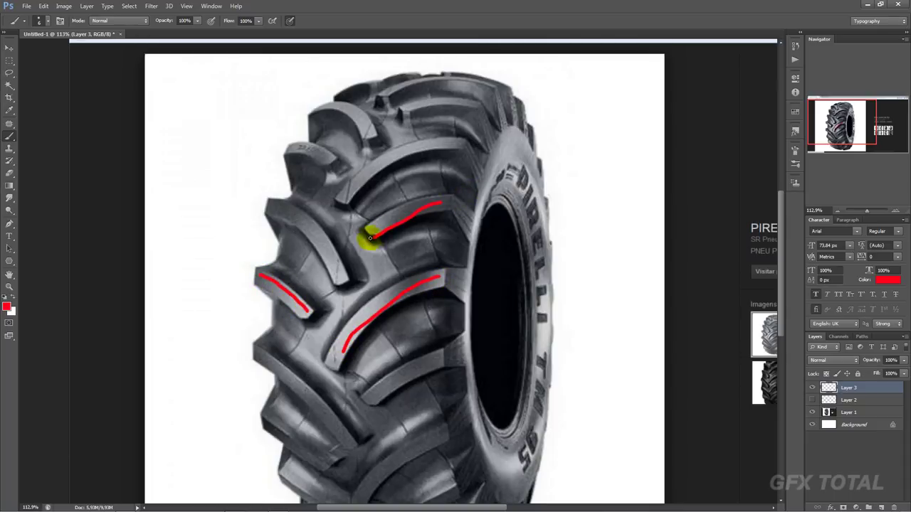
pyautogui.moveTo(283, 211); pyautogui.dragTo(347, 265)
pyautogui.moveTo(357, 192); pyautogui.dragTo(432, 150)
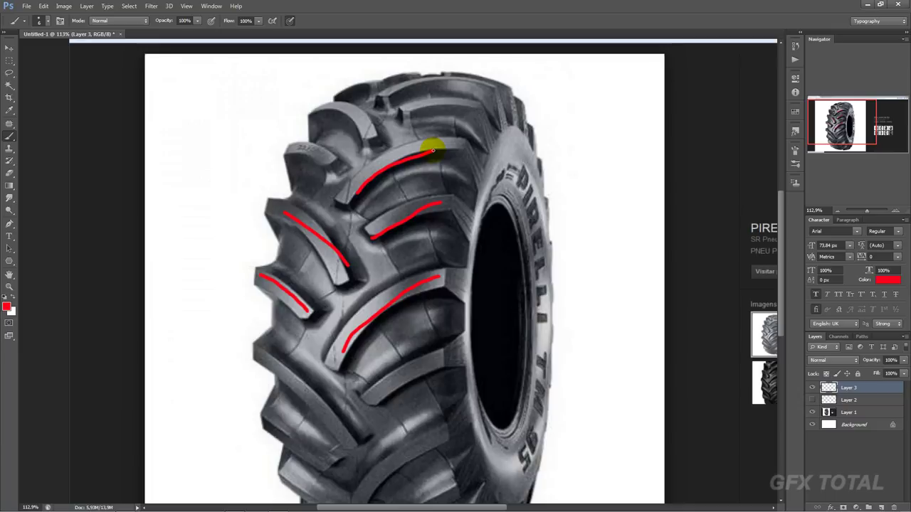
pyautogui.press('Delete')
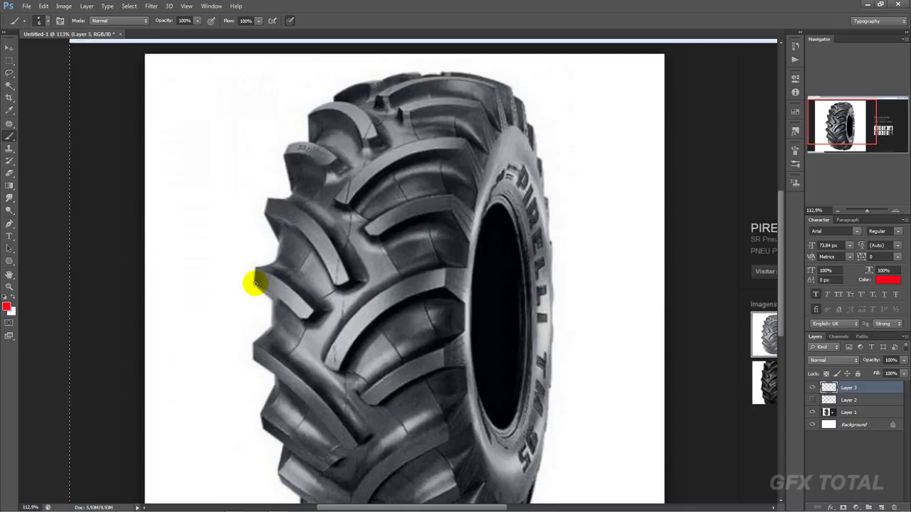
# Trace a closed red chevron lug outline plus the next lug's edge, then undo it.
pyautogui.moveTo(254, 284)
pyautogui.mouseDown()
pyautogui.moveTo(339, 358)
pyautogui.moveTo(354, 328)
pyautogui.moveTo(429, 288)
pyautogui.mouseUp()
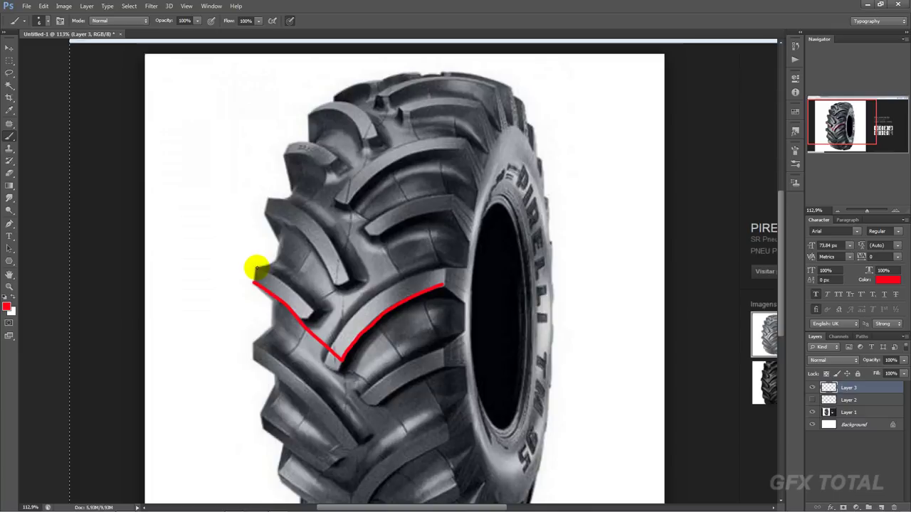
pyautogui.moveTo(255, 267)
pyautogui.mouseDown()
pyautogui.moveTo(335, 327)
pyautogui.moveTo(441, 272)
pyautogui.mouseUp()
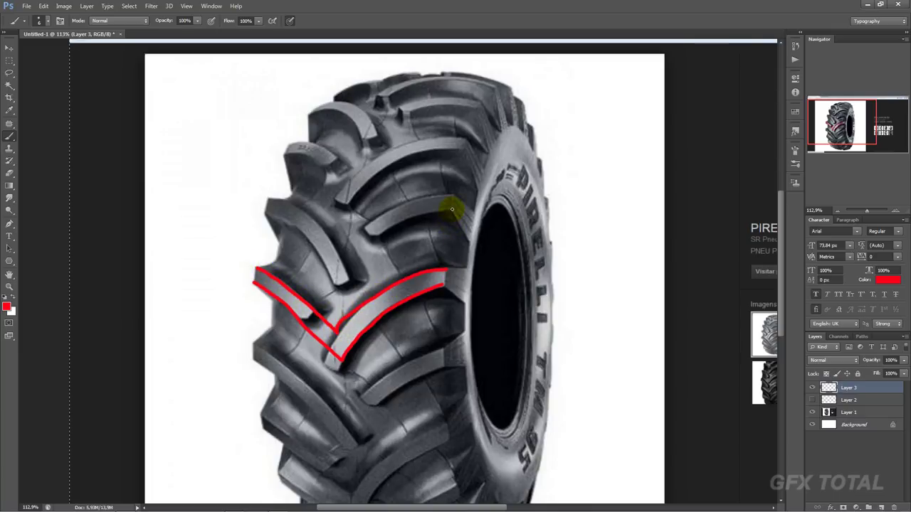
pyautogui.moveTo(436, 210)
pyautogui.mouseDown()
pyautogui.moveTo(388, 221)
pyautogui.moveTo(321, 268)
pyautogui.mouseUp()
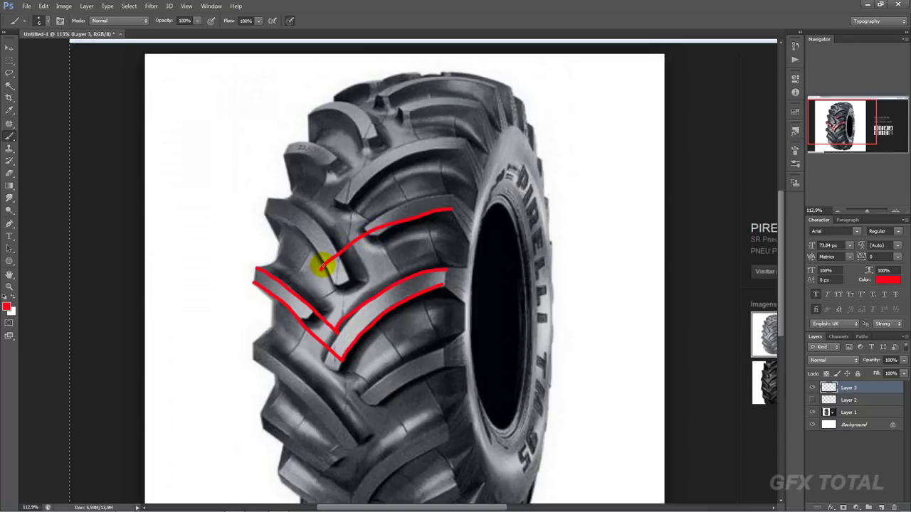
pyautogui.moveTo(321, 269)
pyautogui.mouseDown()
pyautogui.moveTo(313, 243)
pyautogui.moveTo(269, 214)
pyautogui.mouseUp()
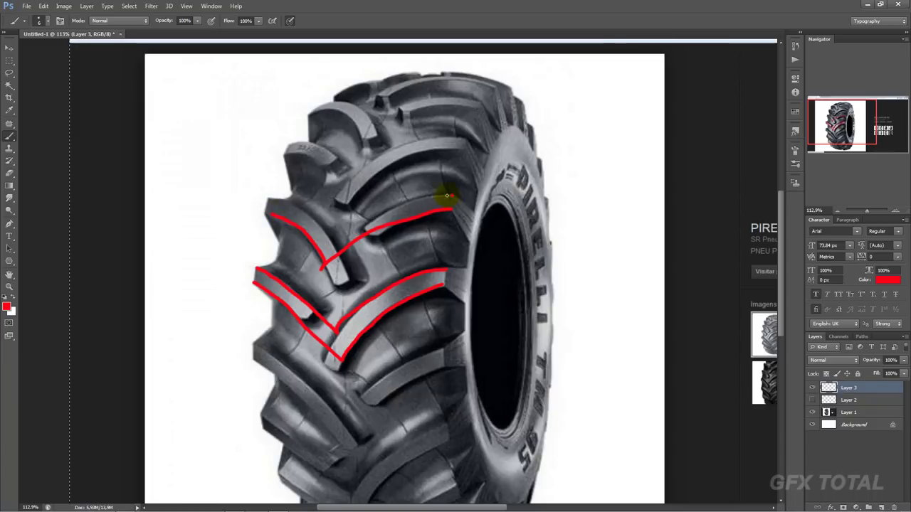
pyautogui.moveTo(447, 195)
pyautogui.mouseDown()
pyautogui.moveTo(322, 243)
pyautogui.moveTo(267, 201)
pyautogui.mouseUp()
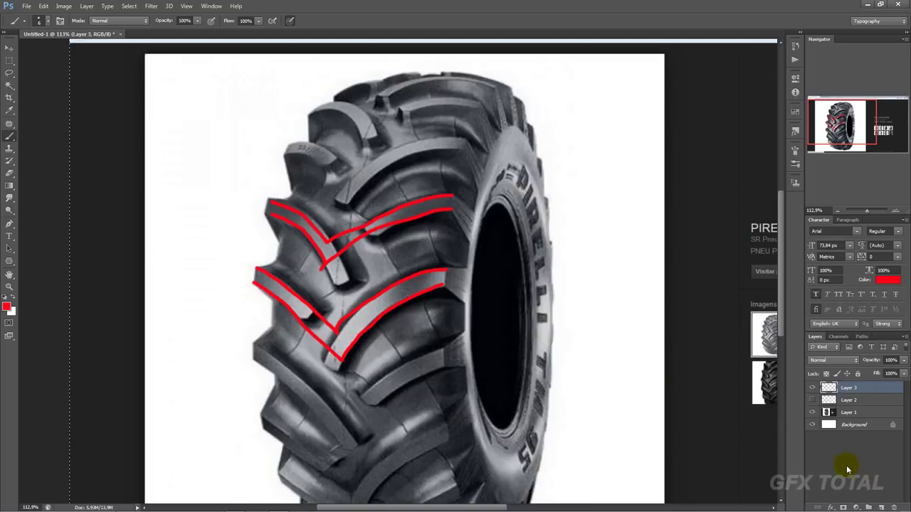
pyautogui.hotkey('ctrl', 'z')
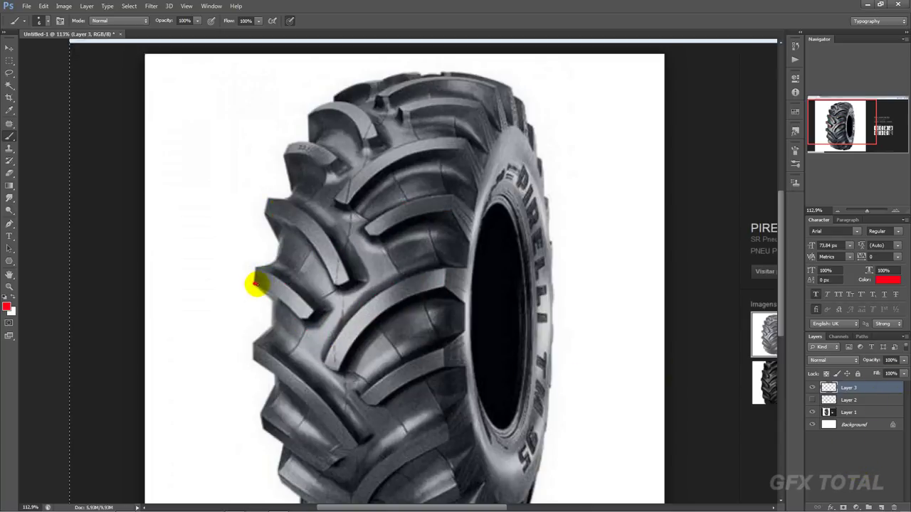
# Trace the edges of two crossing chevron lugs in red, marking where they meet.
pyautogui.moveTo(255, 283)
pyautogui.mouseDown()
pyautogui.moveTo(321, 331)
pyautogui.moveTo(367, 390)
pyautogui.mouseUp()
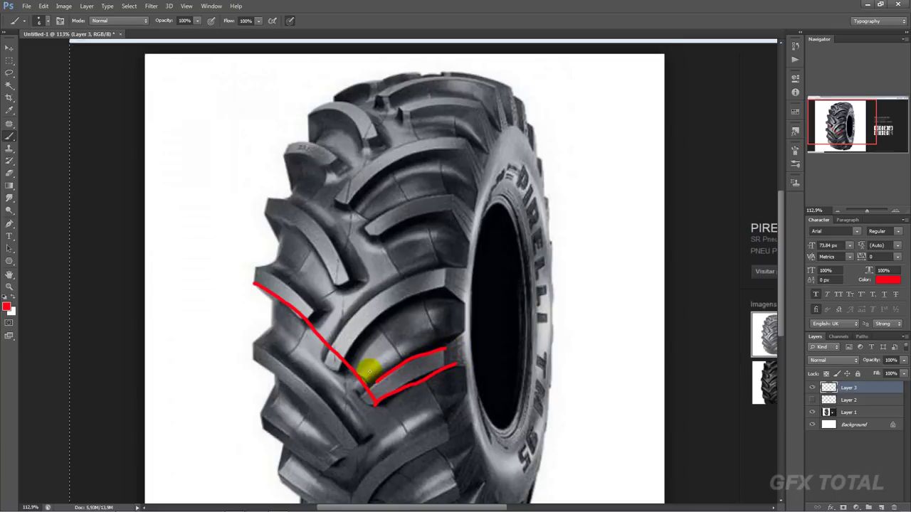
pyautogui.moveTo(255, 269)
pyautogui.mouseDown()
pyautogui.moveTo(299, 293)
pyautogui.moveTo(379, 377)
pyautogui.mouseUp()
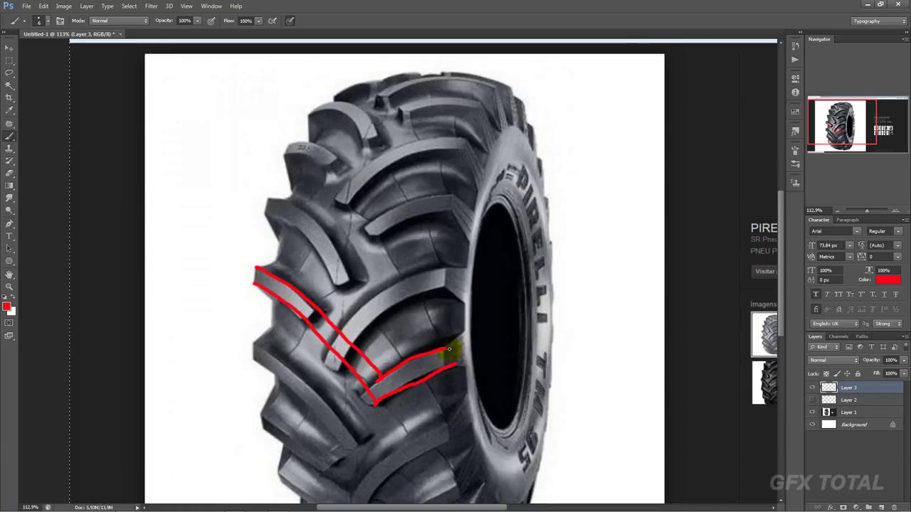
pyautogui.moveTo(344, 352); pyautogui.dragTo(329, 329)
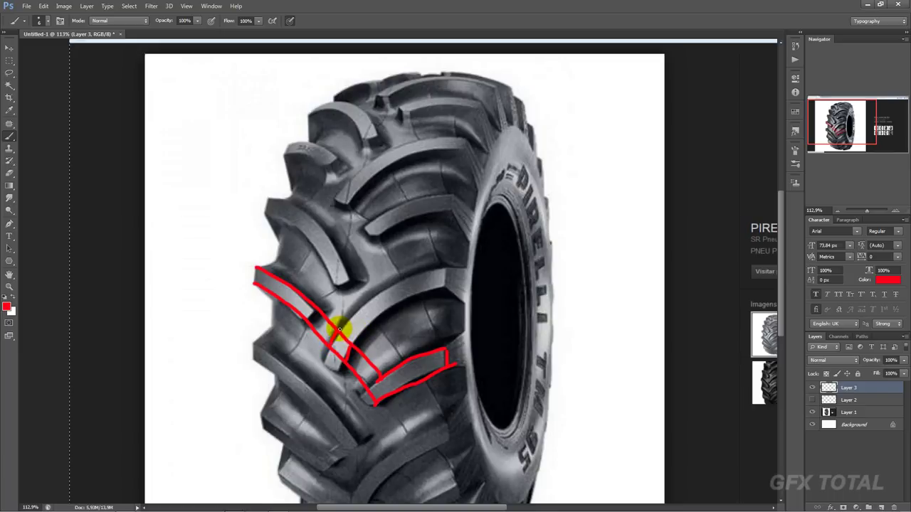
pyautogui.moveTo(343, 326); pyautogui.dragTo(442, 280)
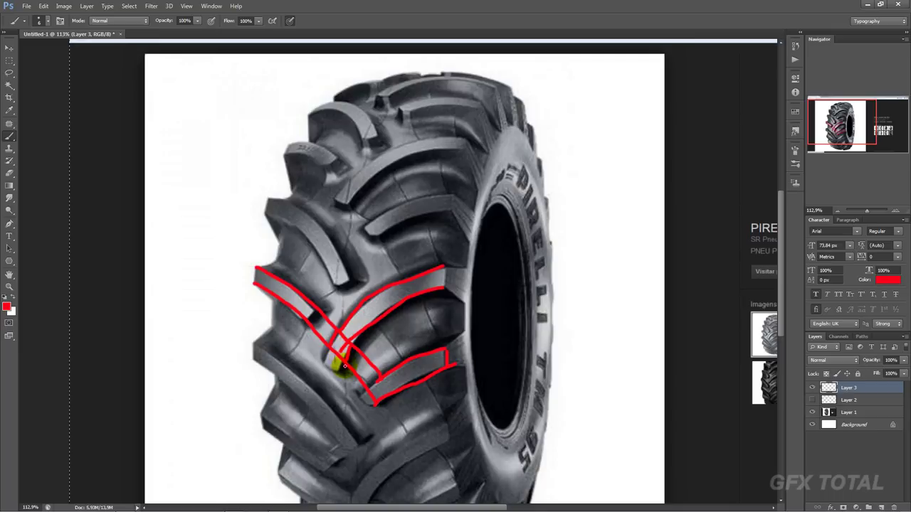
pyautogui.moveTo(344, 365)
pyautogui.mouseDown()
pyautogui.moveTo(325, 366)
pyautogui.moveTo(325, 346)
pyautogui.mouseUp()
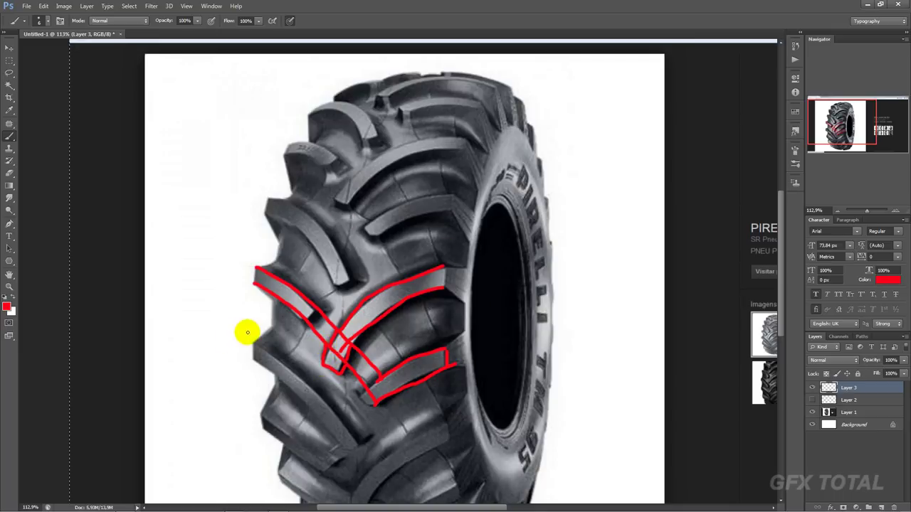
# In 3ds Max, draw a new blue plane in the Perspective view.
pyautogui.click(236, 505)
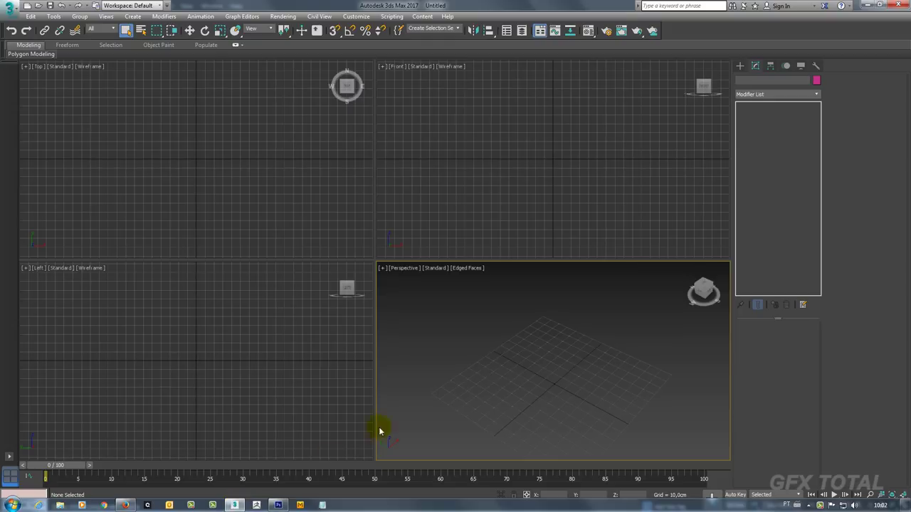
pyautogui.click(740, 65)
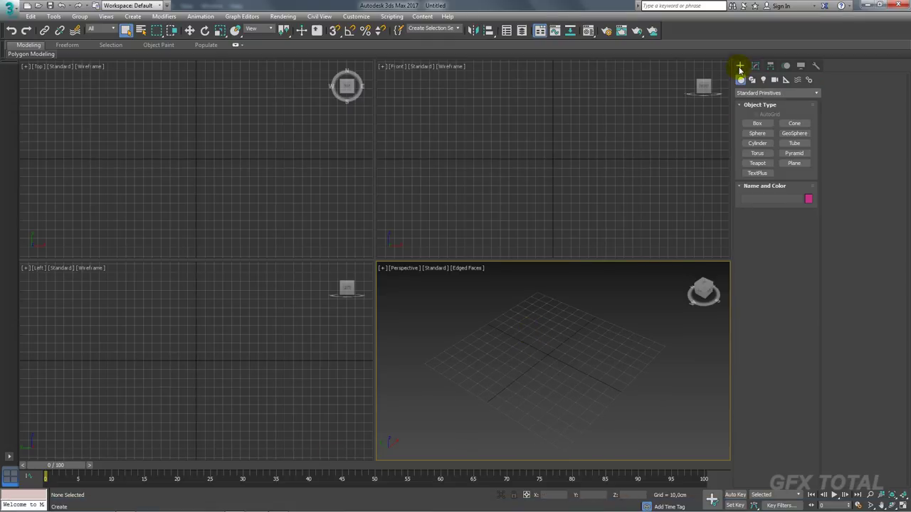
pyautogui.click(795, 164)
pyautogui.keyDown('alt'); pyautogui.moveTo(588, 331); pyautogui.dragTo(565, 354, button='middle'); pyautogui.keyUp('alt')
pyautogui.moveTo(565, 354); pyautogui.dragTo(661, 358)
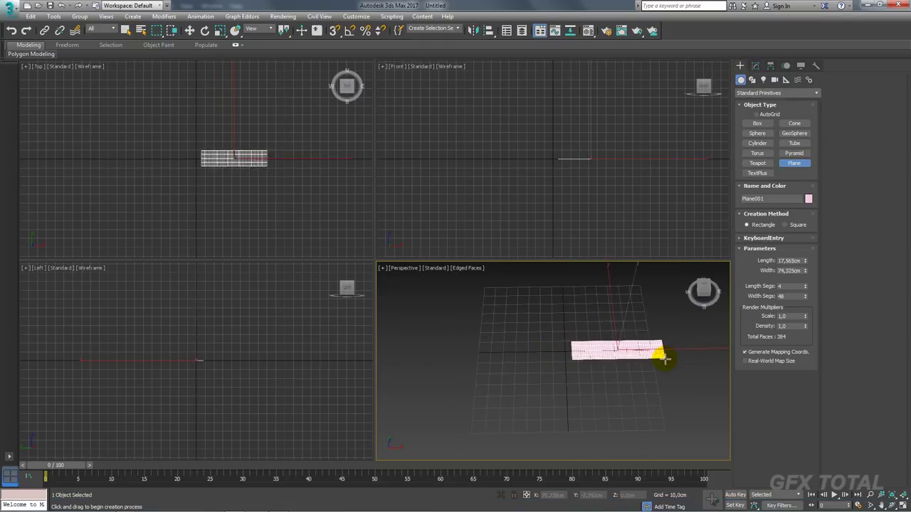
pyautogui.click(807, 198)
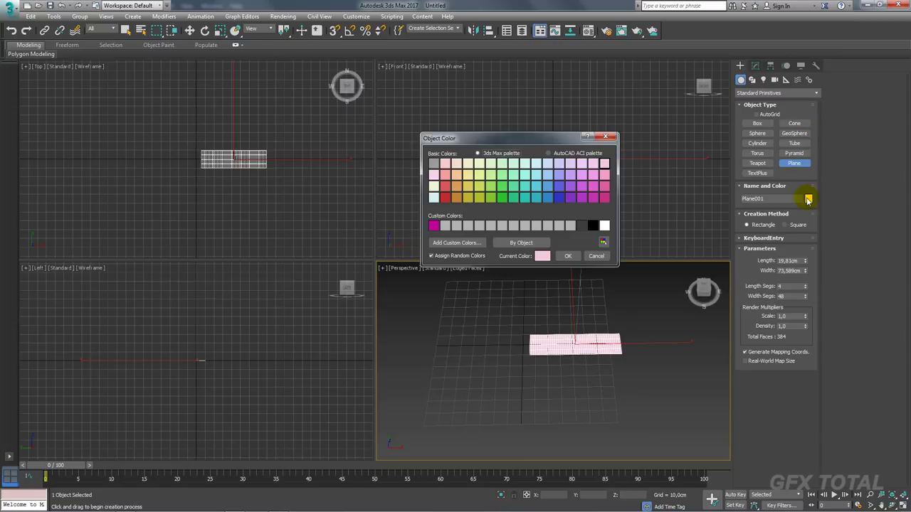
pyautogui.click(568, 255)
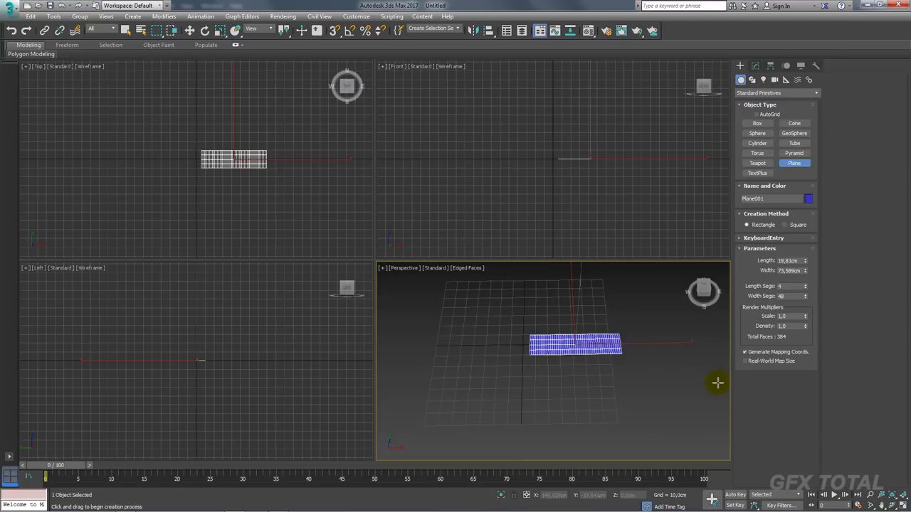
# Maximise the Perspective view with edged faces and set Length Segs to 1.
pyautogui.click(903, 504)
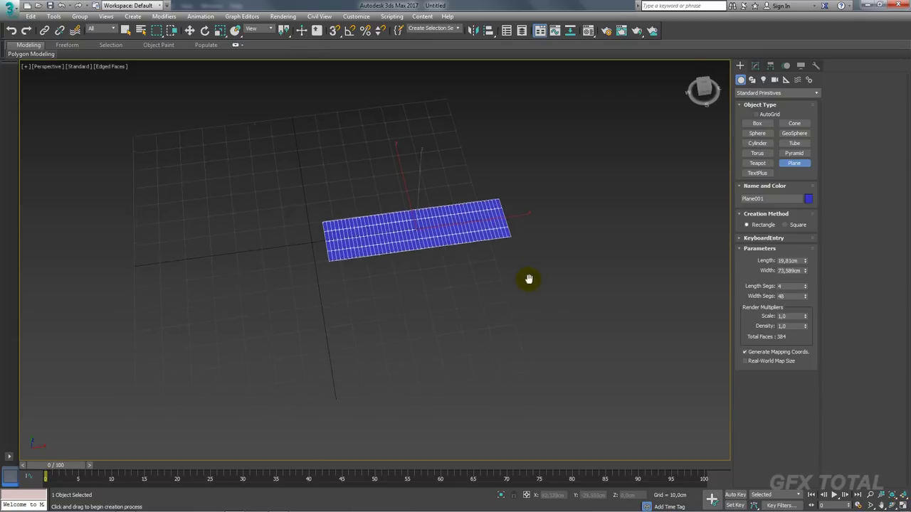
pyautogui.press('F4')
pyautogui.scroll(3, 530, 274)
pyautogui.scroll(3, 516, 265)
pyautogui.press('F4')
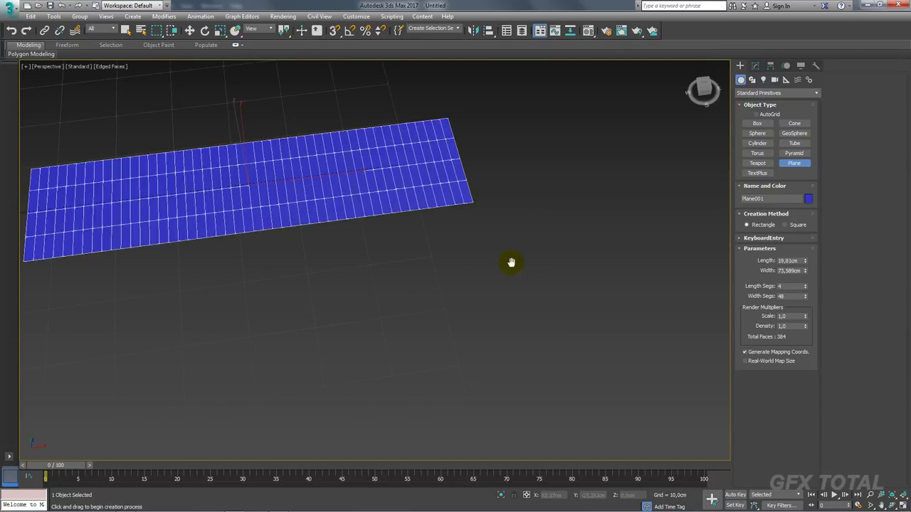
pyautogui.write('1')
pyautogui.press('Return')
# Set the plane to 5 width segments and a width of about 106,7 cm.
pyautogui.doubleClick(790, 286)
pyautogui.write('1')
pyautogui.press('Return')
pyautogui.keyDown('alt'); pyautogui.moveTo(566, 272); pyautogui.dragTo(555, 265, button='middle'); pyautogui.keyUp('alt')
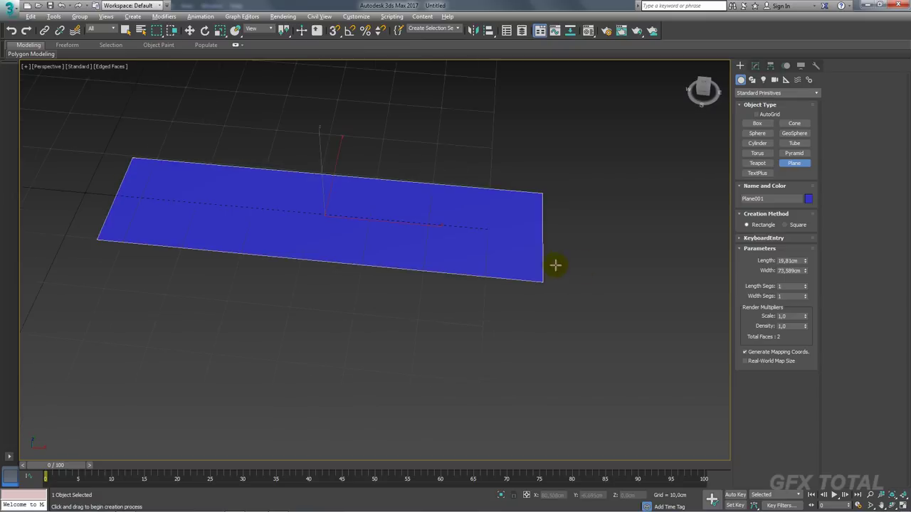
pyautogui.moveTo(805, 299); pyautogui.dragTo(810, 292)
pyautogui.moveTo(505, 289)
pyautogui.keyDown('alt'); pyautogui.mouseDown(button='middle')
pyautogui.moveTo(508, 272)
pyautogui.moveTo(649, 291)
pyautogui.mouseUp(button='middle'); pyautogui.keyUp('alt')
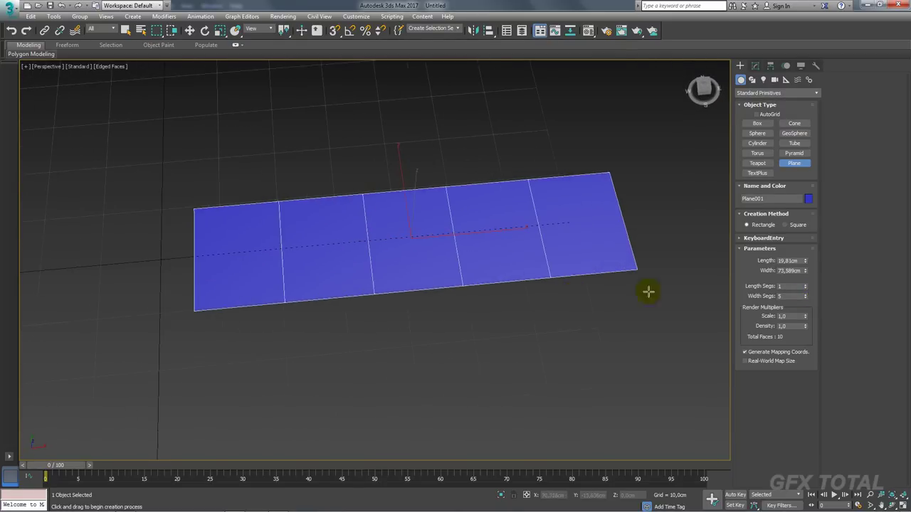
pyautogui.moveTo(803, 271); pyautogui.dragTo(804, 247)
pyautogui.scroll(-5, 575, 285)
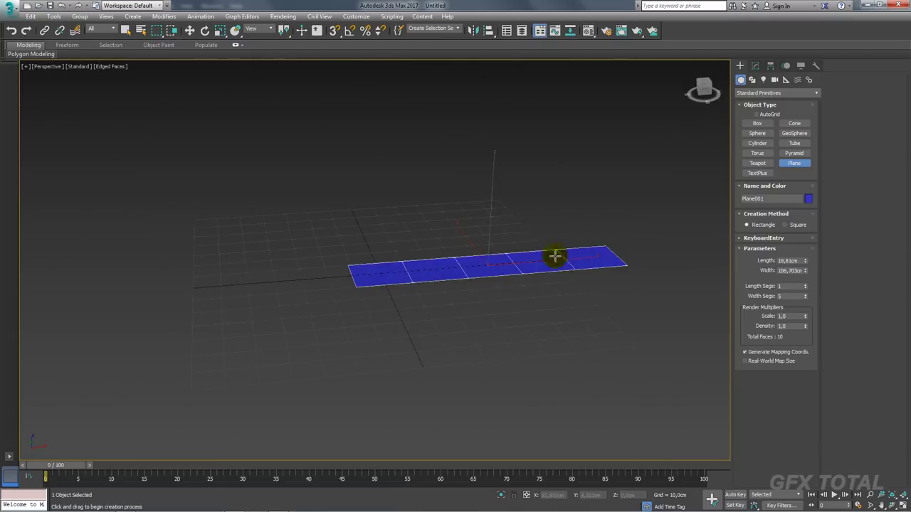
pyautogui.moveTo(555, 256); pyautogui.dragTo(480, 287, button='middle')
pyautogui.moveTo(595, 191)
pyautogui.mouseDown(button='middle')
pyautogui.moveTo(524, 299)
pyautogui.moveTo(542, 303)
pyautogui.mouseUp(button='middle')
# Draw a second, upright plane in the Front view.
pyautogui.press('f')
pyautogui.moveTo(486, 260); pyautogui.dragTo(463, 352, button='middle')
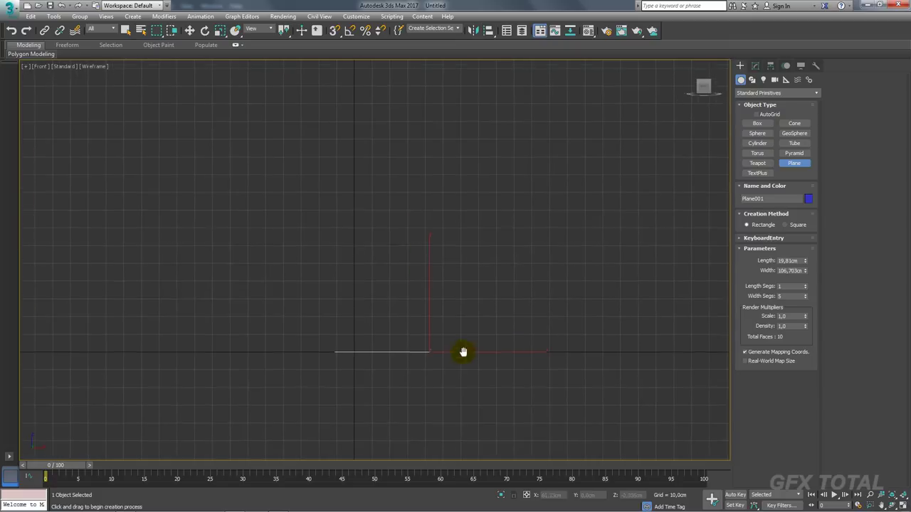
pyautogui.moveTo(348, 197)
pyautogui.mouseDown()
pyautogui.moveTo(433, 277)
pyautogui.moveTo(449, 252)
pyautogui.moveTo(456, 277)
pyautogui.mouseUp()
pyautogui.moveTo(456, 278)
pyautogui.mouseDown(button='middle')
pyautogui.moveTo(433, 271)
pyautogui.moveTo(440, 281)
pyautogui.moveTo(429, 282)
pyautogui.moveTo(456, 249)
pyautogui.moveTo(412, 247)
pyautogui.mouseUp(button='middle')
pyautogui.press('p')
pyautogui.scroll(-5, 456, 249)
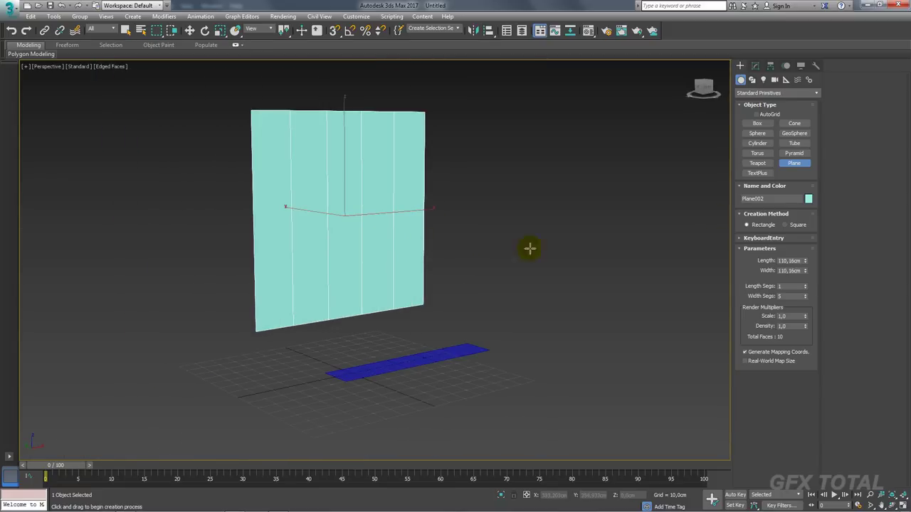
# Apply the tire picture to the upright plane and resize that reference plane.
pyautogui.rightClick(806, 297)
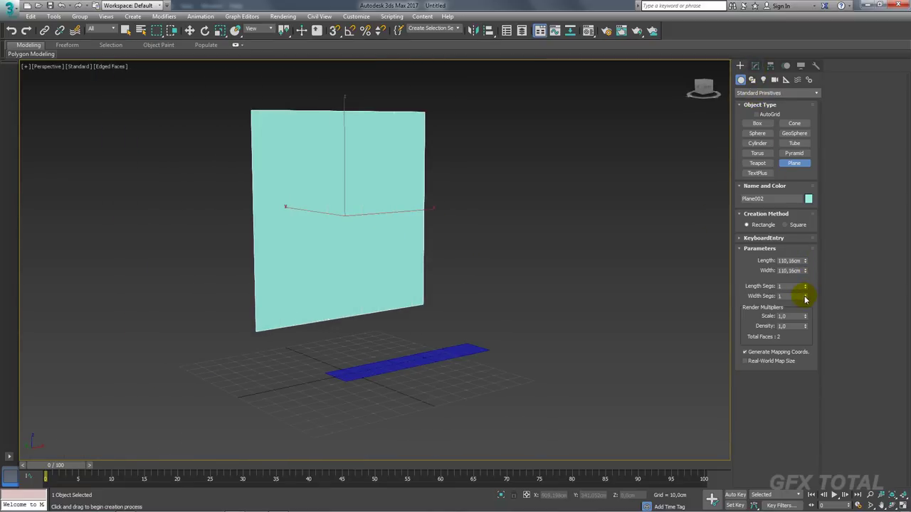
pyautogui.keyDown('alt'); pyautogui.moveTo(662, 278); pyautogui.dragTo(628, 270, button='middle'); pyautogui.keyUp('alt')
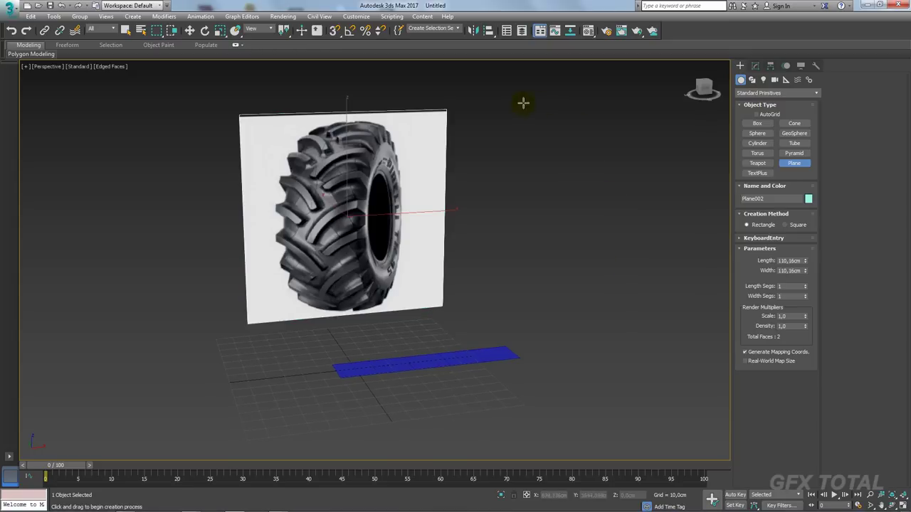
pyautogui.moveTo(522, 101)
pyautogui.keyDown('alt'); pyautogui.mouseDown(button='middle')
pyautogui.moveTo(432, 252)
pyautogui.moveTo(478, 232)
pyautogui.moveTo(471, 172)
pyautogui.mouseUp(button='middle'); pyautogui.keyUp('alt')
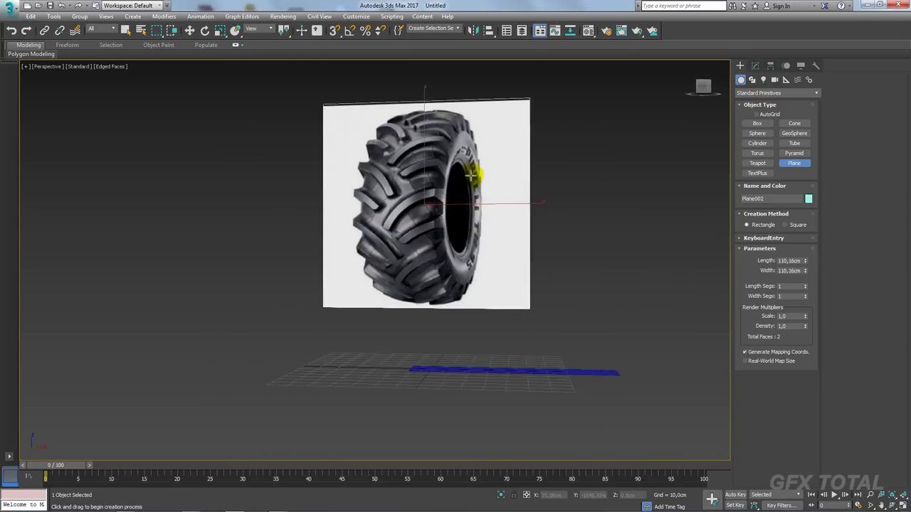
pyautogui.press('r')
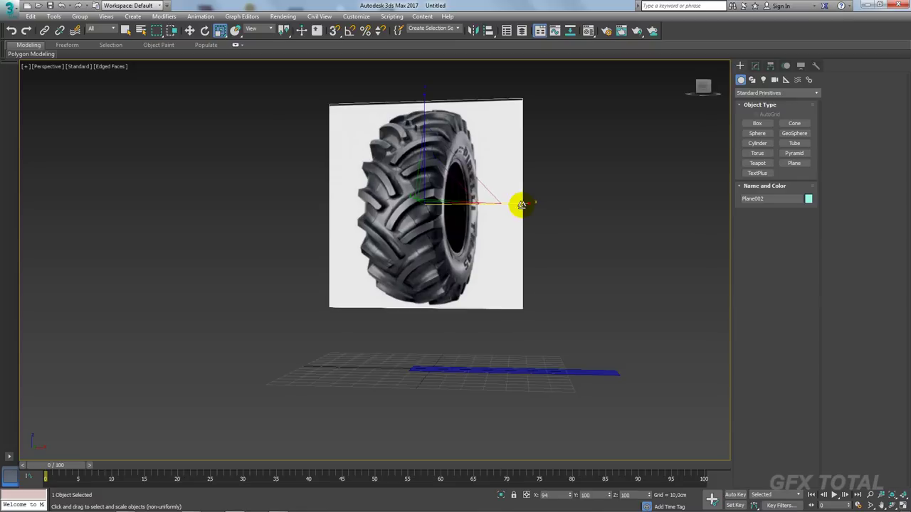
pyautogui.moveTo(523, 205)
pyautogui.keyDown('alt'); pyautogui.mouseDown(button='middle')
pyautogui.moveTo(582, 213)
pyautogui.moveTo(531, 352)
pyautogui.mouseUp(button='middle'); pyautogui.keyUp('alt')
# Stand the blue plane upright by rotating it 90° about X with Angle Snap.
pyautogui.click(518, 355)
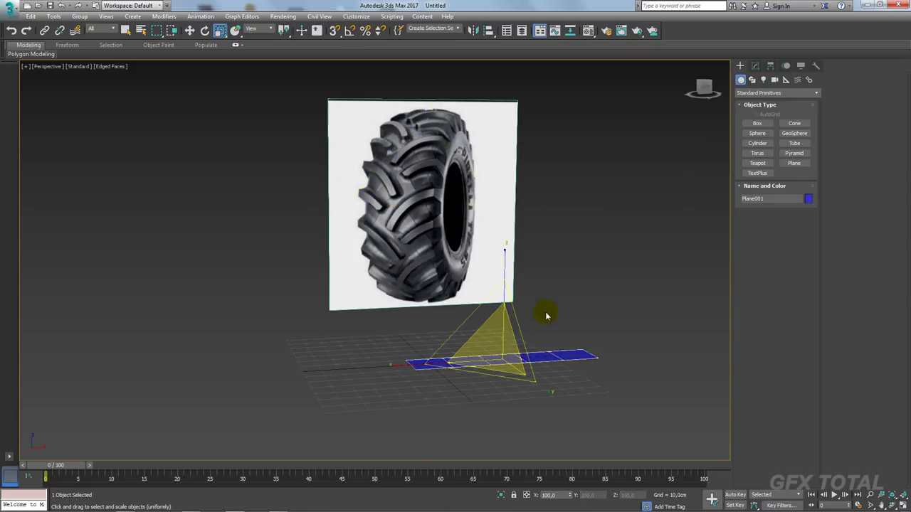
pyautogui.scroll(3, 533, 306)
pyautogui.scroll(-3, 512, 285)
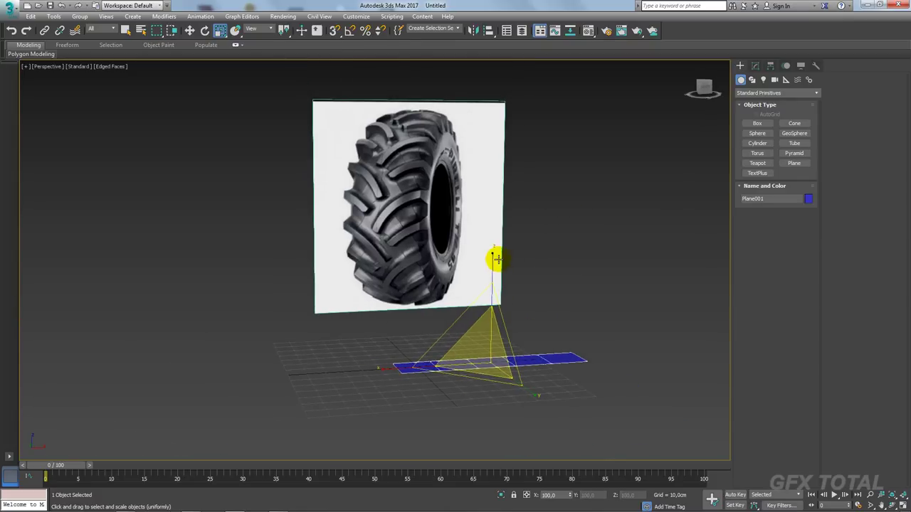
pyautogui.moveTo(496, 260); pyautogui.dragTo(499, 272, button='middle')
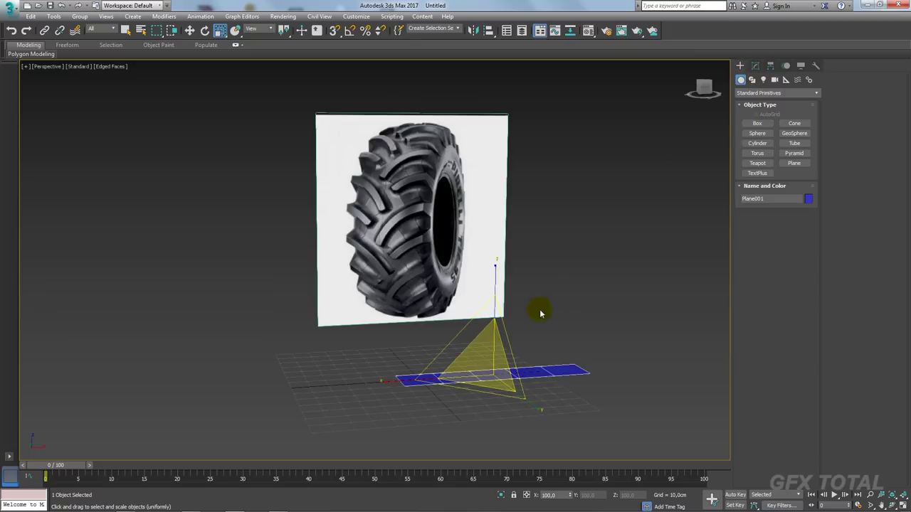
pyautogui.press('e')
pyautogui.moveTo(519, 328)
pyautogui.mouseDown()
pyautogui.moveTo(535, 407)
pyautogui.moveTo(530, 367)
pyautogui.mouseUp()
pyautogui.press('a')
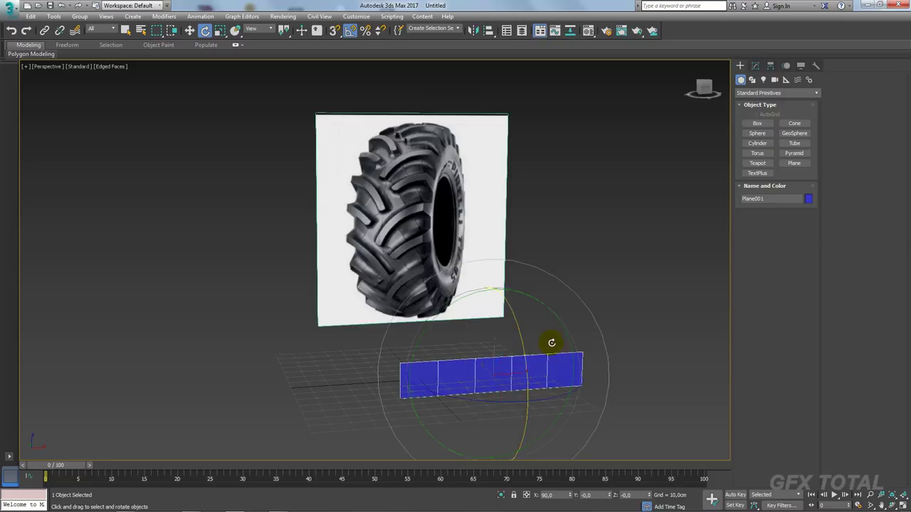
pyautogui.keyDown('alt'); pyautogui.moveTo(551, 342); pyautogui.dragTo(529, 325, button='middle'); pyautogui.keyUp('alt')
# Raise the blue plane over the tire, then view it from the front, shaded, without grid.
pyautogui.press('w')
pyautogui.moveTo(523, 331); pyautogui.dragTo(464, 187)
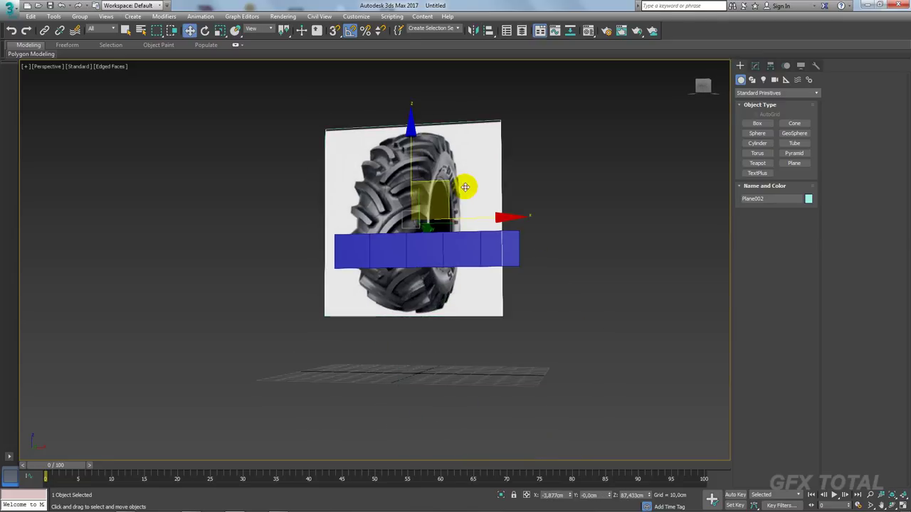
pyautogui.moveTo(465, 187)
pyautogui.keyDown('alt'); pyautogui.mouseDown(button='middle')
pyautogui.moveTo(517, 235)
pyautogui.moveTo(478, 218)
pyautogui.moveTo(468, 229)
pyautogui.mouseUp(button='middle'); pyautogui.keyUp('alt')
pyautogui.click(413, 265)
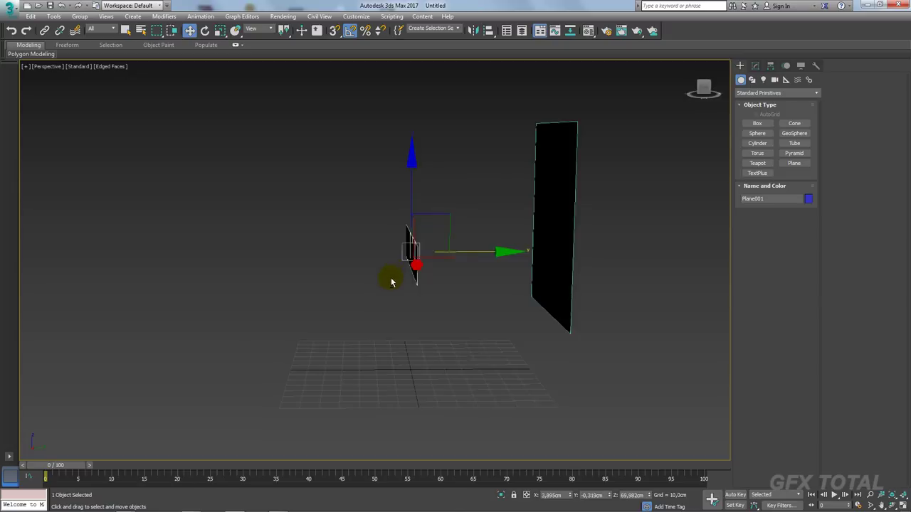
pyautogui.keyDown('alt'); pyautogui.moveTo(391, 283); pyautogui.dragTo(514, 278, button='middle'); pyautogui.keyUp('alt')
pyautogui.press('f')
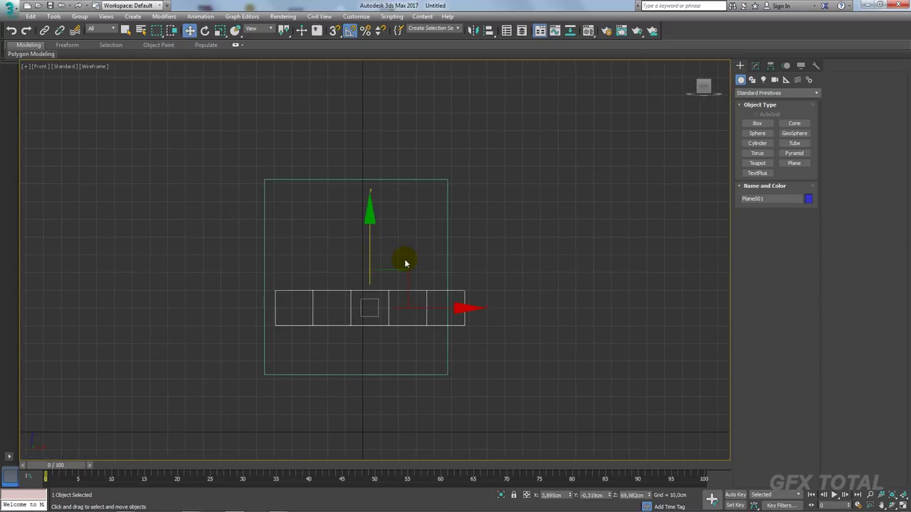
pyautogui.press('F3')
pyautogui.scroll(2, 383, 292)
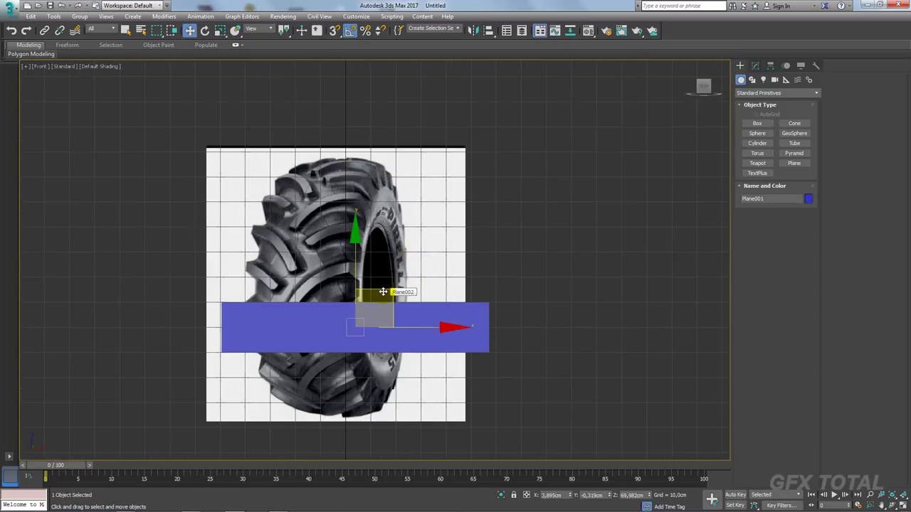
pyautogui.press('g')
pyautogui.scroll(1, 391, 293)
pyautogui.scroll(2, 427, 290)
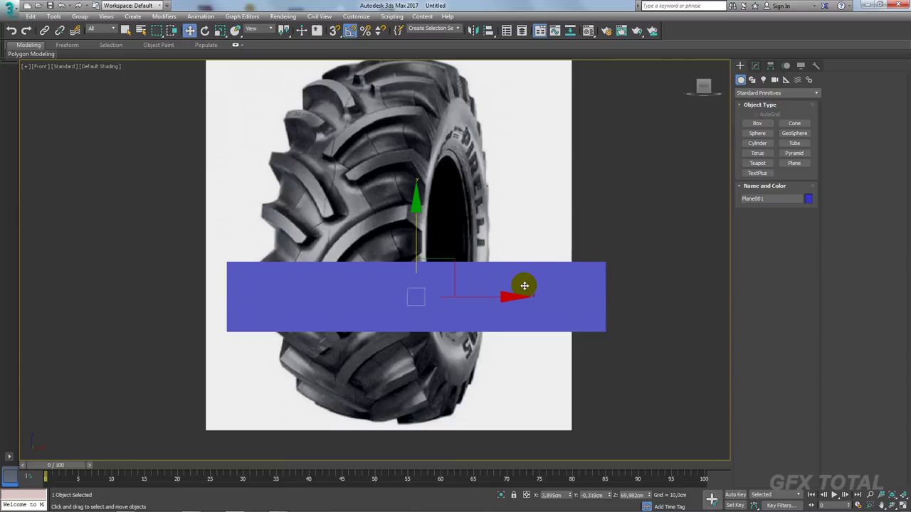
# Resize the blue plane to 35.73 cm wide by 6.886 cm long.
pyautogui.press('F4')
pyautogui.moveTo(443, 264); pyautogui.dragTo(408, 178)
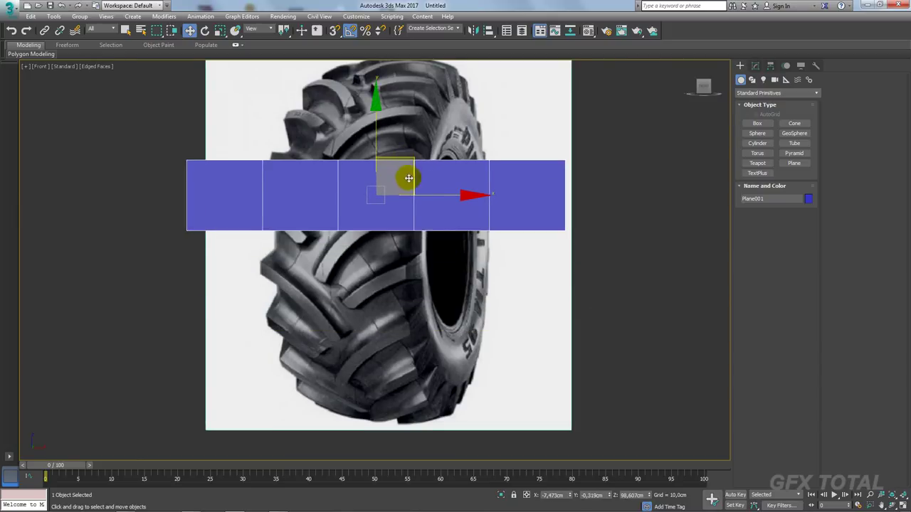
pyautogui.moveTo(408, 178); pyautogui.dragTo(515, 218, button='middle')
pyautogui.click(755, 65)
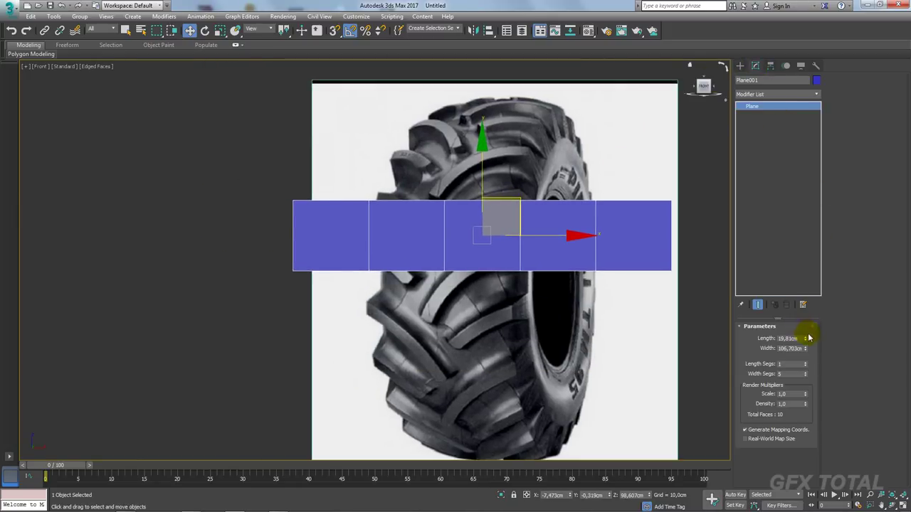
pyautogui.moveTo(804, 348); pyautogui.dragTo(805, 366)
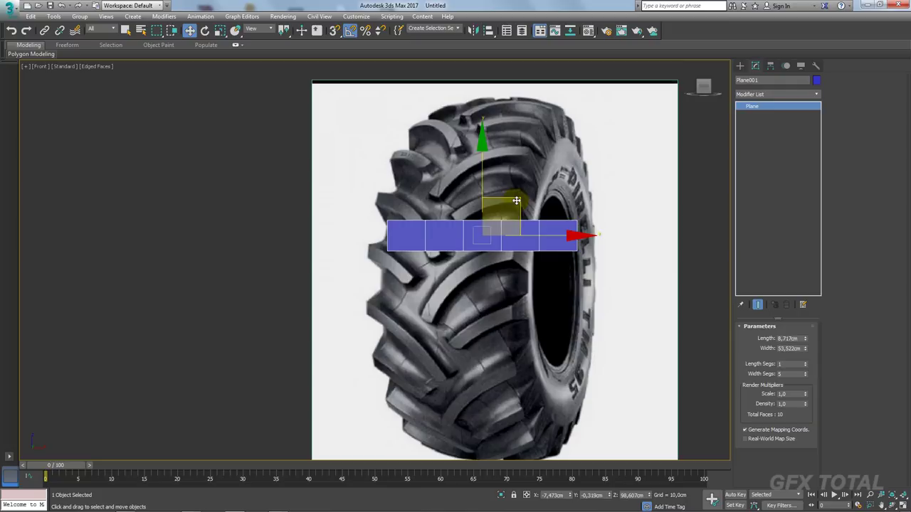
pyautogui.moveTo(516, 201)
pyautogui.mouseDown()
pyautogui.moveTo(445, 221)
pyautogui.moveTo(503, 226)
pyautogui.mouseUp()
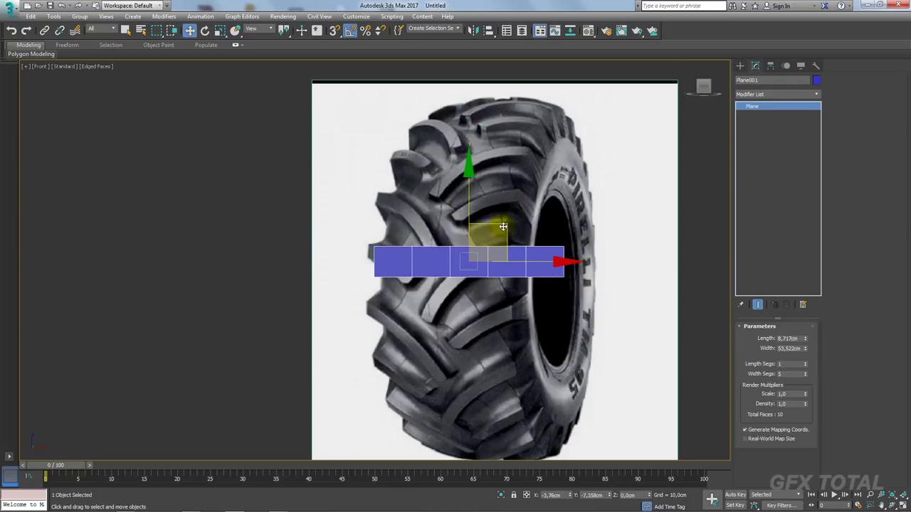
pyautogui.moveTo(806, 348)
pyautogui.mouseDown()
pyautogui.moveTo(806, 373)
pyautogui.moveTo(809, 367)
pyautogui.mouseUp()
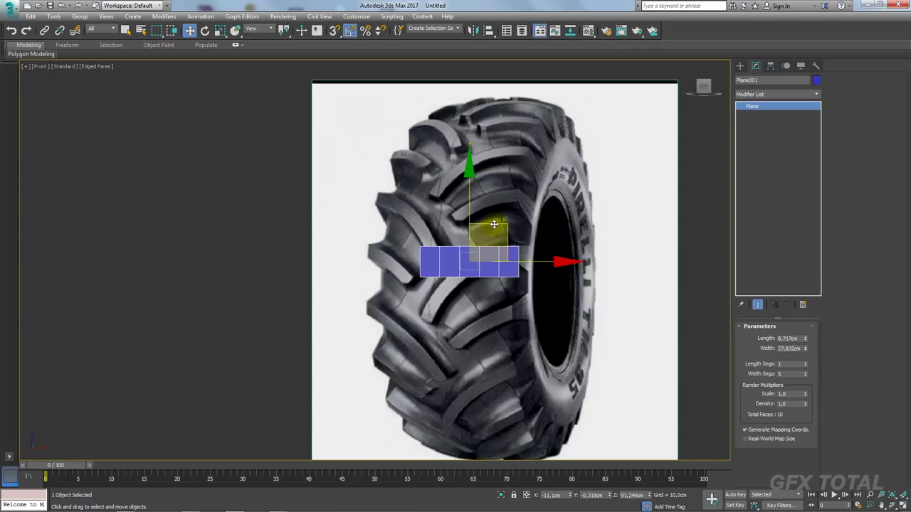
pyautogui.moveTo(501, 225); pyautogui.dragTo(469, 228)
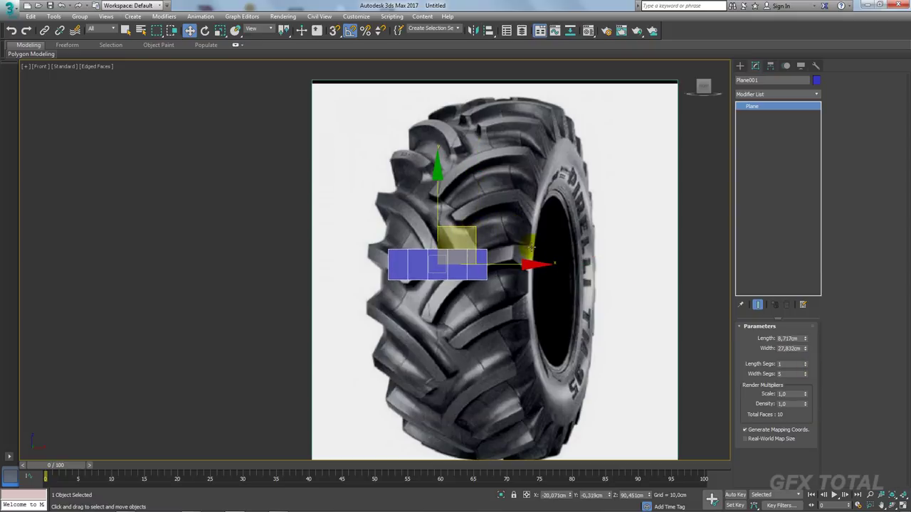
pyautogui.moveTo(474, 228); pyautogui.dragTo(516, 219)
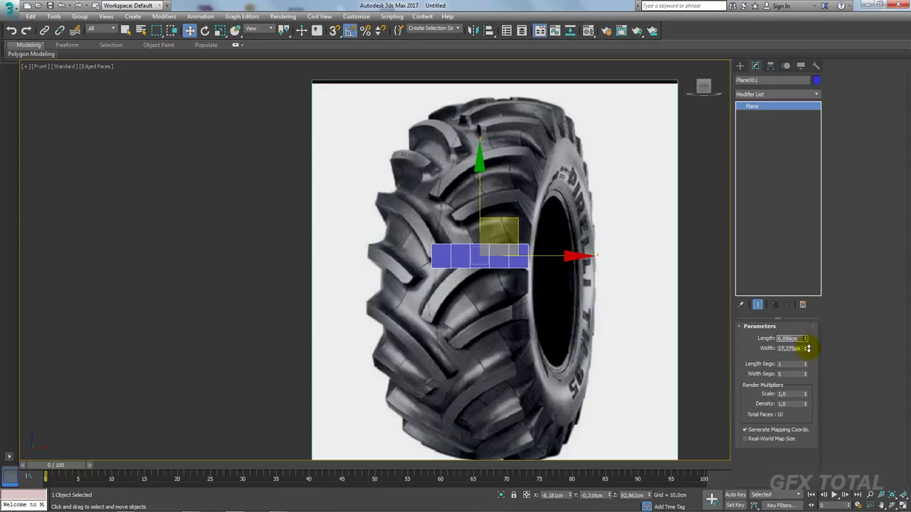
pyautogui.moveTo(806, 352); pyautogui.dragTo(806, 334)
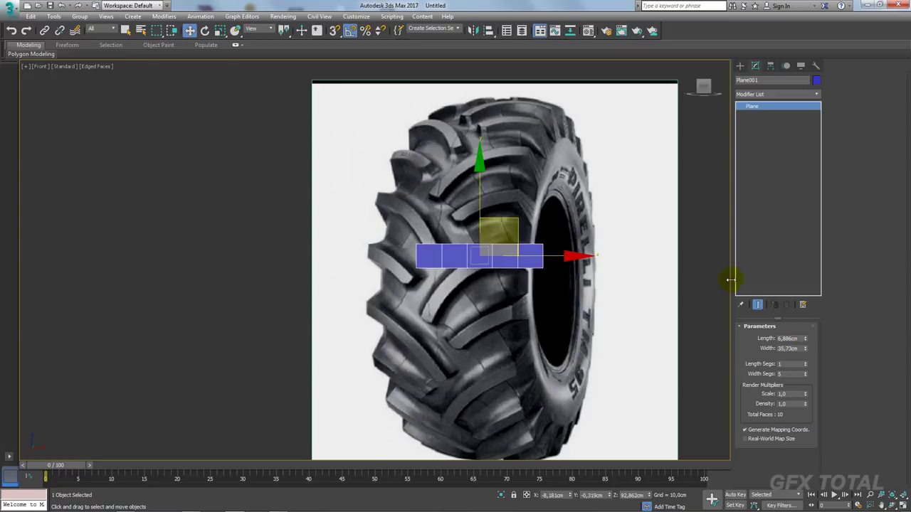
# Nudge the plane left and down so it lines up over a tread lug.
pyautogui.moveTo(560, 256); pyautogui.dragTo(545, 257)
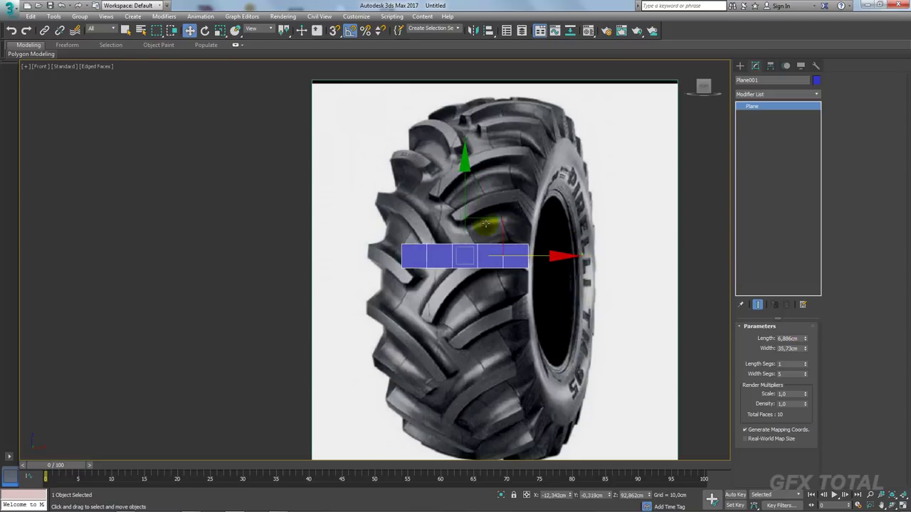
pyautogui.moveTo(489, 219); pyautogui.dragTo(488, 222)
pyautogui.scroll(1, 520, 248)
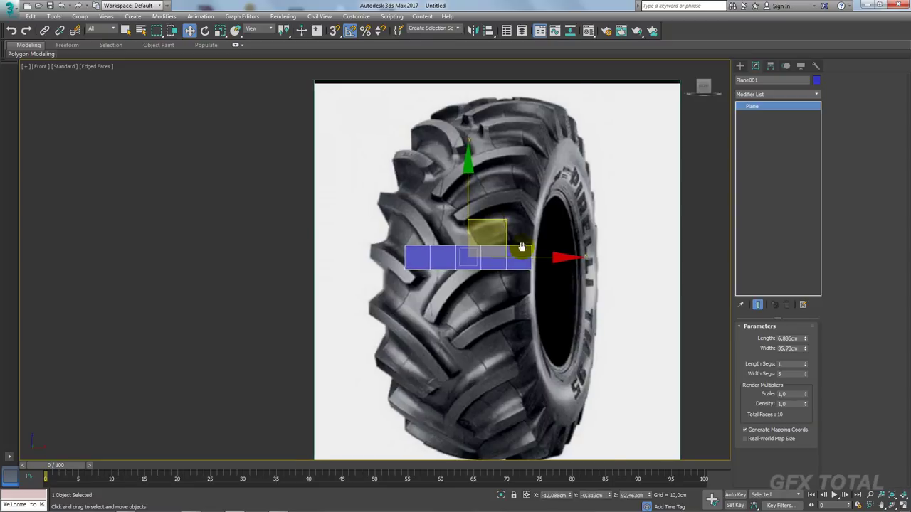
pyautogui.scroll(2, 520, 248)
pyautogui.moveTo(524, 263); pyautogui.dragTo(499, 263)
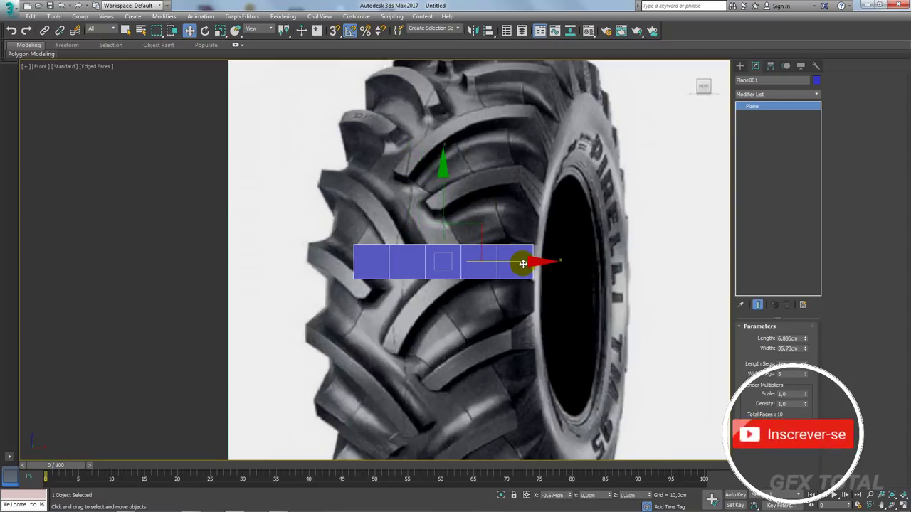
pyautogui.scroll(2, 525, 261)
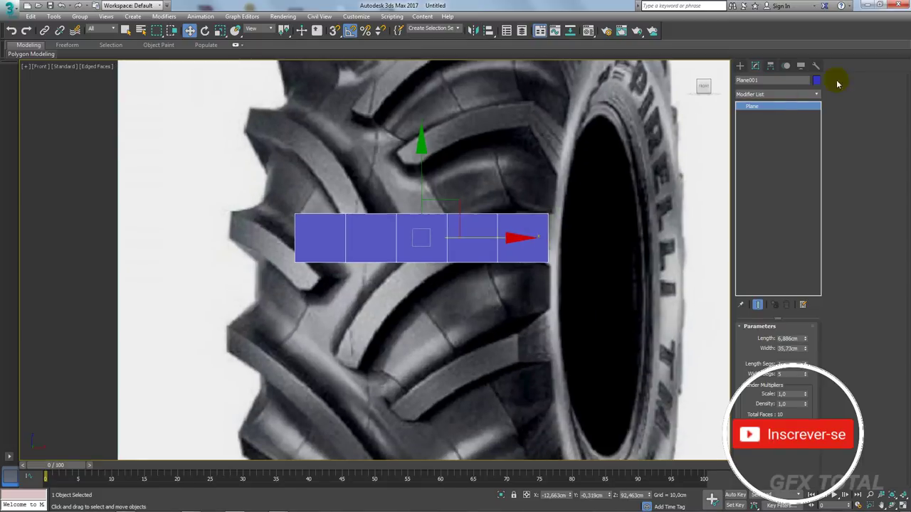
# Snap the plane's pivot to its right-edge vertex by the tire's inner hole, then test-rotate it.
pyautogui.click(770, 66)
pyautogui.moveTo(547, 205); pyautogui.dragTo(535, 209, button='middle')
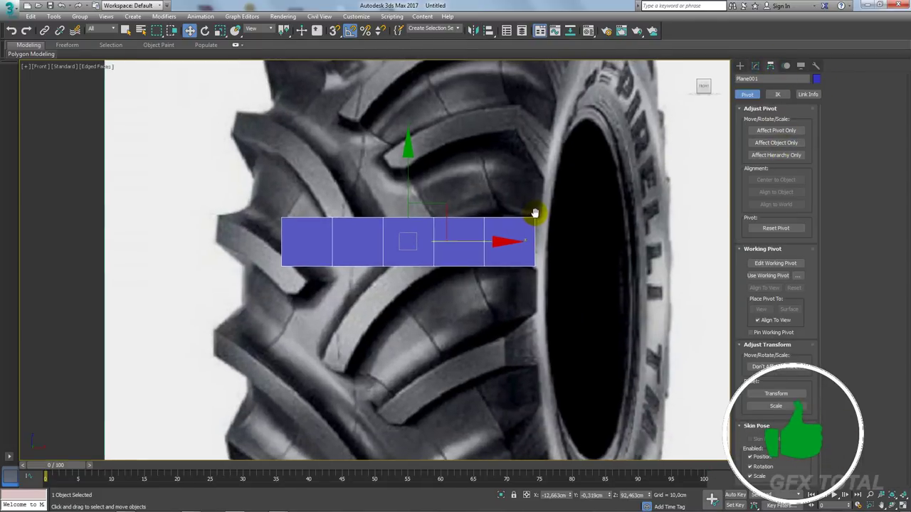
pyautogui.click(776, 131)
pyautogui.moveTo(443, 223)
pyautogui.mouseDown()
pyautogui.moveTo(602, 242)
pyautogui.moveTo(539, 263)
pyautogui.mouseUp()
pyautogui.press('s')
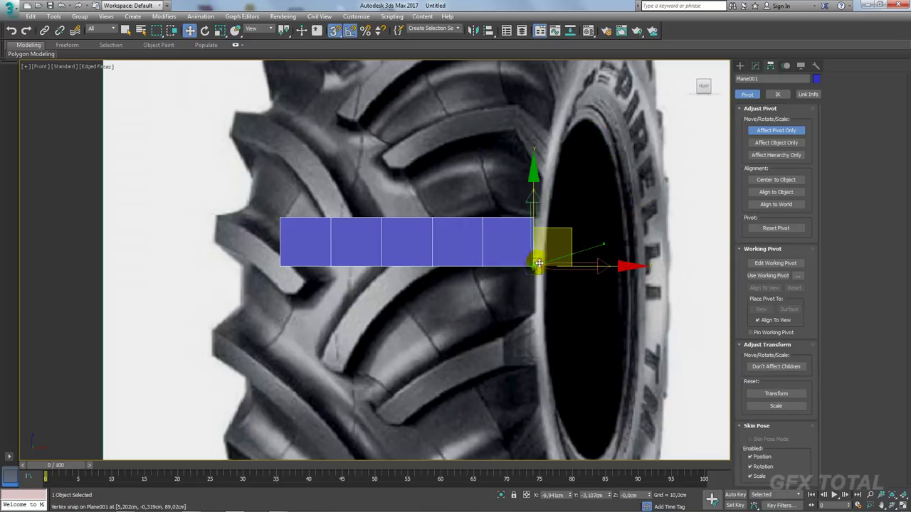
pyautogui.click(776, 131)
pyautogui.scroll(-2, 525, 193)
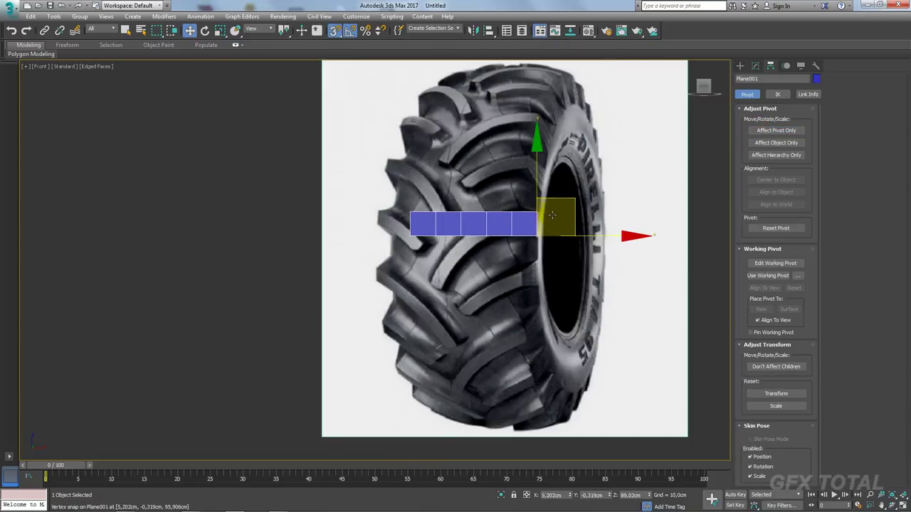
pyautogui.press('e')
pyautogui.moveTo(600, 183)
pyautogui.mouseDown()
pyautogui.moveTo(529, 157)
pyautogui.moveTo(580, 178)
pyautogui.mouseUp()
pyautogui.click(755, 67)
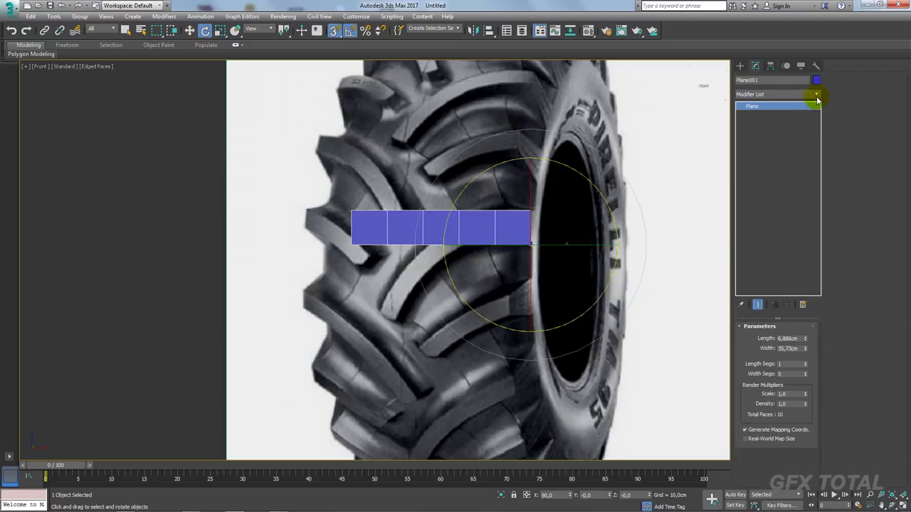
# Add a Bend modifier to the plane on the X axis with direction 90.
pyautogui.click(816, 94)
pyautogui.scroll(-2, 818, 138)
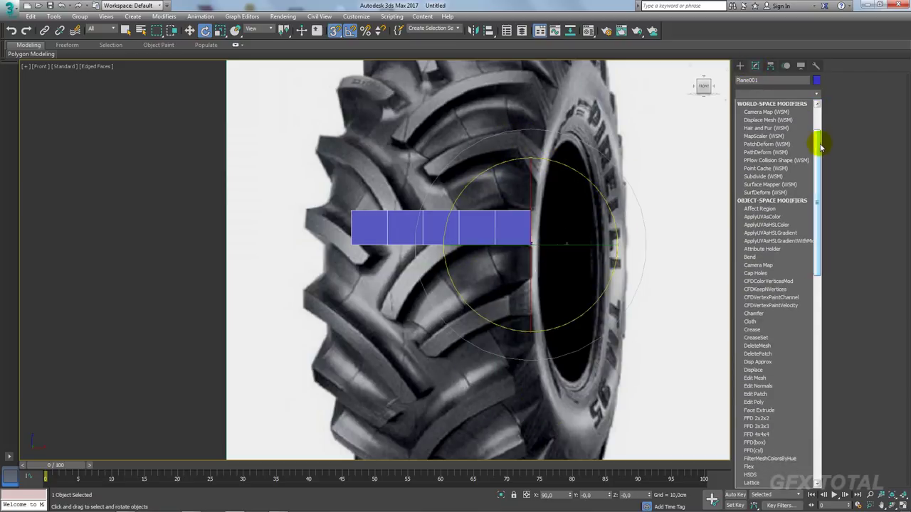
pyautogui.click(777, 257)
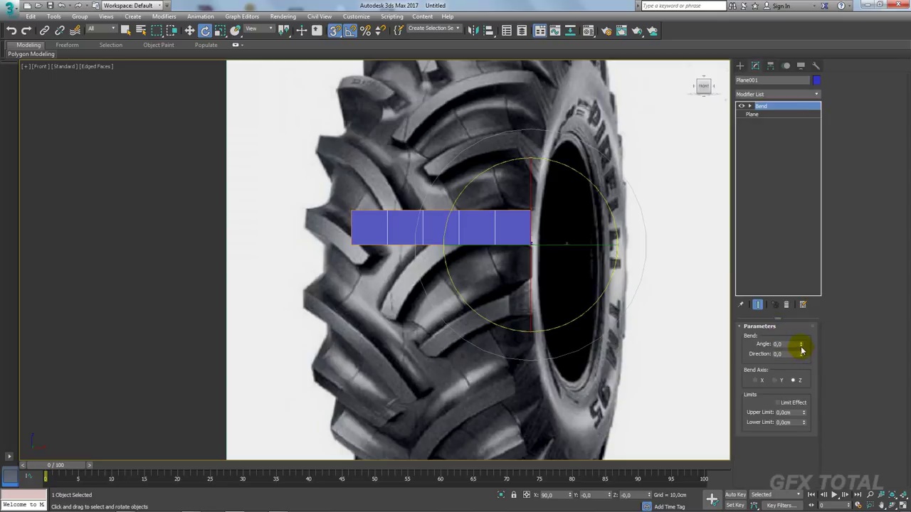
pyautogui.click(777, 381)
pyautogui.click(756, 380)
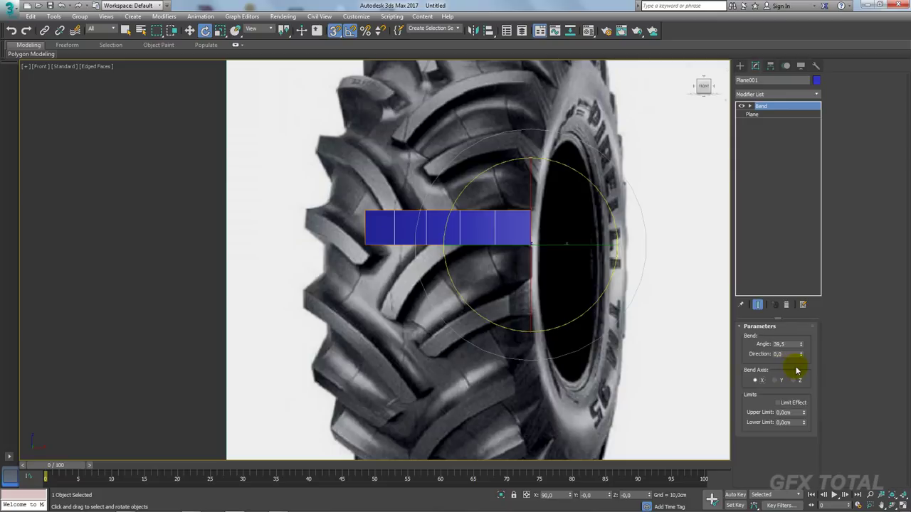
pyautogui.moveTo(802, 351); pyautogui.dragTo(786, 291)
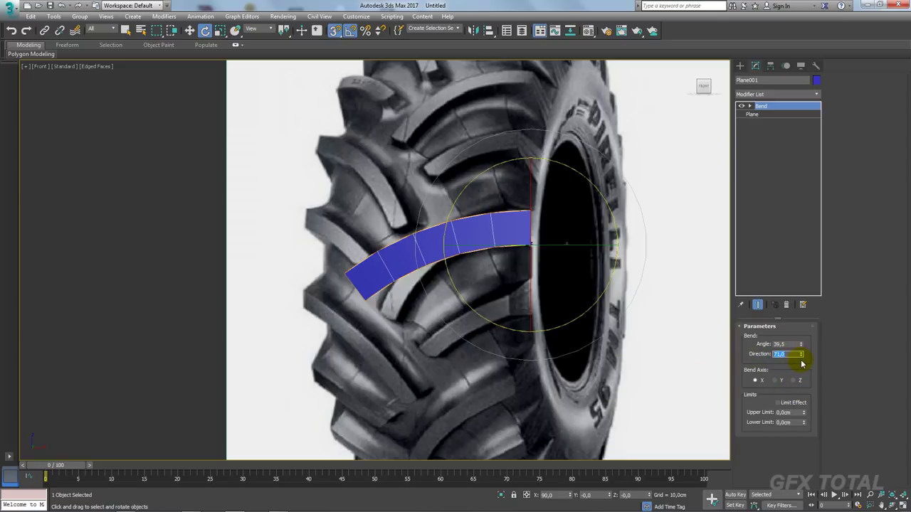
pyautogui.write('0')
pyautogui.press('Return')
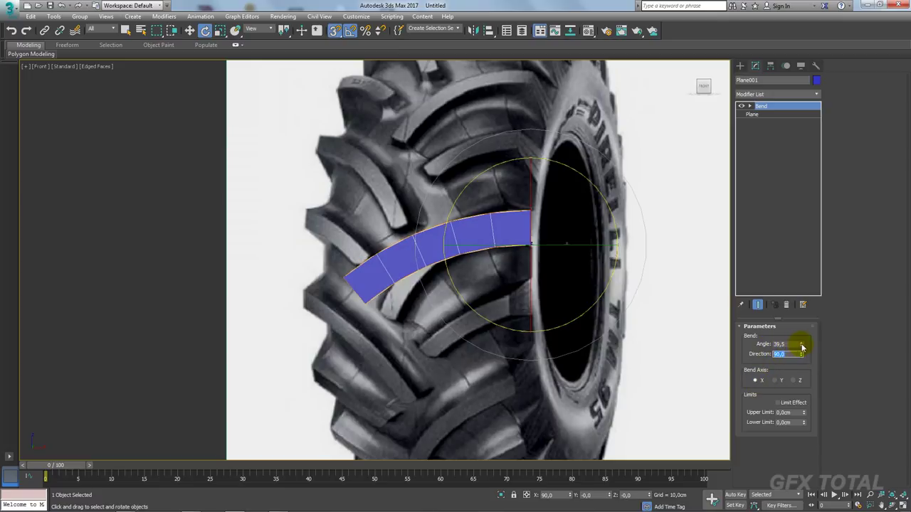
# Set the bend angle to 67 so the strip follows the tread lug's curve.
pyautogui.moveTo(802, 347); pyautogui.dragTo(796, 311)
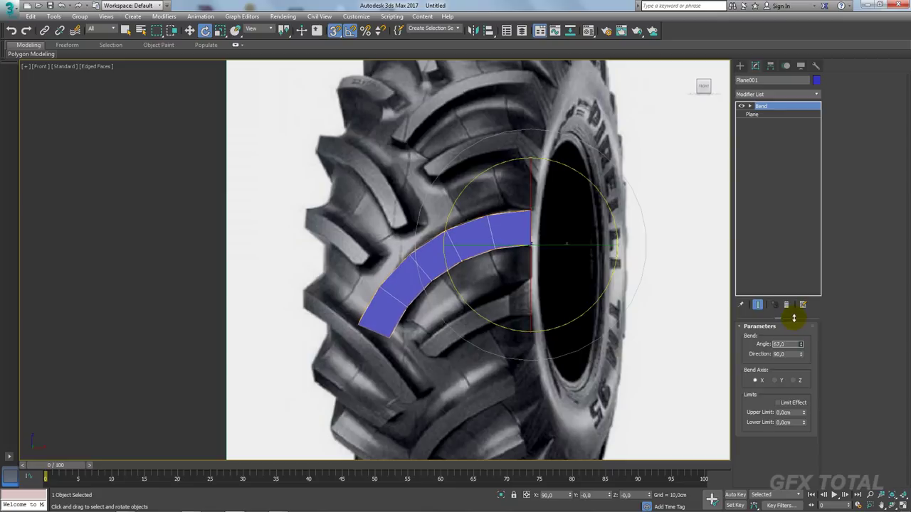
pyautogui.press('w')
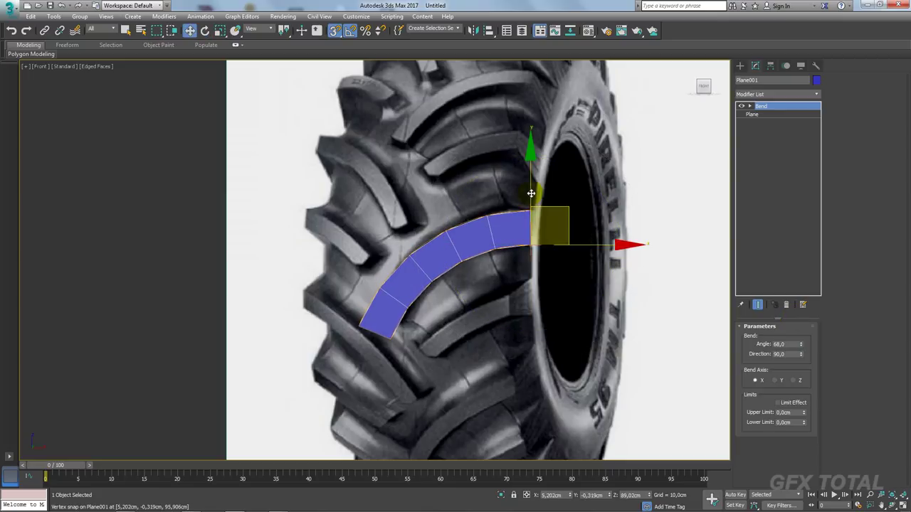
pyautogui.moveTo(530, 205); pyautogui.dragTo(530, 203)
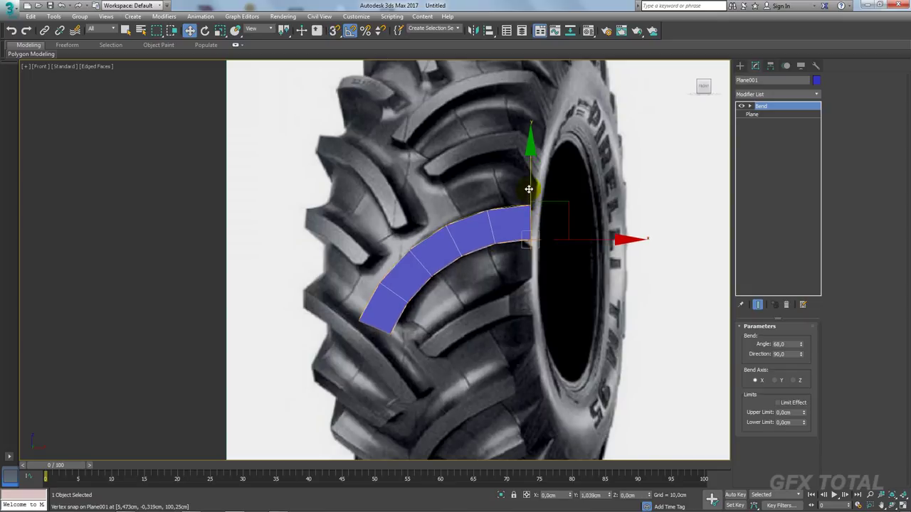
pyautogui.click(789, 352)
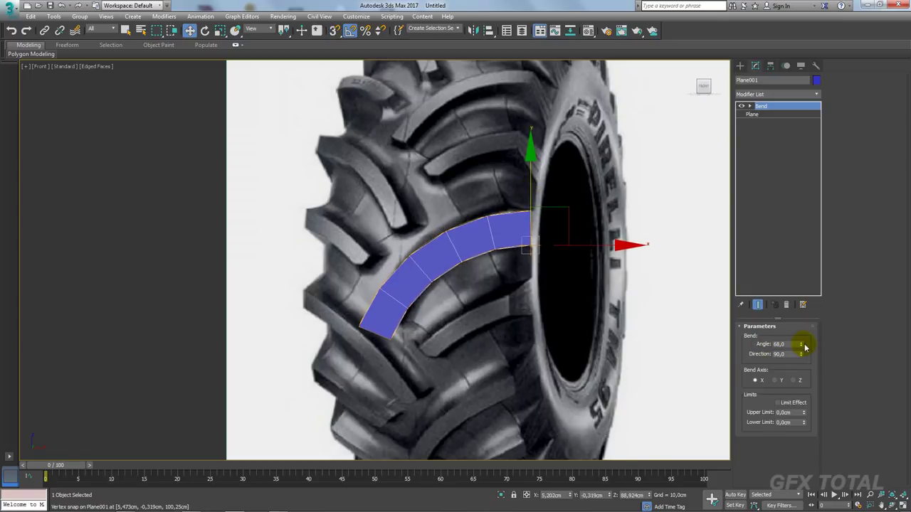
pyautogui.click(802, 346)
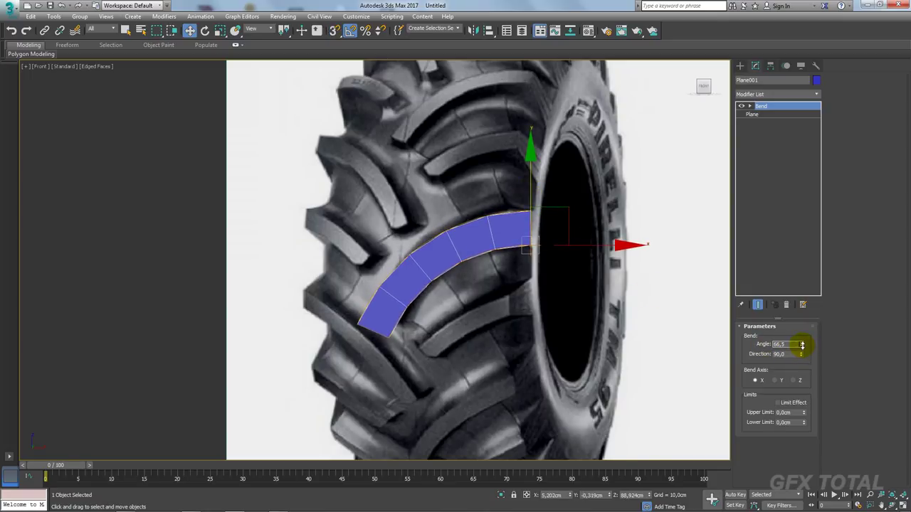
pyautogui.click(757, 115)
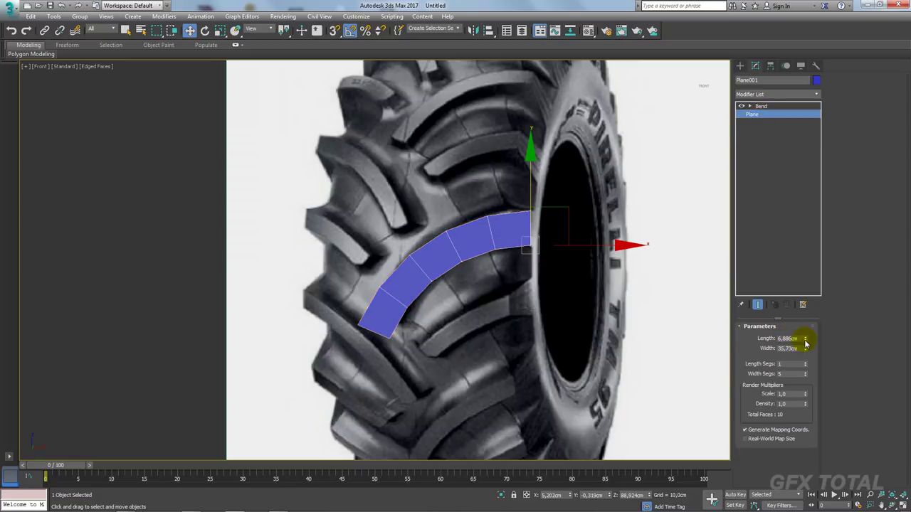
# Add an FFD 2x2x2 and pull the strip's left control points rightward.
pyautogui.click(819, 99)
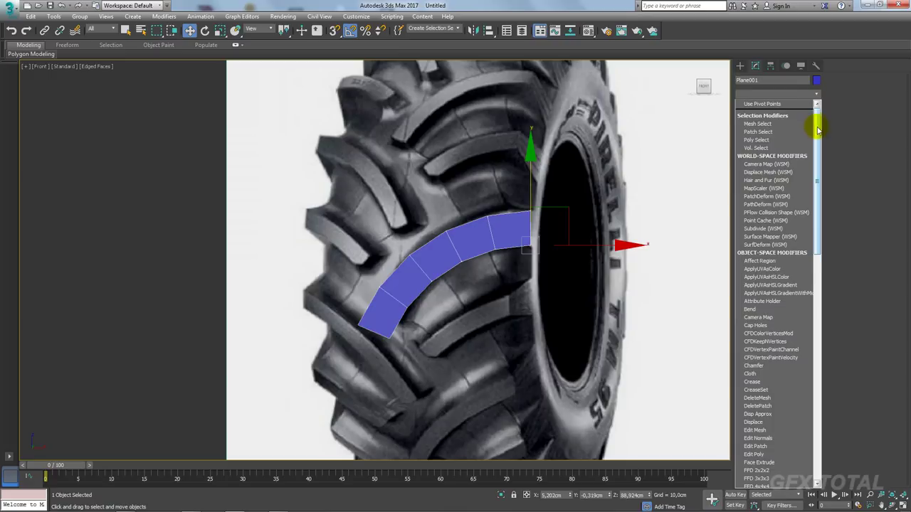
pyautogui.moveTo(817, 125); pyautogui.dragTo(820, 187)
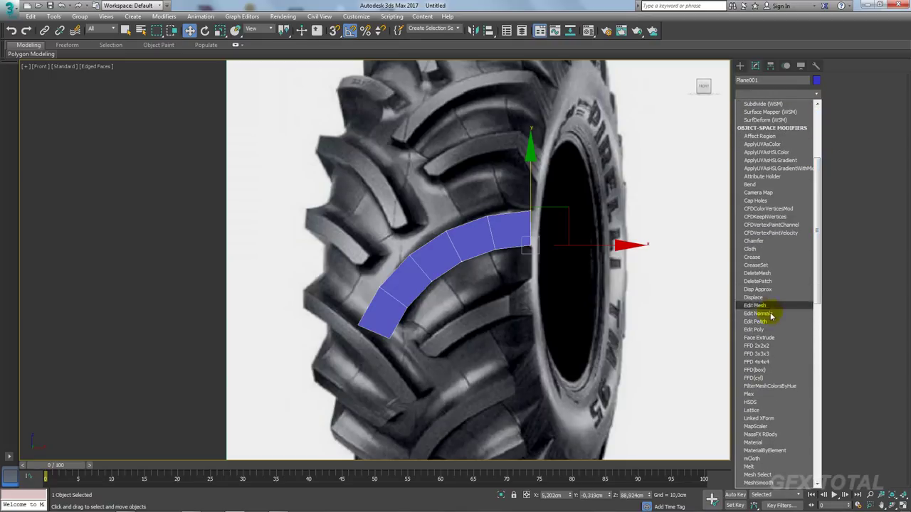
pyautogui.click(760, 346)
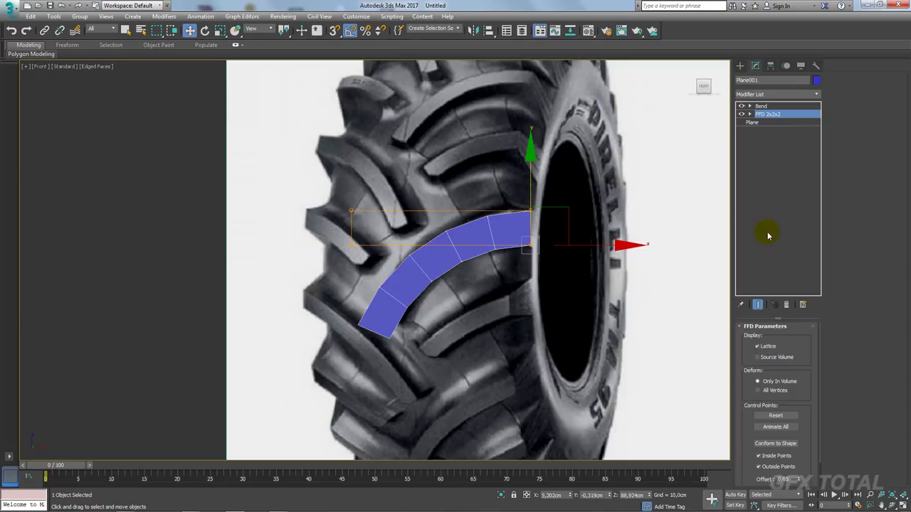
pyautogui.click(750, 120)
pyautogui.click(772, 122)
pyautogui.moveTo(407, 123); pyautogui.dragTo(320, 274)
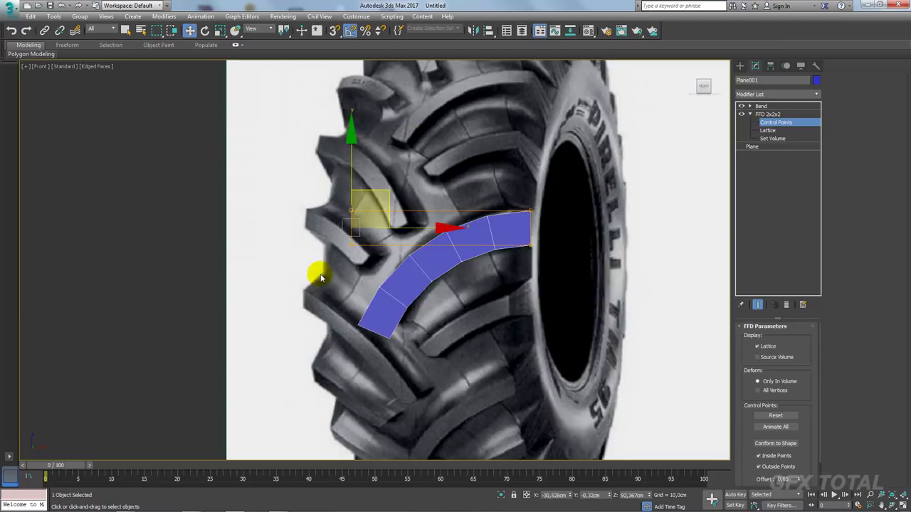
pyautogui.moveTo(402, 237); pyautogui.dragTo(430, 237)
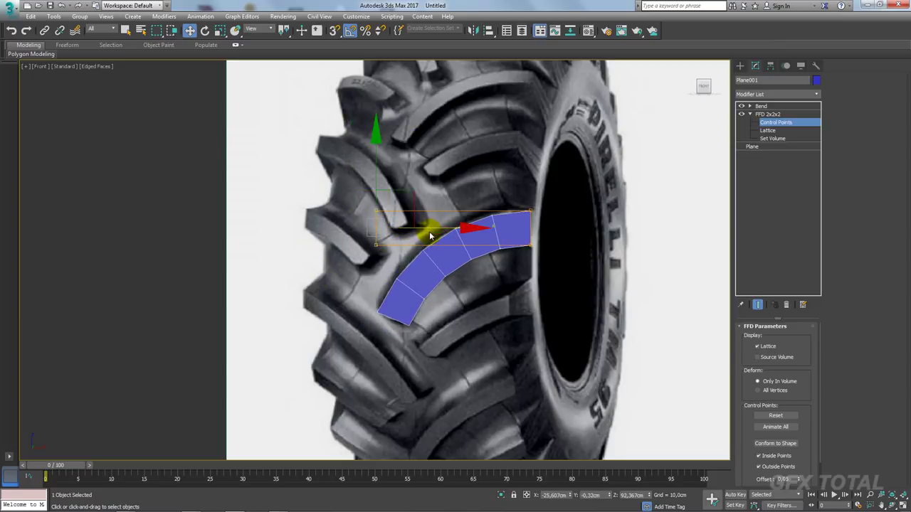
# Reduce the bend angle to 62.5, refine the lattice points, and drag out a copy below.
pyautogui.click(765, 106)
pyautogui.moveTo(804, 344); pyautogui.dragTo(804, 346)
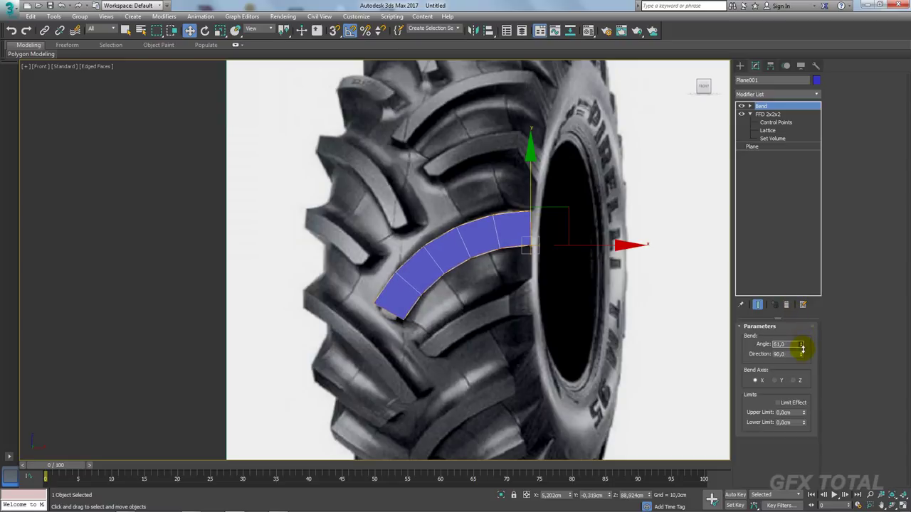
pyautogui.click(773, 121)
pyautogui.moveTo(432, 226); pyautogui.dragTo(431, 224)
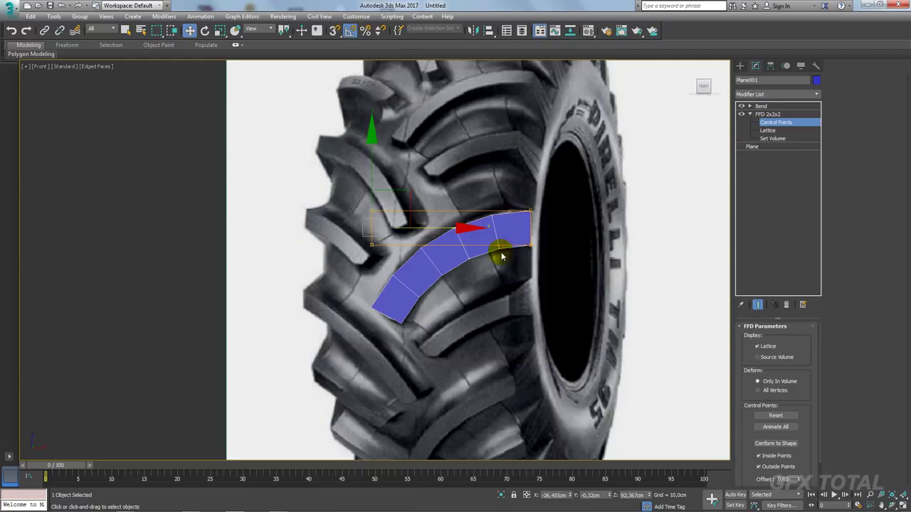
pyautogui.moveTo(501, 257); pyautogui.dragTo(523, 217, button='middle')
pyautogui.click(776, 121)
pyautogui.click(760, 106)
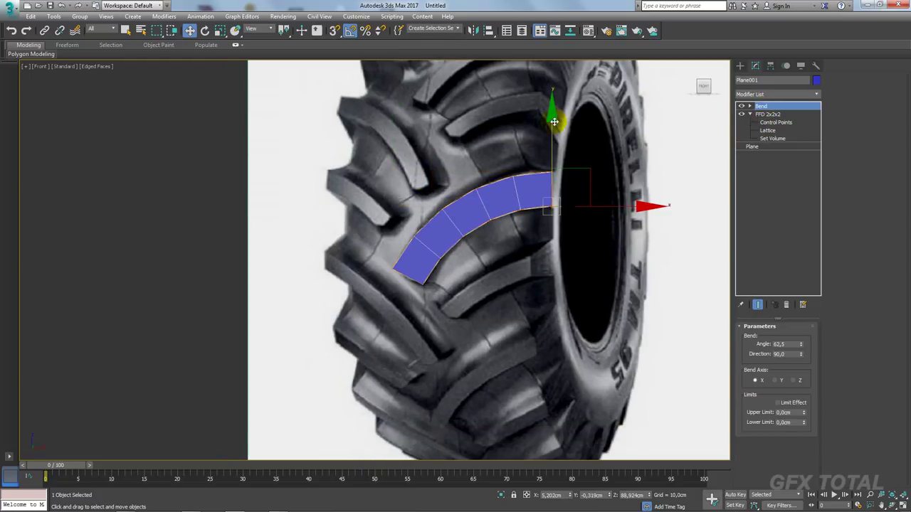
pyautogui.keyDown('shift'); pyautogui.moveTo(551, 131); pyautogui.dragTo(553, 202); pyautogui.keyUp('shift')
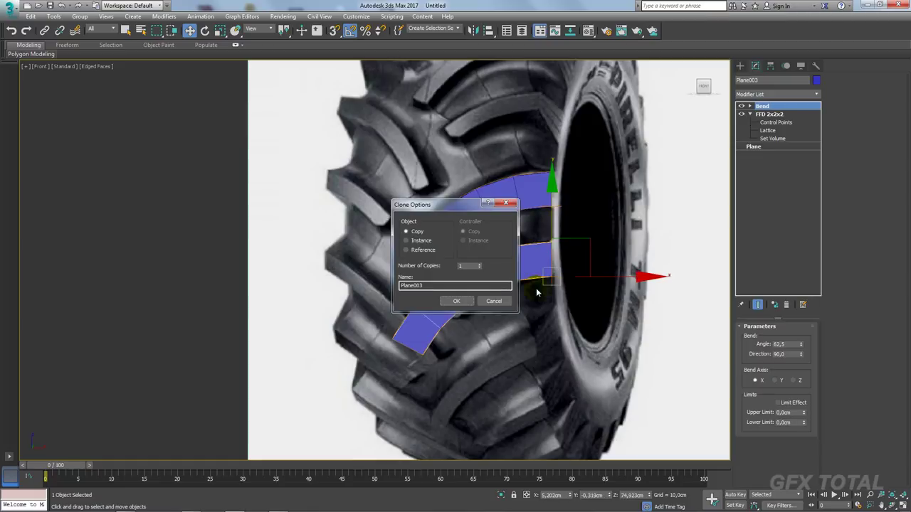
# Create the copy Plane003 and reduce its width segments to 3.
pyautogui.click(462, 300)
pyautogui.click(761, 122)
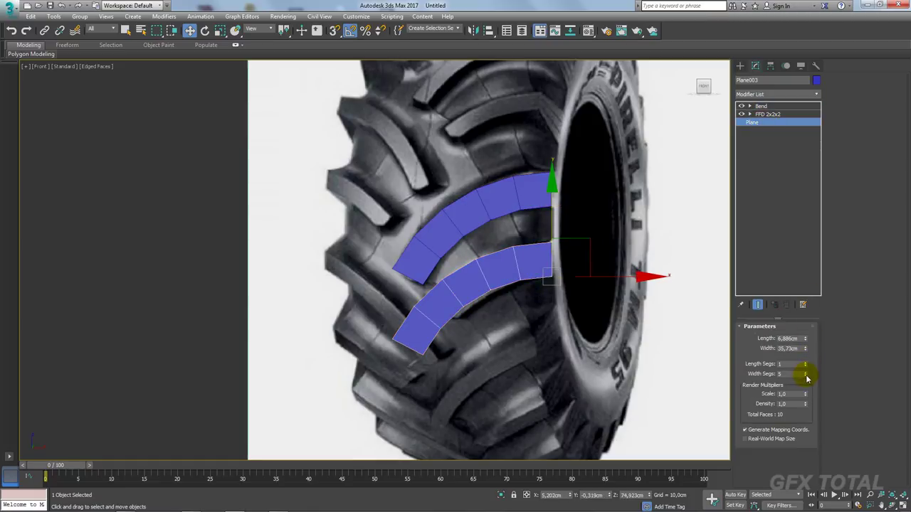
pyautogui.click(806, 377)
pyautogui.click(805, 376)
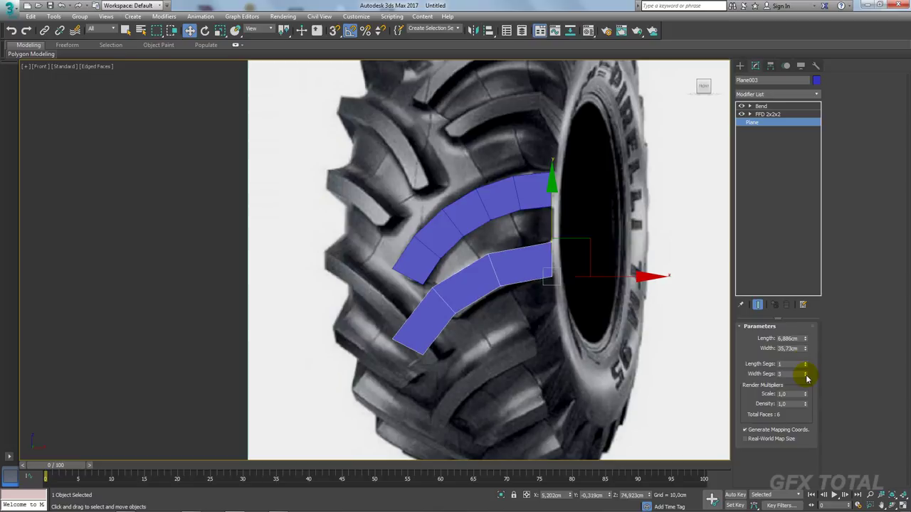
# Push the copy's left lattice end rightward and lower its bend angle to 56.
pyautogui.click(773, 116)
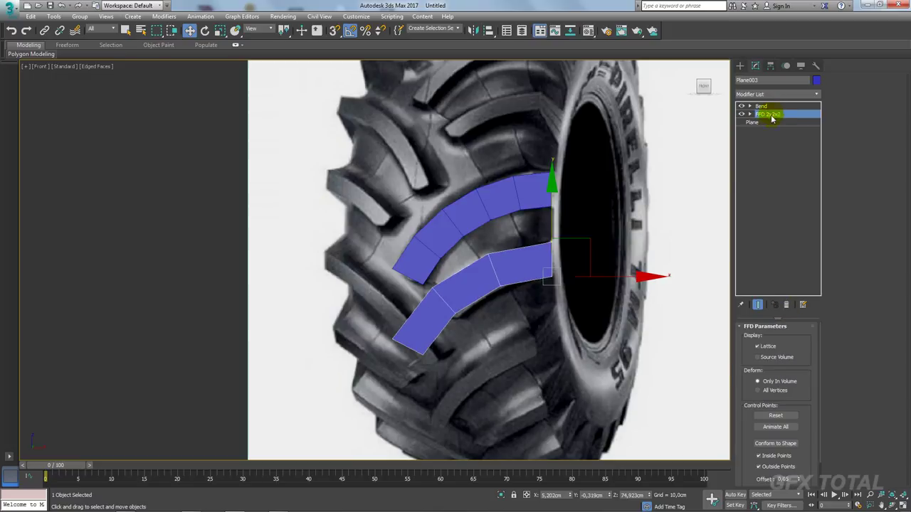
pyautogui.click(748, 115)
pyautogui.click(775, 122)
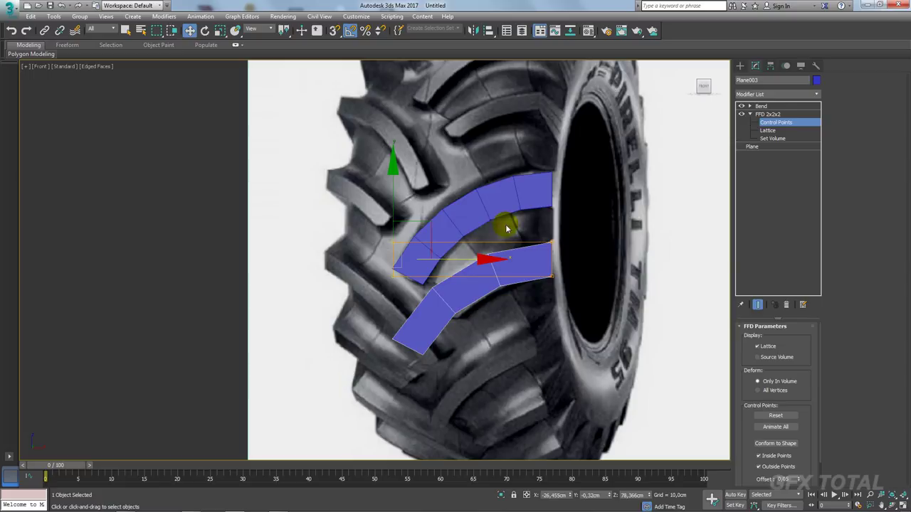
pyautogui.moveTo(455, 261); pyautogui.dragTo(510, 253)
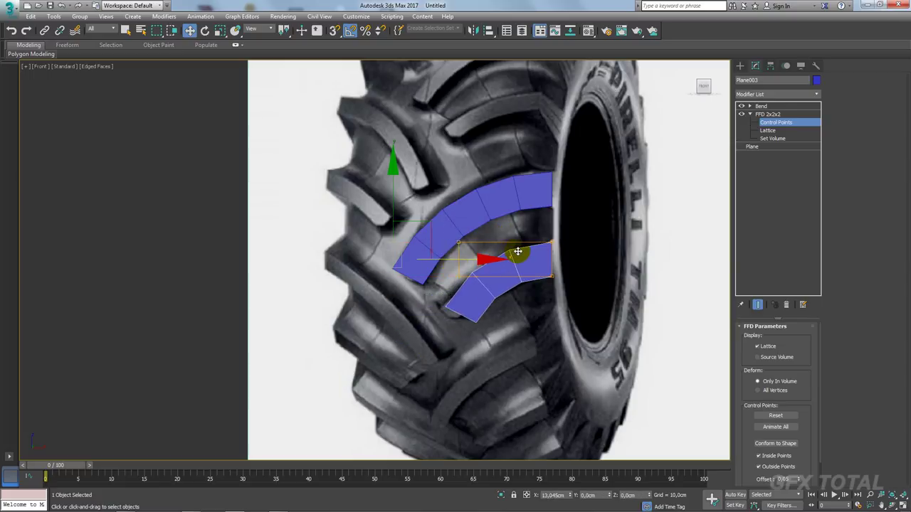
pyautogui.click(772, 107)
pyautogui.moveTo(803, 347); pyautogui.dragTo(803, 350)
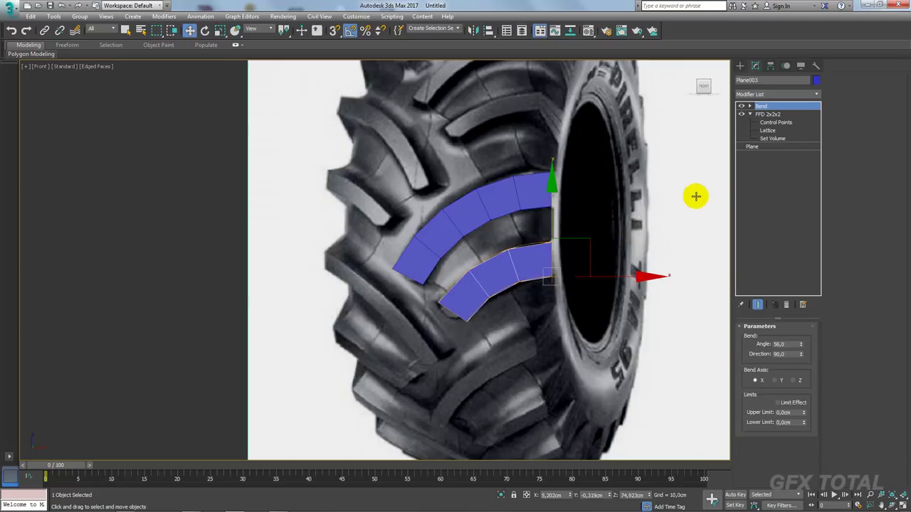
# Scale the copy's selected lattice points vertically to 83%.
pyautogui.click(775, 123)
pyautogui.press('r')
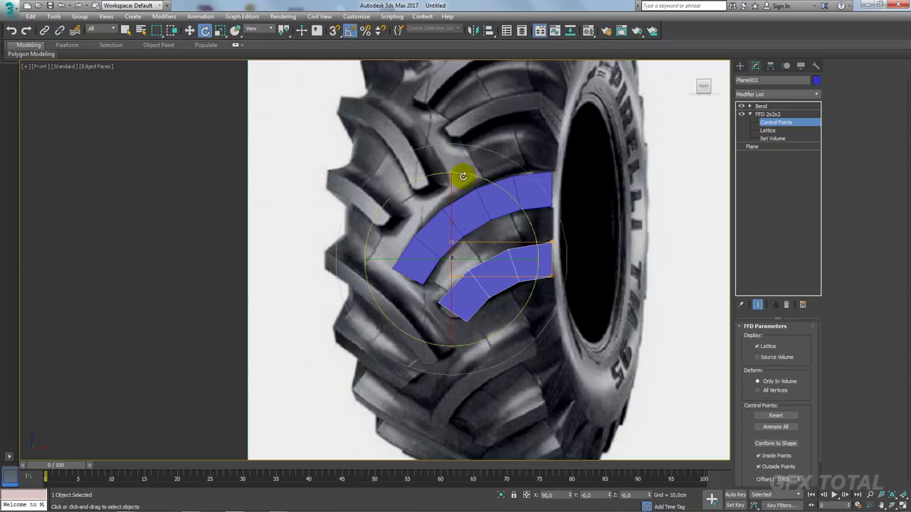
pyautogui.moveTo(449, 154); pyautogui.dragTo(449, 165)
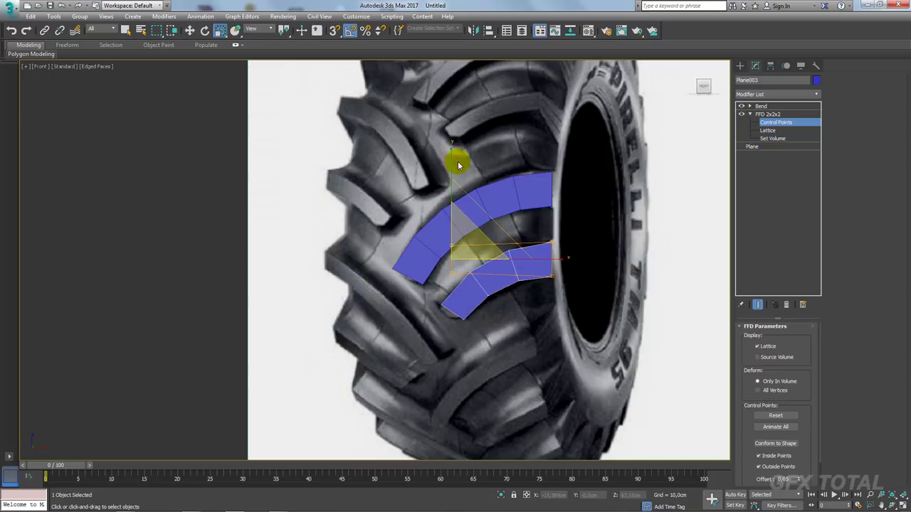
pyautogui.click(766, 115)
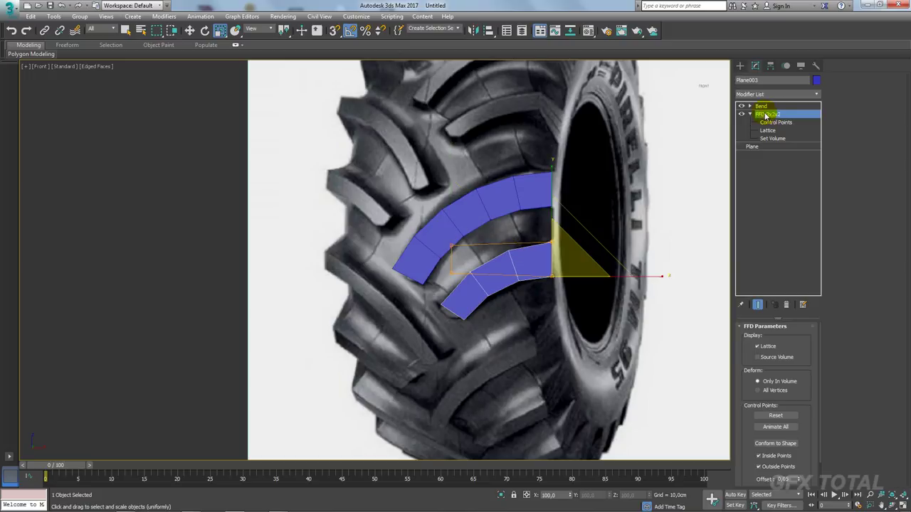
# Lower a lattice control point on the upper strip slightly.
pyautogui.click(790, 108)
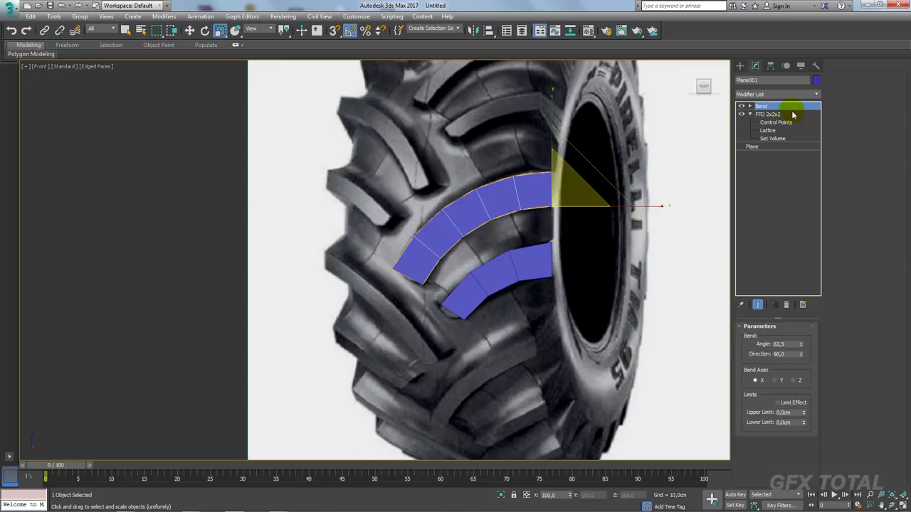
pyautogui.click(772, 124)
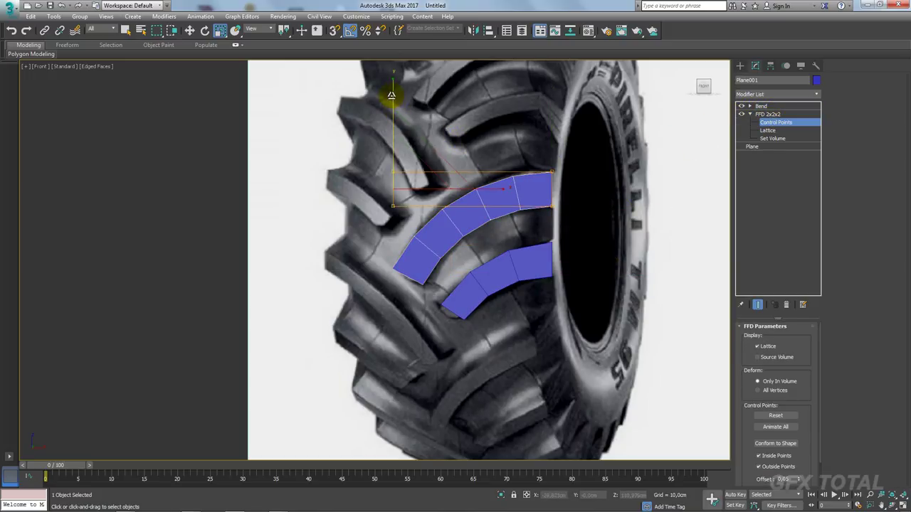
pyautogui.moveTo(391, 102); pyautogui.dragTo(391, 106)
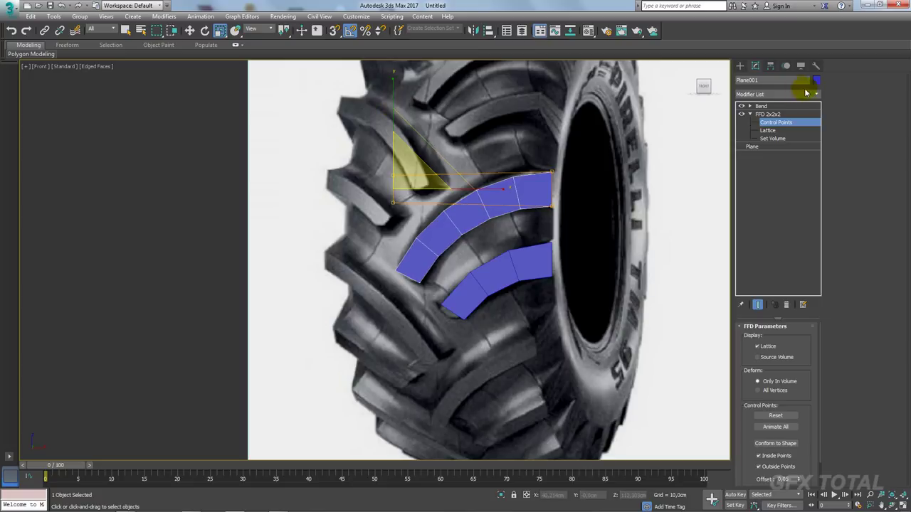
pyautogui.click(768, 114)
pyautogui.click(749, 114)
pyautogui.click(760, 106)
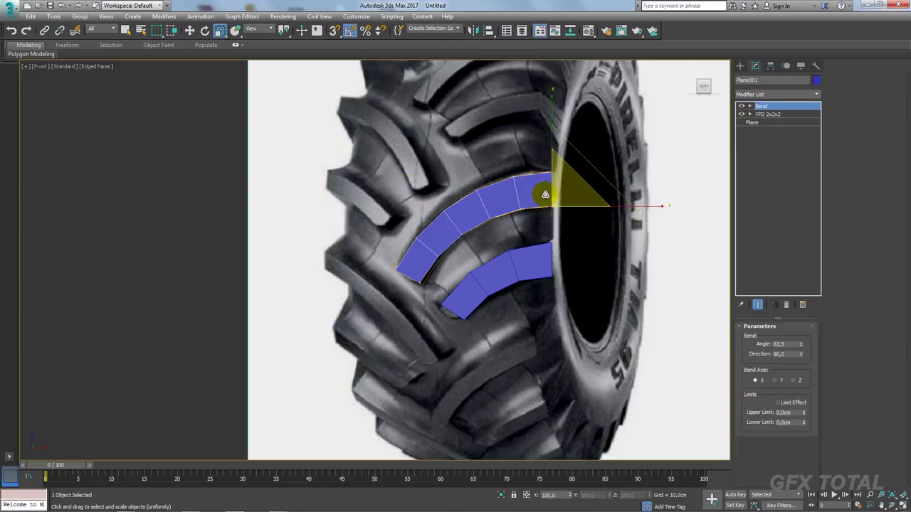
# Hide the tire reference image plane with Hide Selection.
pyautogui.scroll(-1, 474, 254)
pyautogui.scroll(-3, 474, 258)
pyautogui.click(552, 299)
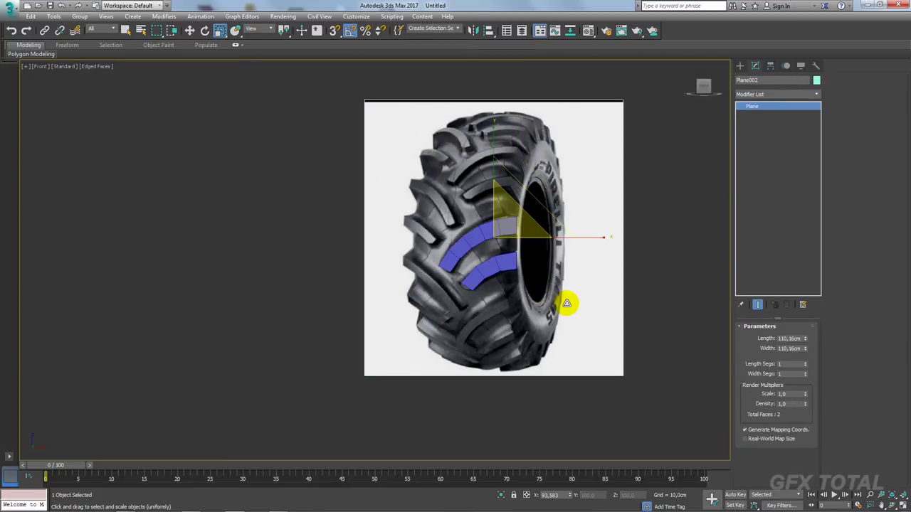
pyautogui.moveTo(558, 304); pyautogui.dragTo(546, 308, button='middle')
pyautogui.rightClick(545, 305)
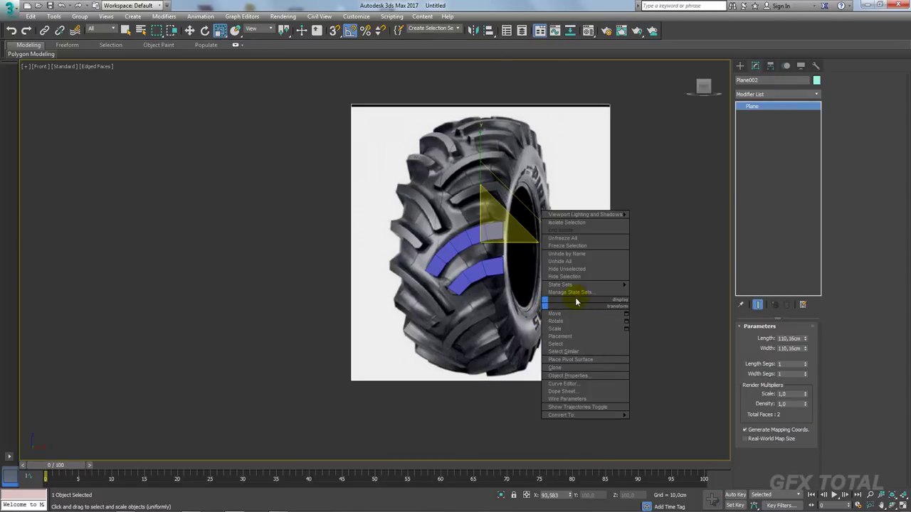
pyautogui.click(569, 277)
# Select and enlarge both bent planes, then mirror them on X as an instance copy.
pyautogui.hotkey('ctrl', 'a')
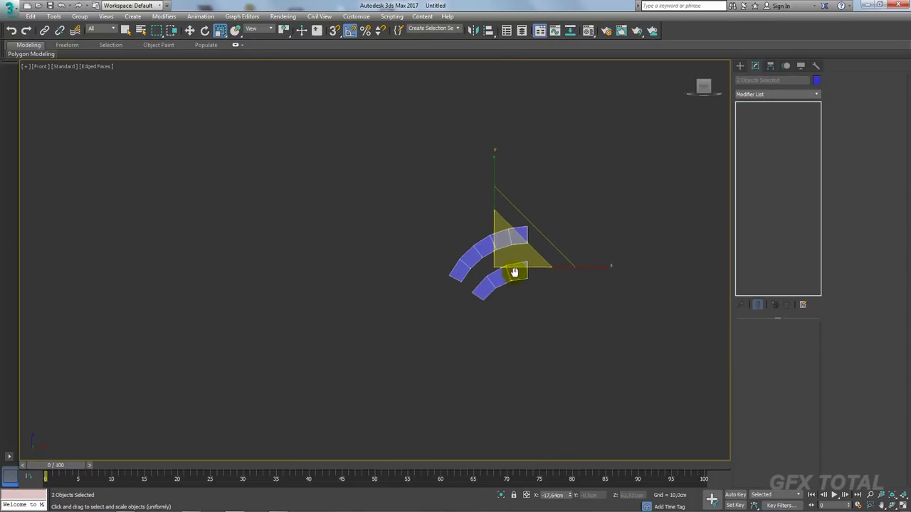
pyautogui.moveTo(519, 264); pyautogui.dragTo(515, 270)
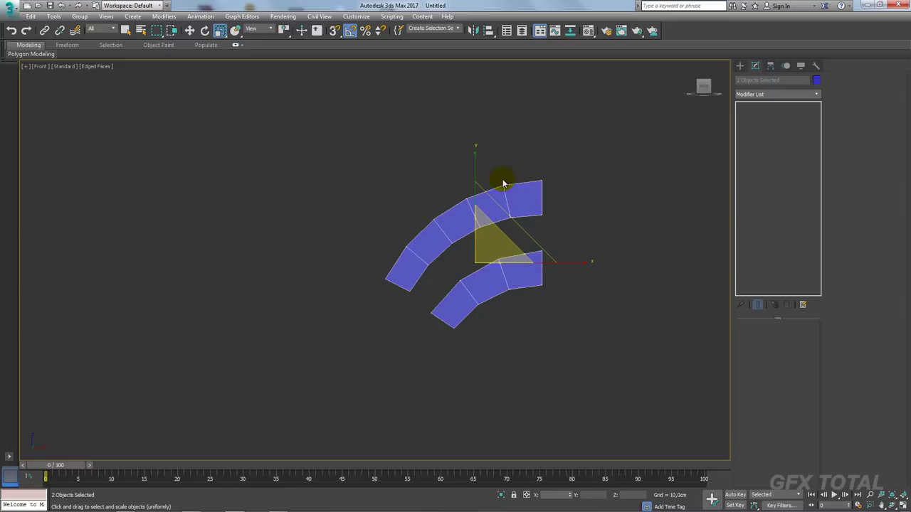
pyautogui.click(474, 30)
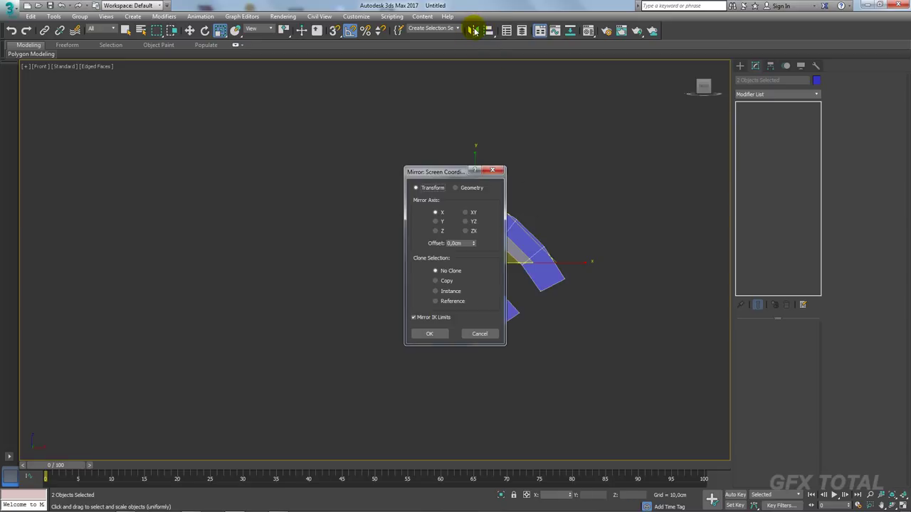
pyautogui.click(436, 291)
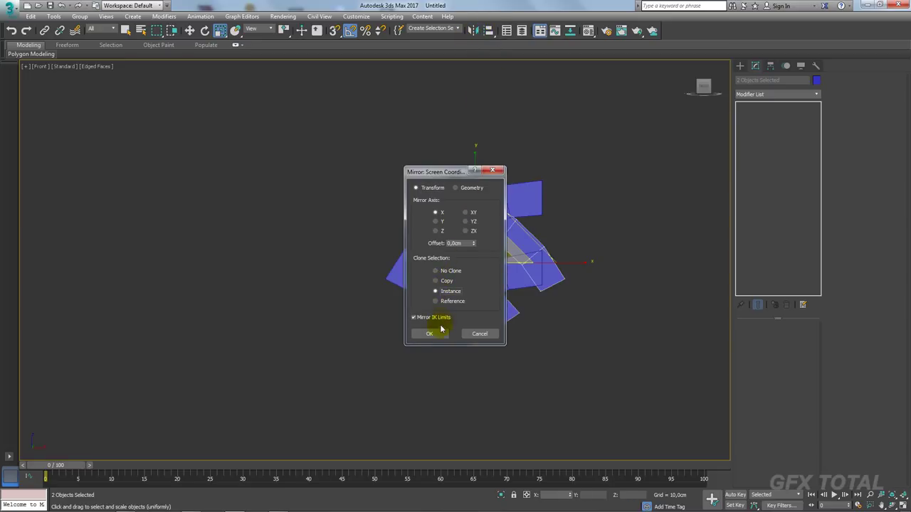
pyautogui.moveTo(435, 172); pyautogui.dragTo(200, 141)
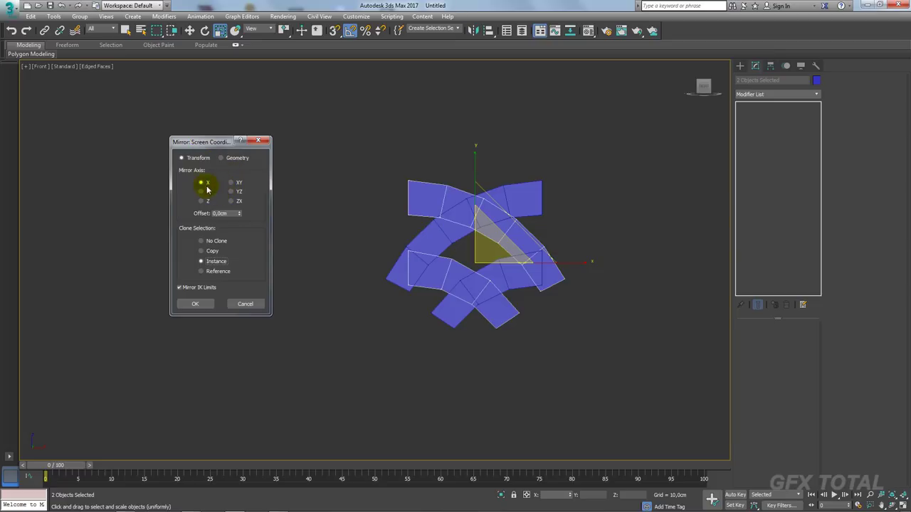
pyautogui.click(202, 191)
pyautogui.click(202, 201)
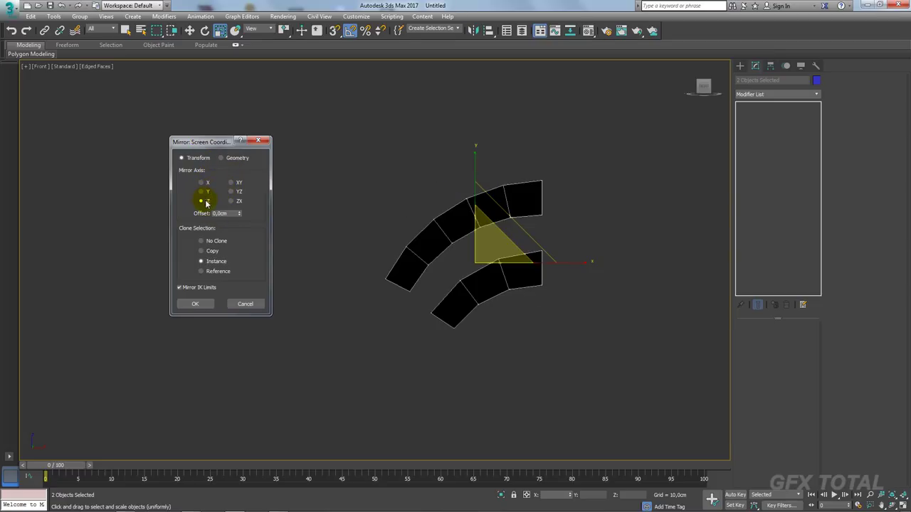
pyautogui.click(202, 183)
pyautogui.click(198, 306)
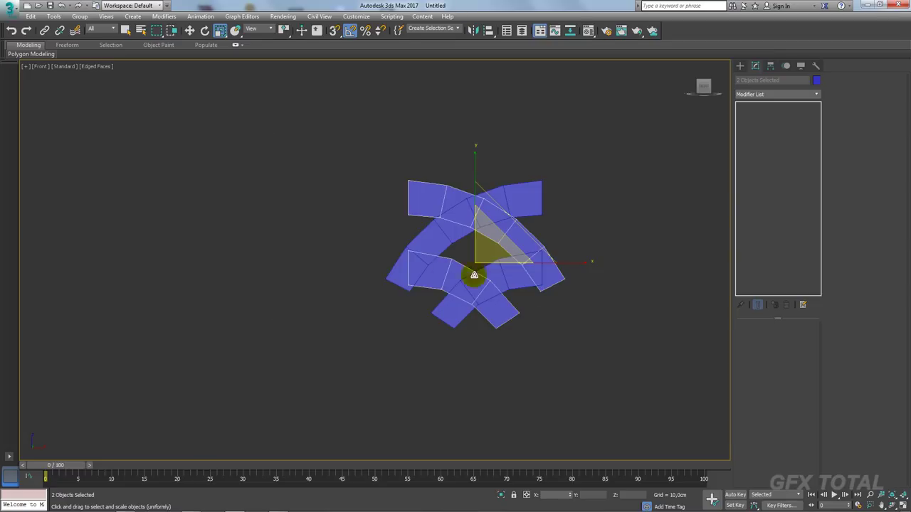
# Slide the mirrored pair to the left and check the arc spacing from several angles.
pyautogui.press('w')
pyautogui.moveTo(549, 260)
pyautogui.mouseDown()
pyautogui.moveTo(386, 260)
pyautogui.moveTo(431, 260)
pyautogui.mouseUp()
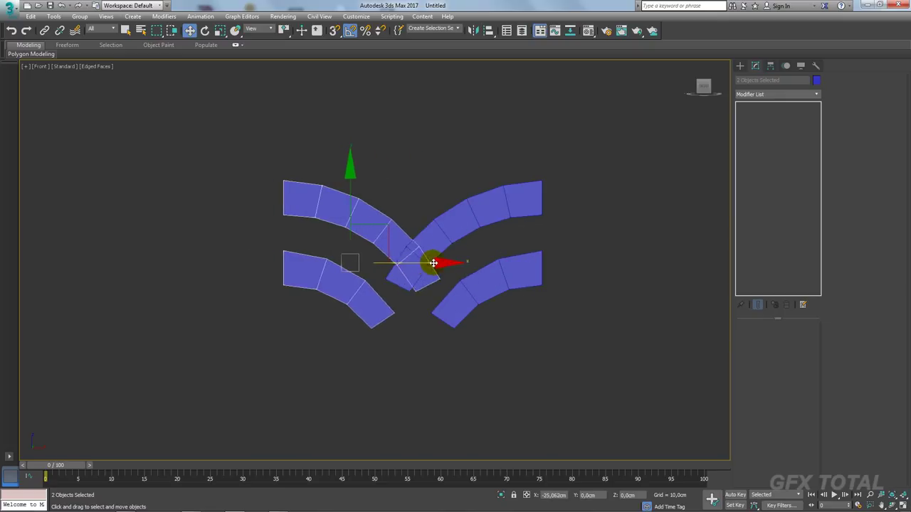
pyautogui.moveTo(402, 234)
pyautogui.mouseDown()
pyautogui.moveTo(381, 160)
pyautogui.moveTo(376, 166)
pyautogui.mouseUp()
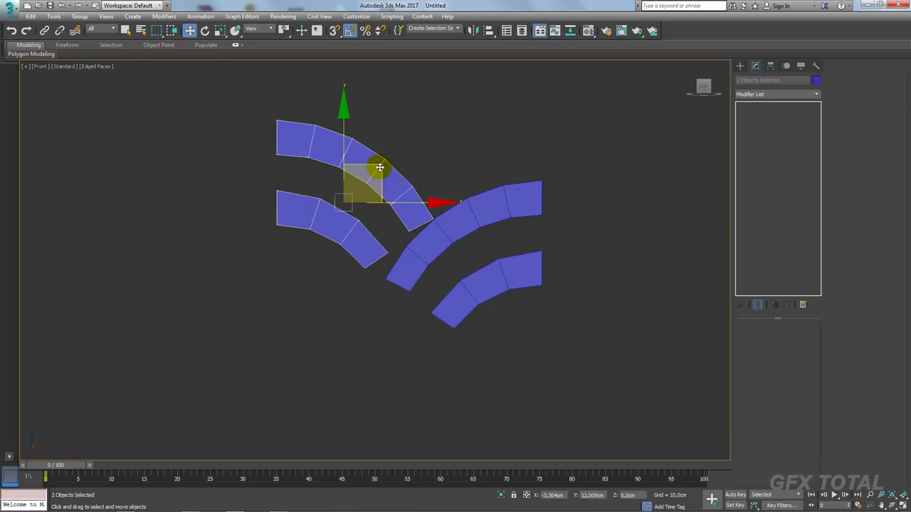
pyautogui.moveTo(377, 165)
pyautogui.keyDown('alt'); pyautogui.mouseDown(button='middle')
pyautogui.moveTo(548, 270)
pyautogui.moveTo(538, 282)
pyautogui.moveTo(610, 278)
pyautogui.moveTo(576, 284)
pyautogui.moveTo(484, 256)
pyautogui.mouseUp(button='middle'); pyautogui.keyUp('alt')
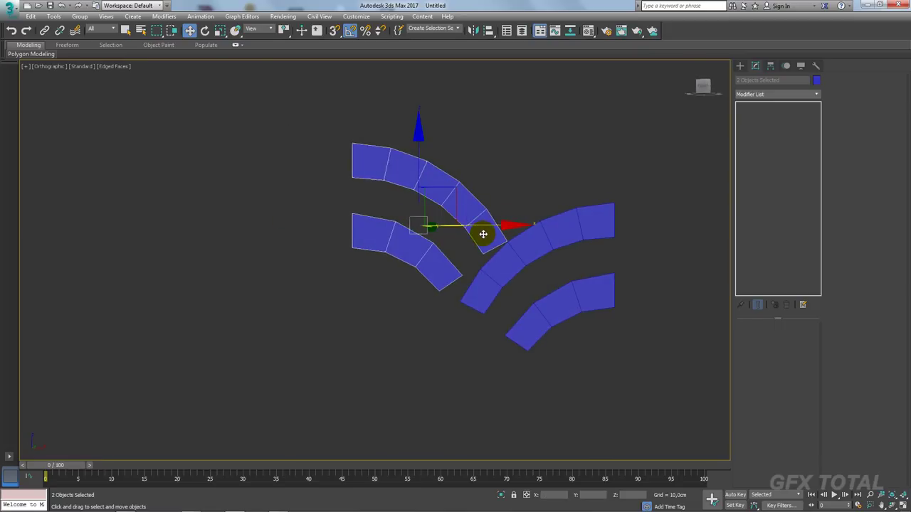
pyautogui.keyDown('alt'); pyautogui.moveTo(524, 289); pyautogui.dragTo(500, 290, button='middle'); pyautogui.keyUp('alt')
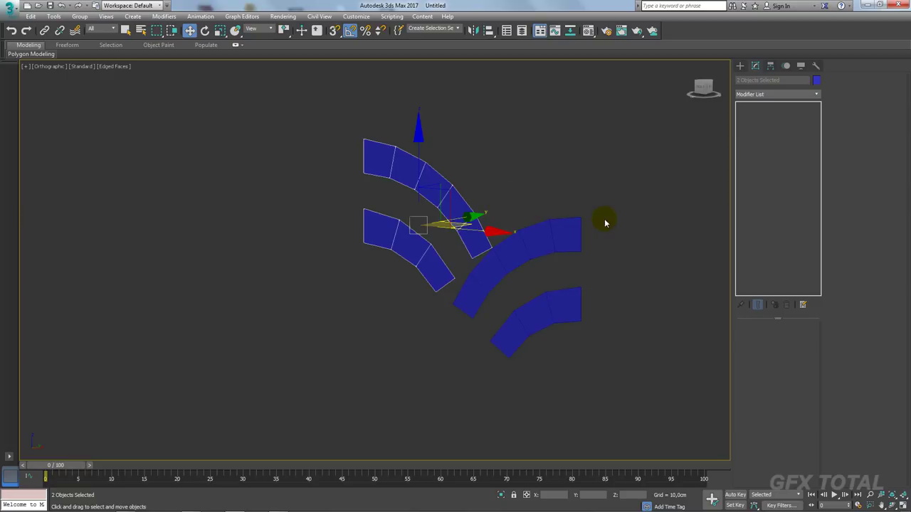
pyautogui.keyDown('alt'); pyautogui.moveTo(539, 222); pyautogui.dragTo(557, 222, button='middle'); pyautogui.keyUp('alt')
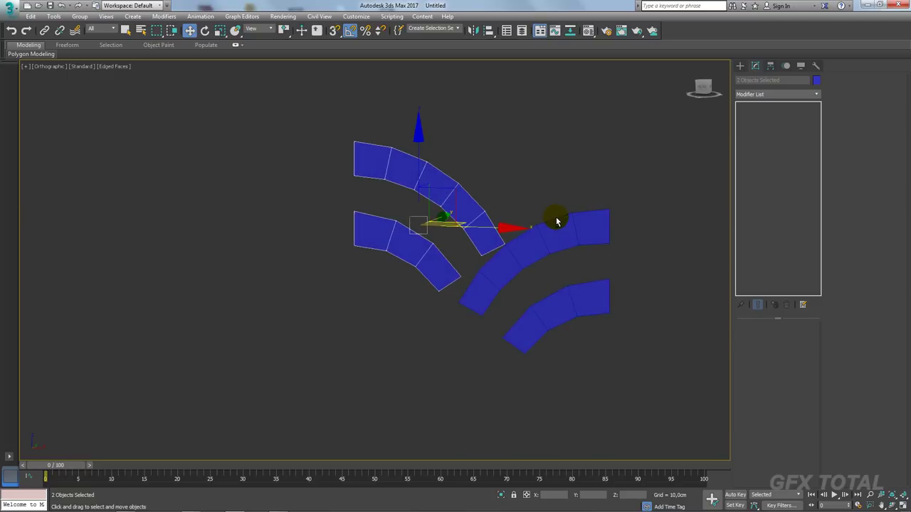
pyautogui.press('f')
pyautogui.scroll(3, 401, 206)
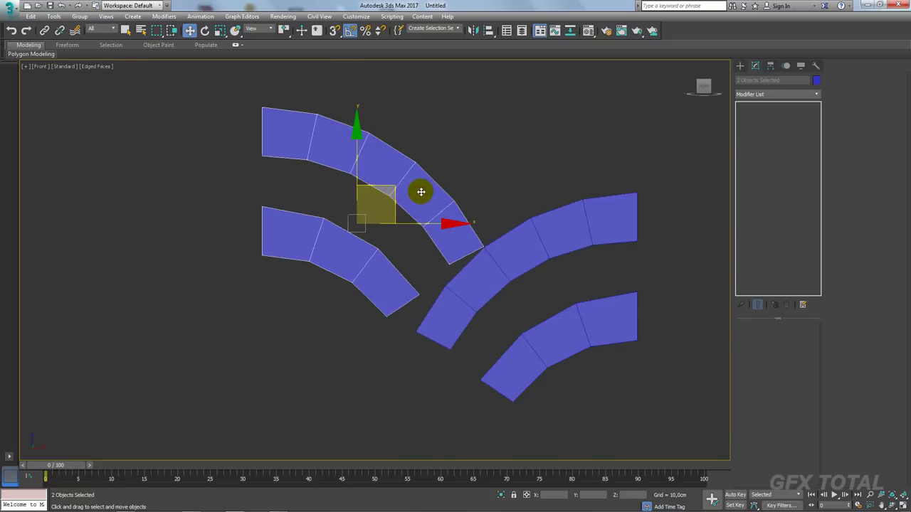
# Reduce the upper arc's bend angle from 62.5 to 54 and reposition both arcs.
pyautogui.click(419, 190)
pyautogui.moveTo(800, 345); pyautogui.dragTo(800, 350)
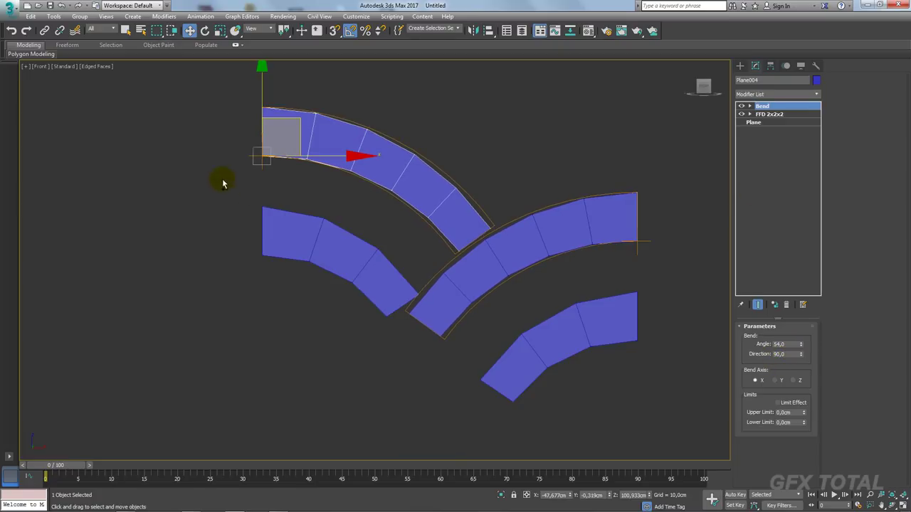
pyautogui.keyDown('ctrl'); pyautogui.click(291, 262); pyautogui.keyUp('ctrl')
pyautogui.moveTo(413, 217); pyautogui.dragTo(381, 221)
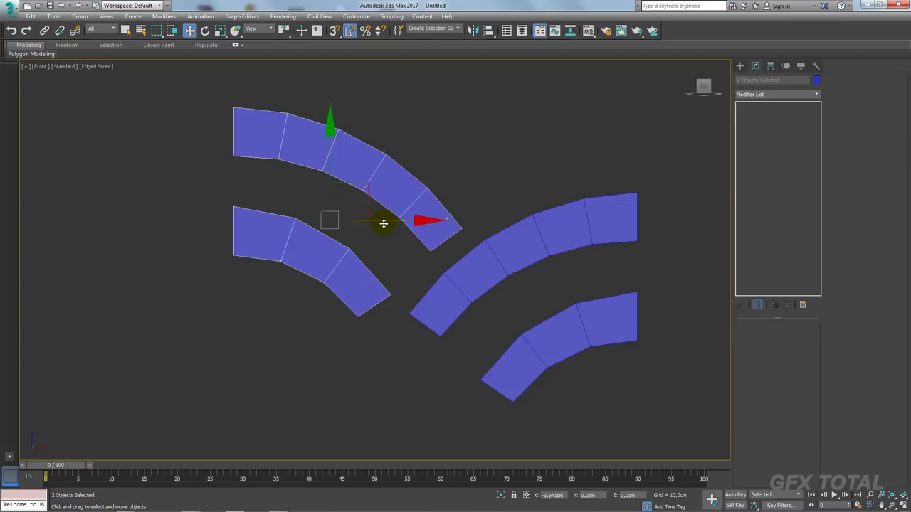
pyautogui.moveTo(356, 184)
pyautogui.mouseDown()
pyautogui.moveTo(376, 149)
pyautogui.moveTo(389, 137)
pyautogui.moveTo(392, 146)
pyautogui.moveTo(375, 146)
pyautogui.mouseUp()
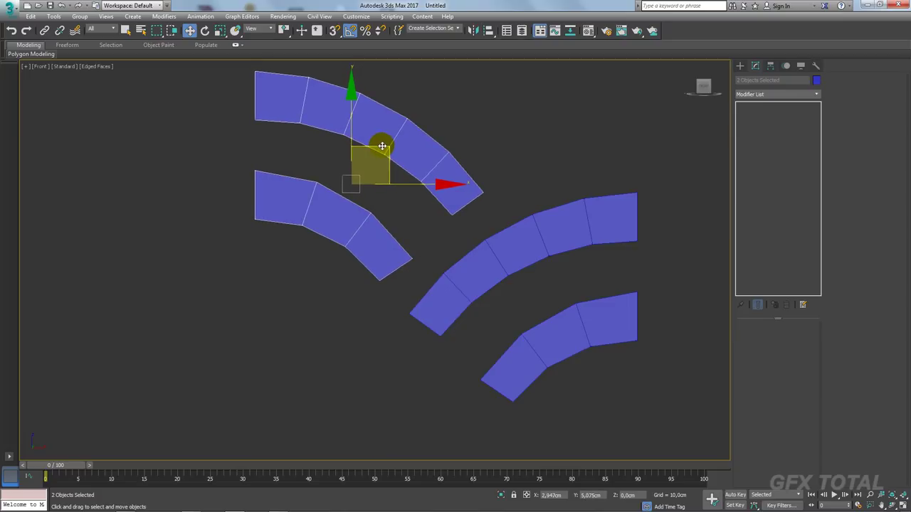
pyautogui.scroll(3, 471, 261)
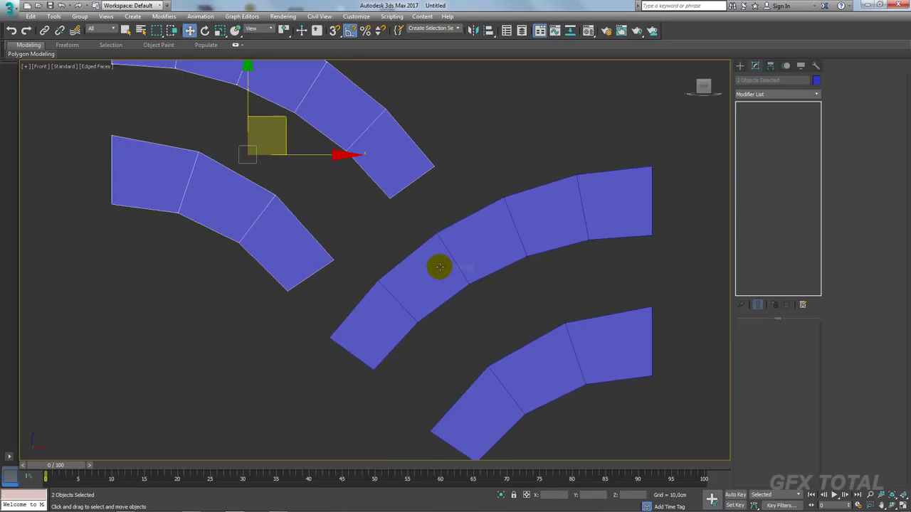
pyautogui.scroll(-3, 416, 265)
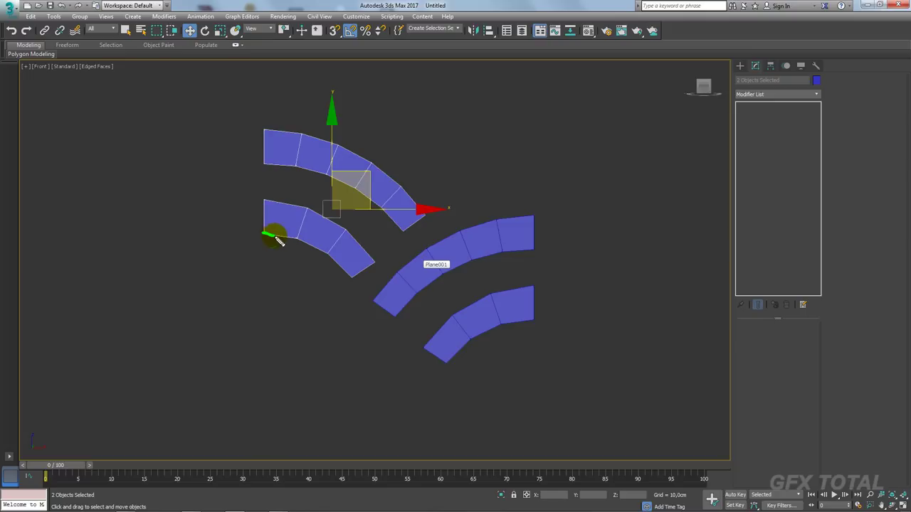
pyautogui.moveTo(299, 244)
pyautogui.mouseDown()
pyautogui.moveTo(431, 351)
pyautogui.moveTo(540, 324)
pyautogui.mouseUp()
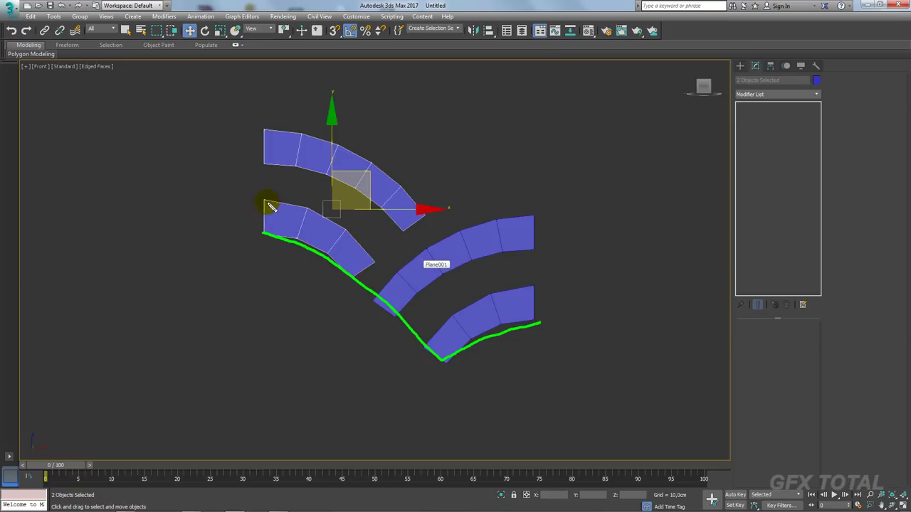
pyautogui.moveTo(264, 202)
pyautogui.mouseDown()
pyautogui.moveTo(332, 225)
pyautogui.moveTo(389, 274)
pyautogui.mouseUp()
pyautogui.moveTo(442, 329)
pyautogui.mouseDown()
pyautogui.moveTo(488, 300)
pyautogui.moveTo(555, 287)
pyautogui.mouseUp()
pyautogui.moveTo(403, 319)
pyautogui.mouseDown()
pyautogui.moveTo(419, 302)
pyautogui.moveTo(400, 274)
pyautogui.moveTo(435, 248)
pyautogui.moveTo(541, 209)
pyautogui.mouseUp()
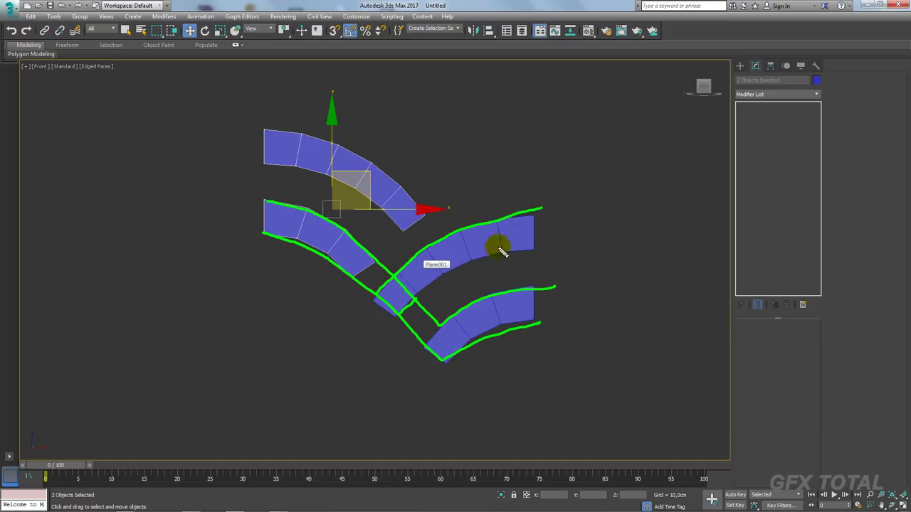
pyautogui.moveTo(424, 297); pyautogui.dragTo(563, 249)
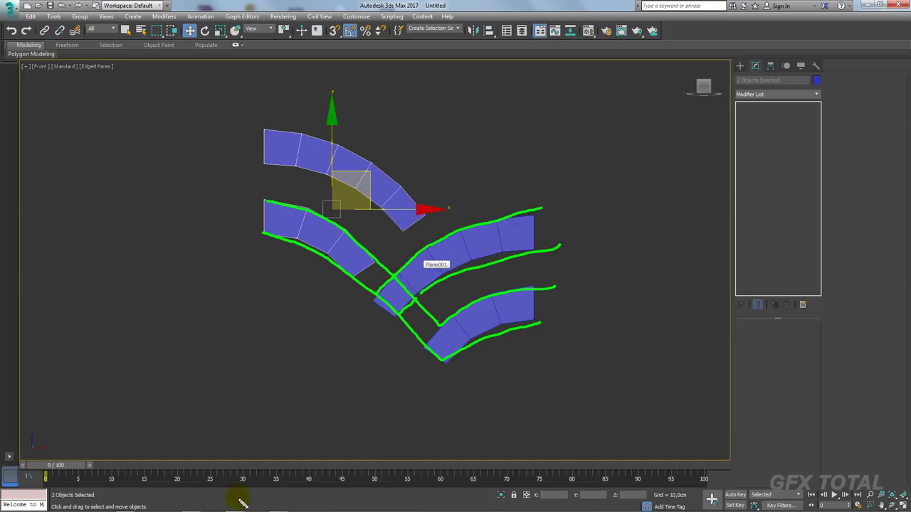
pyautogui.press('Escape')
pyautogui.moveTo(278, 505)
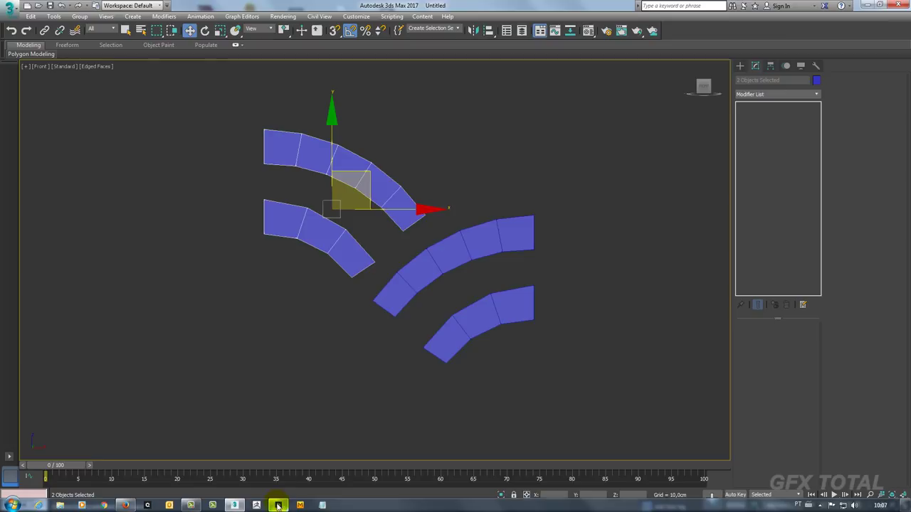
pyautogui.click(299, 501)
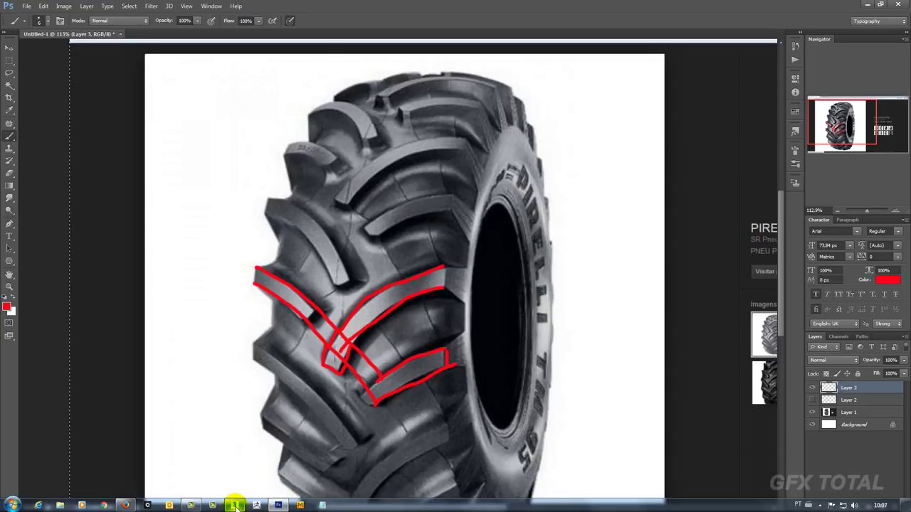
pyautogui.click(235, 505)
pyautogui.click(395, 300)
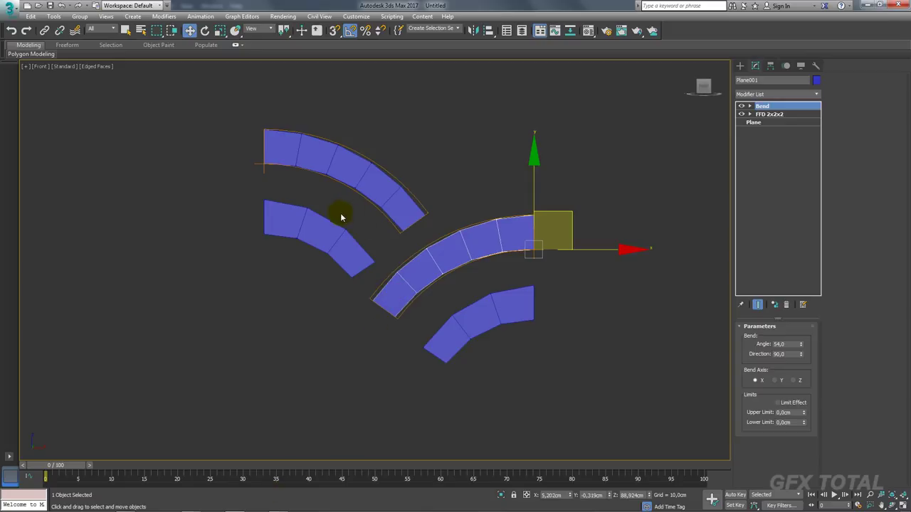
# Move the two upper arcs up and left, then select the lower-middle arc to inspect its FFD modifier.
pyautogui.moveTo(263, 167); pyautogui.dragTo(330, 239)
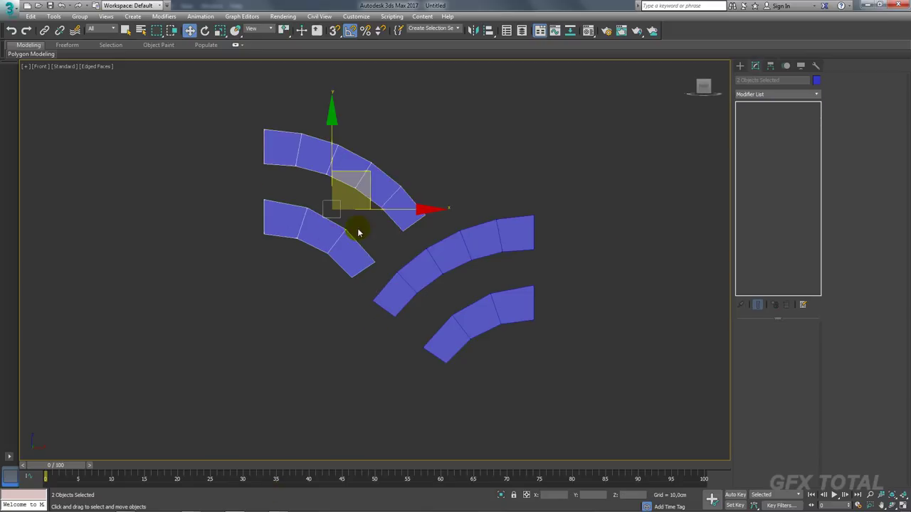
pyautogui.moveTo(363, 174); pyautogui.dragTo(348, 158)
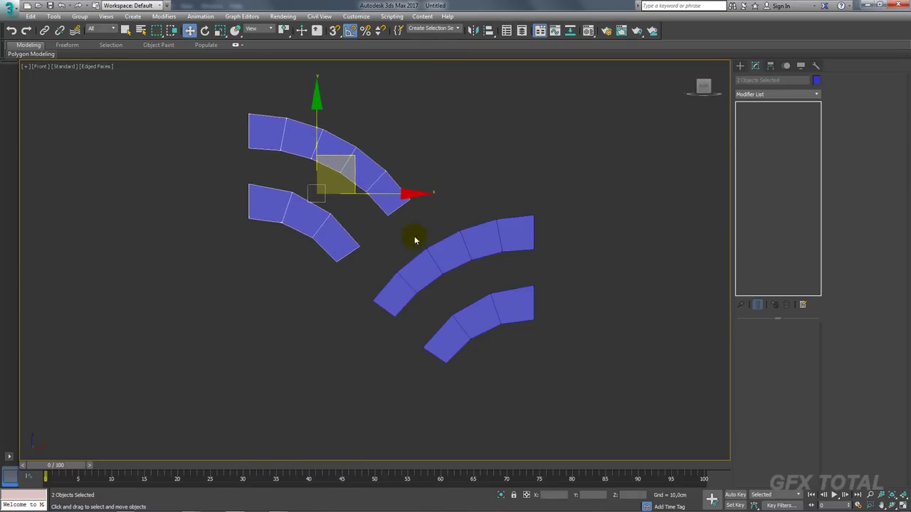
pyautogui.click(404, 289)
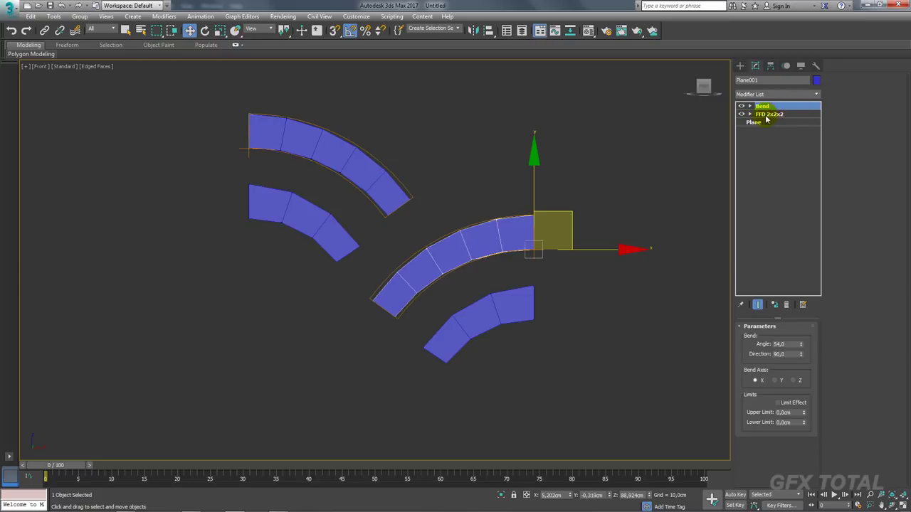
pyautogui.click(809, 112)
# Add an Edit Poly modifier under Bend and drag the strip's left edge leftward along X.
pyautogui.click(817, 95)
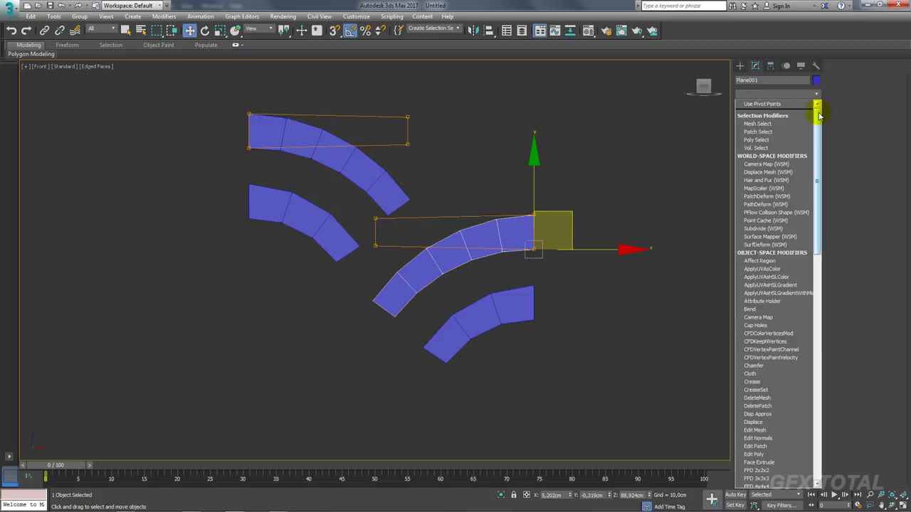
pyautogui.moveTo(819, 111); pyautogui.dragTo(815, 169)
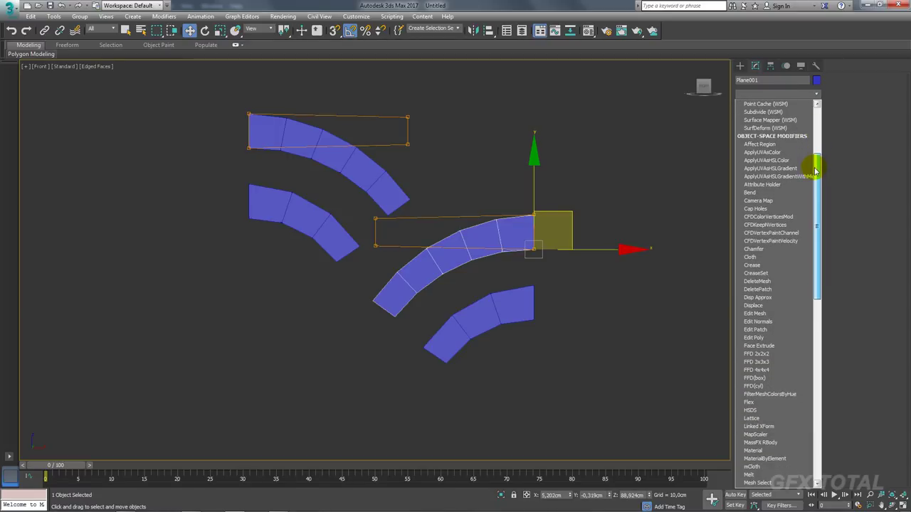
pyautogui.click(754, 337)
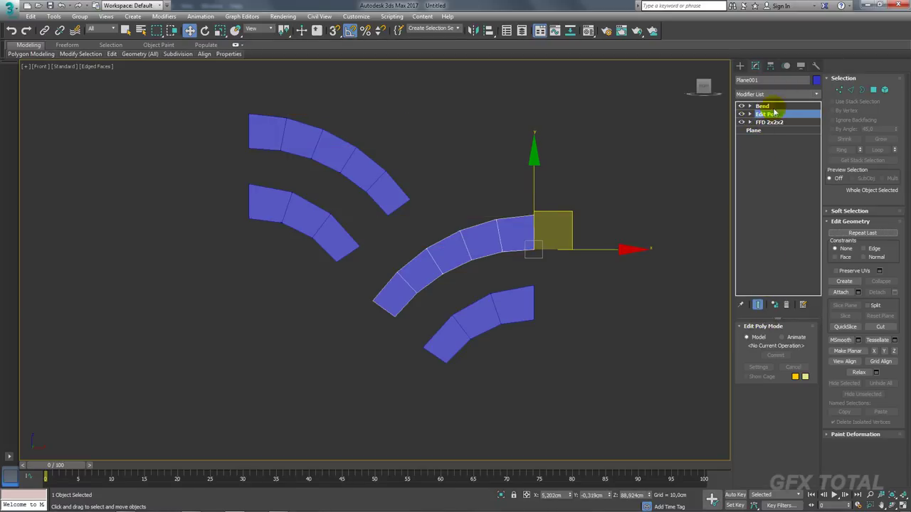
pyautogui.click(850, 90)
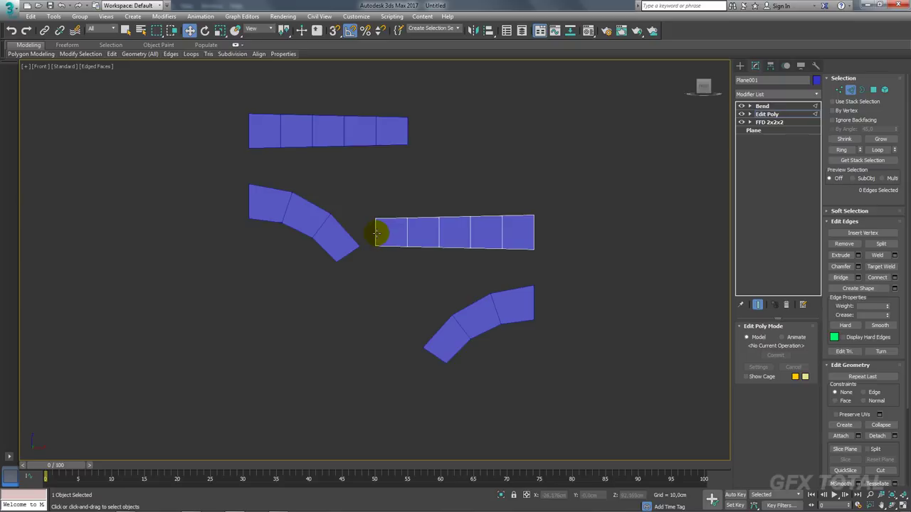
pyautogui.click(376, 233)
pyautogui.moveTo(423, 234); pyautogui.dragTo(370, 232)
pyautogui.click(762, 129)
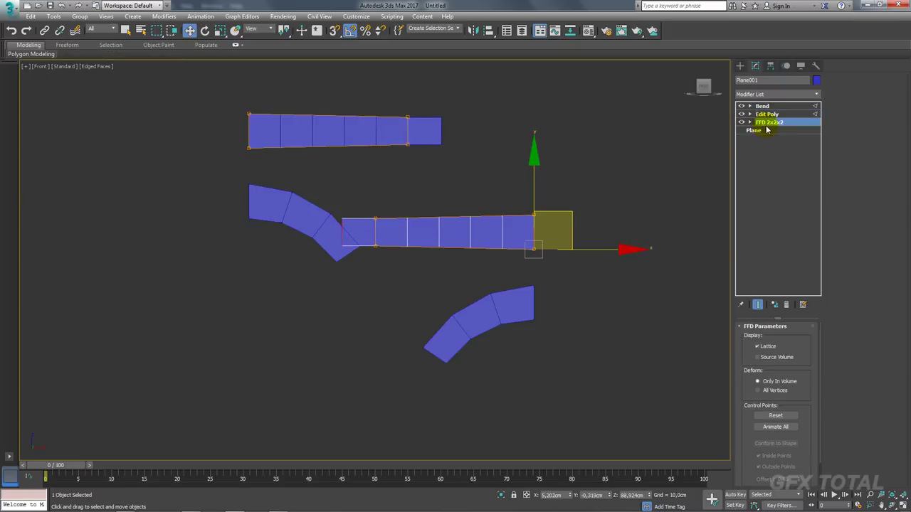
pyautogui.click(769, 114)
pyautogui.click(774, 107)
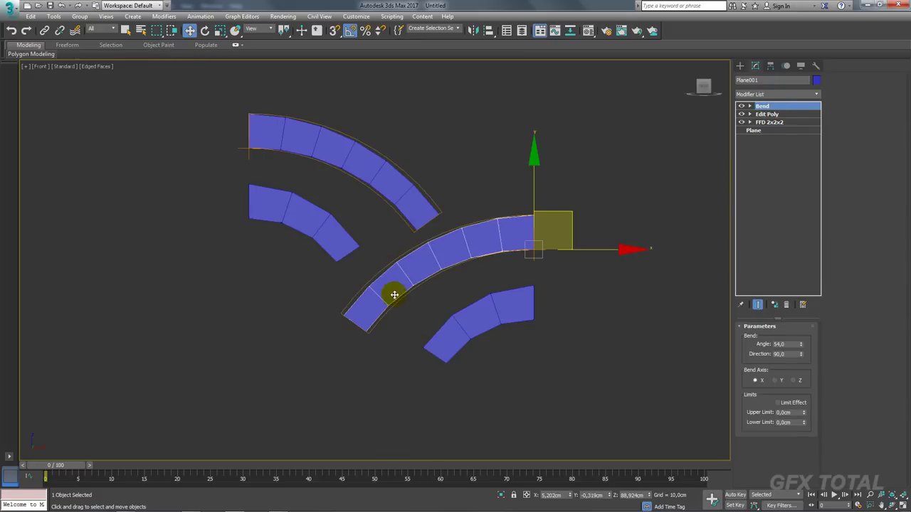
# Reduce Plane003's bend angle to 44.5 and give its plane four width segments.
pyautogui.click(445, 337)
pyautogui.moveTo(804, 345); pyautogui.dragTo(804, 354)
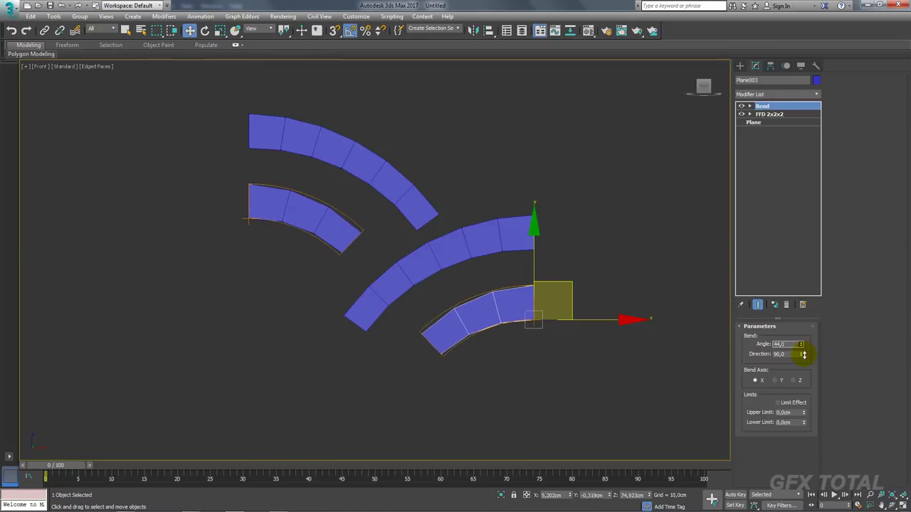
pyautogui.click(763, 123)
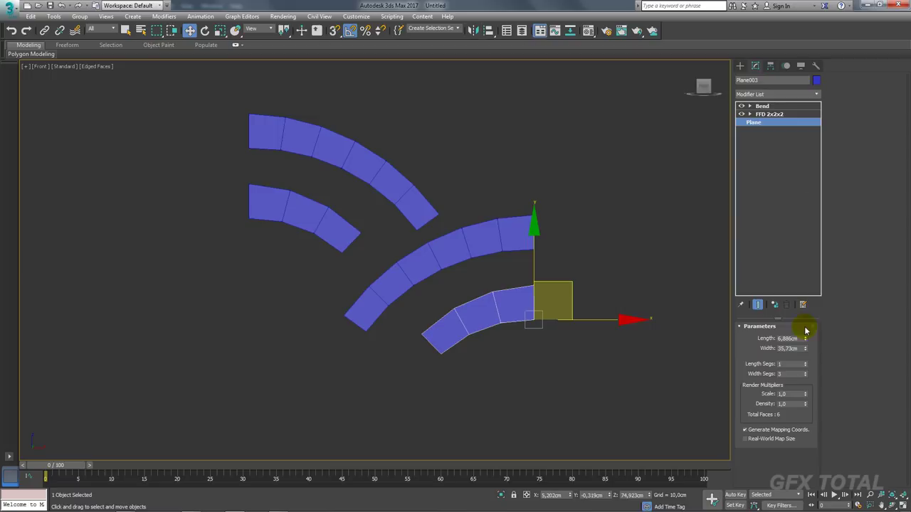
pyautogui.click(805, 372)
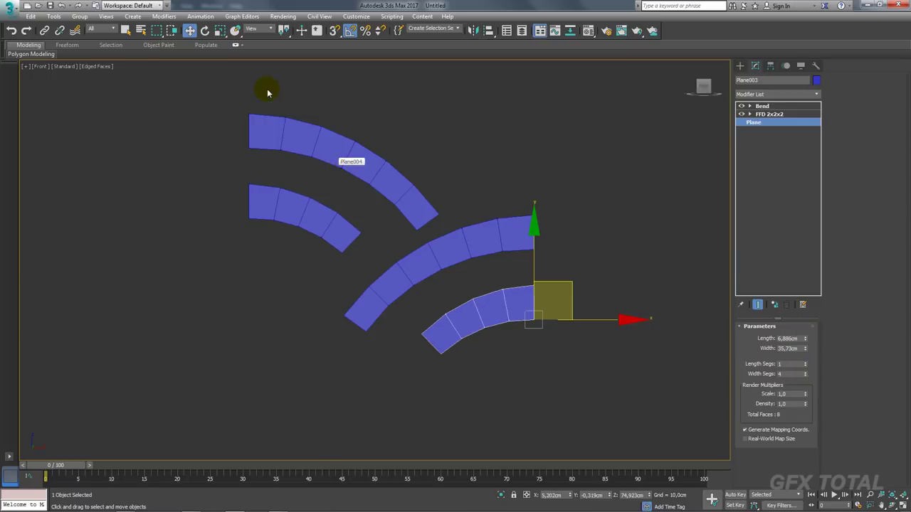
# Nudge the two upper strips slightly left and down, and raise the middle strip's bend to 55.5.
pyautogui.moveTo(258, 82); pyautogui.dragTo(286, 214)
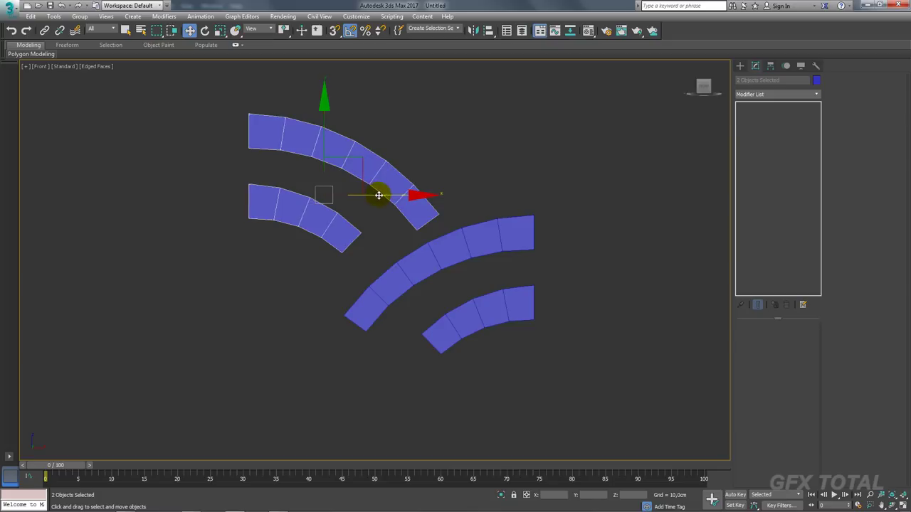
pyautogui.moveTo(379, 195); pyautogui.dragTo(373, 197)
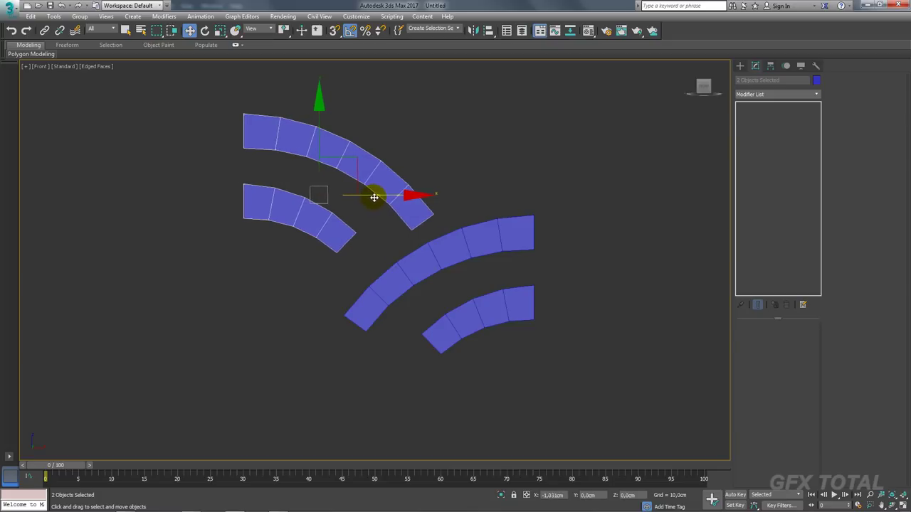
pyautogui.moveTo(358, 159); pyautogui.dragTo(358, 163)
pyautogui.click(449, 244)
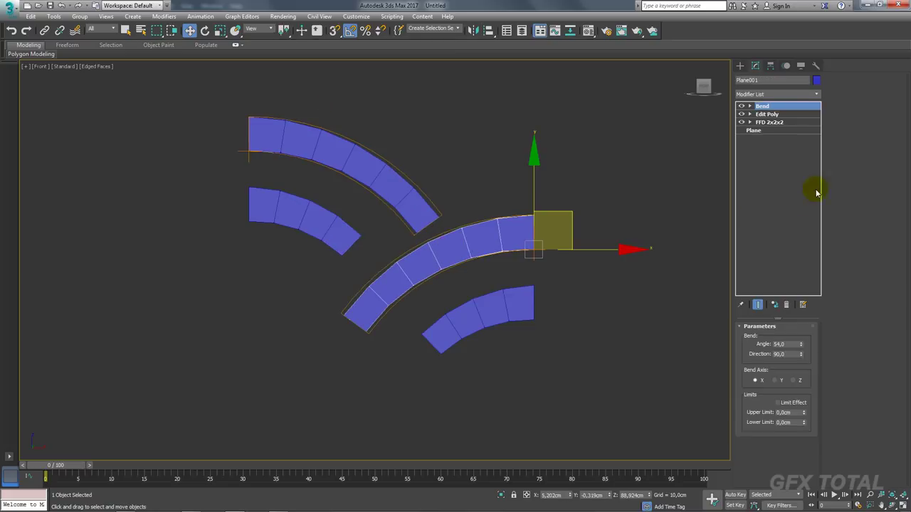
pyautogui.moveTo(802, 348); pyautogui.dragTo(799, 344)
# Move the two lower strips down, then raise the lowest strip slightly.
pyautogui.keyDown('ctrl'); pyautogui.click(501, 206); pyautogui.keyUp('ctrl')
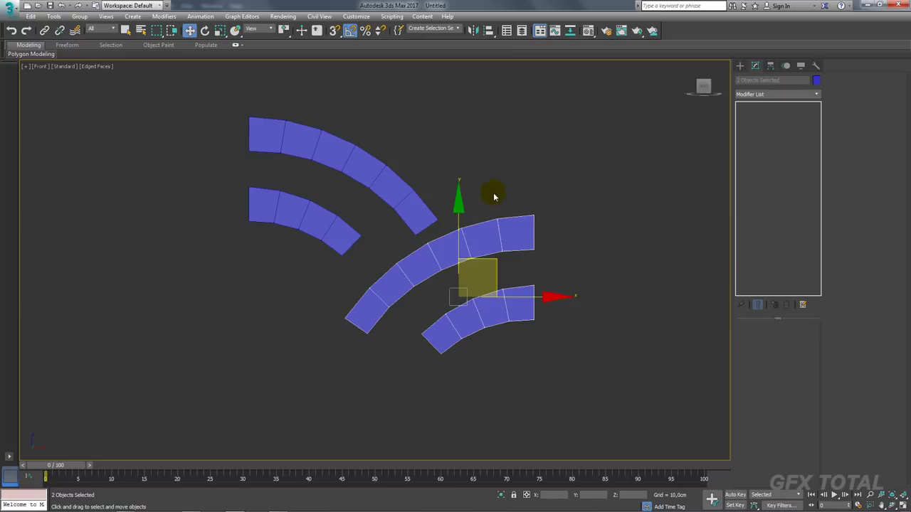
pyautogui.moveTo(459, 217); pyautogui.dragTo(463, 230)
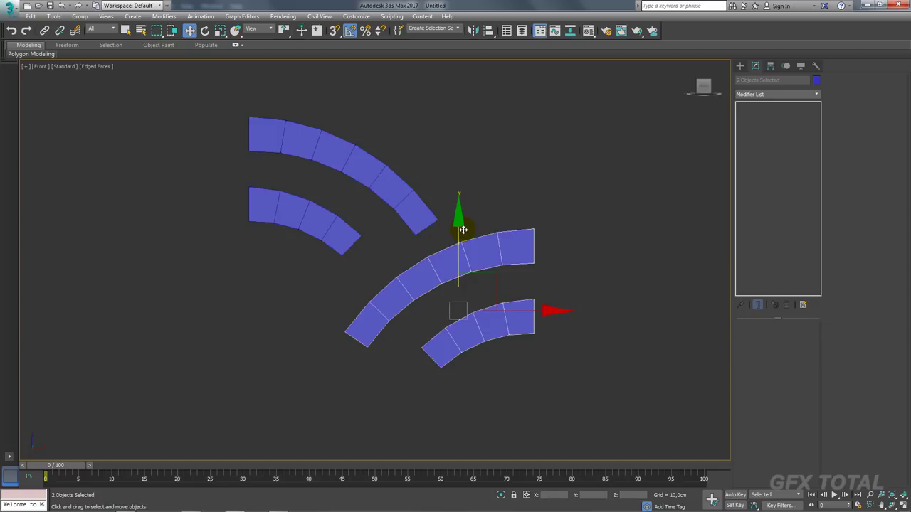
pyautogui.click(488, 311)
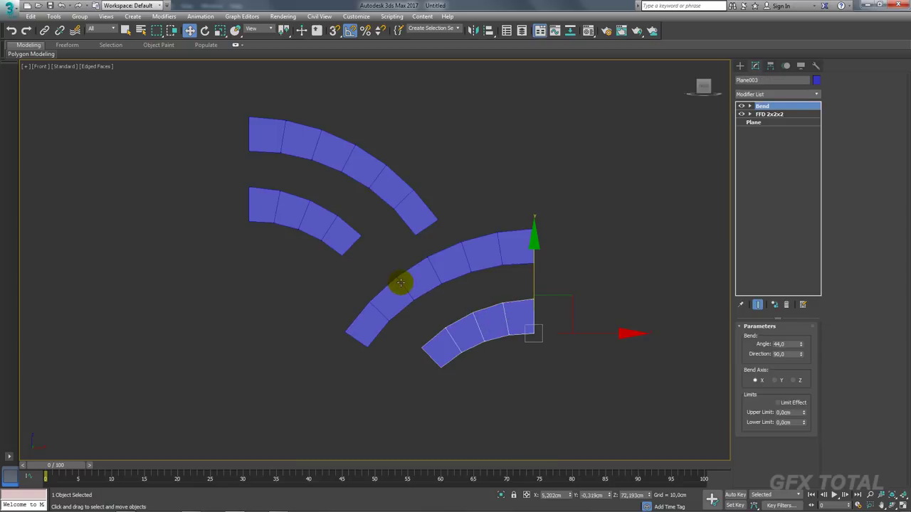
pyautogui.click(345, 240)
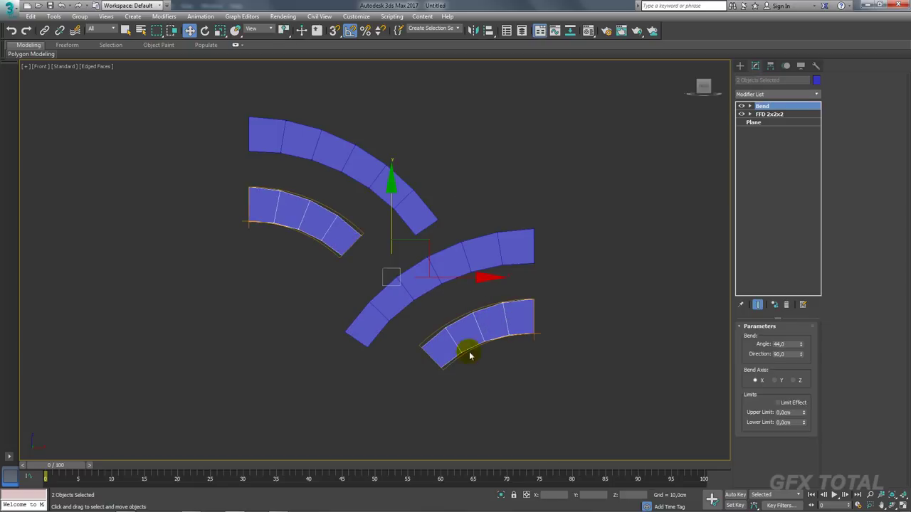
pyautogui.click(467, 315)
pyautogui.moveTo(534, 279); pyautogui.dragTo(533, 268)
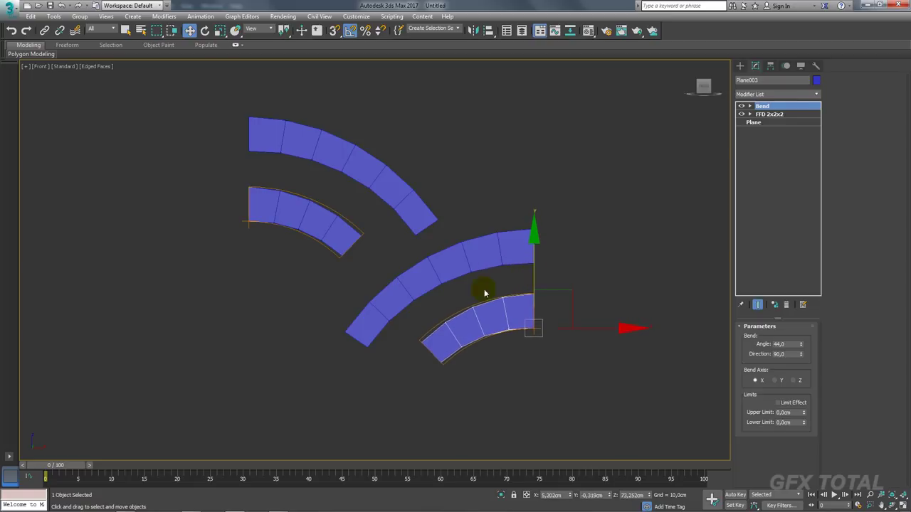
pyautogui.moveTo(484, 291); pyautogui.dragTo(437, 242, button='middle')
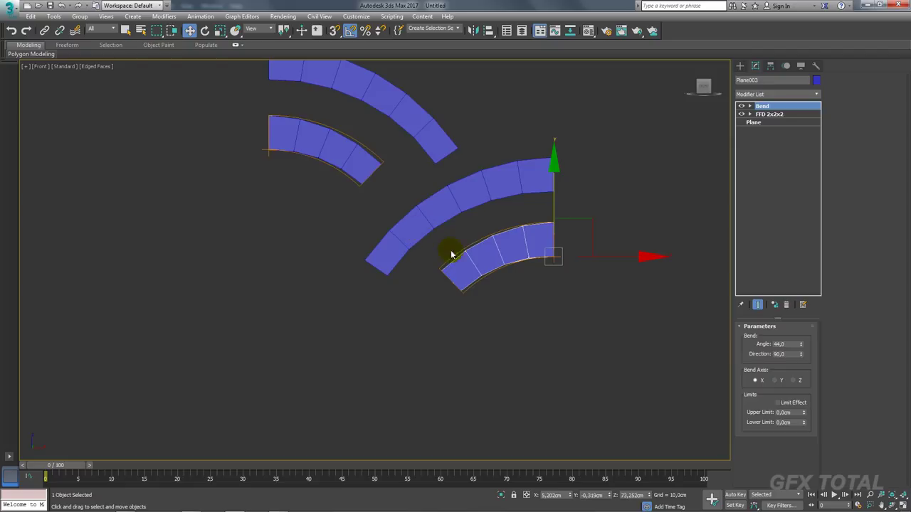
# Shift the middle strip's FFD lattice control points to the right to reshape it.
pyautogui.click(413, 225)
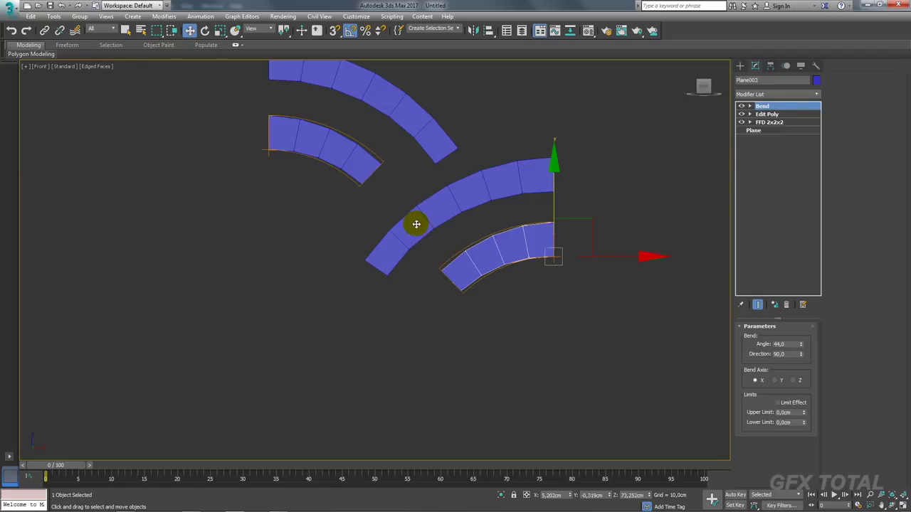
pyautogui.click(750, 122)
pyautogui.click(758, 131)
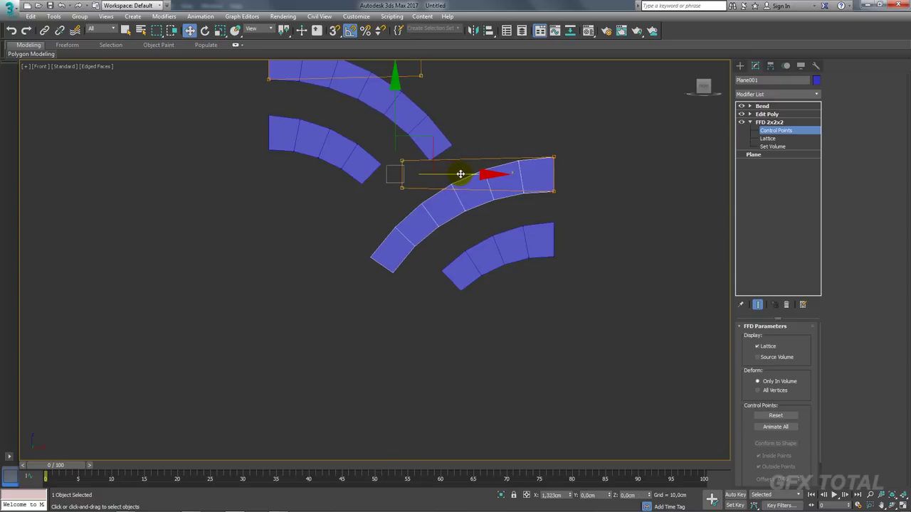
pyautogui.moveTo(453, 174); pyautogui.dragTo(465, 177)
pyautogui.moveTo(450, 247); pyautogui.dragTo(436, 250, button='middle')
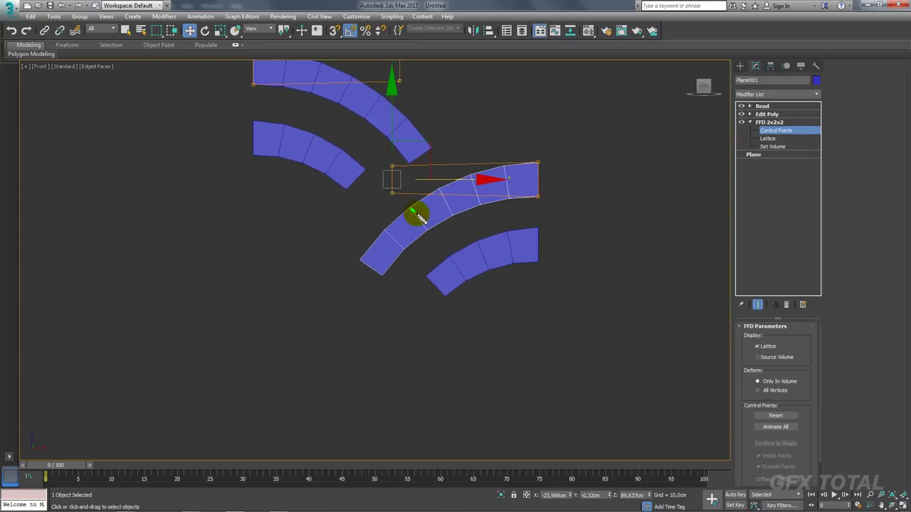
# Sketch guide lines and cross strokes across the strips, then clear the annotation.
pyautogui.moveTo(412, 210); pyautogui.dragTo(463, 278)
pyautogui.moveTo(393, 237); pyautogui.dragTo(447, 293)
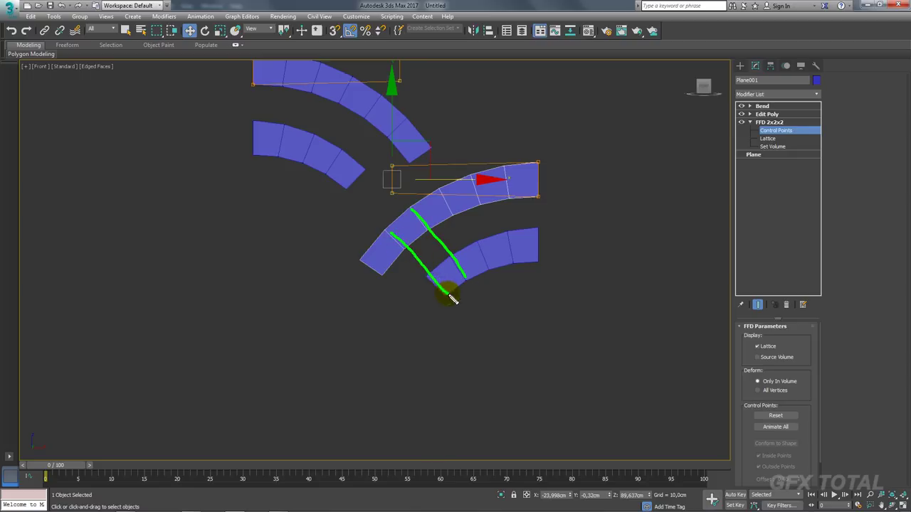
pyautogui.moveTo(412, 246); pyautogui.dragTo(446, 225)
pyautogui.moveTo(430, 271); pyautogui.dragTo(458, 262)
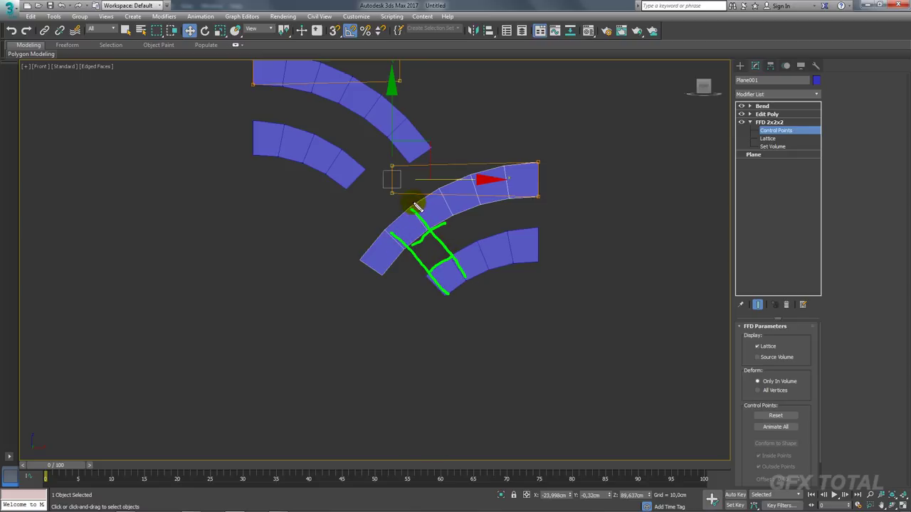
pyautogui.moveTo(349, 190); pyautogui.dragTo(397, 228)
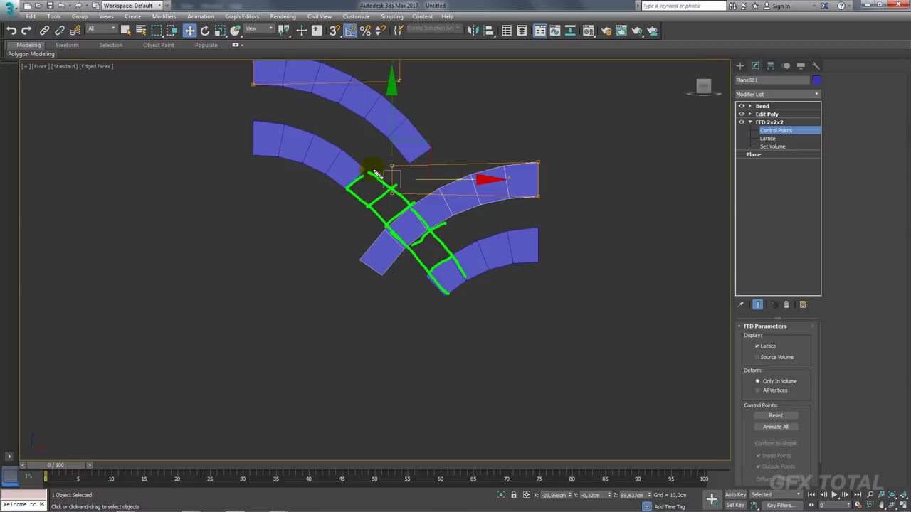
pyautogui.press('Escape')
pyautogui.moveTo(515, 229)
pyautogui.mouseDown(button='middle')
pyautogui.moveTo(406, 178)
pyautogui.moveTo(407, 152)
pyautogui.mouseUp(button='middle')
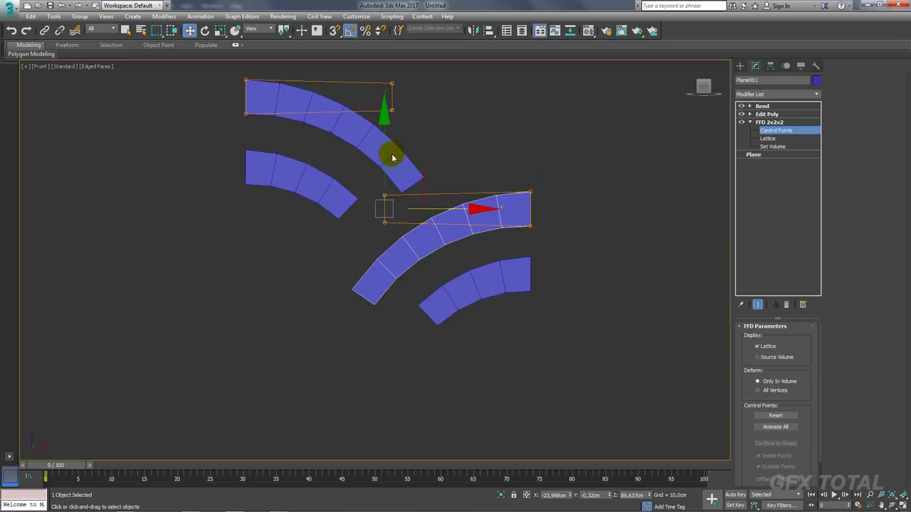
# Return the middle strip to its Bend level and select both upper arcs together.
pyautogui.click(769, 122)
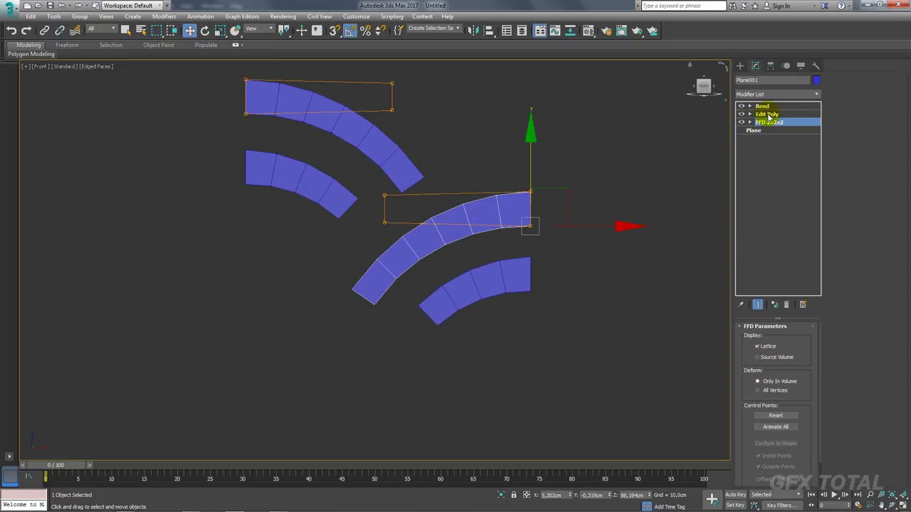
pyautogui.click(767, 107)
pyautogui.click(377, 146)
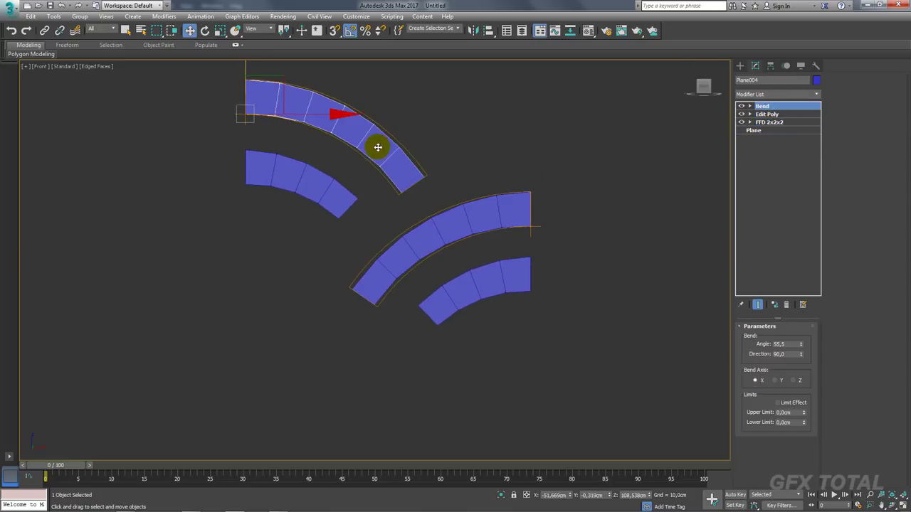
pyautogui.moveTo(452, 188); pyautogui.dragTo(424, 217, button='middle')
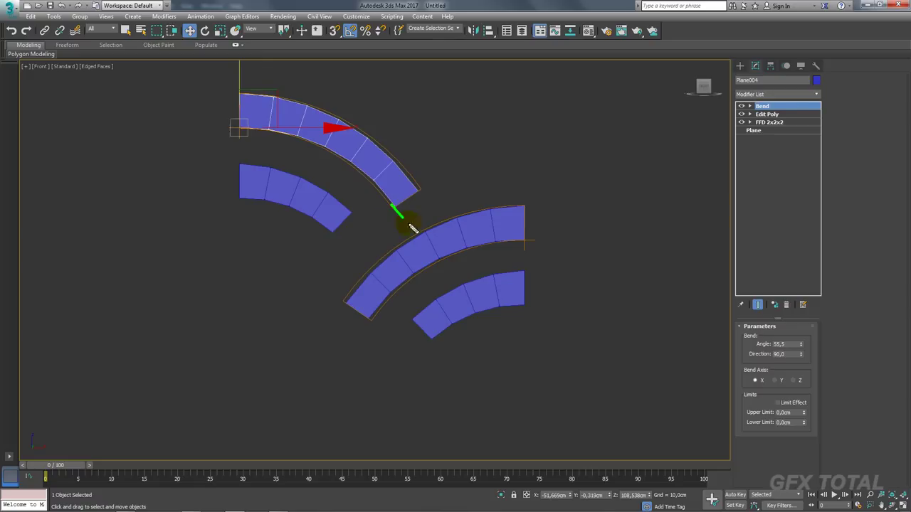
pyautogui.moveTo(421, 192); pyautogui.dragTo(458, 235)
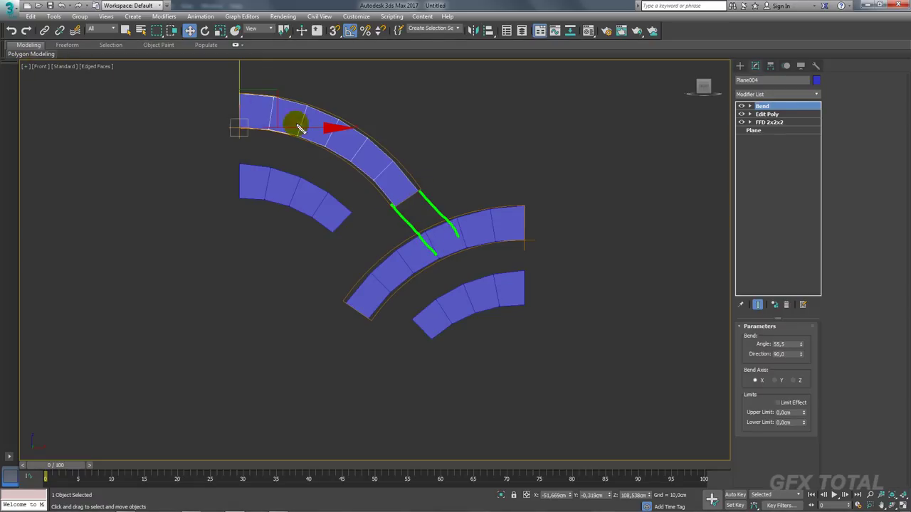
pyautogui.moveTo(344, 195); pyautogui.dragTo(355, 229, button='middle')
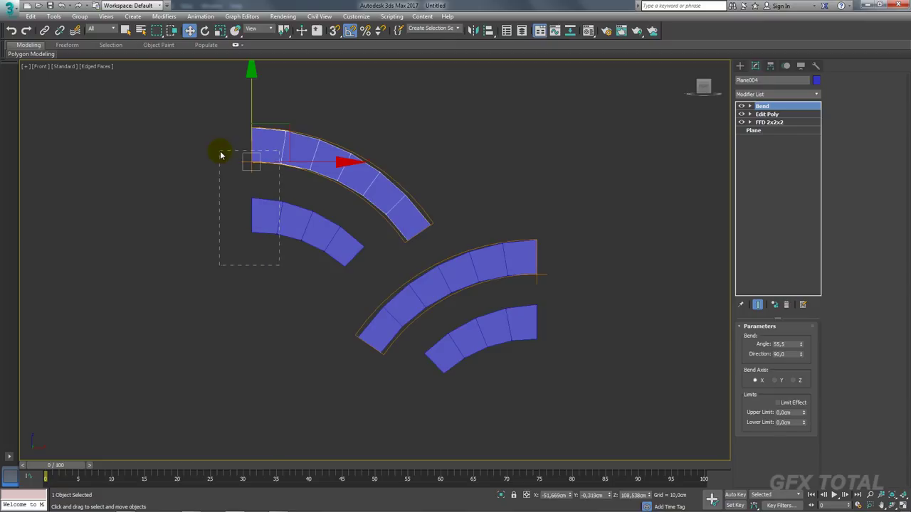
pyautogui.moveTo(279, 265); pyautogui.dragTo(221, 156)
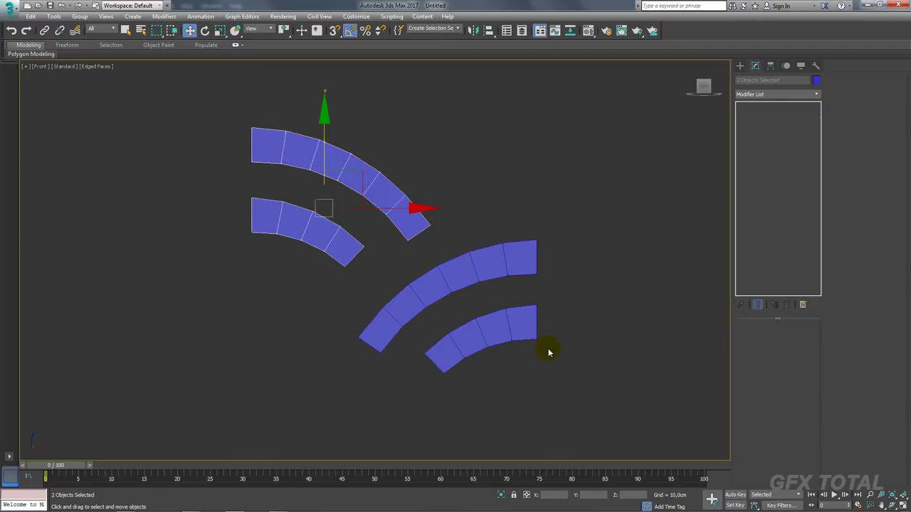
# Colour the upper pair of arcs green.
pyautogui.moveTo(531, 369); pyautogui.dragTo(482, 264)
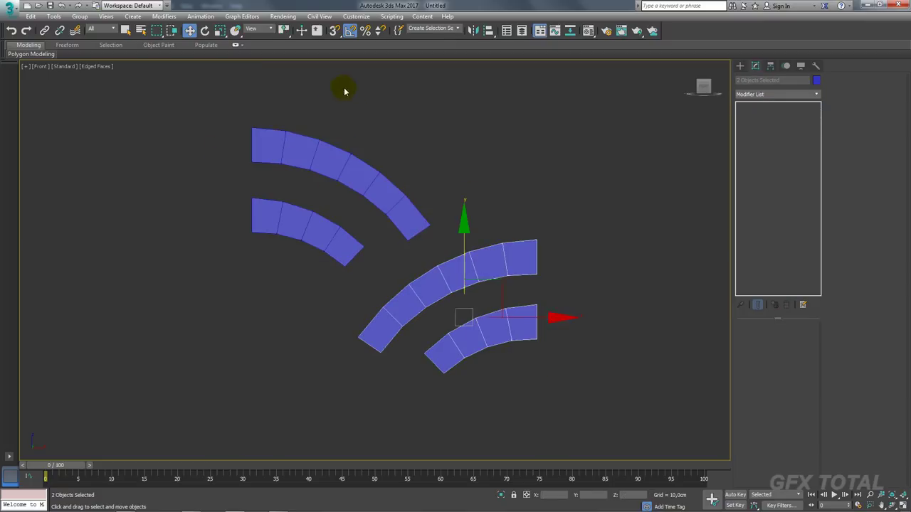
pyautogui.hotkey('ctrl', 'z')
pyautogui.click(817, 81)
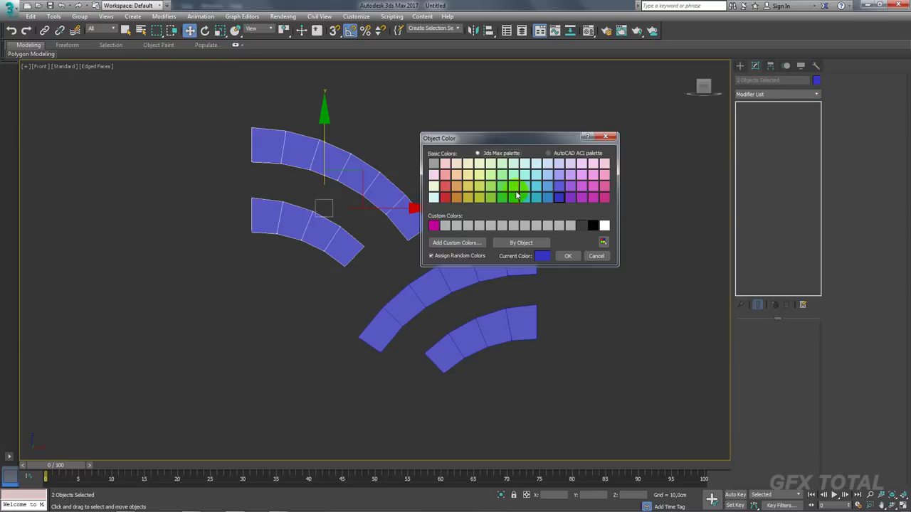
pyautogui.click(567, 255)
# Mirror the lower blue arcs as instances and move them onto the green arcs.
pyautogui.moveTo(577, 261); pyautogui.dragTo(496, 373)
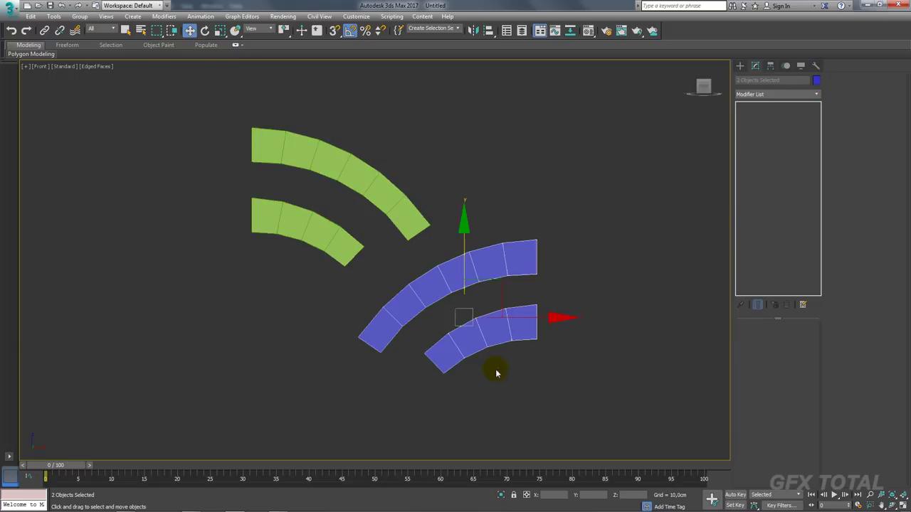
pyautogui.click(475, 30)
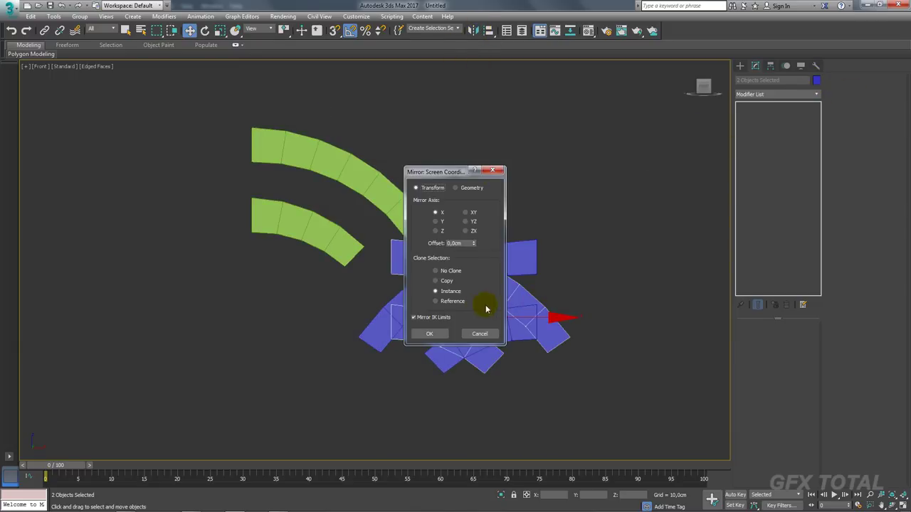
pyautogui.click(430, 334)
pyautogui.moveTo(494, 285); pyautogui.dragTo(360, 171)
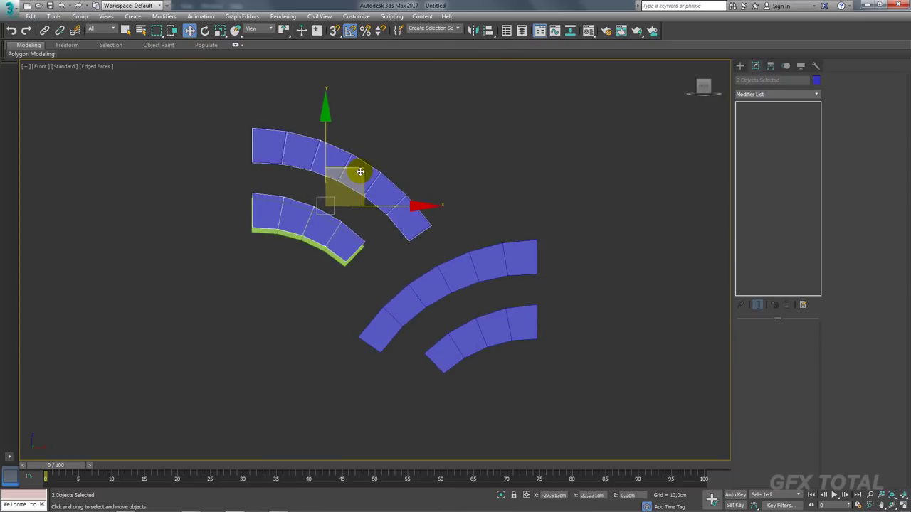
# Remove the green original arcs lying beneath the mirrored instances.
pyautogui.keyDown('ctrl'); pyautogui.moveTo(499, 324); pyautogui.dragTo(500, 326); pyautogui.keyUp('ctrl')
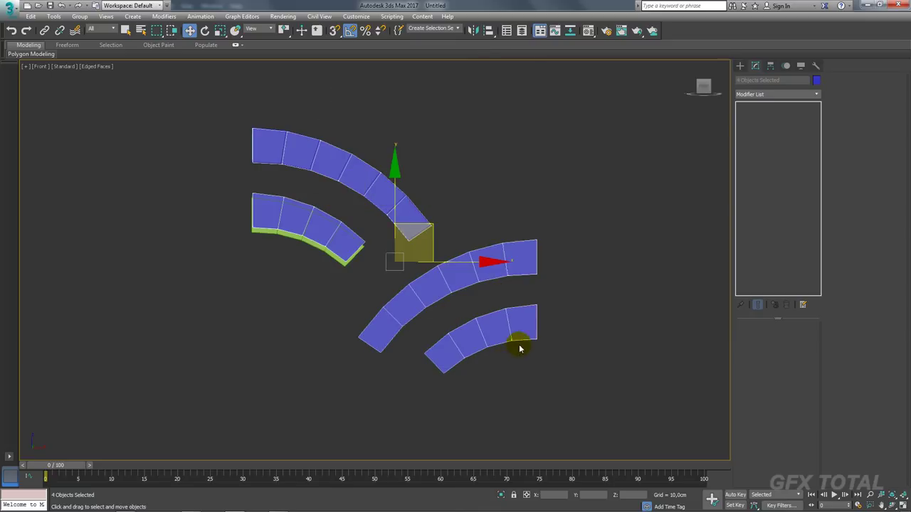
pyautogui.hotkey('ctrl', 'z')
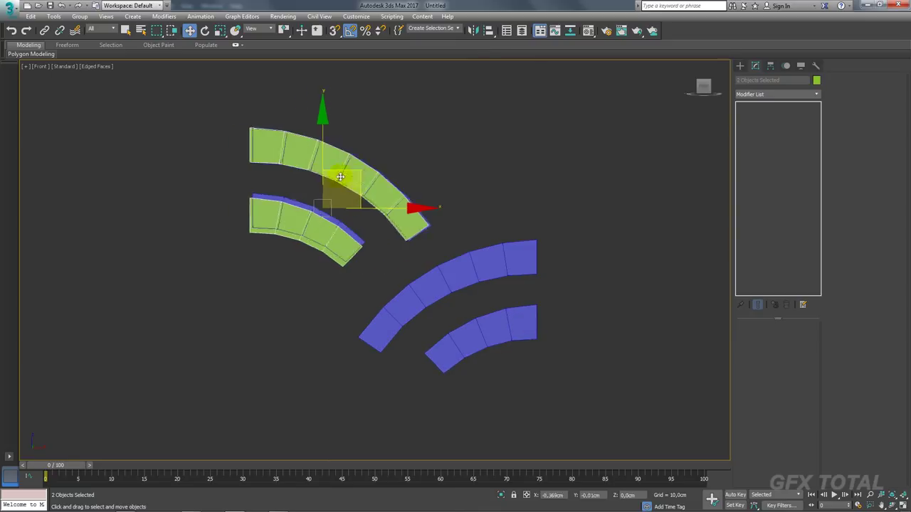
pyautogui.keyDown('shift'); pyautogui.moveTo(360, 192); pyautogui.dragTo(142, 194); pyautogui.keyUp('shift')
pyautogui.hotkey('ctrl', 'z')
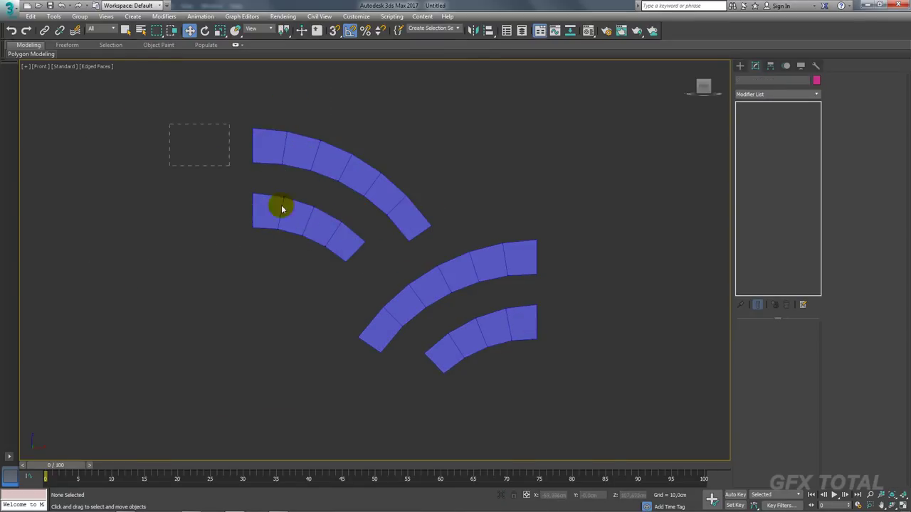
# Select all four arcs to check the layout, then clear the selection.
pyautogui.hotkey('ctrl', 'a')
pyautogui.moveTo(602, 400); pyautogui.dragTo(295, 176)
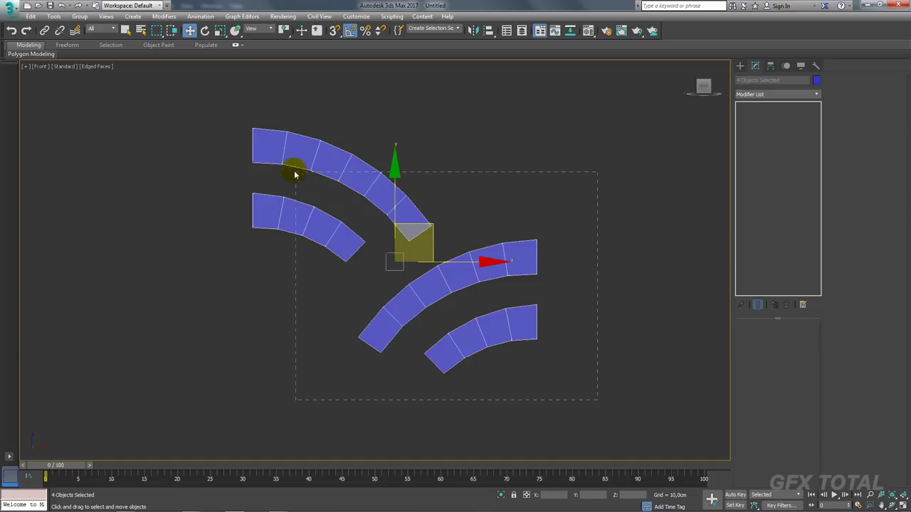
pyautogui.click(603, 209)
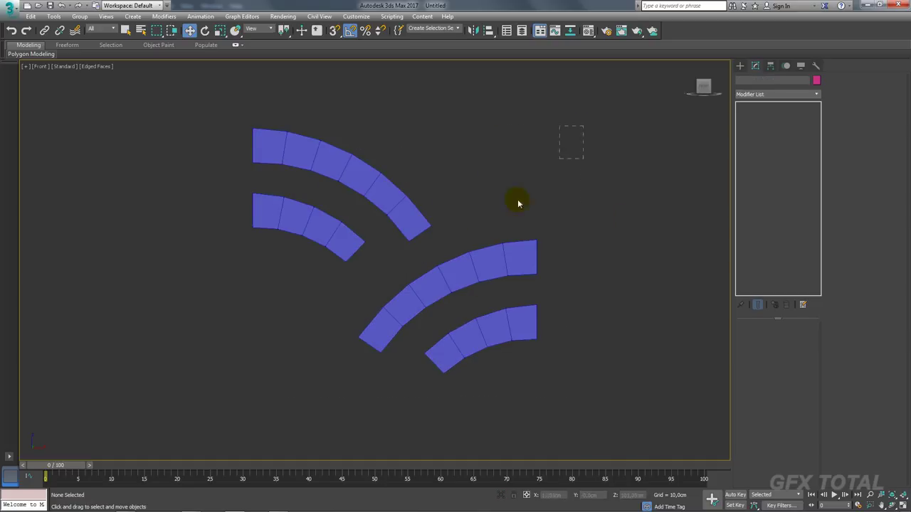
pyautogui.moveTo(311, 403); pyautogui.dragTo(308, 410)
pyautogui.click(546, 326)
# Convert all four arcs to Editable Poly.
pyautogui.moveTo(270, 152); pyautogui.dragTo(269, 149)
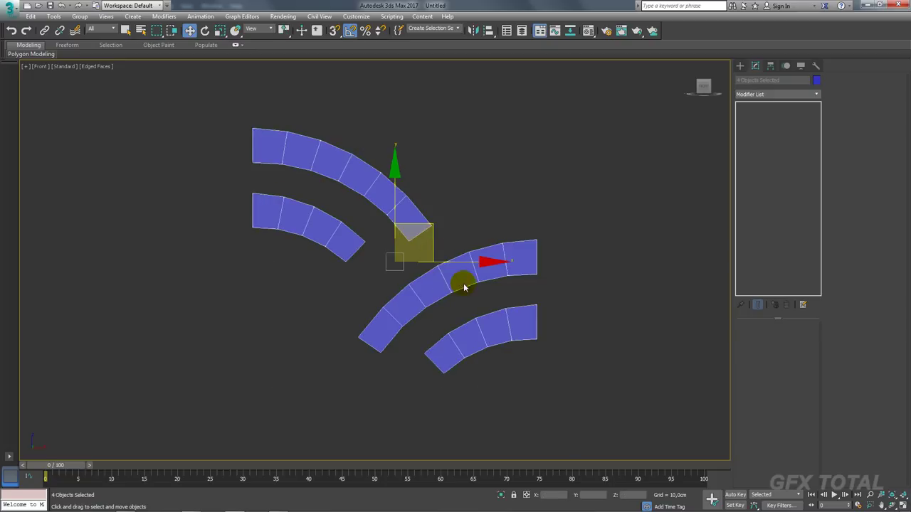
pyautogui.rightClick(463, 284)
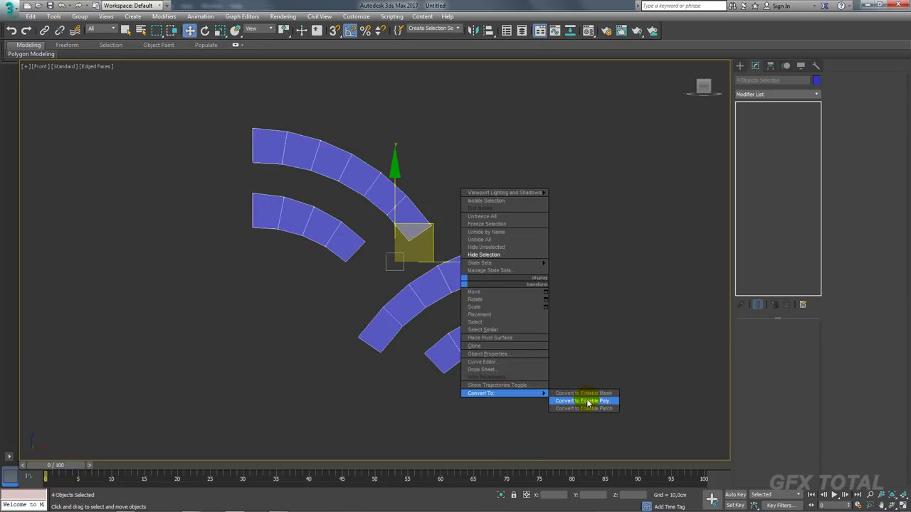
pyautogui.click(590, 400)
# In the Perspective view, rotate the arcs about X to lie flat on the grid.
pyautogui.press('p')
pyautogui.keyDown('alt'); pyautogui.moveTo(574, 361); pyautogui.dragTo(454, 318, button='middle'); pyautogui.keyUp('alt')
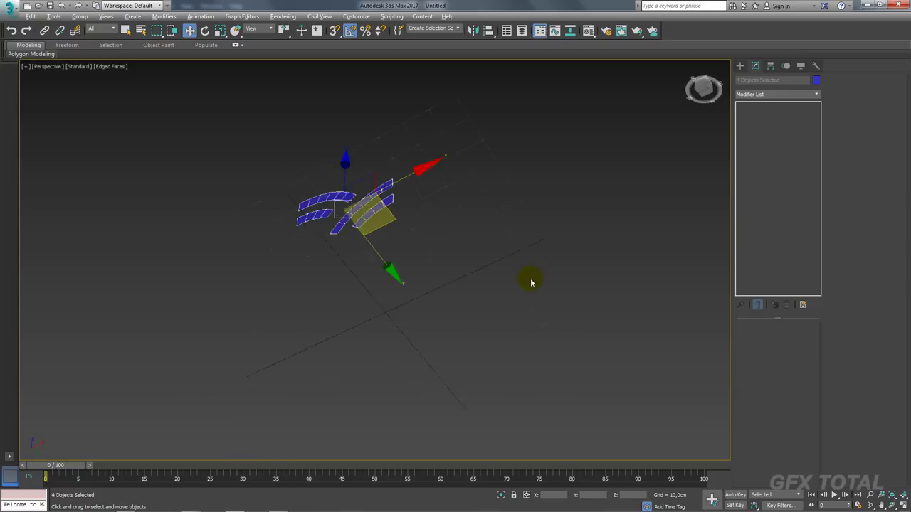
pyautogui.press('e')
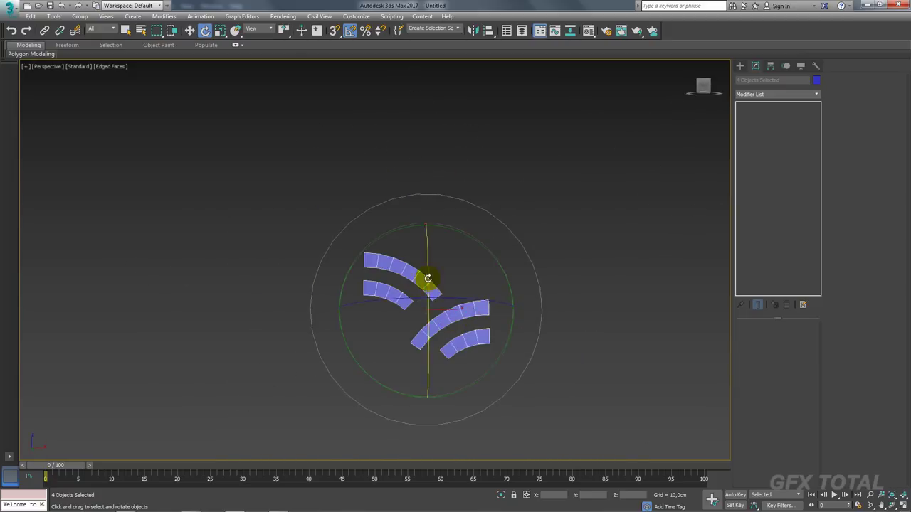
pyautogui.moveTo(427, 269); pyautogui.dragTo(429, 233)
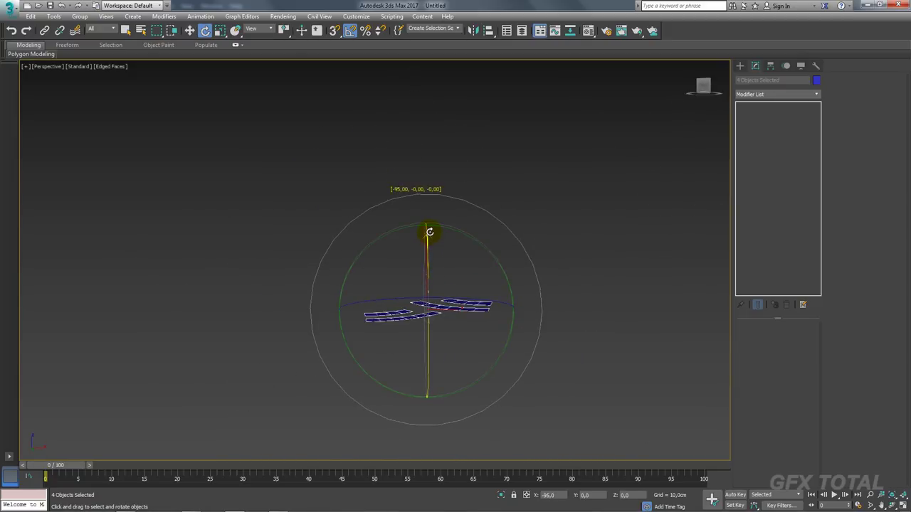
pyautogui.keyDown('alt'); pyautogui.moveTo(429, 233); pyautogui.dragTo(488, 313, button='middle'); pyautogui.keyUp('alt')
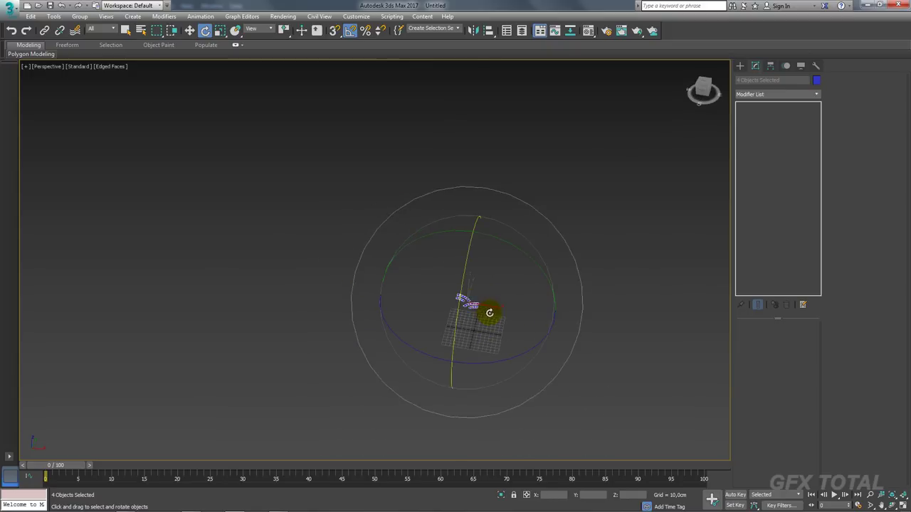
pyautogui.press('w')
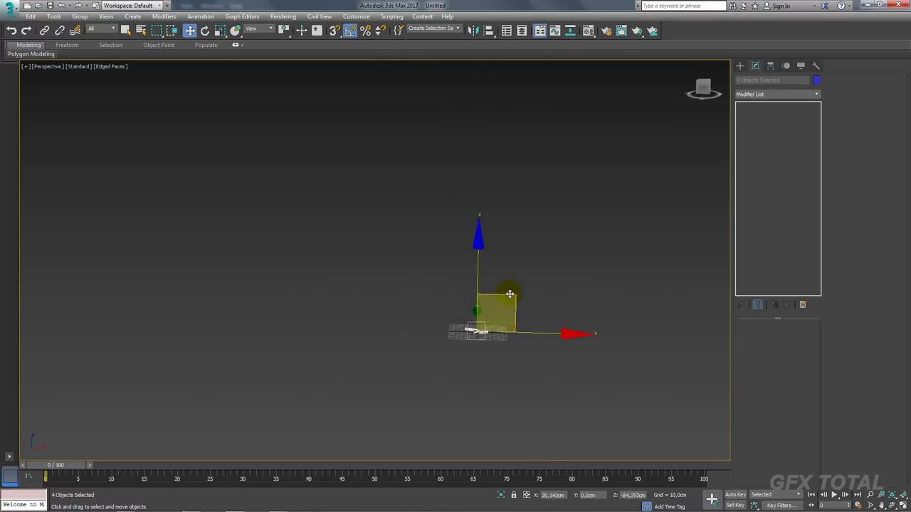
pyautogui.moveTo(508, 295)
pyautogui.keyDown('alt'); pyautogui.mouseDown(button='middle')
pyautogui.moveTo(506, 325)
pyautogui.moveTo(459, 376)
pyautogui.moveTo(423, 308)
pyautogui.moveTo(545, 427)
pyautogui.moveTo(516, 372)
pyautogui.moveTo(459, 315)
pyautogui.moveTo(505, 299)
pyautogui.moveTo(454, 306)
pyautogui.moveTo(484, 272)
pyautogui.moveTo(538, 299)
pyautogui.mouseUp(button='middle'); pyautogui.keyUp('alt')
pyautogui.click(473, 307)
pyautogui.click(482, 273)
# Attach the other three arcs to the small right arc as one object.
pyautogui.click(538, 299)
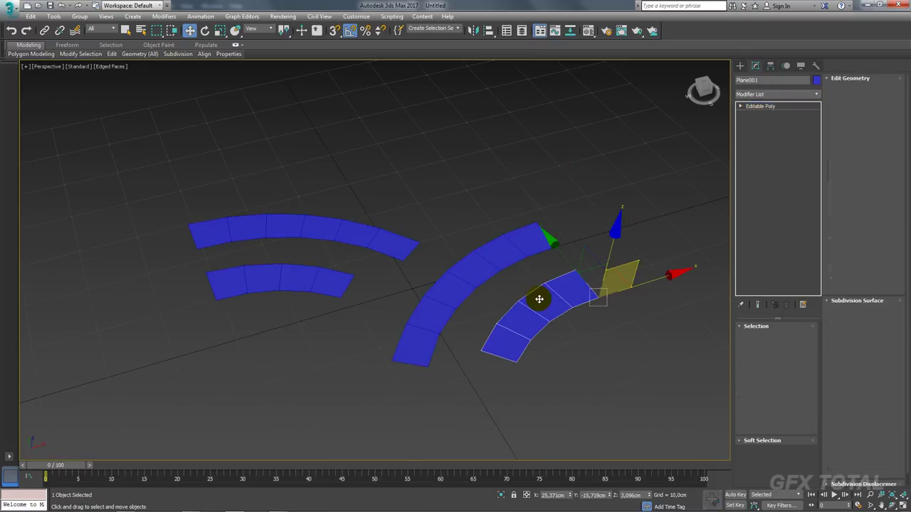
pyautogui.click(842, 150)
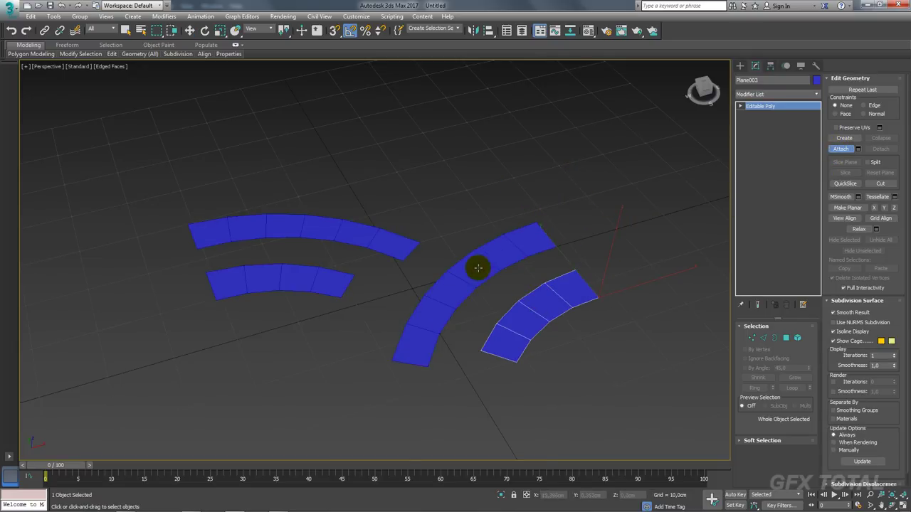
pyautogui.click(475, 265)
pyautogui.click(399, 237)
pyautogui.click(340, 278)
pyautogui.rightClick(393, 278)
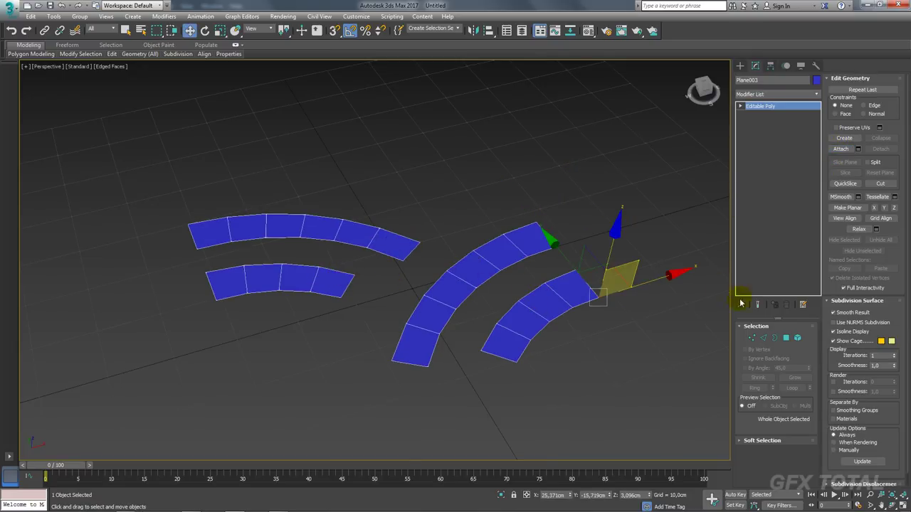
# Bevel all polygons of the arcs into thick lugs with a reduced height.
pyautogui.click(762, 340)
pyautogui.keyDown('alt'); pyautogui.moveTo(397, 285); pyautogui.dragTo(368, 295, button='middle'); pyautogui.keyUp('alt')
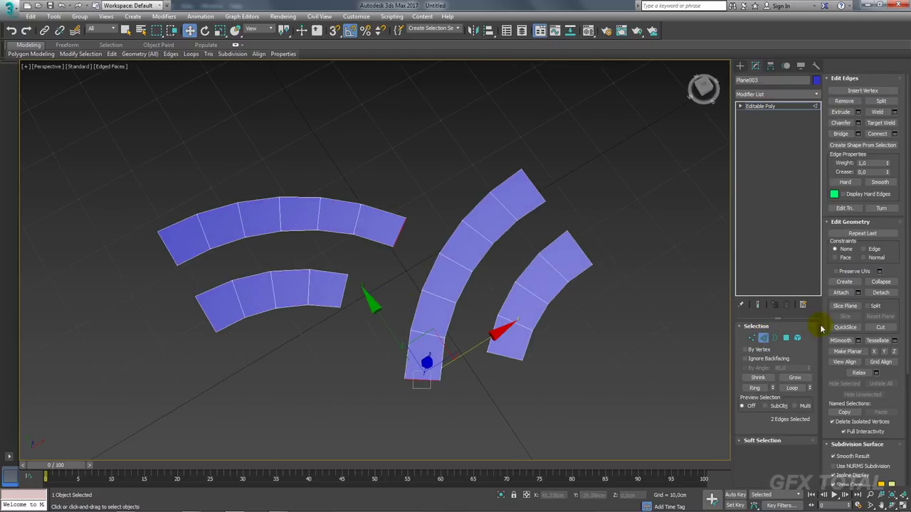
pyautogui.click(787, 338)
pyautogui.hotkey('ctrl', 'a')
pyautogui.keyDown('alt'); pyautogui.moveTo(234, 392); pyautogui.dragTo(658, 179, button='middle'); pyautogui.keyUp('alt')
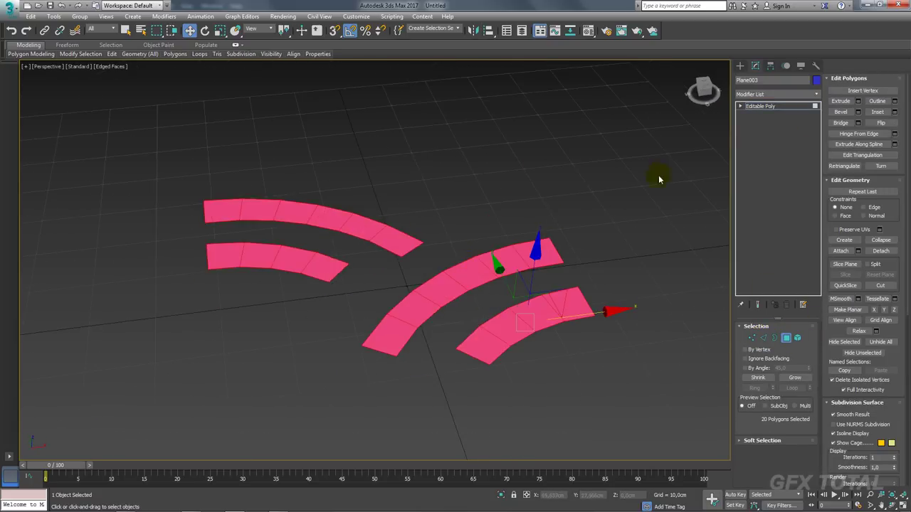
pyautogui.click(858, 111)
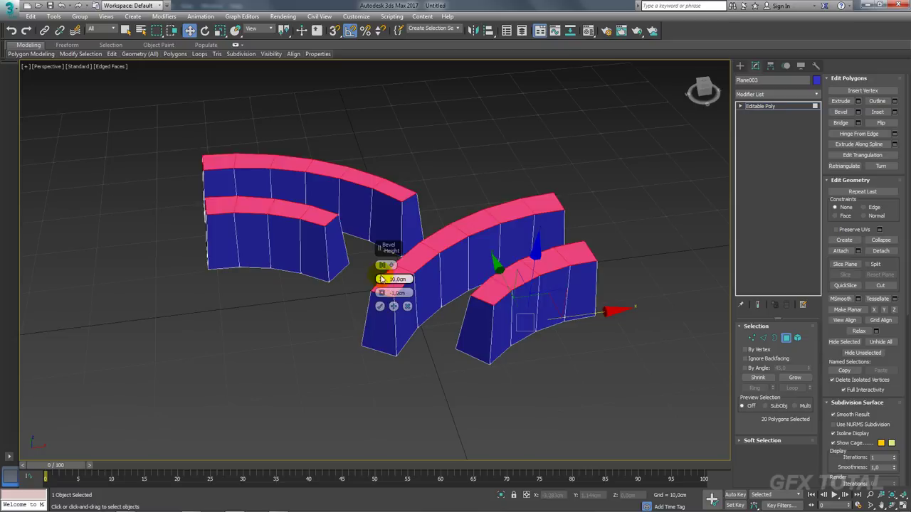
pyautogui.moveTo(381, 279); pyautogui.dragTo(383, 308)
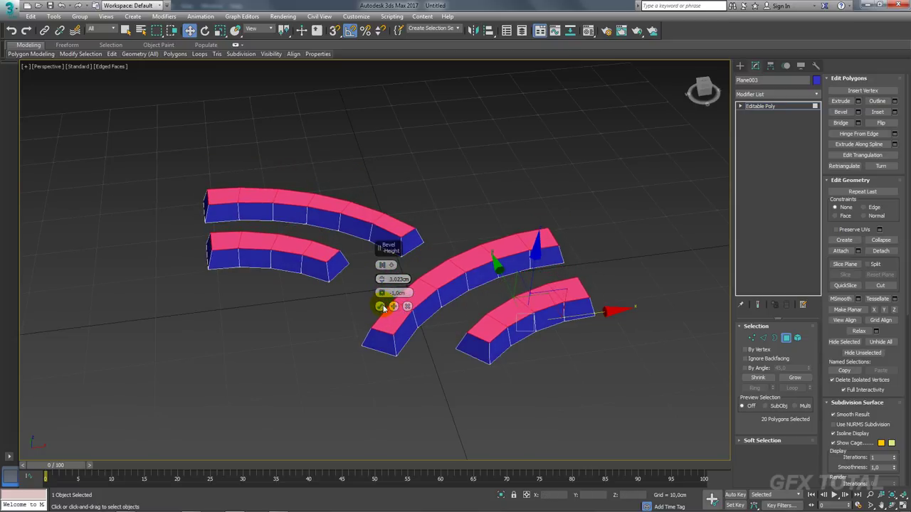
pyautogui.click(380, 306)
# Bridge the selected edge pair to join a short arc to the long arc.
pyautogui.keyDown('alt'); pyautogui.moveTo(438, 270); pyautogui.dragTo(473, 286, button='middle'); pyautogui.keyUp('alt')
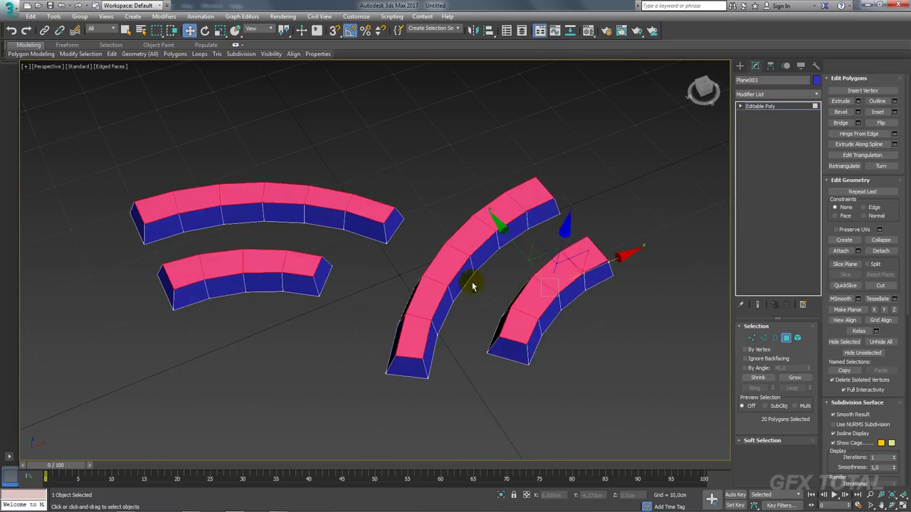
pyautogui.click(763, 337)
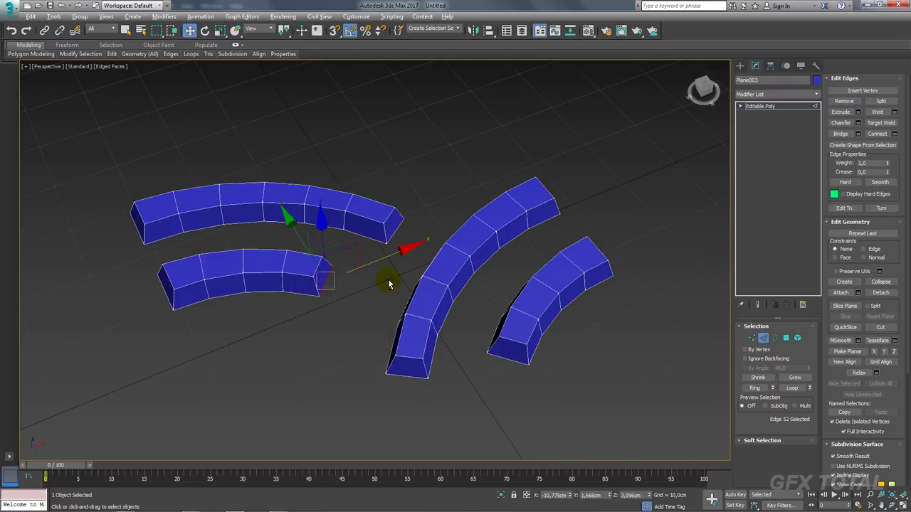
pyautogui.keyDown('alt'); pyautogui.moveTo(387, 280); pyautogui.dragTo(413, 270, button='middle'); pyautogui.keyUp('alt')
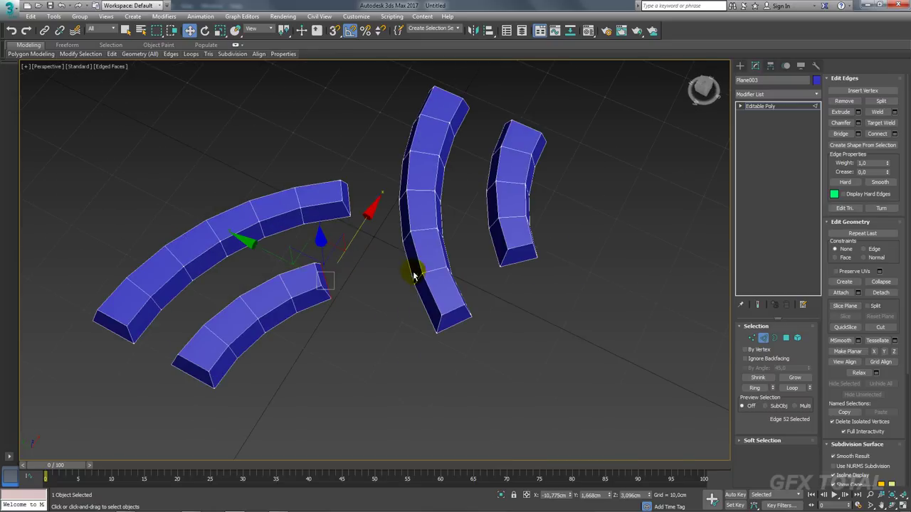
pyautogui.click(841, 134)
pyautogui.moveTo(529, 244)
pyautogui.keyDown('alt'); pyautogui.mouseDown(button='middle')
pyautogui.moveTo(430, 326)
pyautogui.moveTo(489, 310)
pyautogui.mouseUp(button='middle'); pyautogui.keyUp('alt')
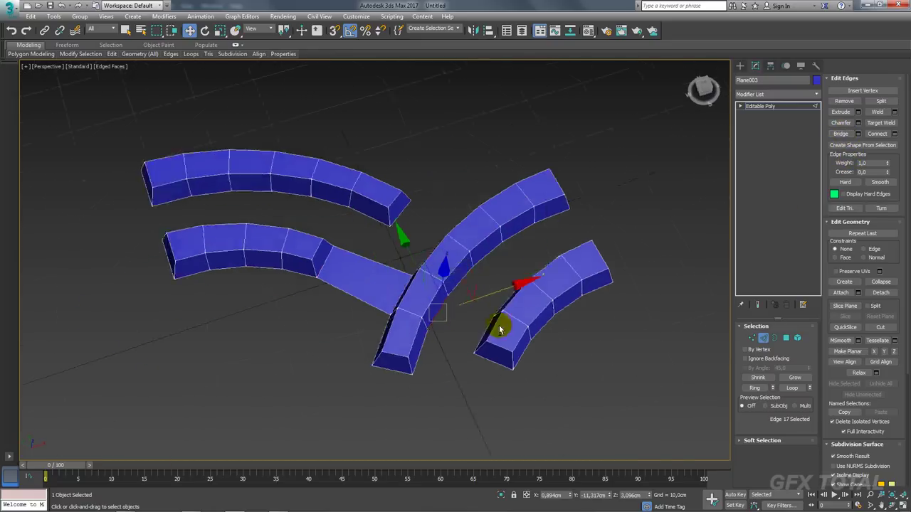
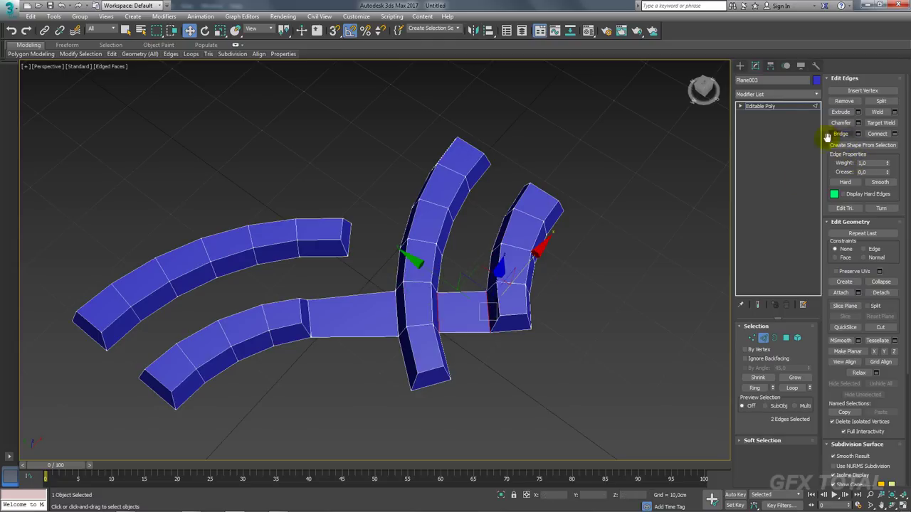
# Pull the upper arc's end edges toward the middle arc and bridge the two edges.
pyautogui.click(352, 239)
pyautogui.keyDown('alt'); pyautogui.moveTo(362, 234); pyautogui.dragTo(439, 221, button='middle'); pyautogui.keyUp('alt')
pyautogui.keyDown('ctrl'); pyautogui.click(397, 221); pyautogui.keyUp('ctrl')
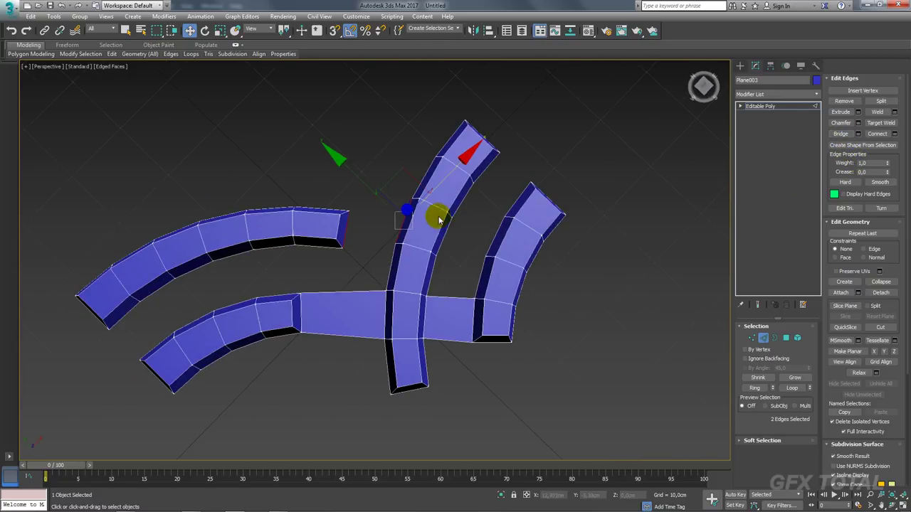
pyautogui.moveTo(444, 239); pyautogui.dragTo(479, 248)
pyautogui.keyDown('ctrl'); pyautogui.click(490, 247); pyautogui.keyUp('ctrl')
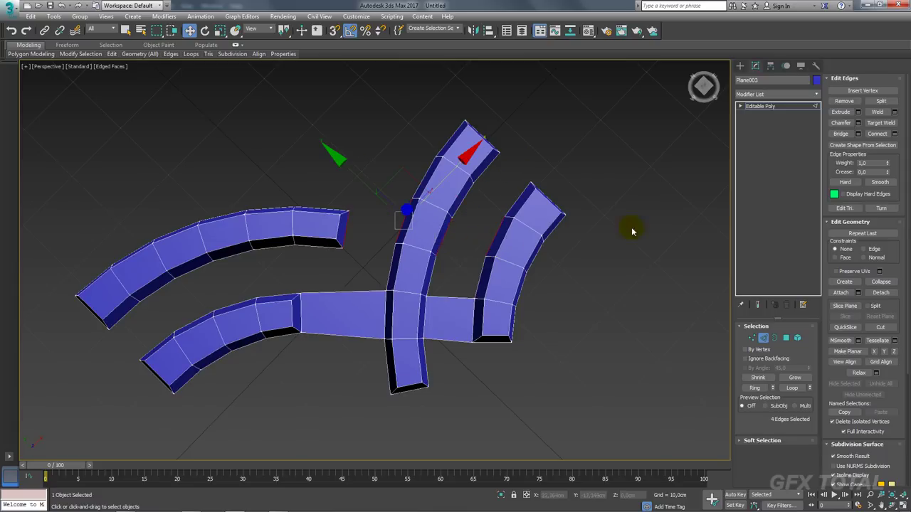
pyautogui.keyDown('alt'); pyautogui.moveTo(596, 247); pyautogui.dragTo(699, 188, button='middle'); pyautogui.keyUp('alt')
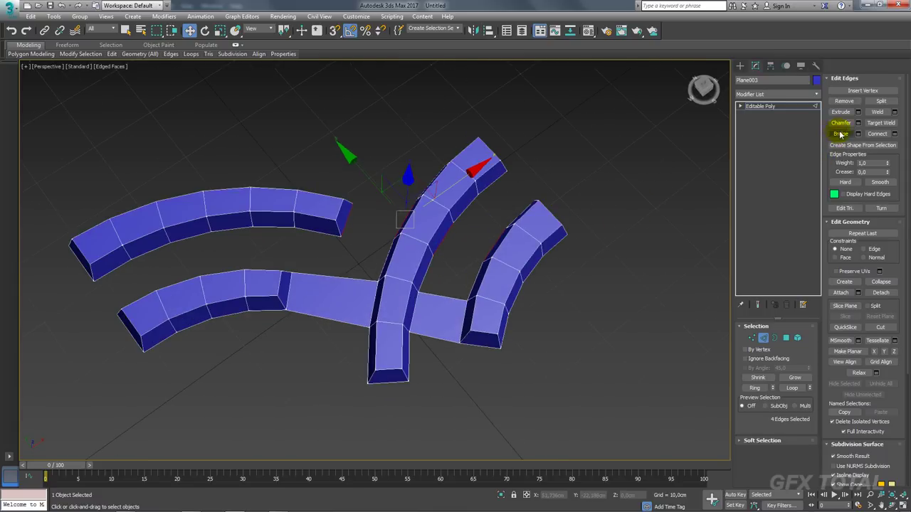
pyautogui.keyDown('alt'); pyautogui.click(535, 215); pyautogui.keyUp('alt')
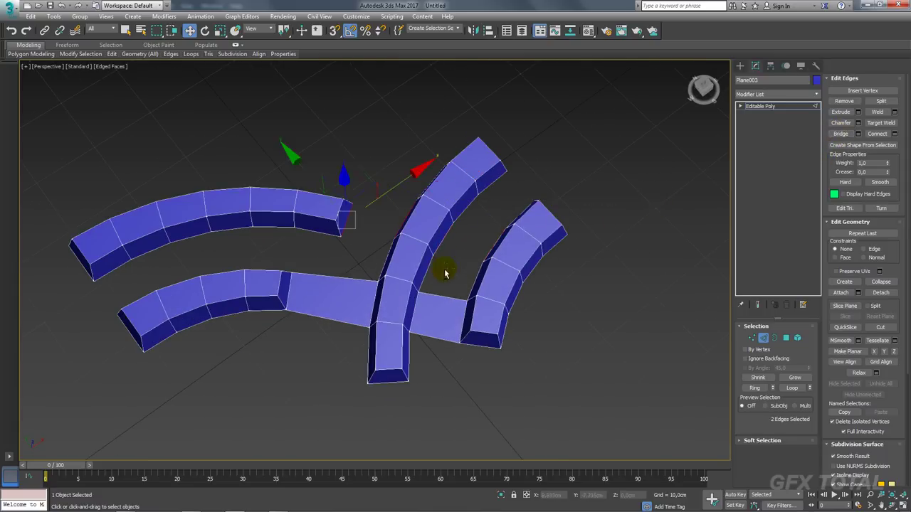
pyautogui.click(842, 133)
# Inspect the new bridge and select the border of the remaining hole in Border mode.
pyautogui.keyDown('alt'); pyautogui.moveTo(444, 230); pyautogui.dragTo(498, 224, button='middle'); pyautogui.keyUp('alt')
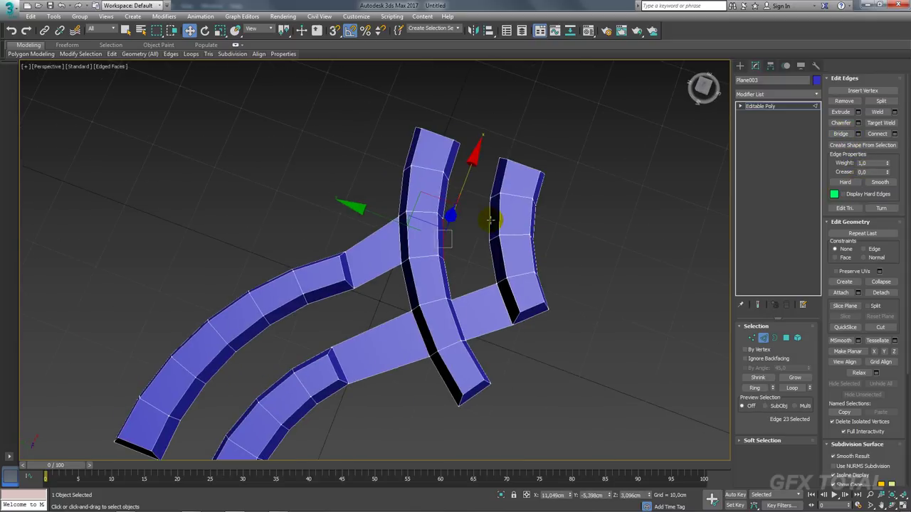
pyautogui.moveTo(726, 171)
pyautogui.keyDown('alt'); pyautogui.mouseDown(button='middle')
pyautogui.moveTo(549, 314)
pyautogui.moveTo(443, 284)
pyautogui.moveTo(452, 320)
pyautogui.moveTo(443, 280)
pyautogui.moveTo(468, 325)
pyautogui.mouseUp(button='middle'); pyautogui.keyUp('alt')
pyautogui.scroll(3, 467, 325)
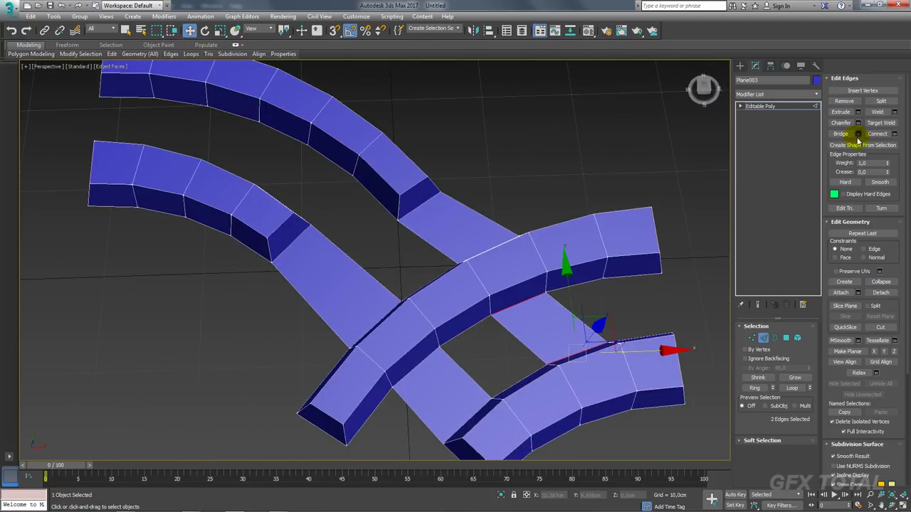
pyautogui.click(775, 337)
pyautogui.click(519, 339)
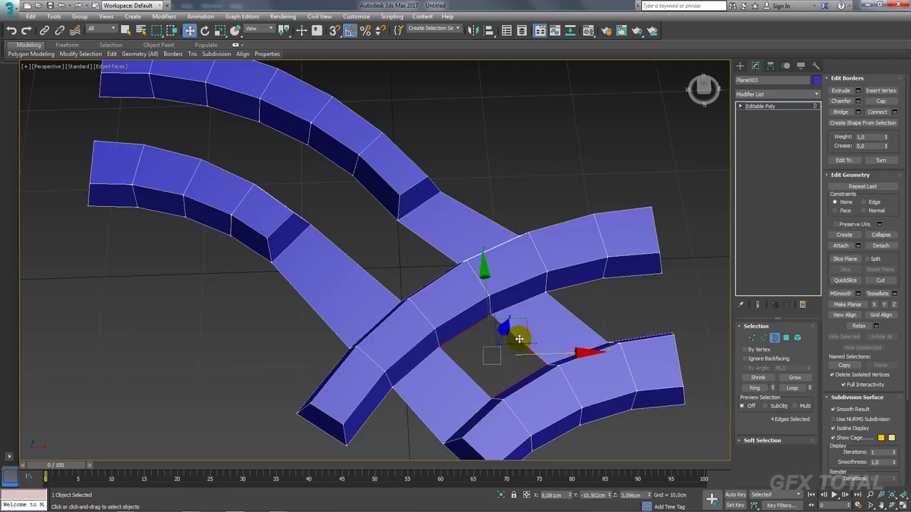
pyautogui.moveTo(640, 207)
pyautogui.keyDown('alt'); pyautogui.mouseDown(button='middle')
pyautogui.moveTo(524, 218)
pyautogui.moveTo(512, 227)
pyautogui.mouseUp(button='middle'); pyautogui.keyUp('alt')
# Bridge the facing inner edges of the two left arms with new faces.
pyautogui.click(763, 338)
pyautogui.moveTo(419, 358); pyautogui.dragTo(469, 265, button='middle')
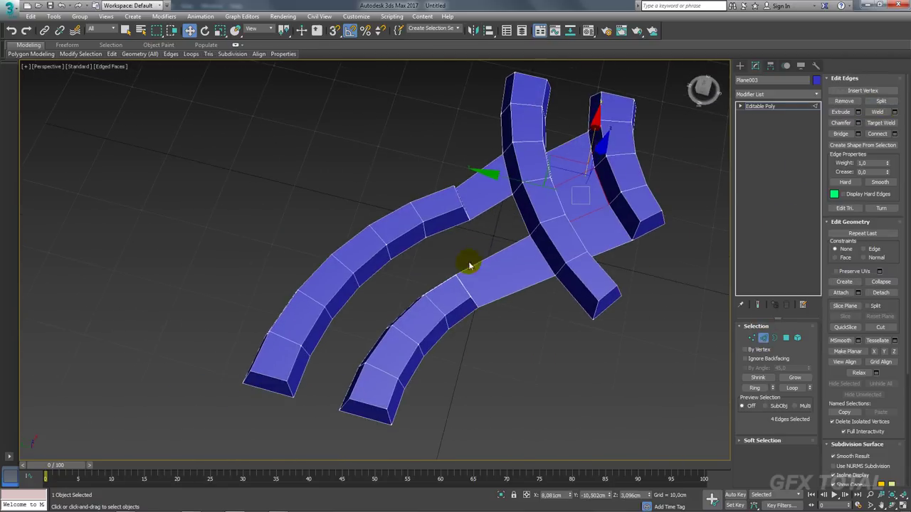
pyautogui.click(482, 214)
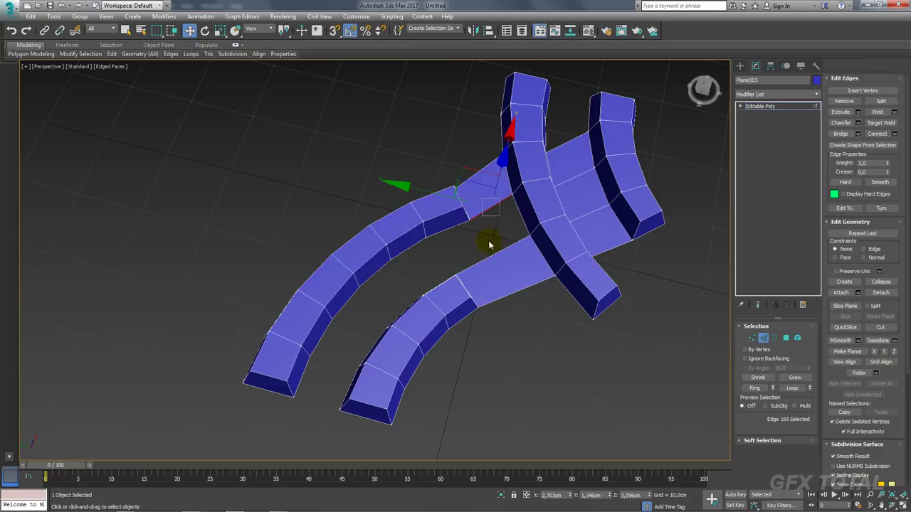
pyautogui.moveTo(488, 242); pyautogui.dragTo(512, 302)
pyautogui.click(878, 134)
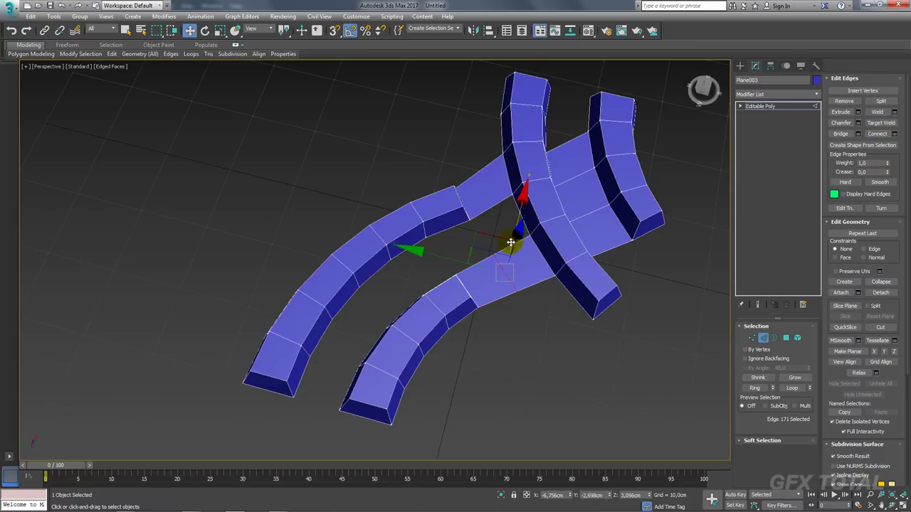
pyautogui.hotkey('ctrl', 'z')
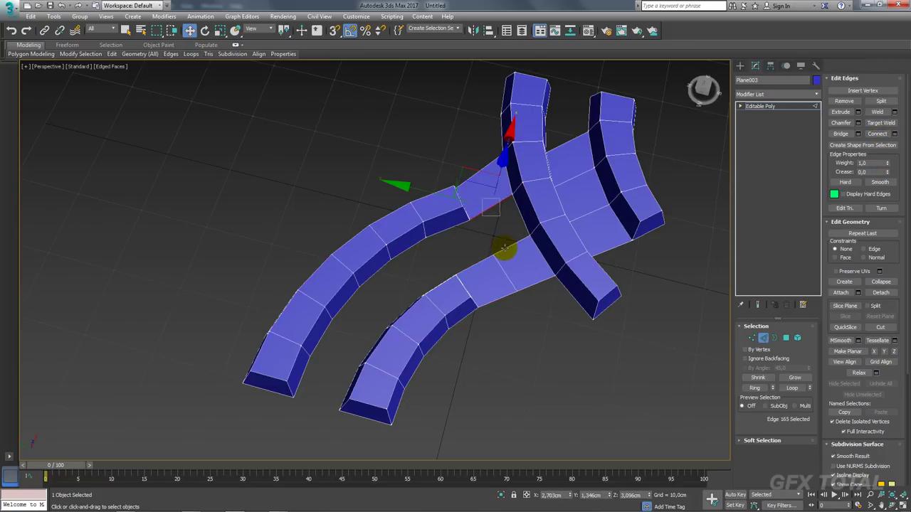
pyautogui.moveTo(504, 253); pyautogui.dragTo(448, 212)
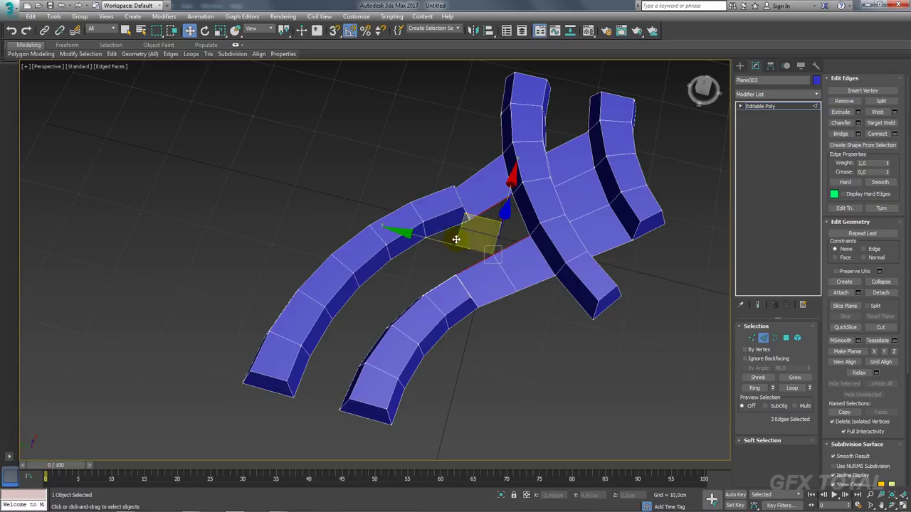
pyautogui.keyDown('ctrl'); pyautogui.click(413, 254); pyautogui.keyUp('ctrl')
pyautogui.keyDown('alt'); pyautogui.moveTo(413, 259); pyautogui.dragTo(441, 304, button='middle'); pyautogui.keyUp('alt')
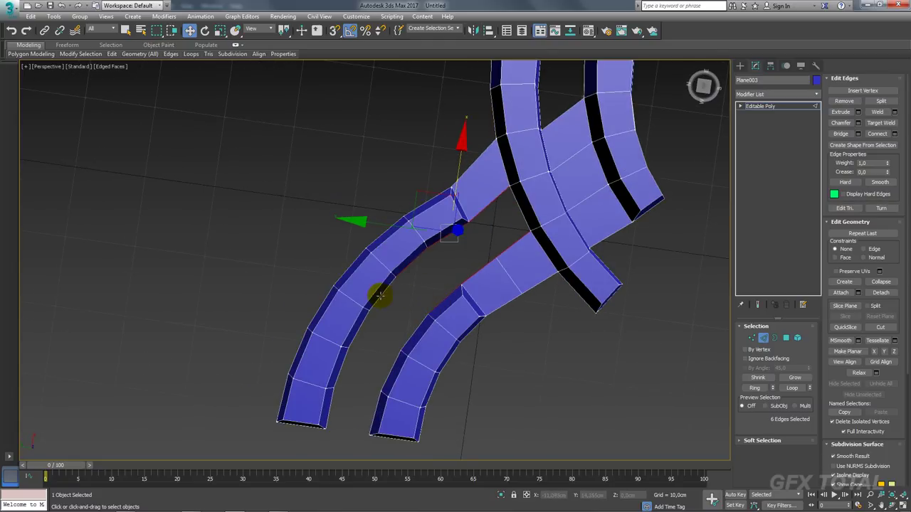
pyautogui.keyDown('ctrl'); pyautogui.click(380, 296); pyautogui.keyUp('ctrl')
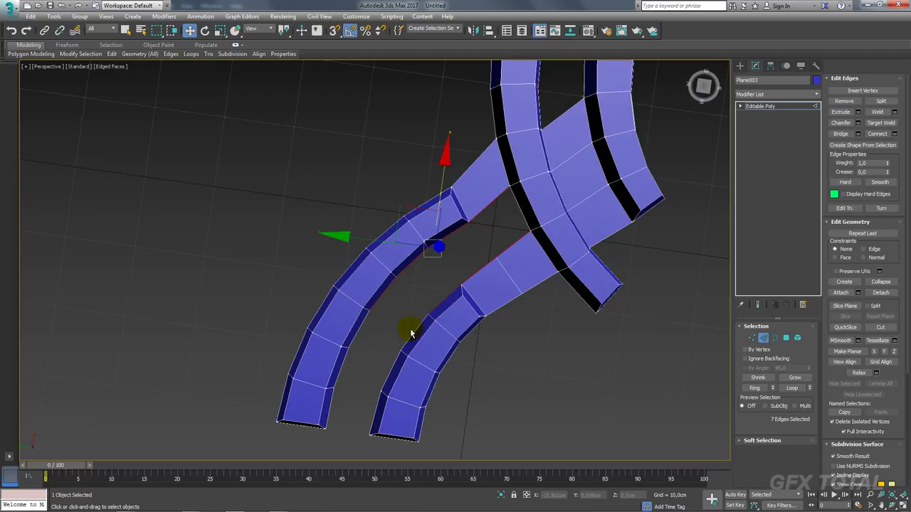
pyautogui.click(841, 134)
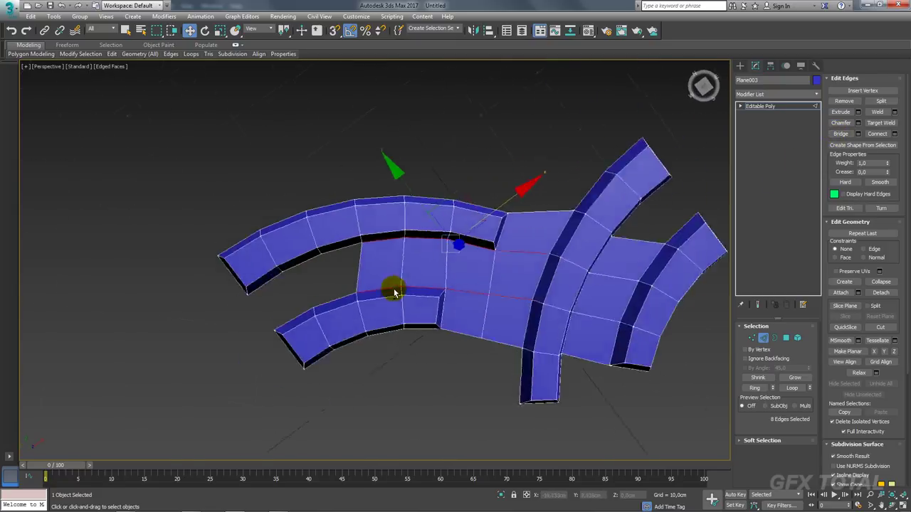
# Bridge the upper arm's end edge to the facing edge on the lower arm.
pyautogui.keyDown('alt'); pyautogui.moveTo(393, 289); pyautogui.dragTo(358, 251, button='middle'); pyautogui.keyUp('alt')
pyautogui.scroll(2, 358, 252)
pyautogui.scroll(2, 399, 260)
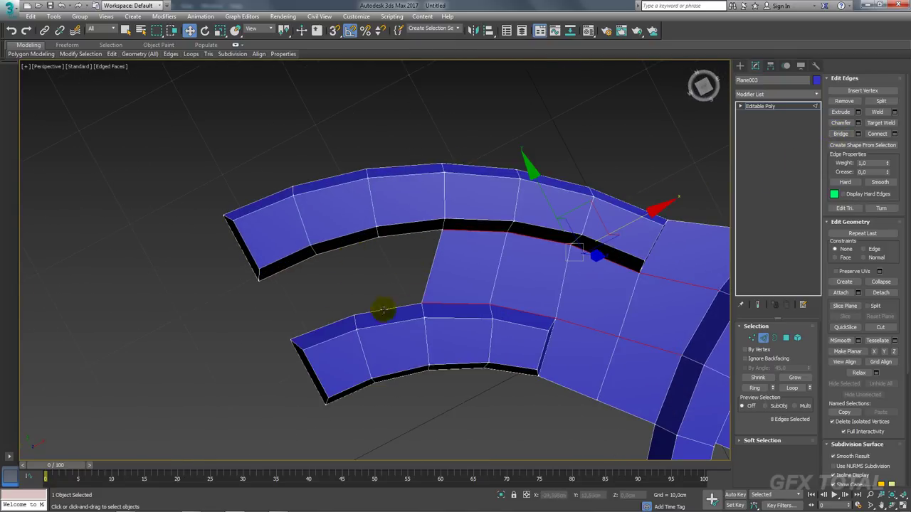
pyautogui.click(283, 271)
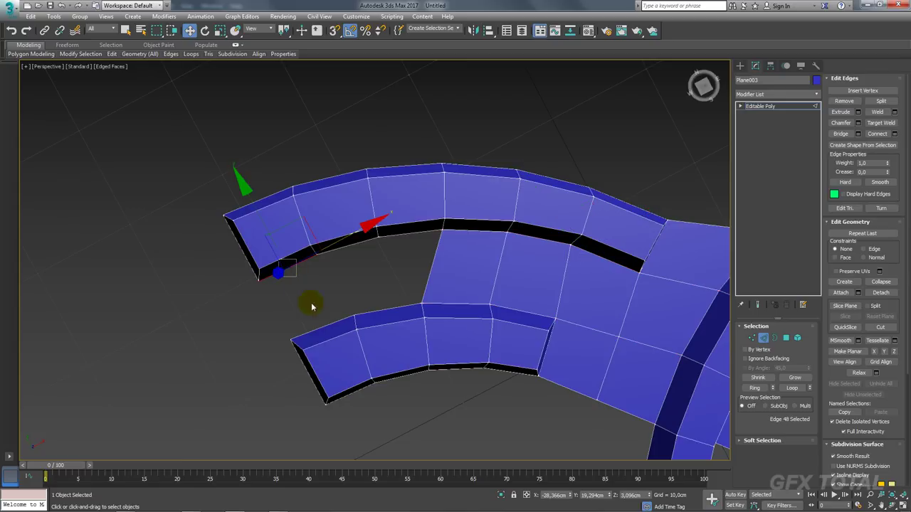
pyautogui.keyDown('ctrl'); pyautogui.click(325, 326); pyautogui.keyUp('ctrl')
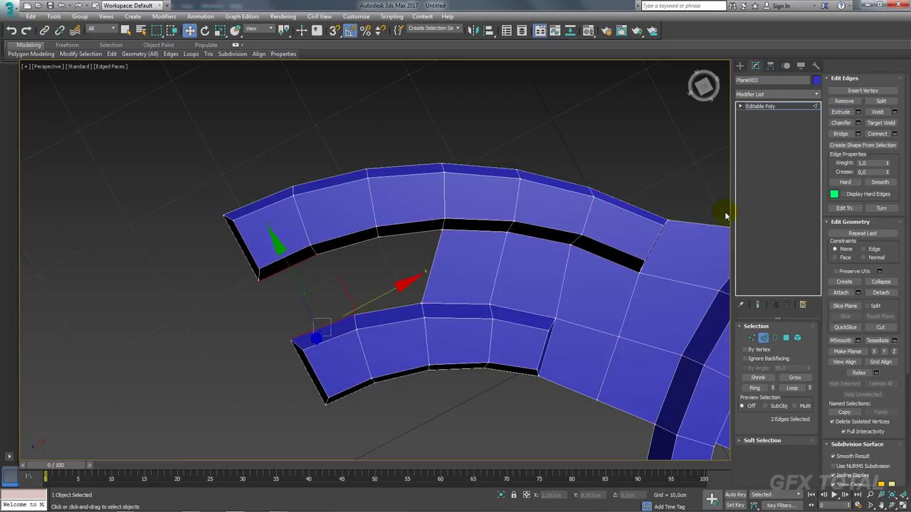
pyautogui.click(841, 134)
# Select the edges on either side of the remaining opening.
pyautogui.click(358, 247)
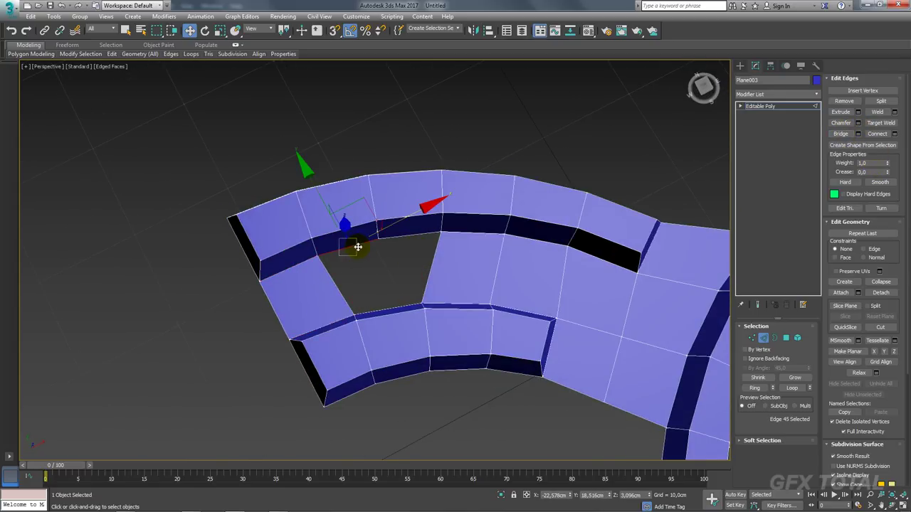
pyautogui.keyDown('alt'); pyautogui.moveTo(376, 290); pyautogui.dragTo(394, 307, button='middle'); pyautogui.keyUp('alt')
pyautogui.keyDown('ctrl'); pyautogui.click(390, 306); pyautogui.keyUp('ctrl')
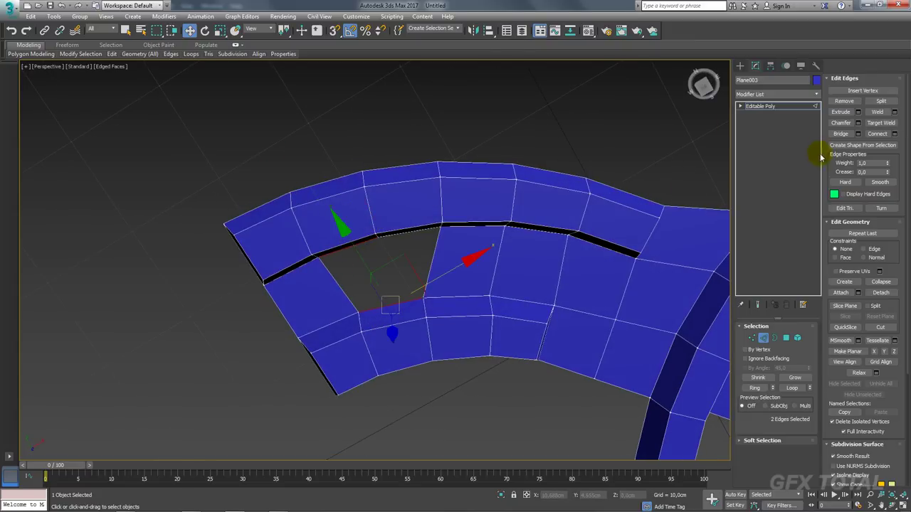
pyautogui.moveTo(536, 245)
pyautogui.keyDown('alt'); pyautogui.mouseDown(button='middle')
pyautogui.moveTo(498, 214)
pyautogui.moveTo(535, 209)
pyautogui.moveTo(233, 249)
pyautogui.mouseUp(button='middle'); pyautogui.keyUp('alt')
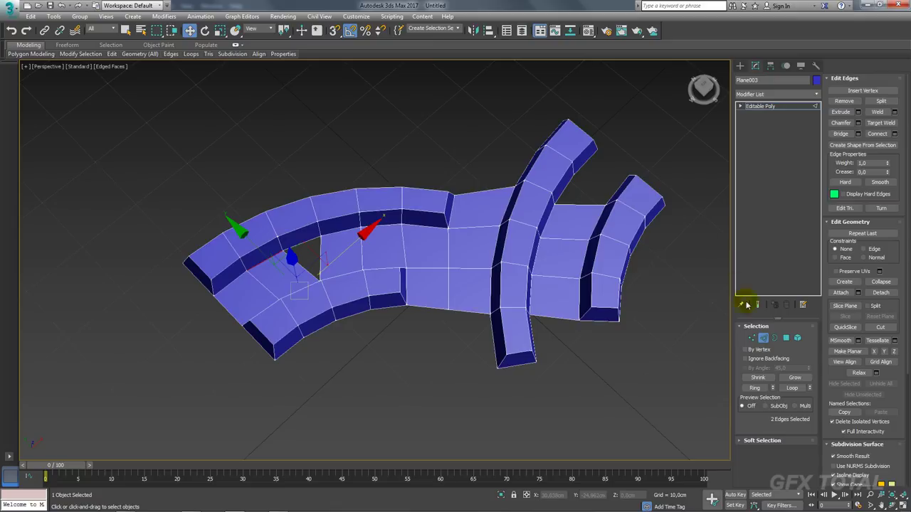
# Cap the remaining hole's border with a face in Border mode.
pyautogui.click(774, 339)
pyautogui.click(319, 249)
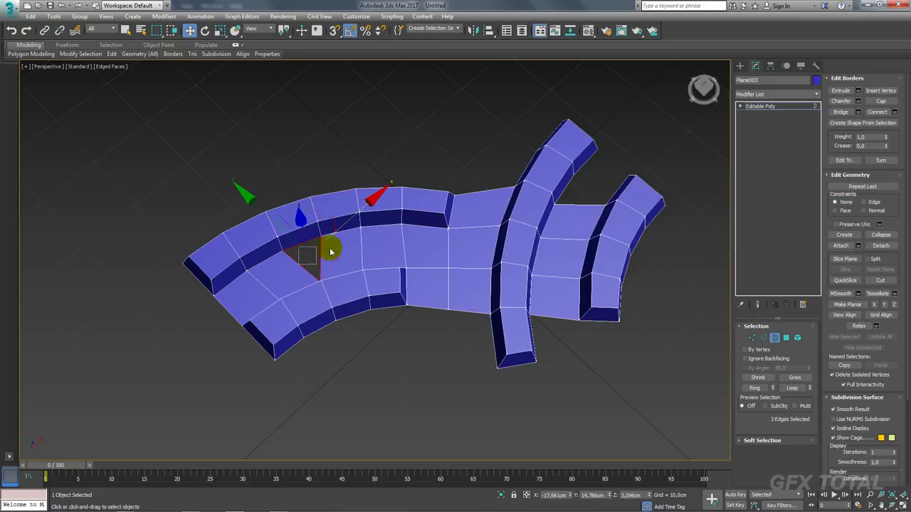
pyautogui.click(880, 100)
pyautogui.moveTo(584, 161)
pyautogui.keyDown('alt'); pyautogui.mouseDown(button='middle')
pyautogui.moveTo(569, 218)
pyautogui.moveTo(556, 163)
pyautogui.moveTo(567, 135)
pyautogui.moveTo(604, 207)
pyautogui.mouseUp(button='middle'); pyautogui.keyUp('alt')
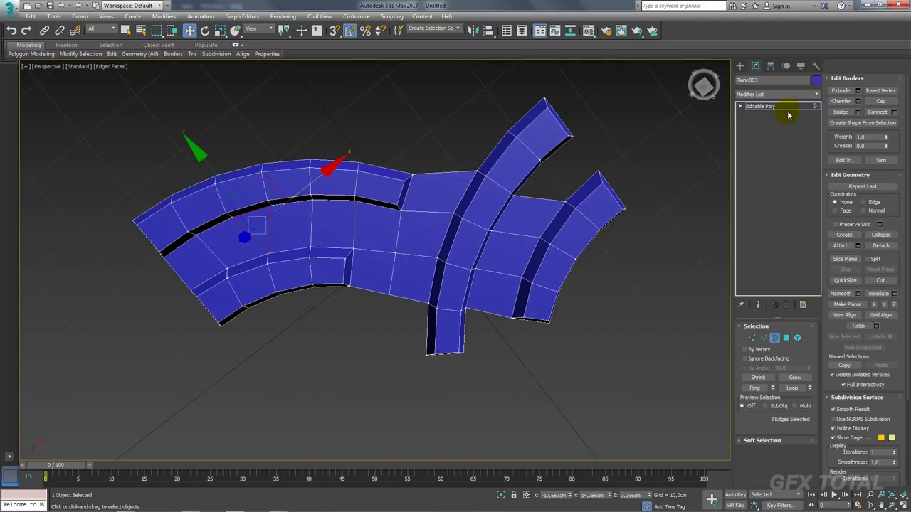
# Bridge the tall arc's tip edge to the right arc's tip edge with a square face.
pyautogui.click(763, 337)
pyautogui.click(556, 155)
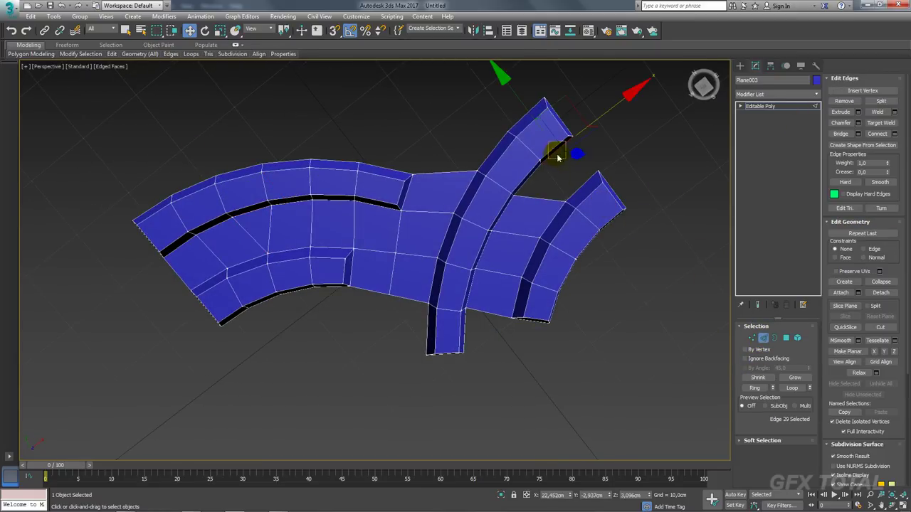
pyautogui.keyDown('ctrl'); pyautogui.click(581, 184); pyautogui.keyUp('ctrl')
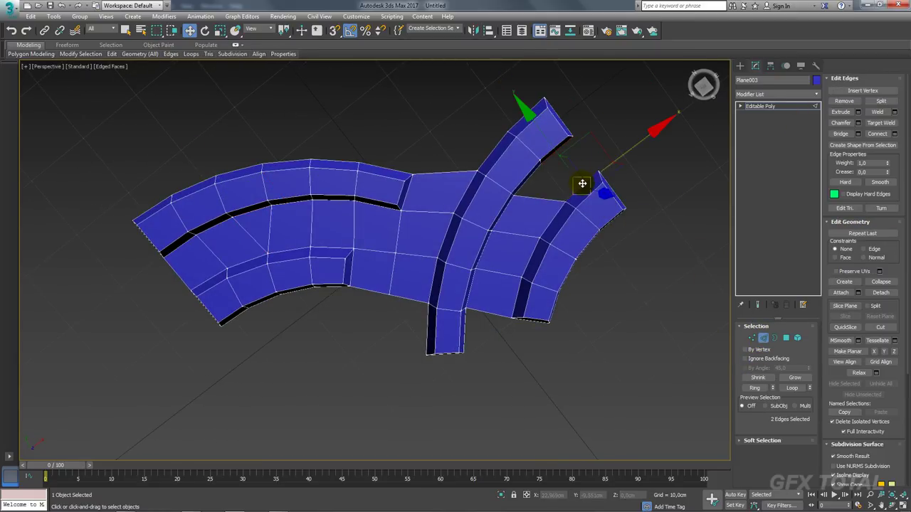
pyautogui.click(846, 136)
pyautogui.keyDown('alt'); pyautogui.moveTo(542, 201); pyautogui.dragTo(533, 187, button='middle'); pyautogui.keyUp('alt')
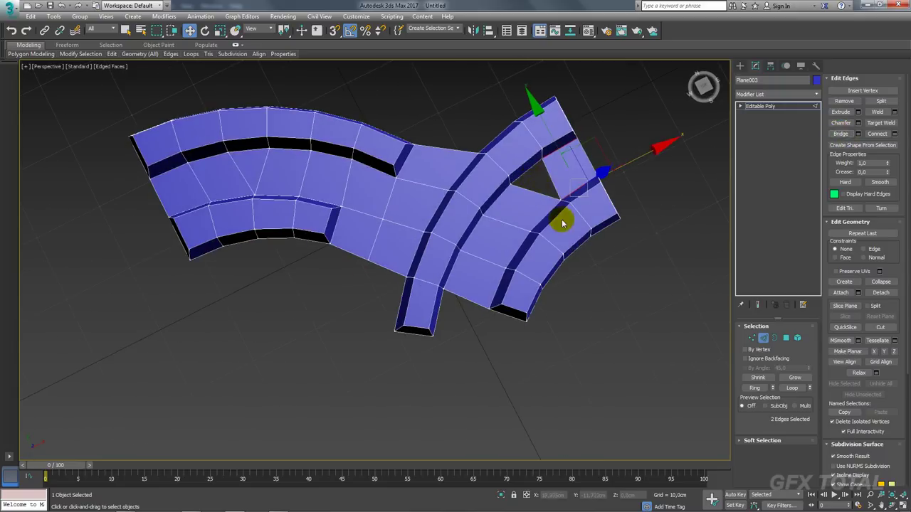
pyautogui.moveTo(716, 315)
pyautogui.keyDown('alt'); pyautogui.mouseDown(button='middle')
pyautogui.moveTo(647, 243)
pyautogui.moveTo(545, 246)
pyautogui.moveTo(561, 206)
pyautogui.moveTo(602, 344)
pyautogui.mouseUp(button='middle'); pyautogui.keyUp('alt')
pyautogui.click(786, 338)
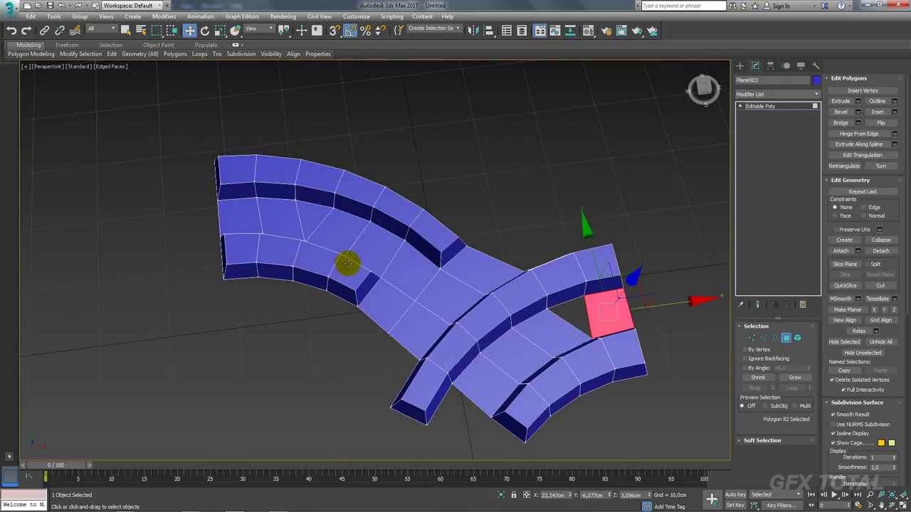
# Cap the triangular border hole, then return to the Editable Poly top level.
pyautogui.click(775, 338)
pyautogui.click(592, 323)
pyautogui.click(591, 322)
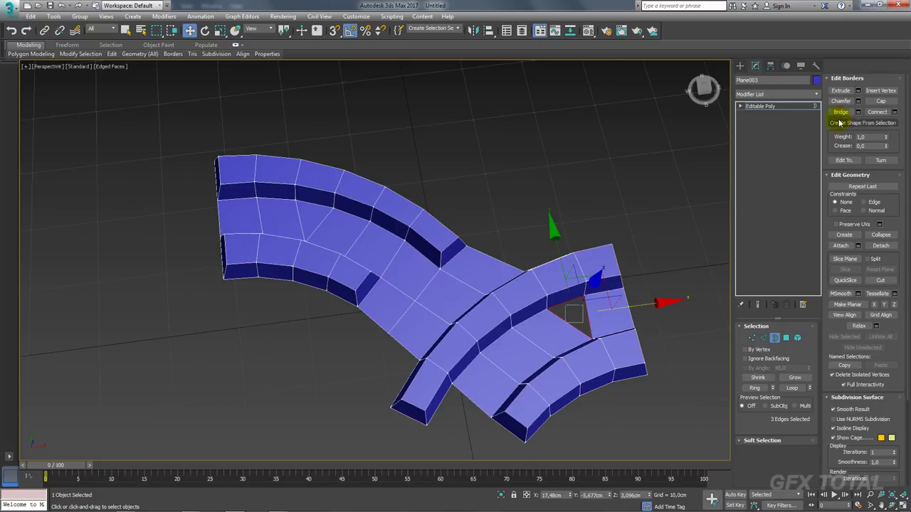
pyautogui.click(881, 101)
pyautogui.moveTo(631, 204)
pyautogui.keyDown('alt'); pyautogui.mouseDown(button='middle')
pyautogui.moveTo(627, 178)
pyautogui.moveTo(545, 199)
pyautogui.moveTo(567, 220)
pyautogui.moveTo(555, 197)
pyautogui.moveTo(529, 240)
pyautogui.moveTo(520, 305)
pyautogui.moveTo(583, 287)
pyautogui.mouseUp(button='middle'); pyautogui.keyUp('alt')
pyautogui.click(747, 106)
pyautogui.scroll(-5, 590, 171)
pyautogui.scroll(3, 576, 234)
pyautogui.scroll(2, 581, 214)
pyautogui.scroll(2, 457, 293)
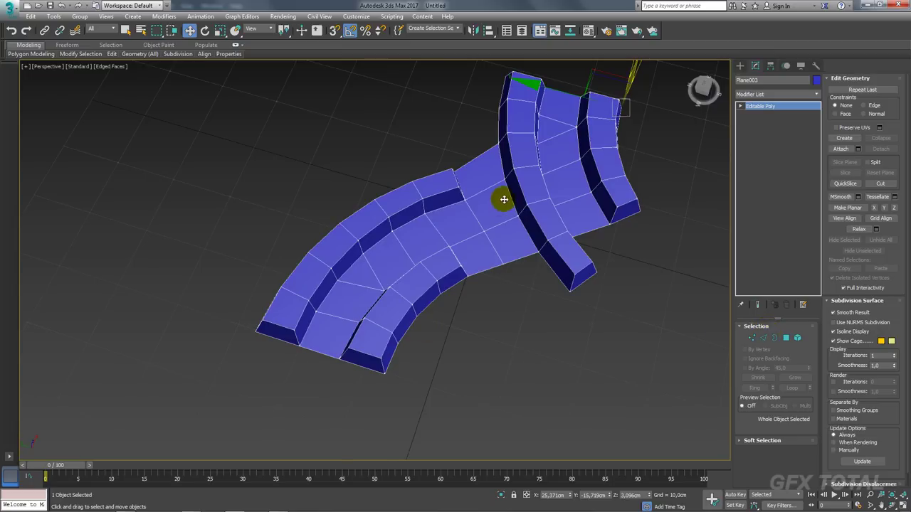
# Shift-drag the road mesh down-right as an Instance clone and nudge the copy lower.
pyautogui.keyDown('alt'); pyautogui.moveTo(504, 199); pyautogui.dragTo(439, 225, button='middle'); pyautogui.keyUp('alt')
pyautogui.moveTo(439, 147)
pyautogui.keyDown('alt'); pyautogui.mouseDown(button='middle')
pyautogui.moveTo(461, 206)
pyautogui.moveTo(416, 177)
pyautogui.moveTo(385, 247)
pyautogui.mouseUp(button='middle'); pyautogui.keyUp('alt')
pyautogui.keyDown('alt'); pyautogui.moveTo(378, 378); pyautogui.dragTo(519, 234, button='middle'); pyautogui.keyUp('alt')
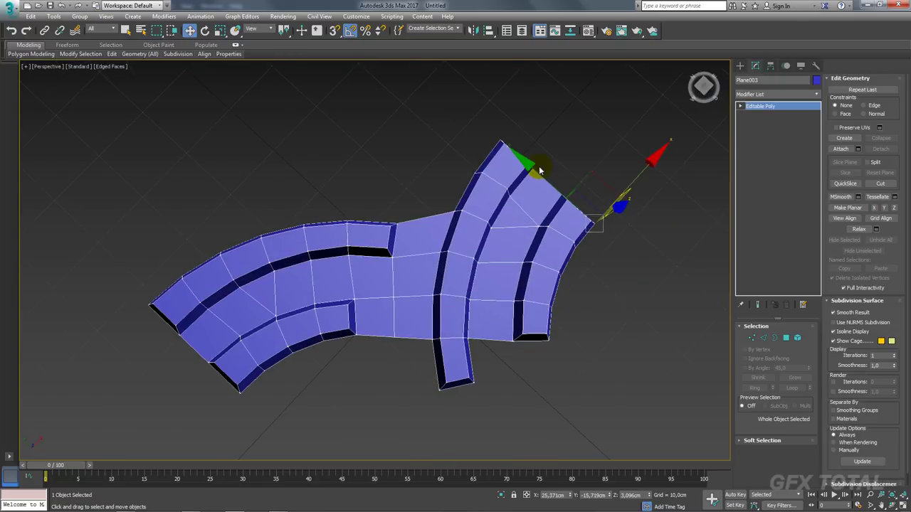
pyautogui.moveTo(530, 168)
pyautogui.keyDown('shift'); pyautogui.mouseDown()
pyautogui.moveTo(717, 351)
pyautogui.moveTo(668, 345)
pyautogui.mouseUp(); pyautogui.keyUp('shift')
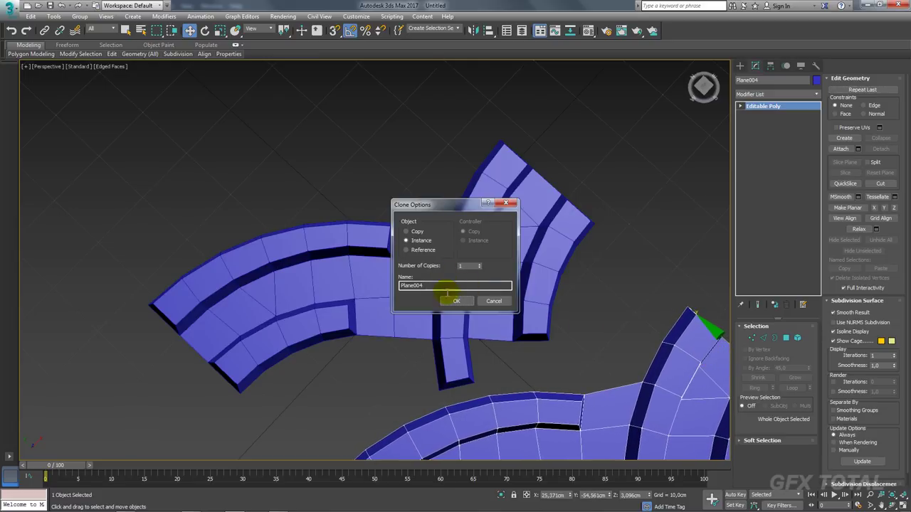
pyautogui.click(456, 301)
pyautogui.scroll(-5, 579, 260)
pyautogui.scroll(3, 583, 258)
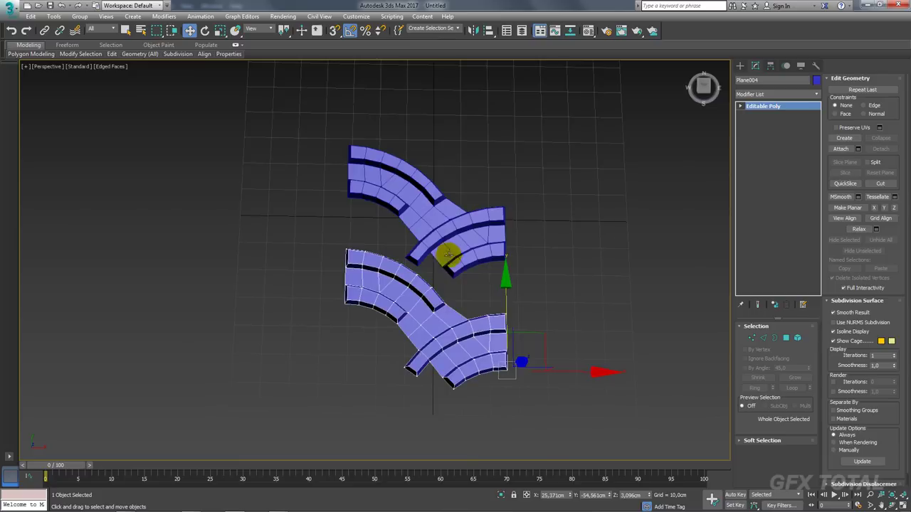
pyautogui.scroll(3, 447, 257)
pyautogui.moveTo(472, 287)
pyautogui.keyDown('alt'); pyautogui.mouseDown(button='middle')
pyautogui.moveTo(474, 311)
pyautogui.moveTo(477, 287)
pyautogui.mouseUp(button='middle'); pyautogui.keyUp('alt')
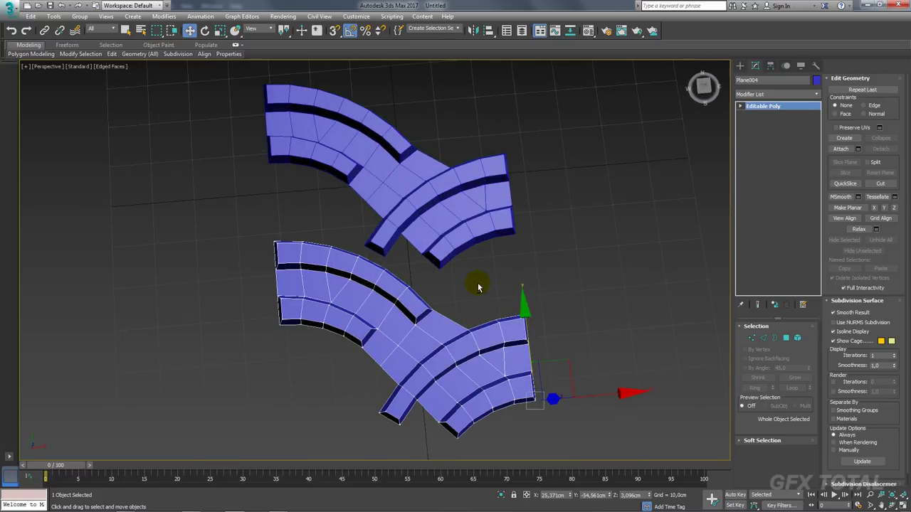
pyautogui.moveTo(523, 316); pyautogui.dragTo(513, 303)
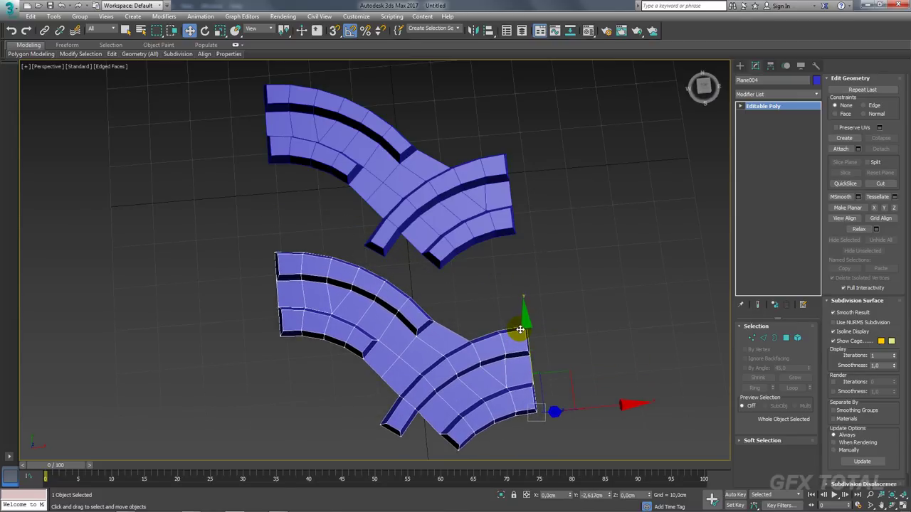
# Select the four tip vertices of Plane003's arm and switch to Top view.
pyautogui.click(380, 209)
pyautogui.scroll(3, 398, 228)
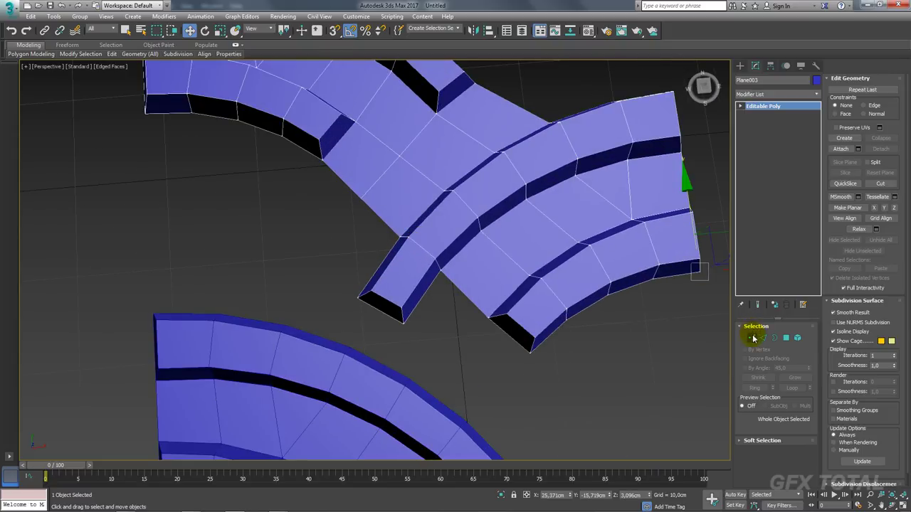
pyautogui.click(753, 338)
pyautogui.moveTo(364, 298); pyautogui.dragTo(341, 287)
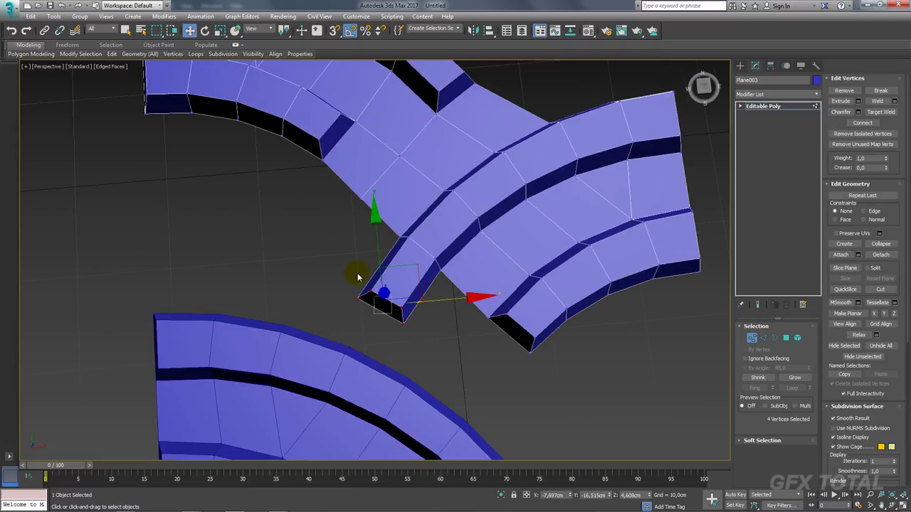
pyautogui.press('t')
pyautogui.scroll(5, 363, 292)
pyautogui.scroll(4, 365, 335)
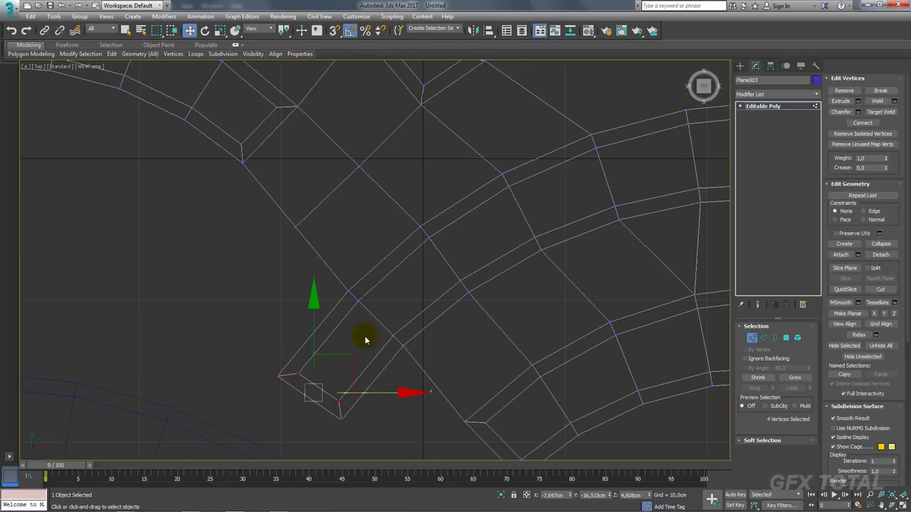
# Move the tip vertices up-right, rotate them -15 degrees, and exit sub-object mode.
pyautogui.moveTo(348, 355)
pyautogui.mouseDown()
pyautogui.moveTo(386, 307)
pyautogui.moveTo(417, 290)
pyautogui.mouseUp()
pyautogui.press('e')
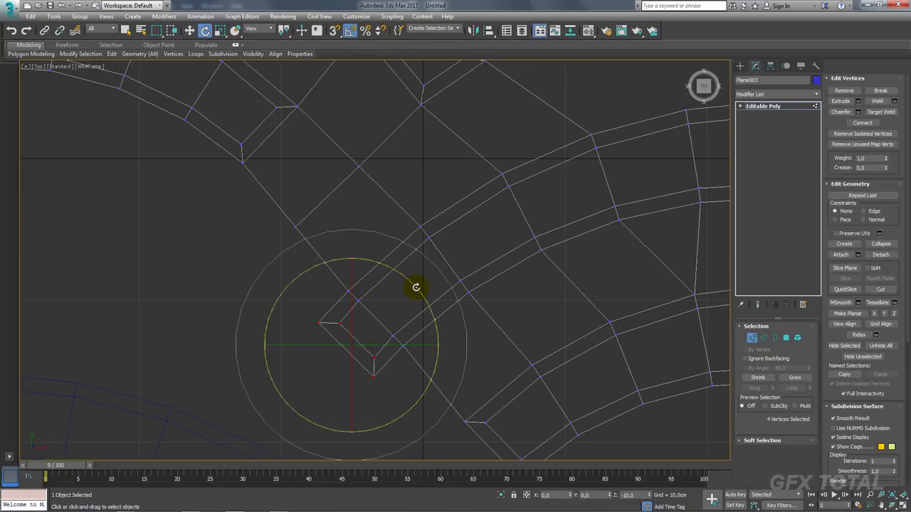
pyautogui.press('w')
pyautogui.scroll(-3, 382, 306)
pyautogui.scroll(-5, 459, 285)
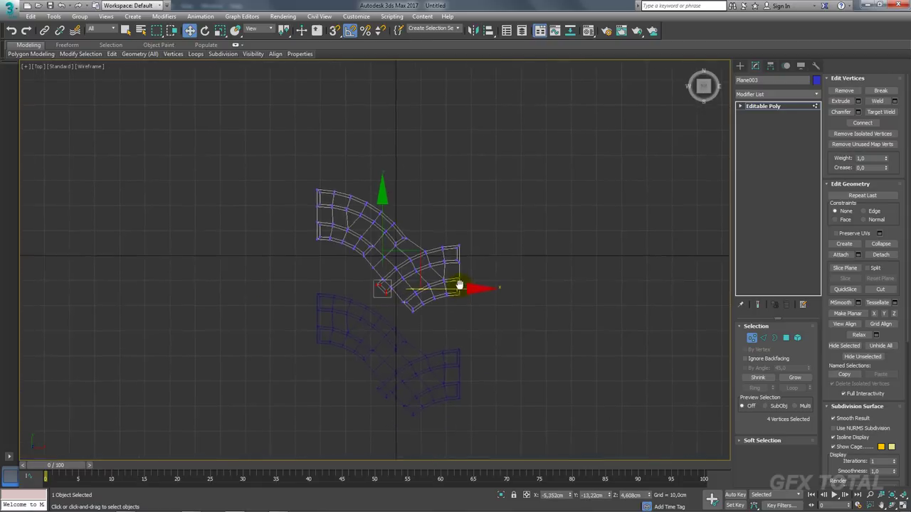
pyautogui.scroll(4, 459, 285)
pyautogui.click(770, 94)
pyautogui.click(762, 95)
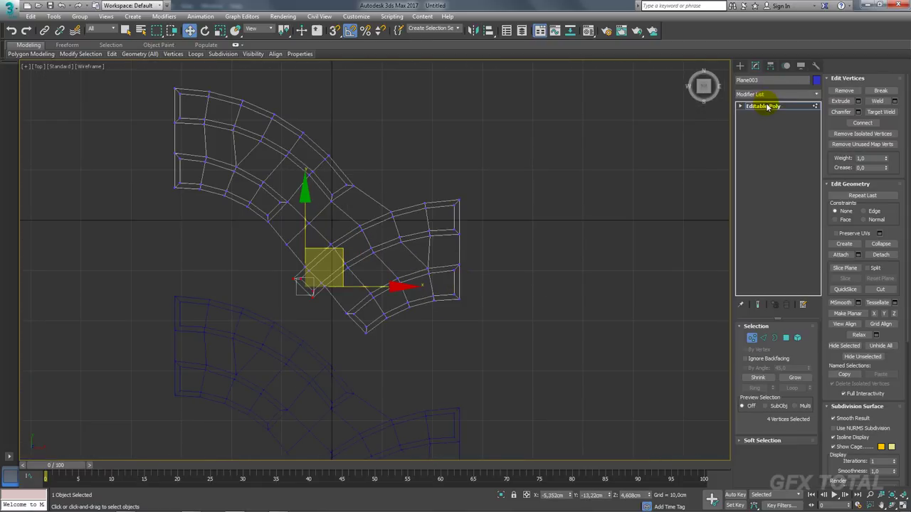
pyautogui.click(763, 105)
pyautogui.scroll(-2, 502, 262)
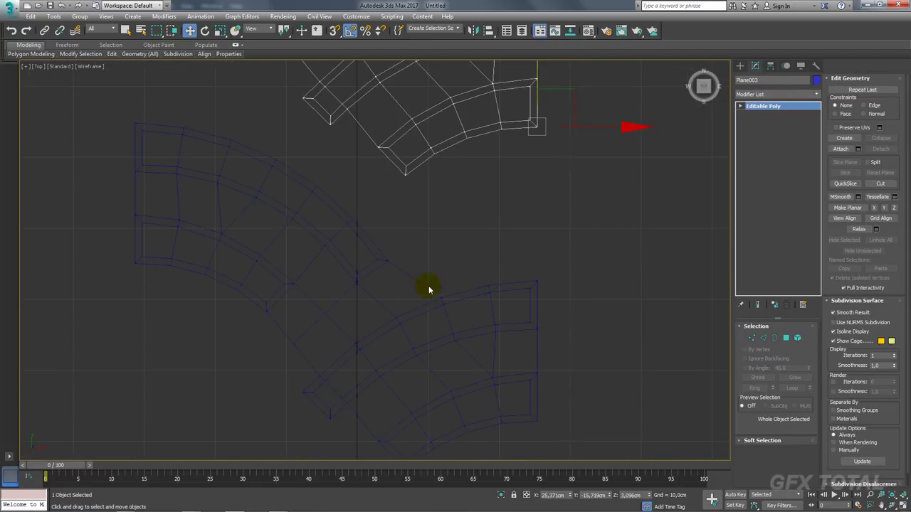
# In Perspective view, clone the lower strip as an independent Copy (Plane005) overlapping the left strip.
pyautogui.click(428, 290)
pyautogui.press('p')
pyautogui.moveTo(489, 287)
pyautogui.keyDown('alt'); pyautogui.mouseDown(button='middle')
pyautogui.moveTo(498, 314)
pyautogui.moveTo(523, 300)
pyautogui.moveTo(482, 304)
pyautogui.moveTo(486, 332)
pyautogui.moveTo(540, 173)
pyautogui.moveTo(509, 218)
pyautogui.moveTo(520, 212)
pyautogui.moveTo(477, 178)
pyautogui.mouseUp(button='middle'); pyautogui.keyUp('alt')
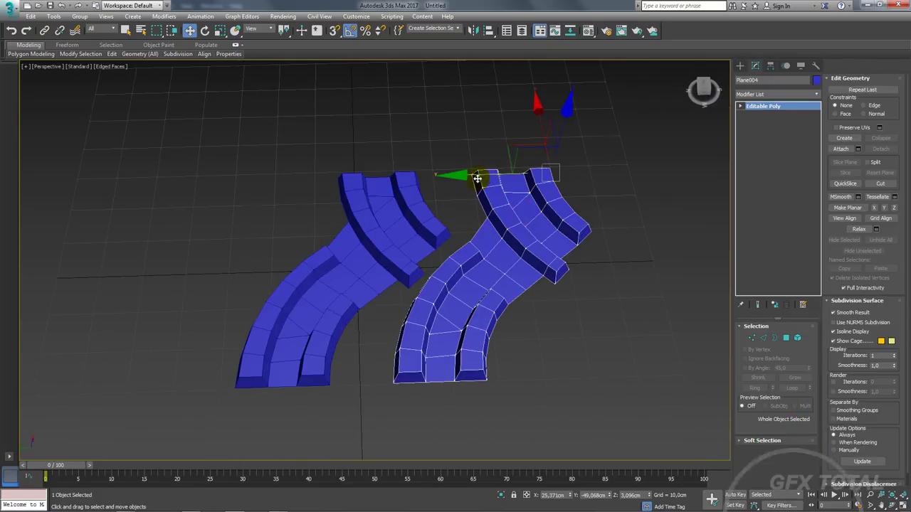
pyautogui.moveTo(477, 178); pyautogui.dragTo(474, 179)
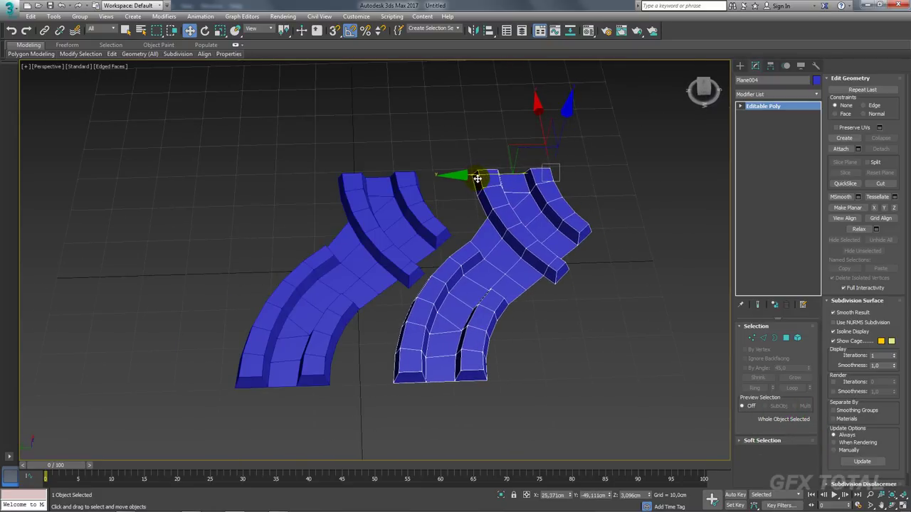
pyautogui.keyDown('shift'); pyautogui.moveTo(476, 178); pyautogui.dragTo(404, 182); pyautogui.keyUp('shift')
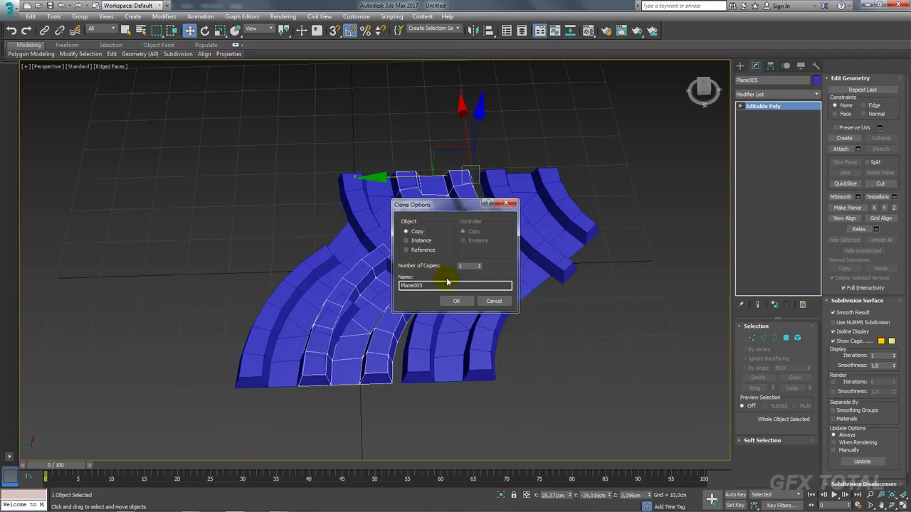
pyautogui.click(456, 301)
# Slide Plane004 left against the other strips, then deselect everything.
pyautogui.click(443, 297)
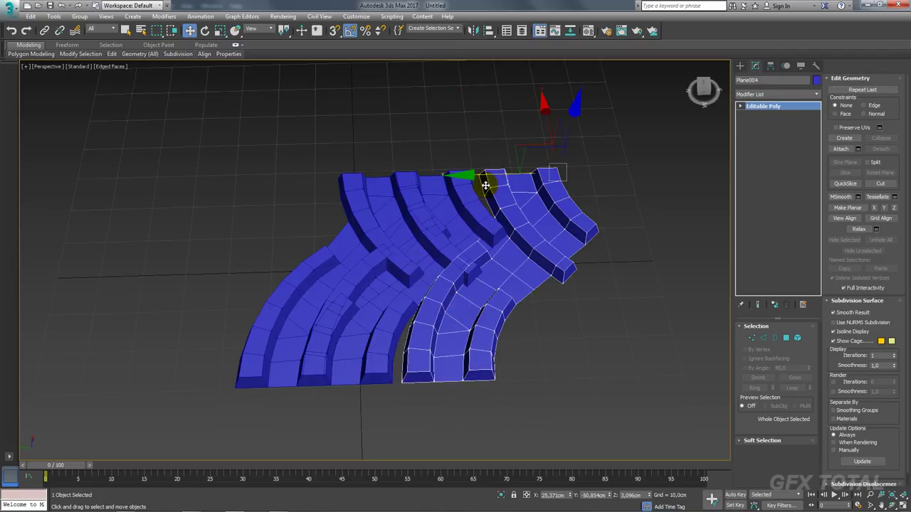
pyautogui.moveTo(485, 186); pyautogui.dragTo(453, 183)
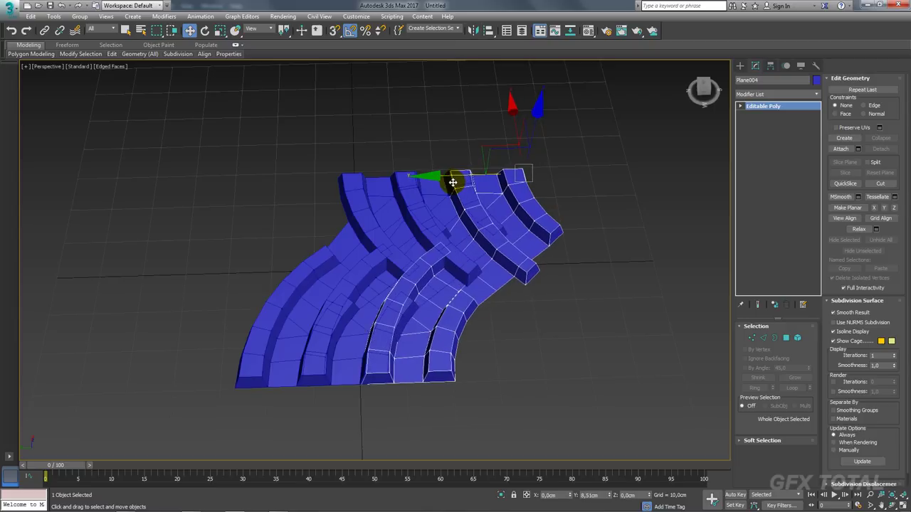
pyautogui.click(356, 341)
pyautogui.click(382, 319)
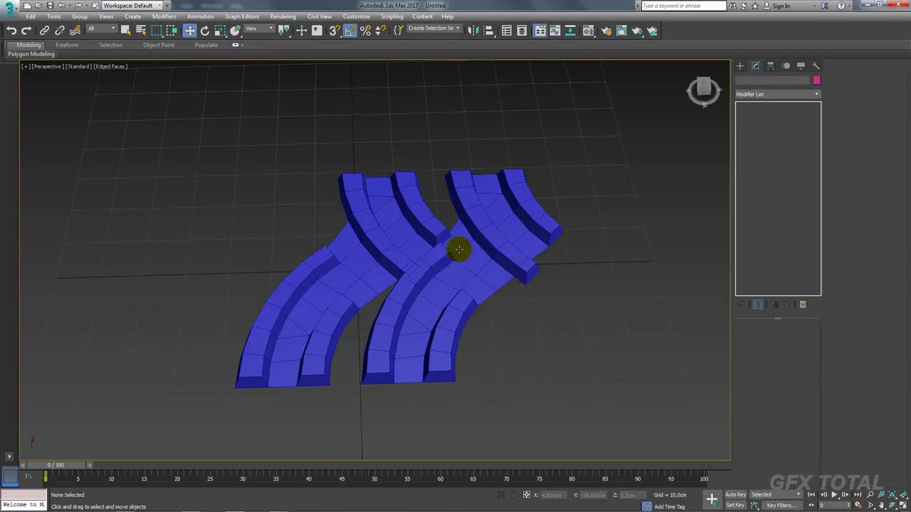
pyautogui.keyDown('alt'); pyautogui.moveTo(459, 249); pyautogui.dragTo(380, 274, button='middle'); pyautogui.keyUp('alt')
# Select eight junction vertices on the upper road mesh and frame them in Top view.
pyautogui.click(366, 274)
pyautogui.press('z')
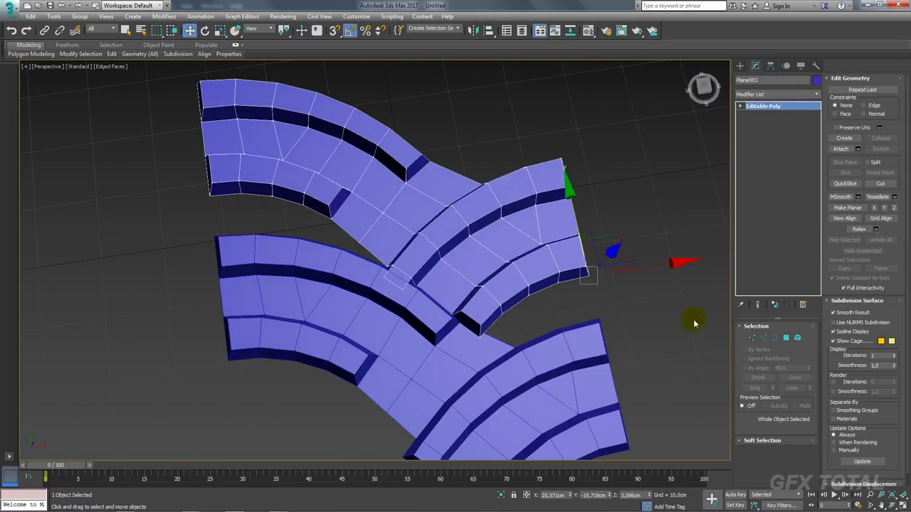
pyautogui.click(752, 338)
pyautogui.keyDown('alt'); pyautogui.moveTo(437, 308); pyautogui.dragTo(445, 332, button='middle'); pyautogui.keyUp('alt')
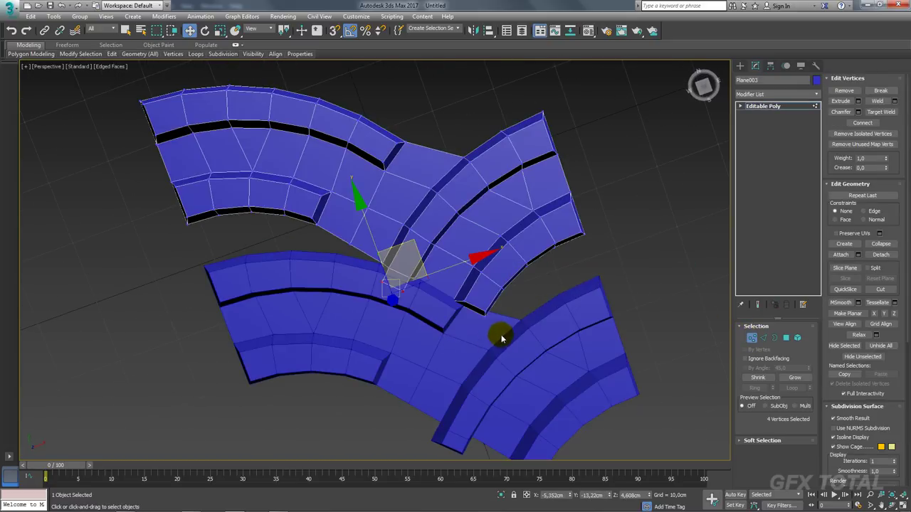
pyautogui.keyDown('ctrl'); pyautogui.click(390, 268); pyautogui.keyUp('ctrl')
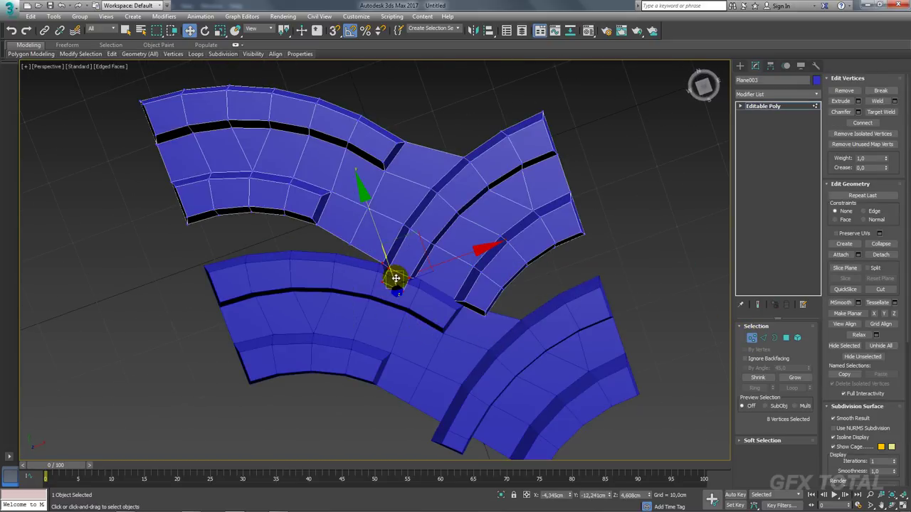
pyautogui.press('t')
pyautogui.press('z')
pyautogui.scroll(-3, 434, 220)
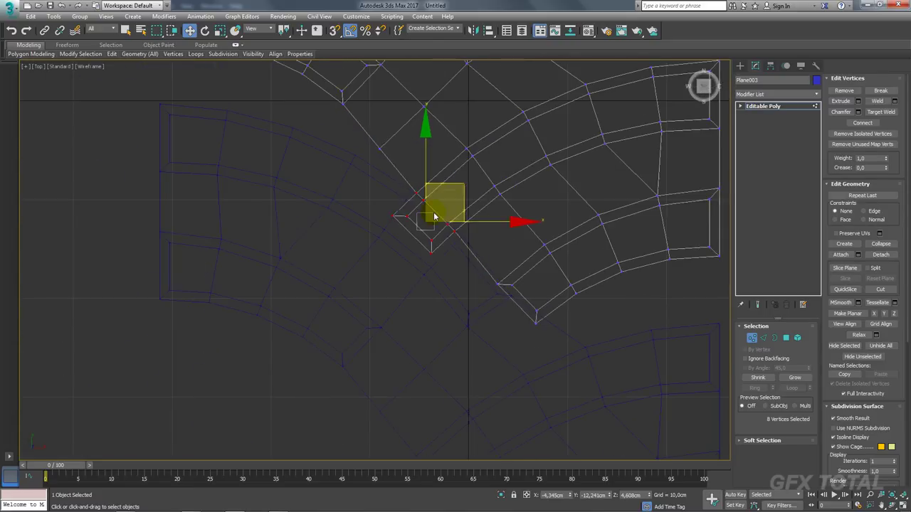
# Switch the view to shaded with Edged Faces and expand the Soft Selection rollout.
pyautogui.press('F3')
pyautogui.press('F4')
pyautogui.scroll(-1, 431, 280)
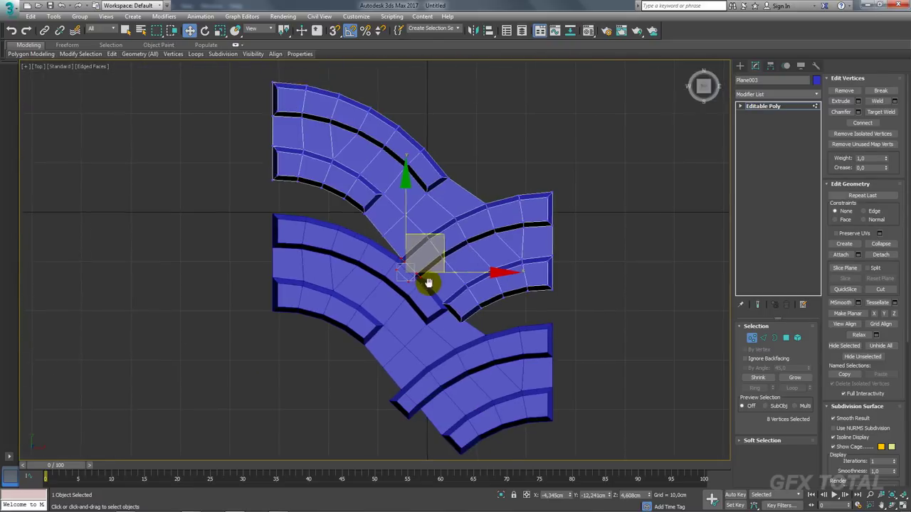
pyautogui.scroll(1, 432, 281)
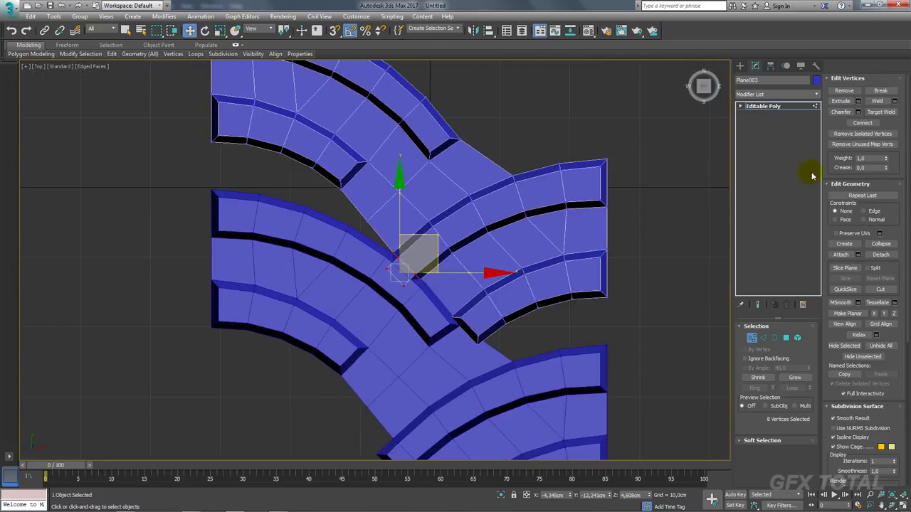
pyautogui.click(760, 440)
# Enable Soft Selection and move the lower arm's tip vertices up and right, with falloff 16.2 cm.
pyautogui.click(833, 90)
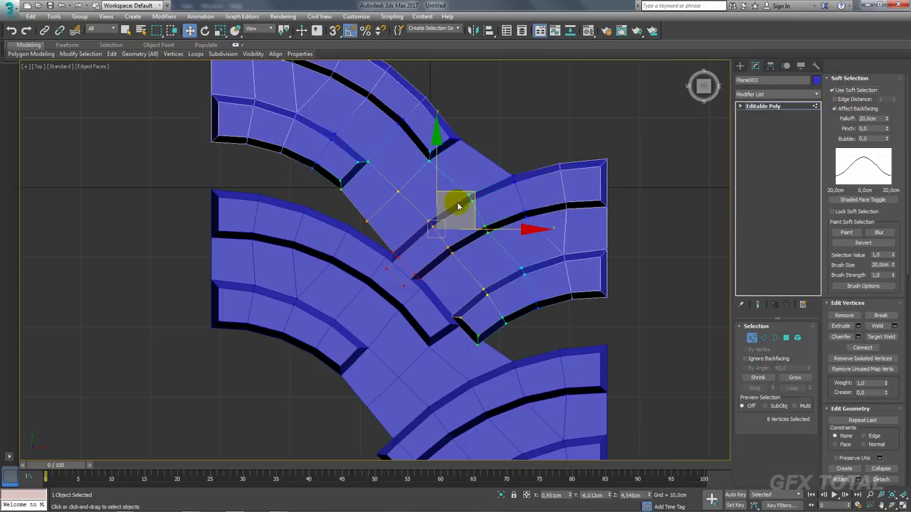
pyautogui.moveTo(471, 191); pyautogui.dragTo(484, 177)
pyautogui.hotkey('ctrl', 'z')
pyautogui.hotkey('ctrl', 'z')
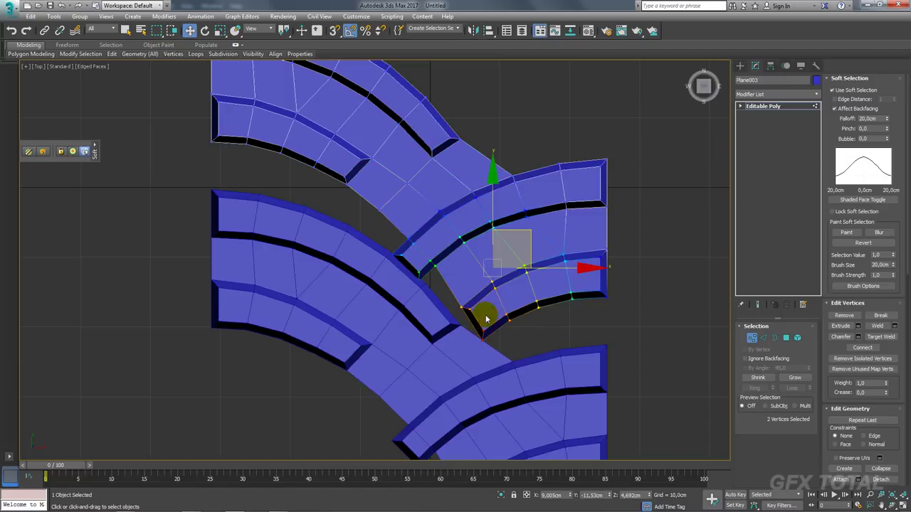
pyautogui.moveTo(531, 227); pyautogui.dragTo(506, 246)
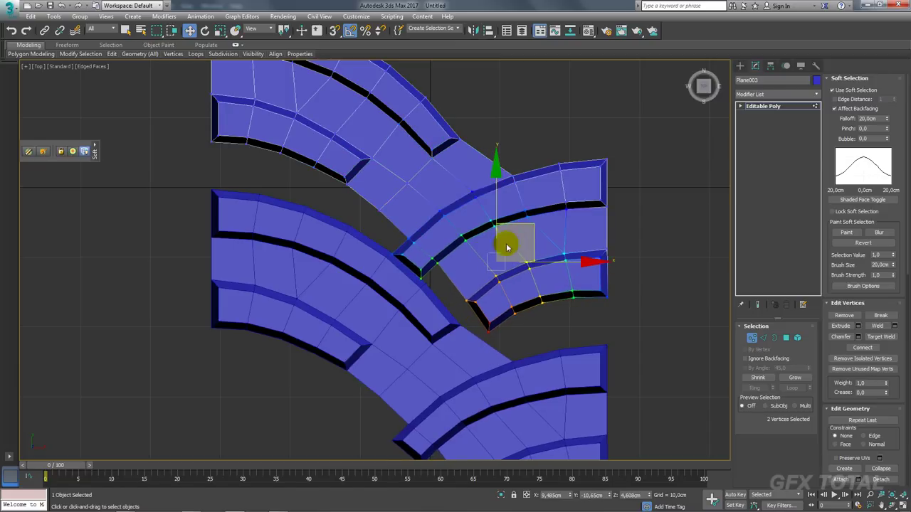
pyautogui.moveTo(360, 235); pyautogui.dragTo(362, 235)
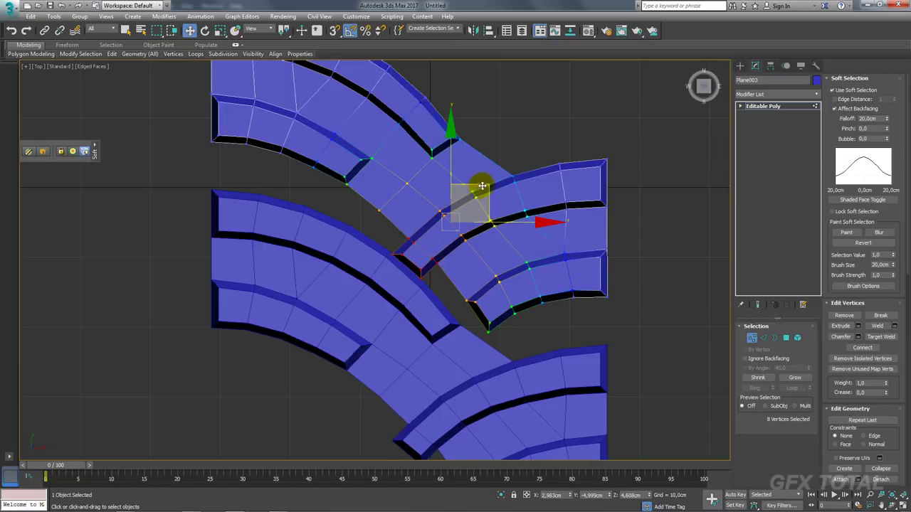
pyautogui.moveTo(482, 187); pyautogui.dragTo(497, 179)
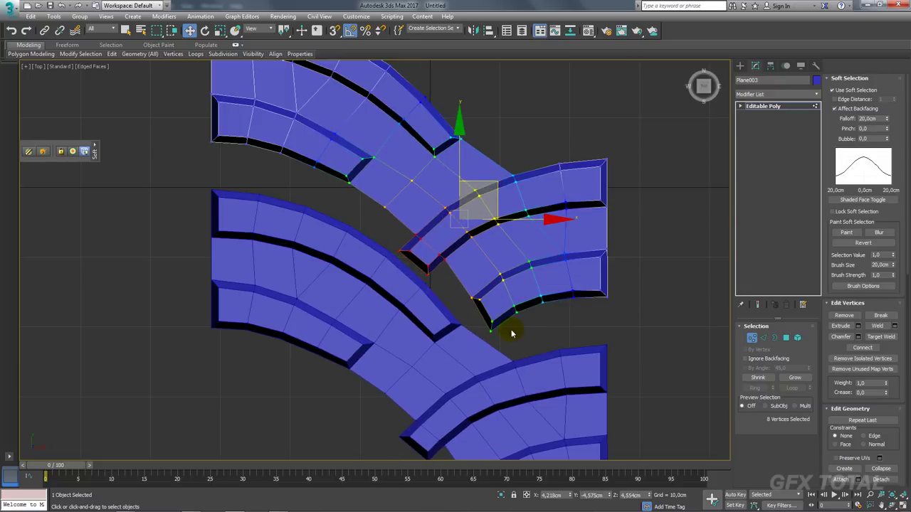
pyautogui.hotkey('ctrl', 'z')
pyautogui.hotkey('ctrl', 'z')
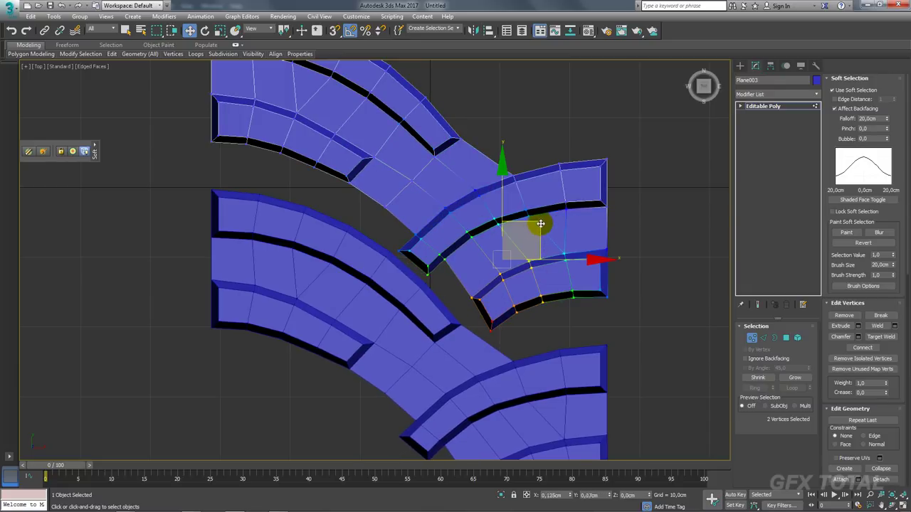
pyautogui.moveTo(545, 221); pyautogui.dragTo(546, 280)
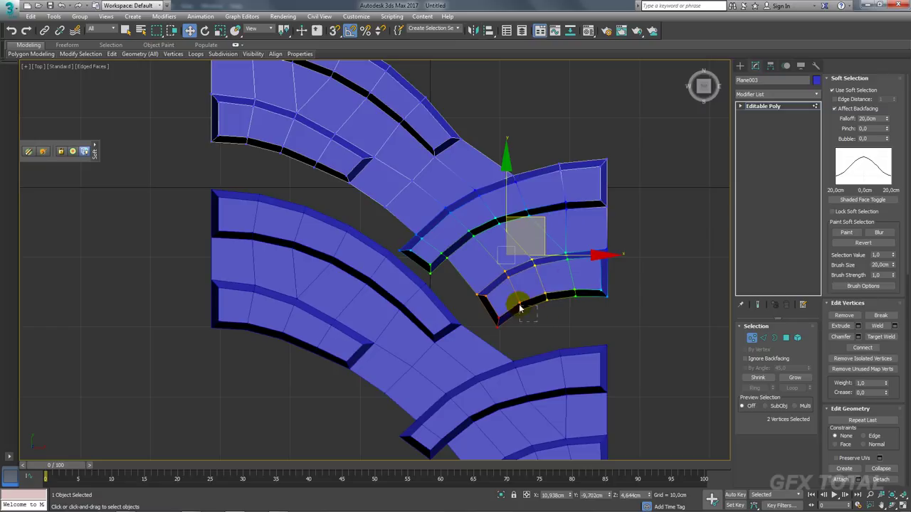
pyautogui.moveTo(520, 307); pyautogui.dragTo(547, 282)
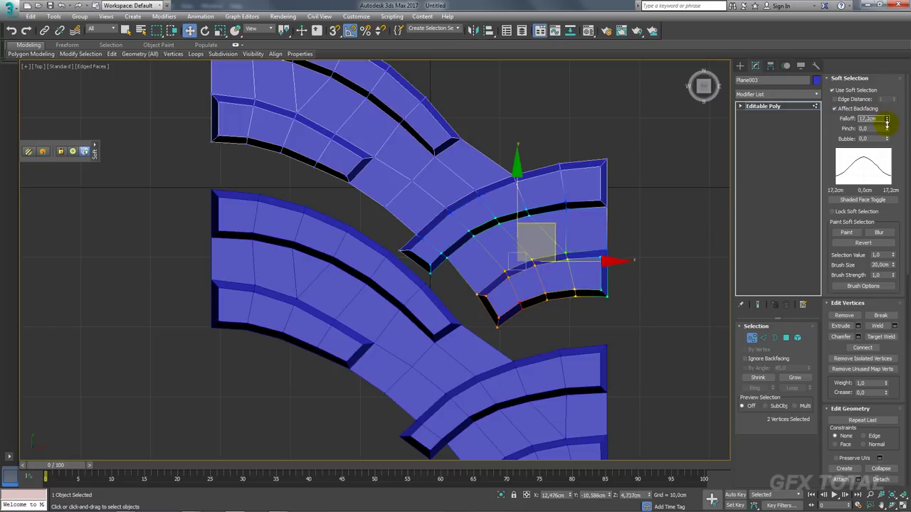
pyautogui.moveTo(886, 123); pyautogui.dragTo(625, 211)
pyautogui.moveTo(560, 230); pyautogui.dragTo(562, 228)
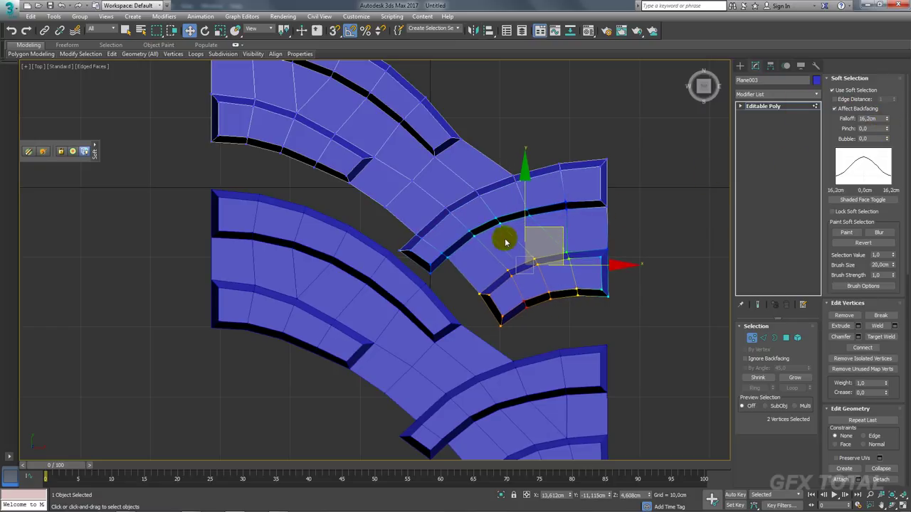
# Move the junction corner vertices up and right with a 14.256 cm falloff to smooth the joint.
pyautogui.click(451, 287)
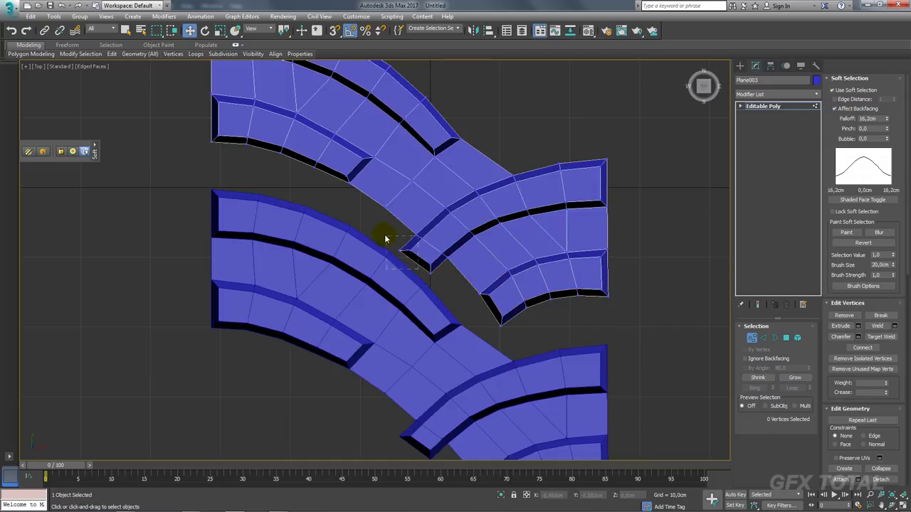
pyautogui.moveTo(384, 239); pyautogui.dragTo(372, 200)
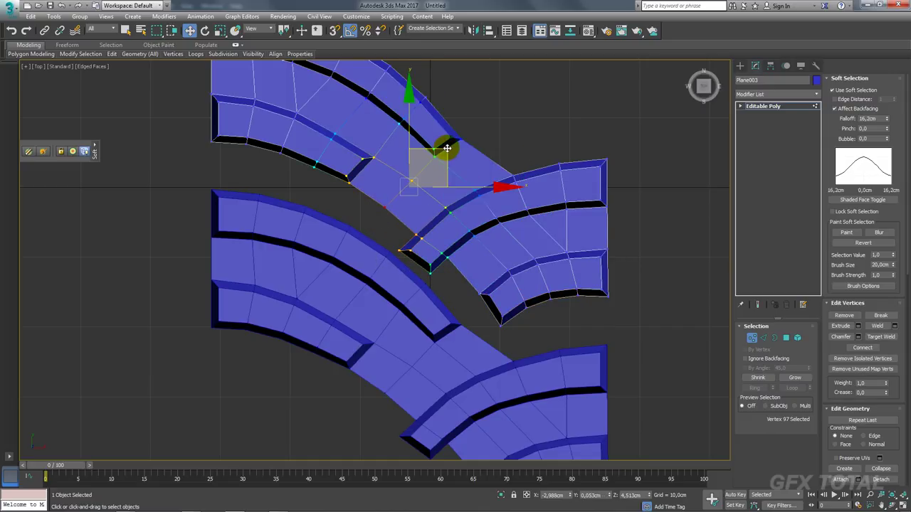
pyautogui.moveTo(446, 148); pyautogui.dragTo(453, 147)
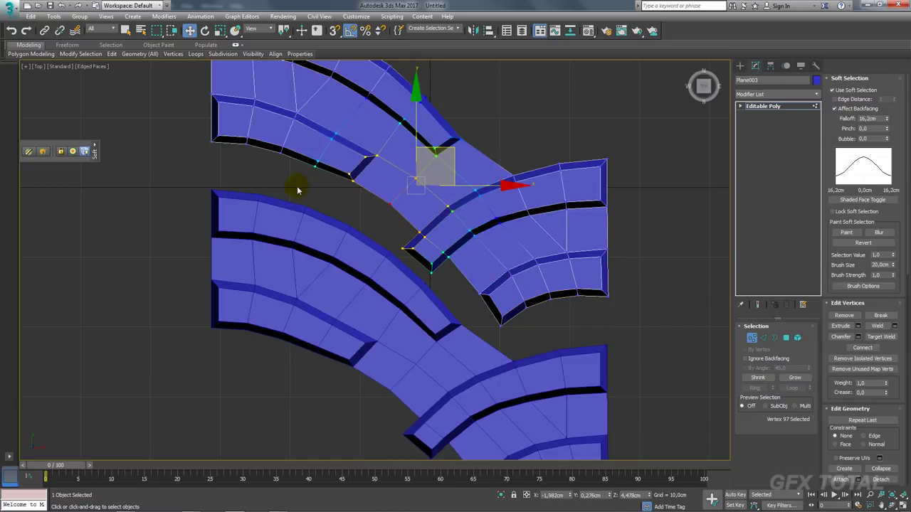
pyautogui.moveTo(298, 188); pyautogui.dragTo(329, 204, button='middle')
pyautogui.moveTo(464, 269); pyautogui.dragTo(411, 292, button='middle')
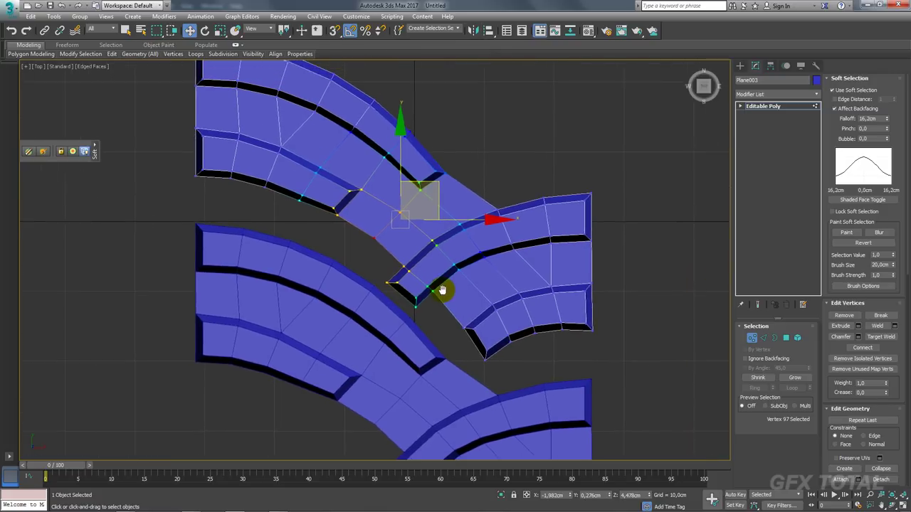
pyautogui.hotkey('ctrl', 'z')
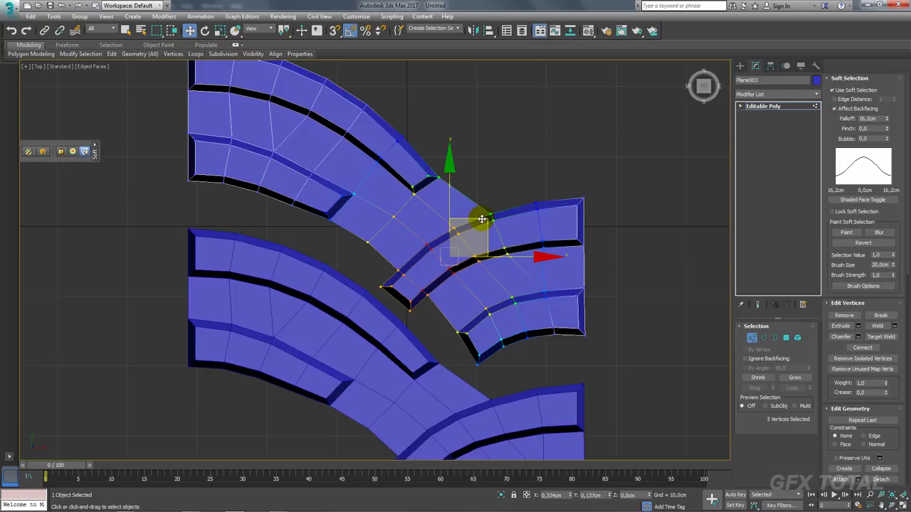
pyautogui.moveTo(477, 193); pyautogui.dragTo(479, 235, button='middle')
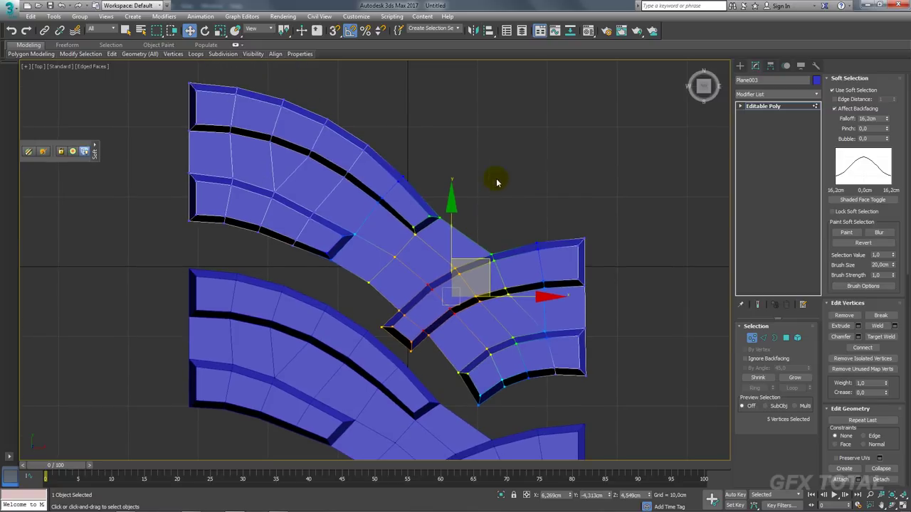
pyautogui.click(420, 229)
pyautogui.moveTo(888, 121); pyautogui.dragTo(880, 123)
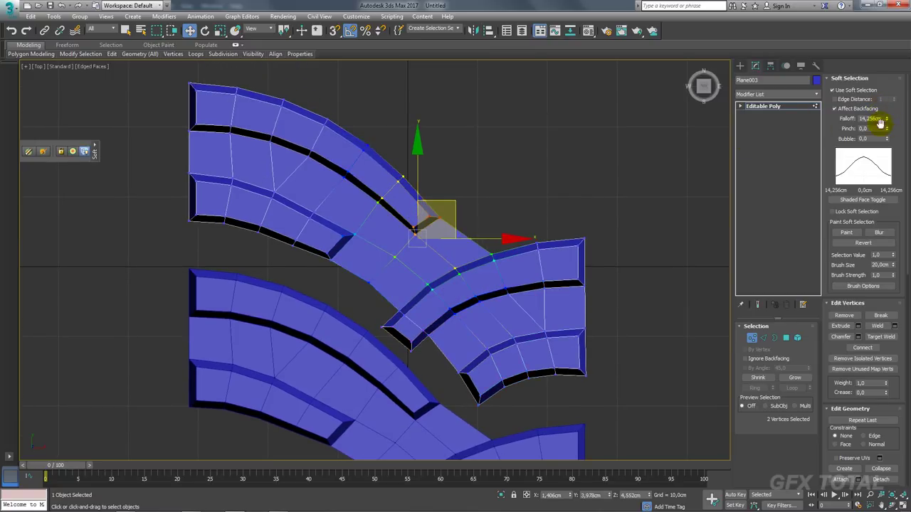
pyautogui.moveTo(436, 203); pyautogui.dragTo(447, 191)
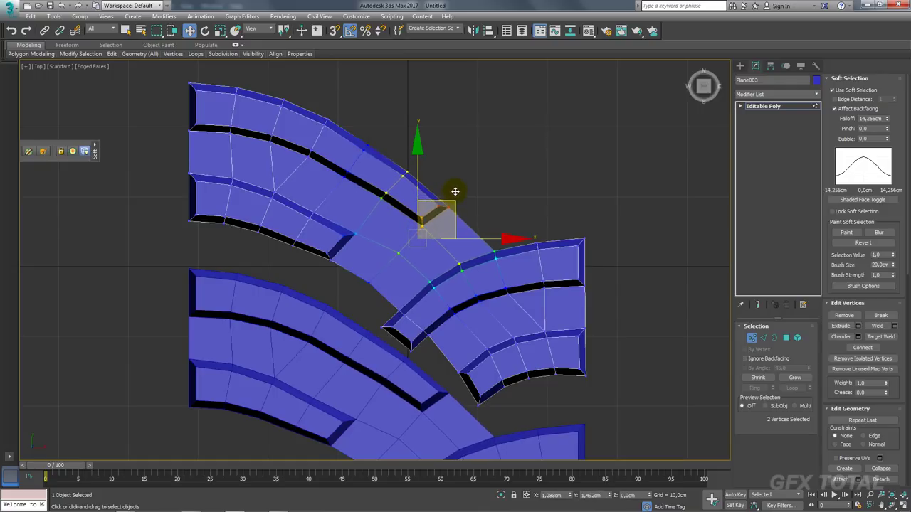
# Move the upper arc vertices up and left, and nudge the branch's right-tip vertices right.
pyautogui.click(356, 164)
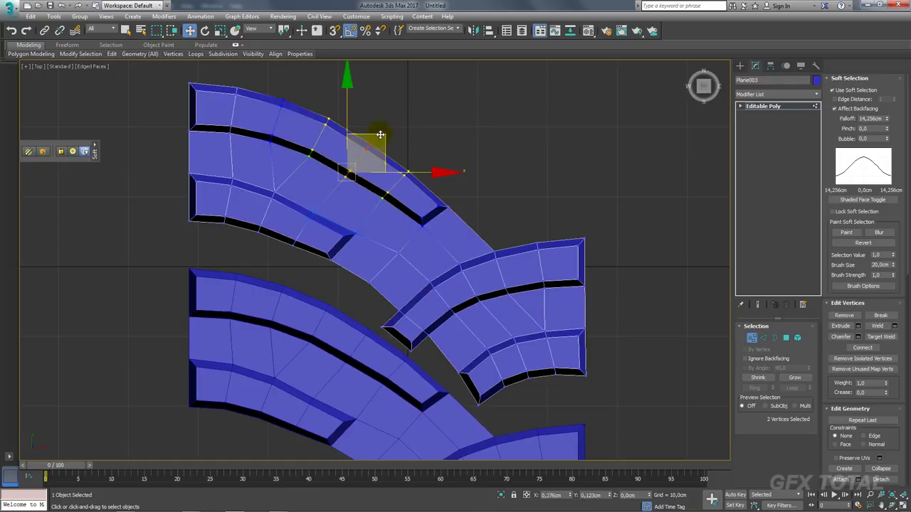
pyautogui.moveTo(339, 105); pyautogui.dragTo(349, 111)
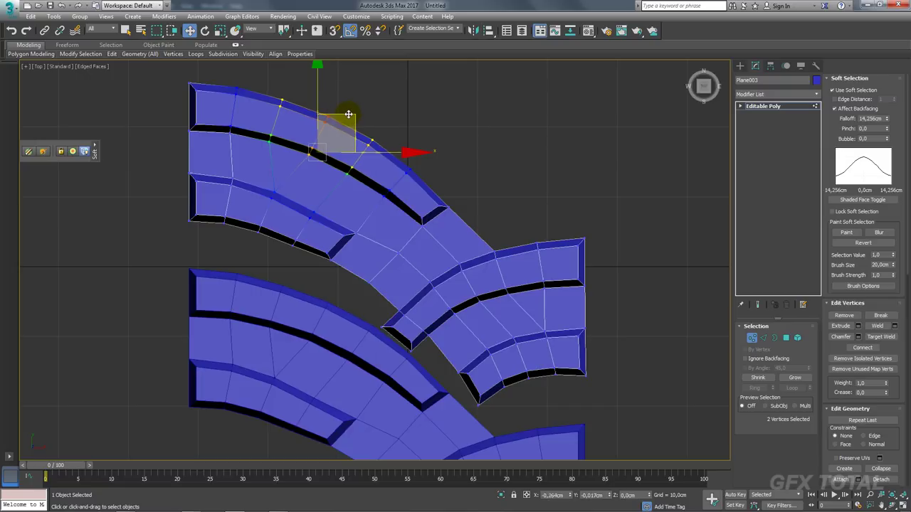
pyautogui.moveTo(458, 177); pyautogui.dragTo(495, 225, button='middle')
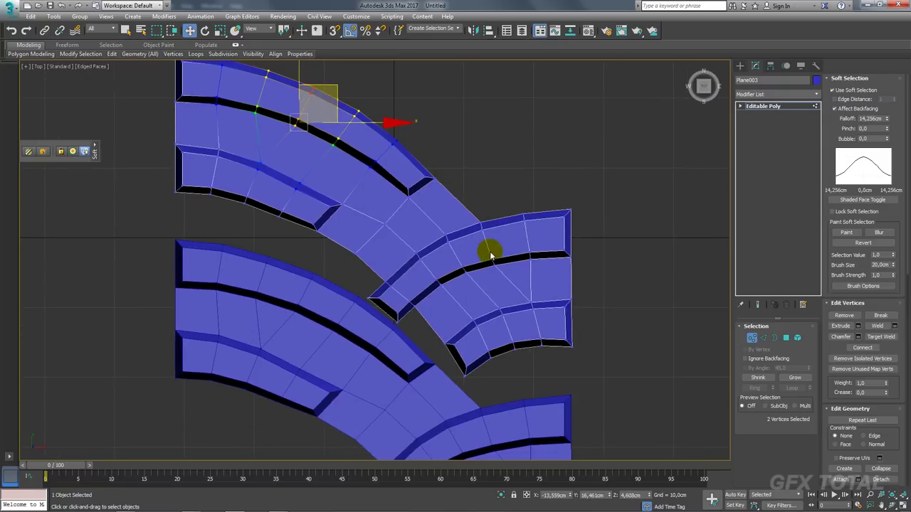
pyautogui.moveTo(474, 214)
pyautogui.mouseDown()
pyautogui.moveTo(498, 230)
pyautogui.moveTo(517, 212)
pyautogui.moveTo(565, 227)
pyautogui.mouseUp()
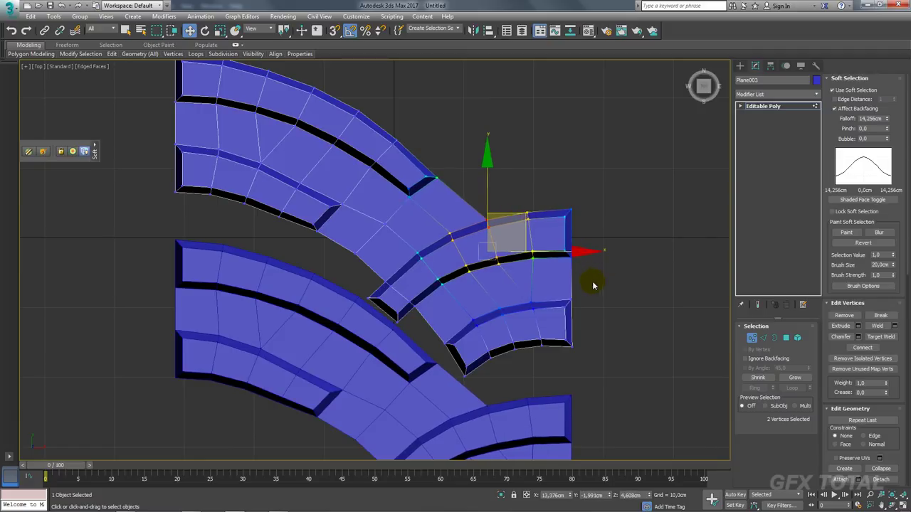
pyautogui.click(555, 247)
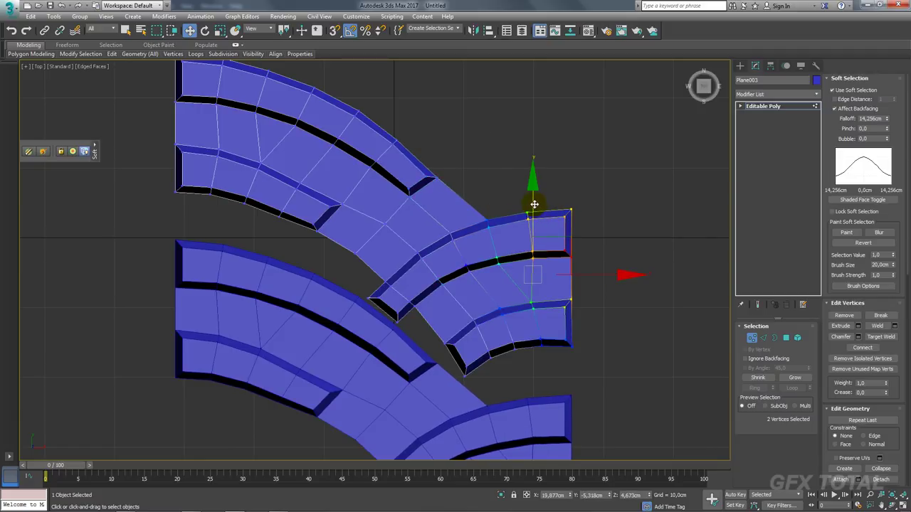
pyautogui.moveTo(541, 214); pyautogui.dragTo(545, 214)
# Nudge the branch's lower-edge vertices up and right, then return to the Editable Poly object level.
pyautogui.click(506, 256)
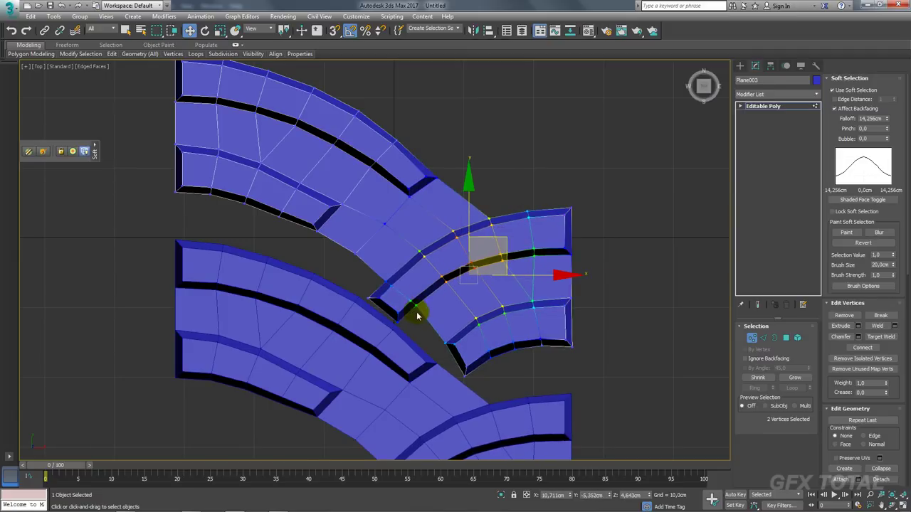
pyautogui.click(410, 268)
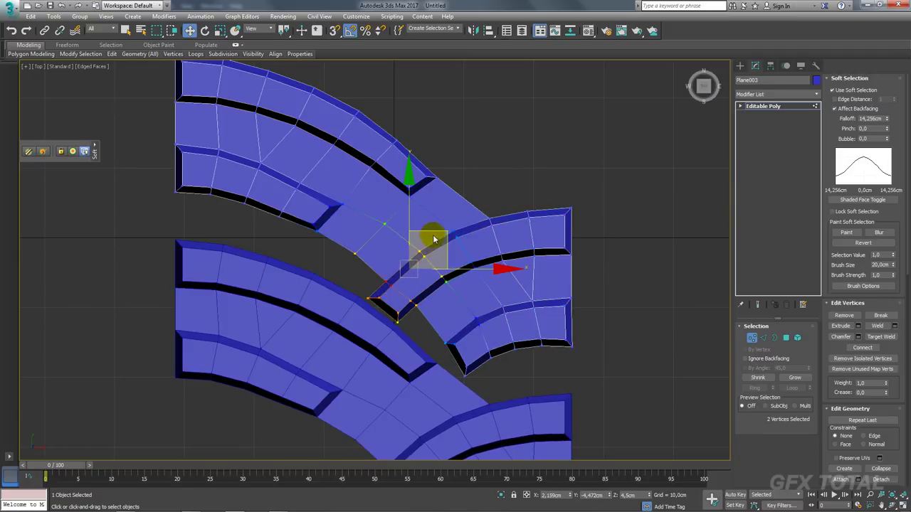
pyautogui.moveTo(387, 299); pyautogui.dragTo(425, 250, button='middle')
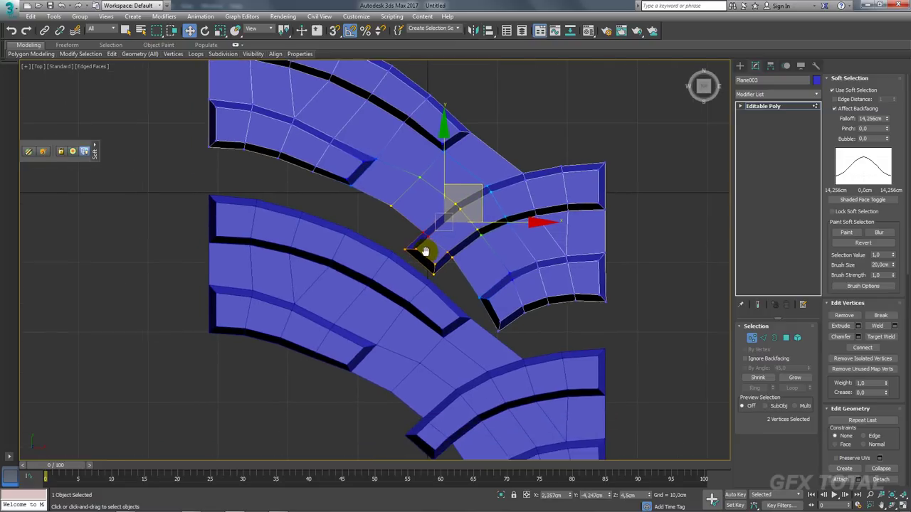
pyautogui.moveTo(509, 334); pyautogui.dragTo(476, 292, button='middle')
pyautogui.click(463, 276)
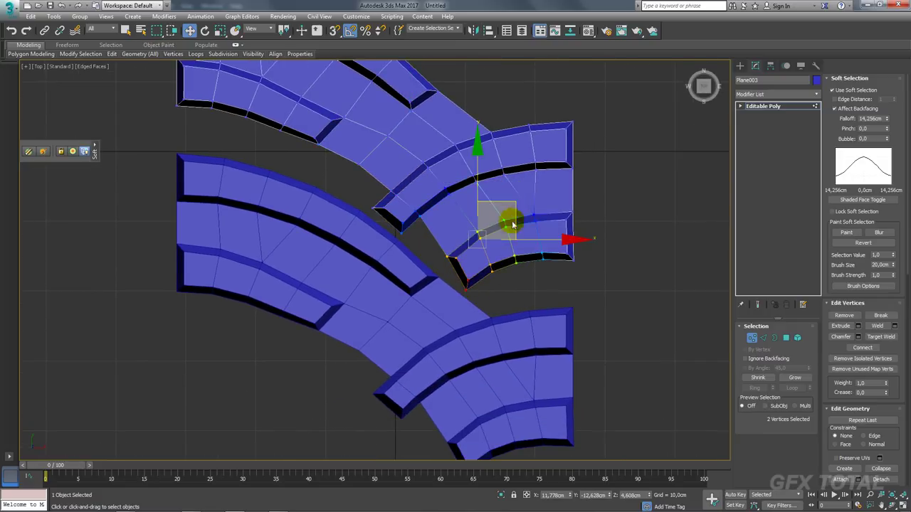
pyautogui.moveTo(515, 204); pyautogui.dragTo(520, 197)
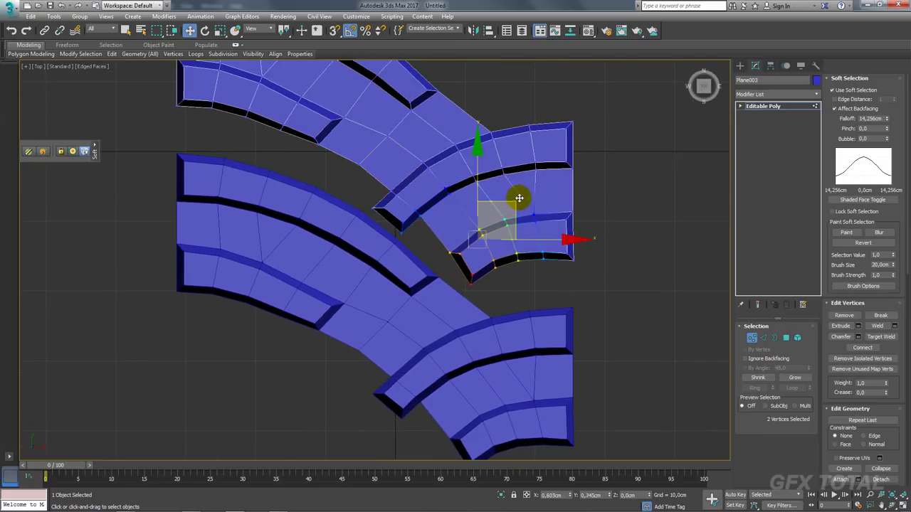
pyautogui.click(777, 107)
pyautogui.scroll(-4, 387, 275)
pyautogui.scroll(2, 378, 286)
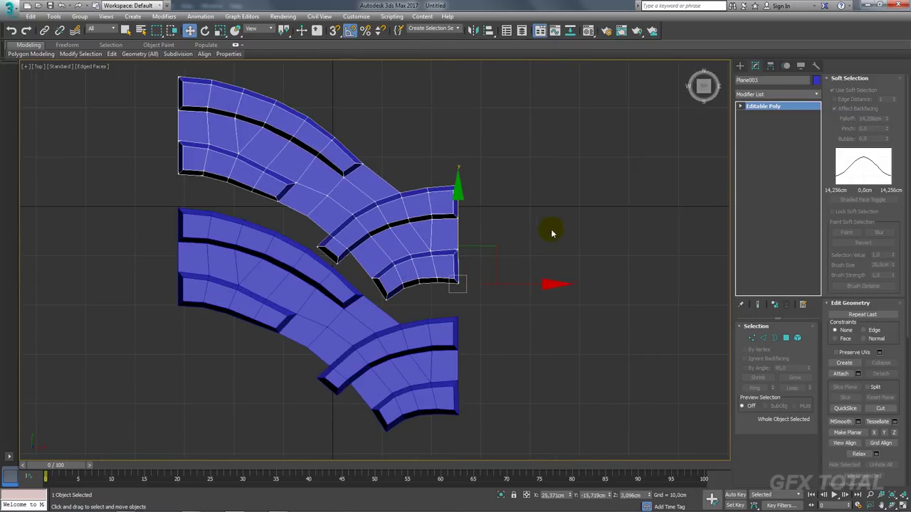
# Make both strips unique, attach the upper strip to the lower one, and switch to Edge mode.
pyautogui.keyDown('ctrl'); pyautogui.click(381, 360); pyautogui.keyUp('ctrl')
pyautogui.click(776, 305)
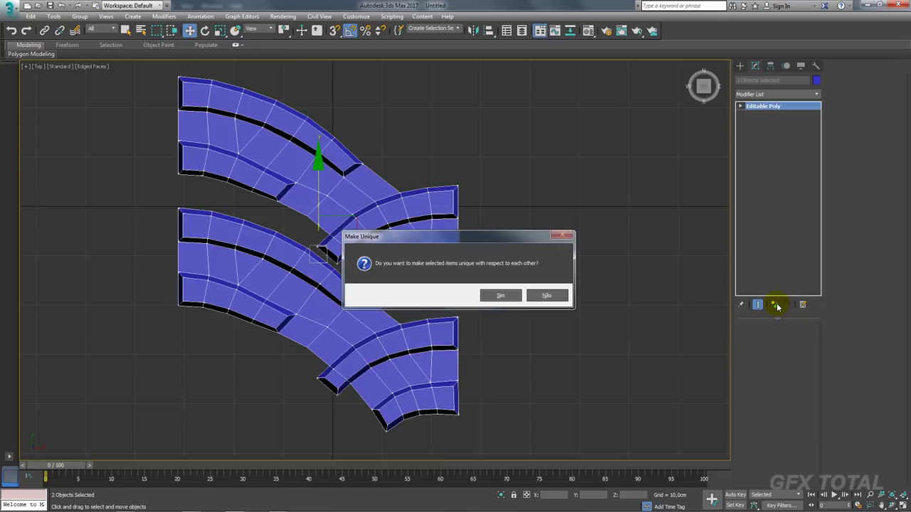
pyautogui.click(537, 299)
pyautogui.click(329, 285)
pyautogui.moveTo(330, 285); pyautogui.dragTo(368, 305, button='middle')
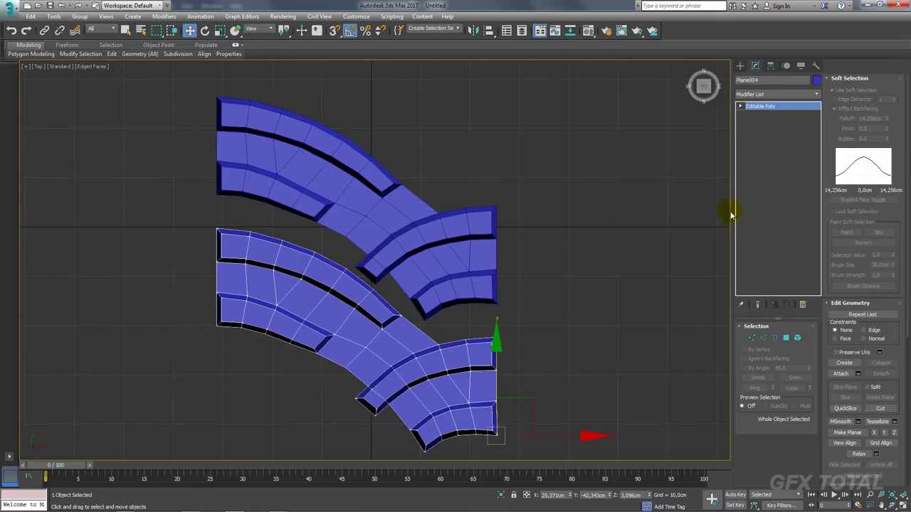
pyautogui.click(452, 289)
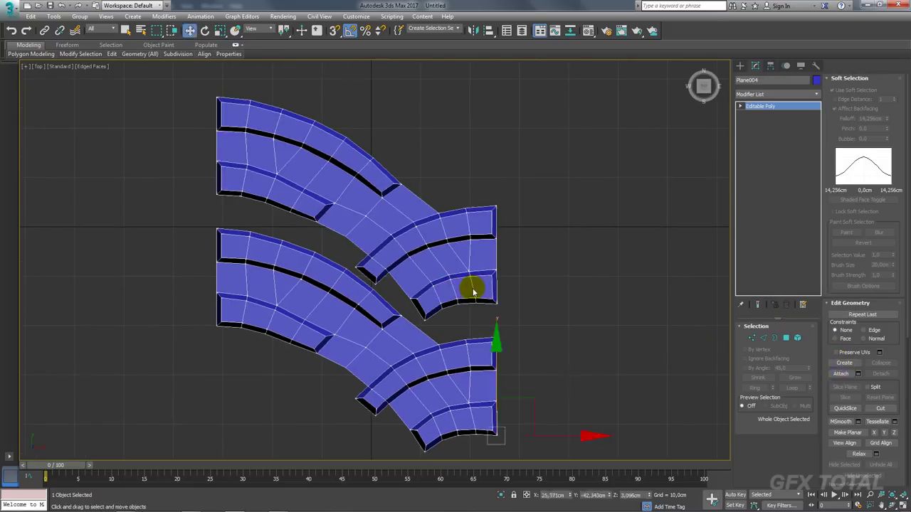
pyautogui.click(763, 338)
pyautogui.scroll(4, 259, 228)
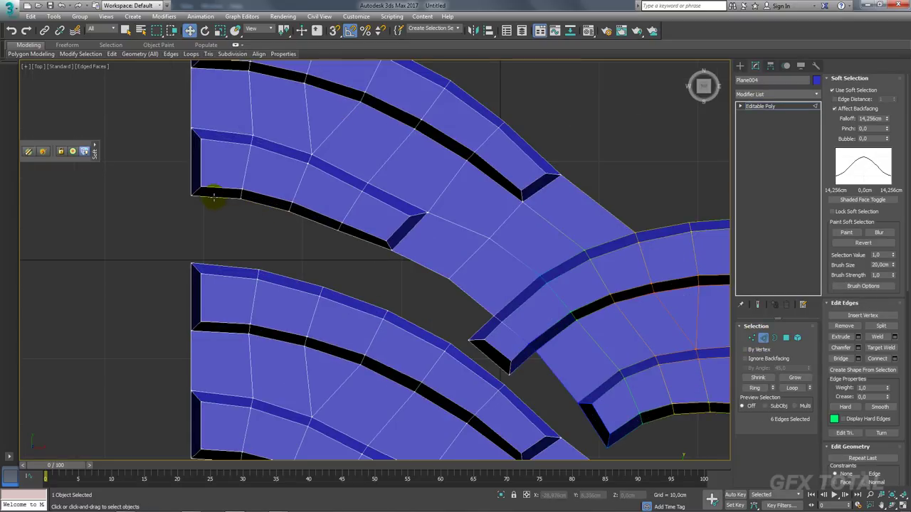
# Turn off Soft Selection and bridge the left-end gap between the upper and lower strip edges.
pyautogui.click(838, 90)
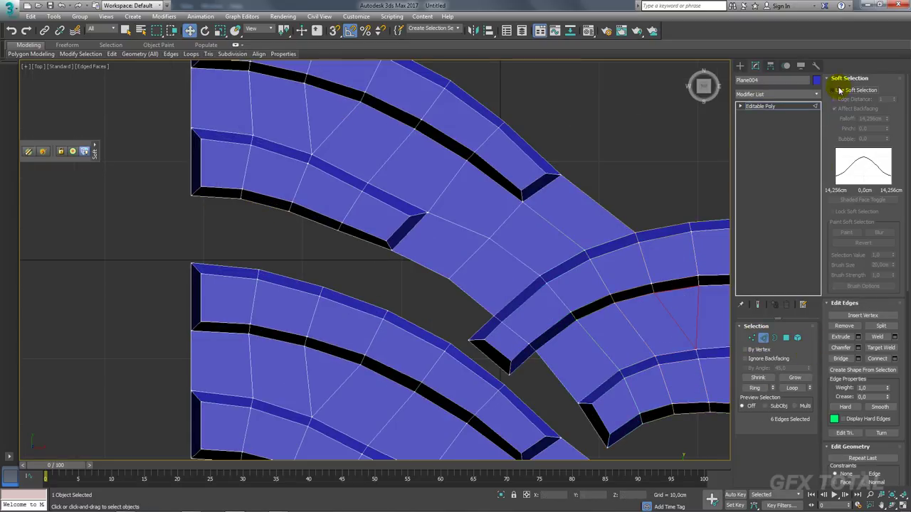
pyautogui.click(216, 193)
pyautogui.keyDown('ctrl'); pyautogui.click(232, 268); pyautogui.keyUp('ctrl')
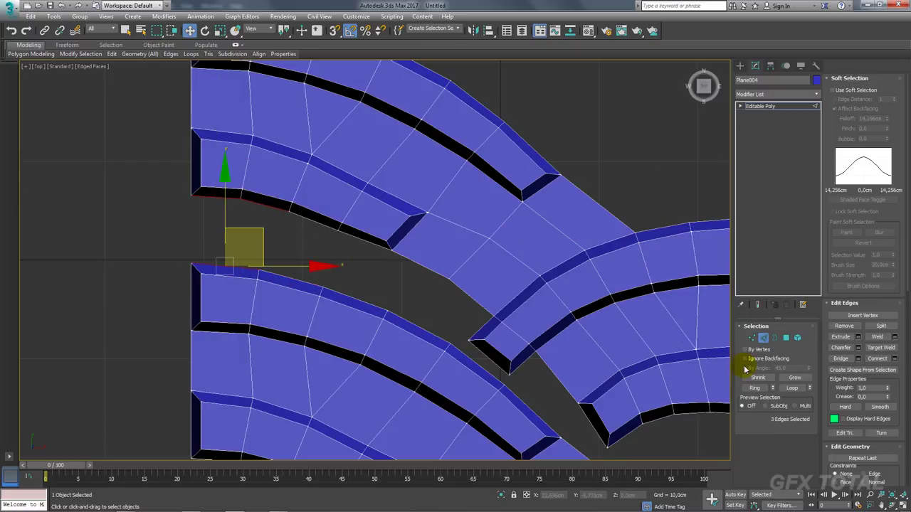
pyautogui.click(844, 358)
pyautogui.scroll(-3, 434, 284)
pyautogui.scroll(5, 409, 285)
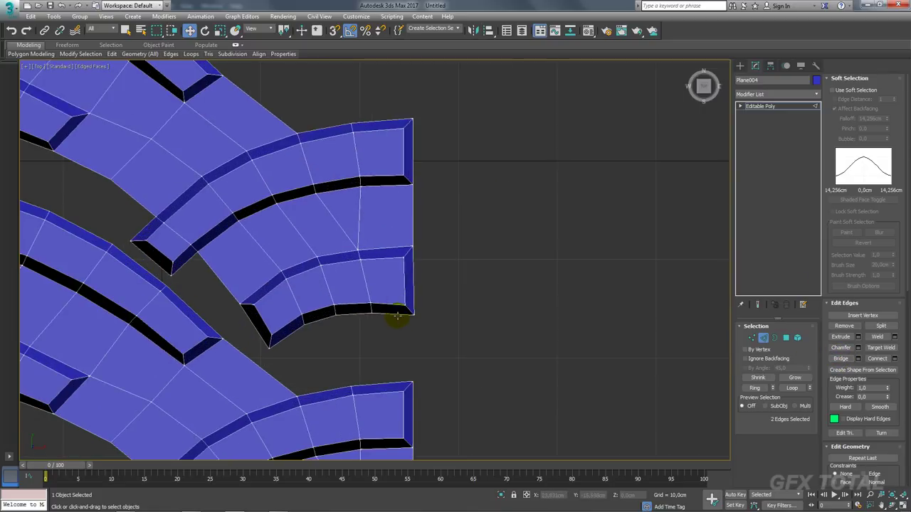
# Bridge the right-end gap below the branch tip, then select the remaining hole's border.
pyautogui.click(396, 314)
pyautogui.keyDown('ctrl'); pyautogui.click(399, 385); pyautogui.keyUp('ctrl')
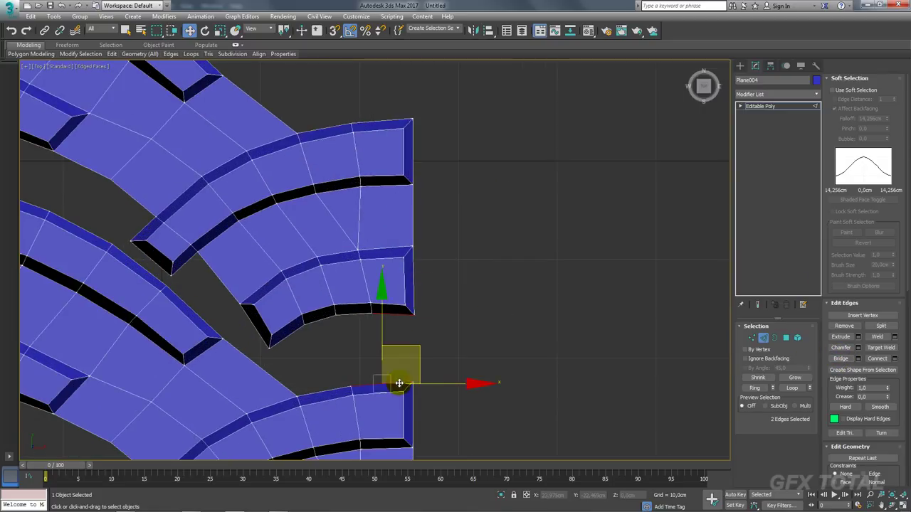
pyautogui.click(842, 359)
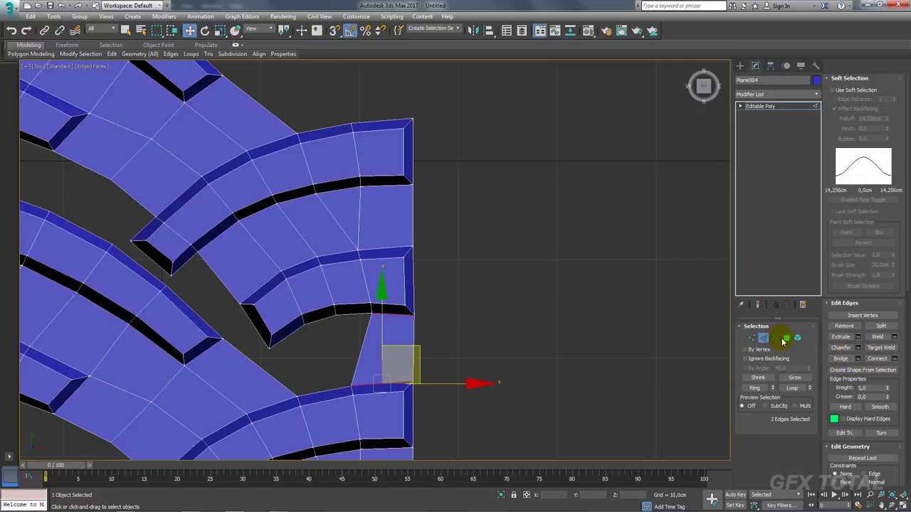
pyautogui.click(776, 339)
pyautogui.click(362, 314)
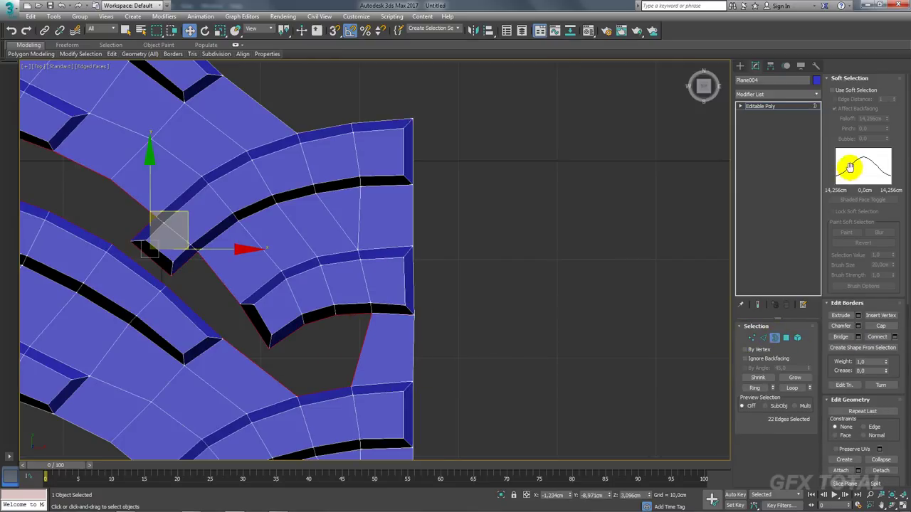
# Cap the selected border to close the remaining hole between the strips.
pyautogui.click(881, 326)
pyautogui.moveTo(265, 249); pyautogui.dragTo(578, 266, button='middle')
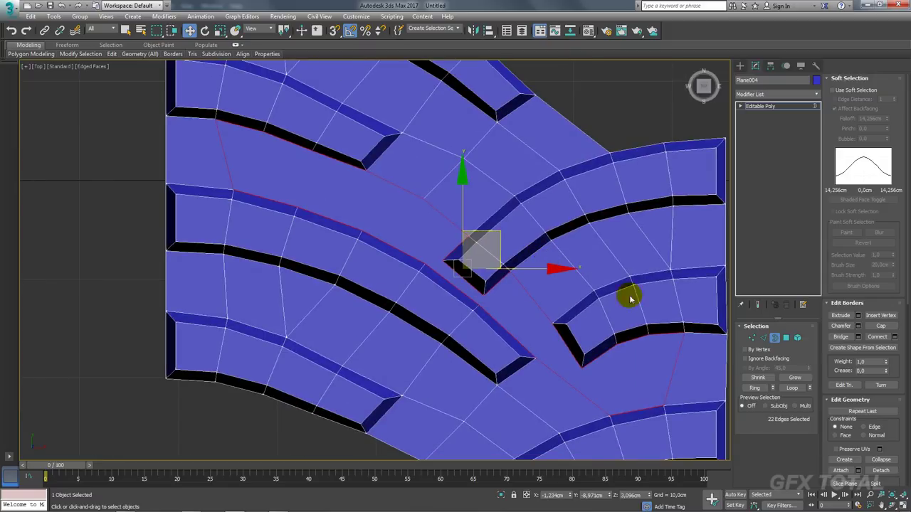
pyautogui.click(752, 337)
pyautogui.moveTo(340, 175); pyautogui.dragTo(304, 218, button='middle')
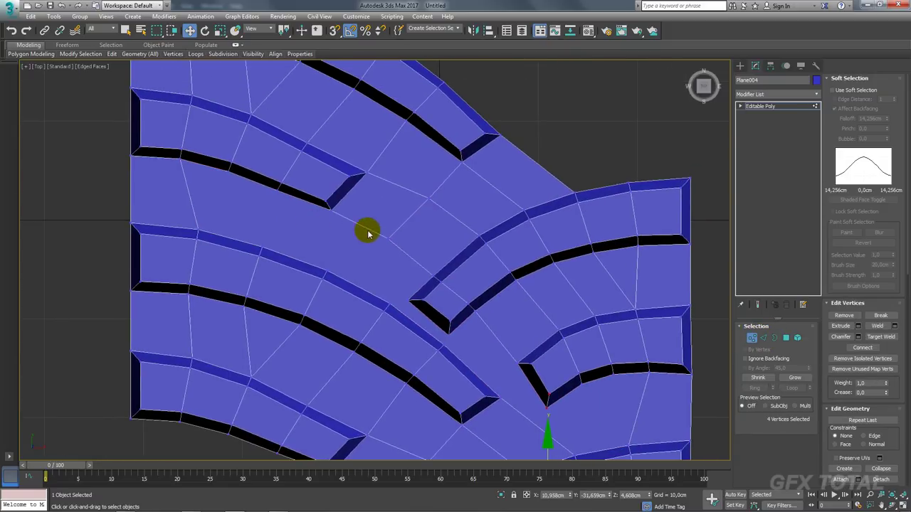
pyautogui.scroll(2, 409, 290)
# Pull the notch-tip vertices down and right, then select the lower notch corner vertices.
pyautogui.moveTo(370, 297); pyautogui.dragTo(419, 317)
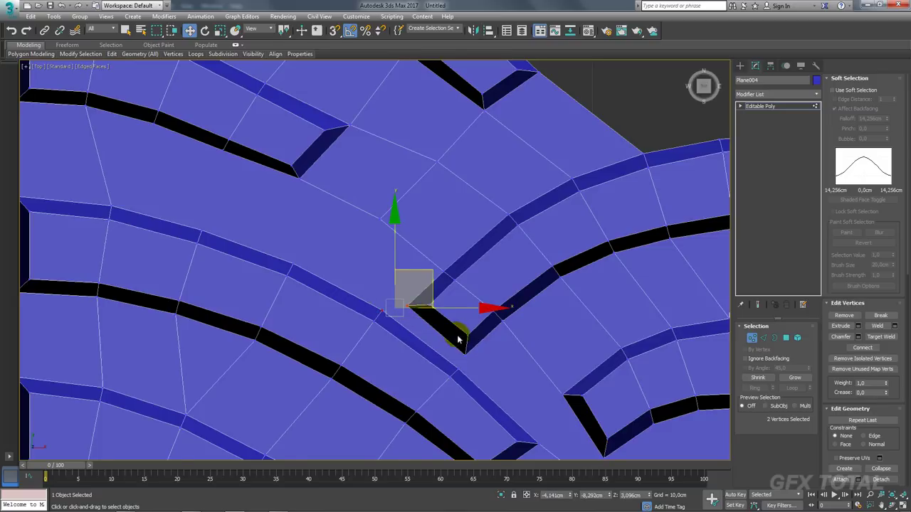
pyautogui.moveTo(460, 337); pyautogui.dragTo(327, 296, button='middle')
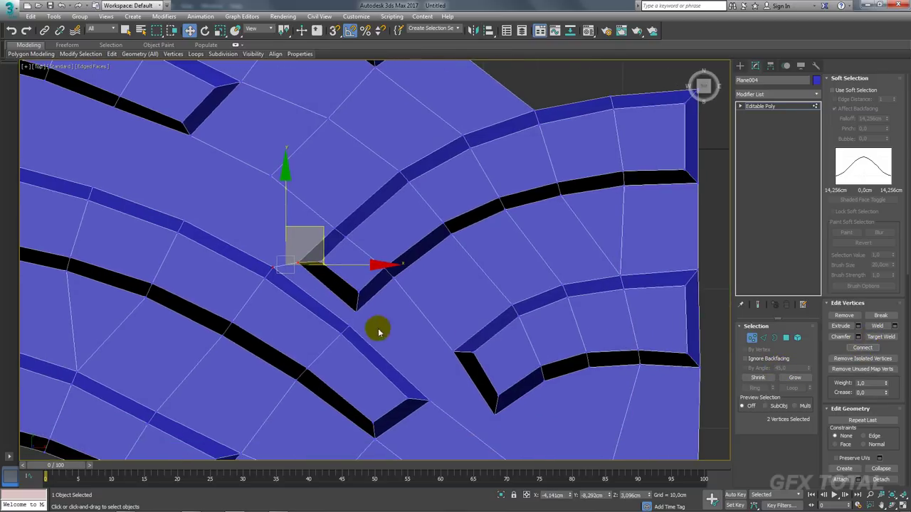
pyautogui.moveTo(350, 320); pyautogui.dragTo(382, 335)
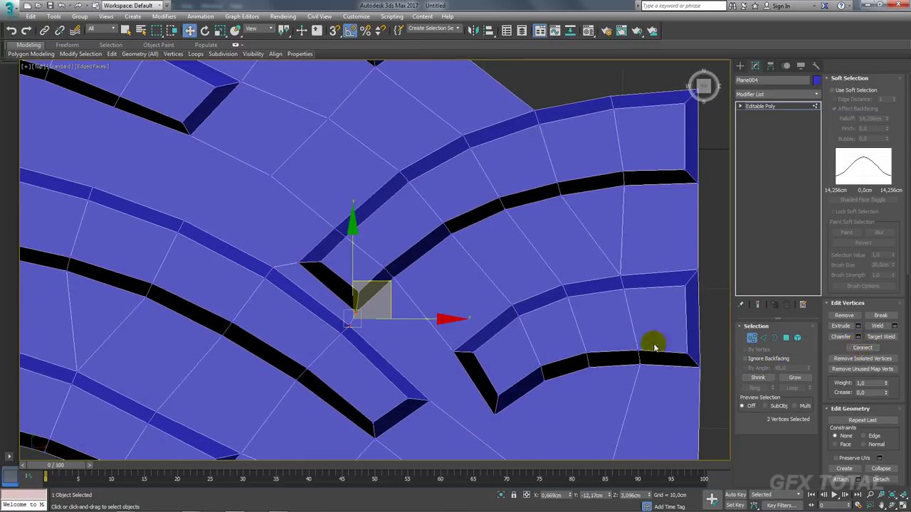
pyautogui.moveTo(380, 326); pyautogui.dragTo(341, 273, button='middle')
pyautogui.moveTo(402, 284)
pyautogui.mouseDown()
pyautogui.moveTo(415, 359)
pyautogui.moveTo(420, 306)
pyautogui.mouseUp()
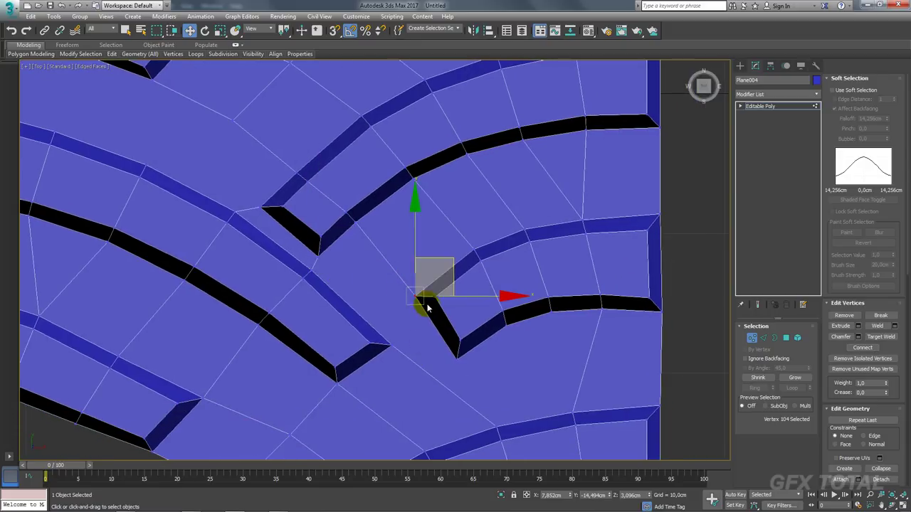
pyautogui.keyDown('ctrl'); pyautogui.click(389, 347); pyautogui.keyUp('ctrl')
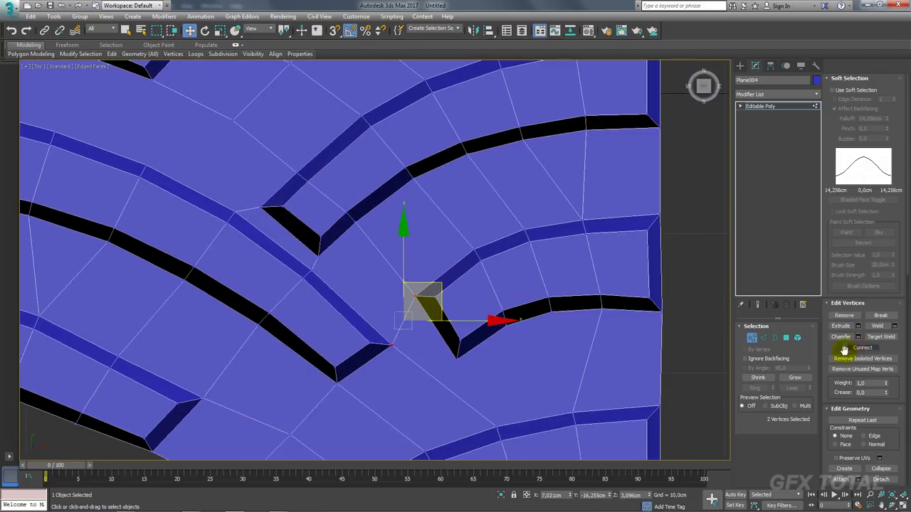
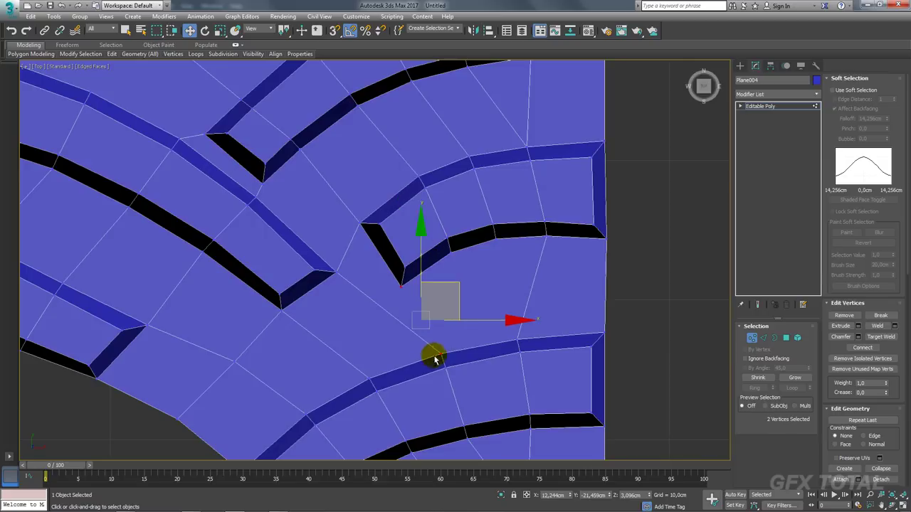
# Connect the selected vertex pair, then pick a notch-corner vertex and its opposite vertex.
pyautogui.click(861, 349)
pyautogui.moveTo(417, 289); pyautogui.dragTo(371, 265, button='middle')
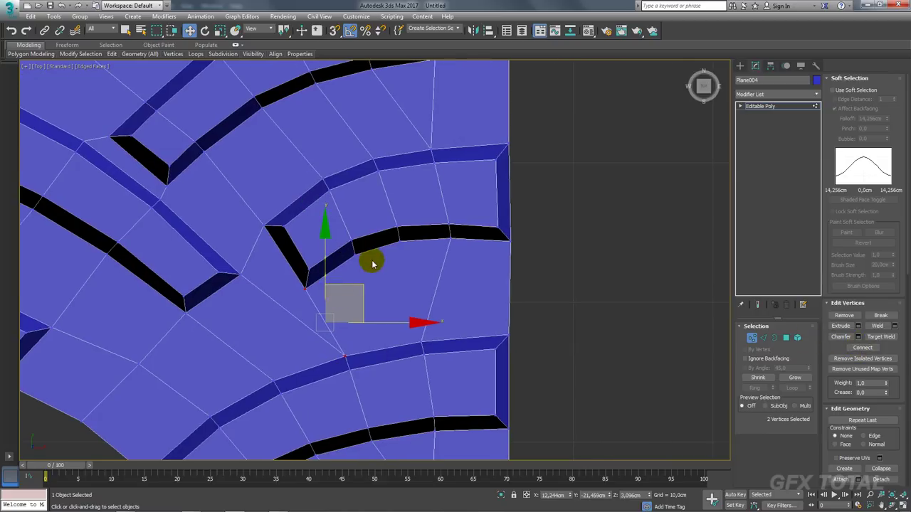
pyautogui.click(359, 258)
pyautogui.keyDown('ctrl'); pyautogui.click(425, 343); pyautogui.keyUp('ctrl')
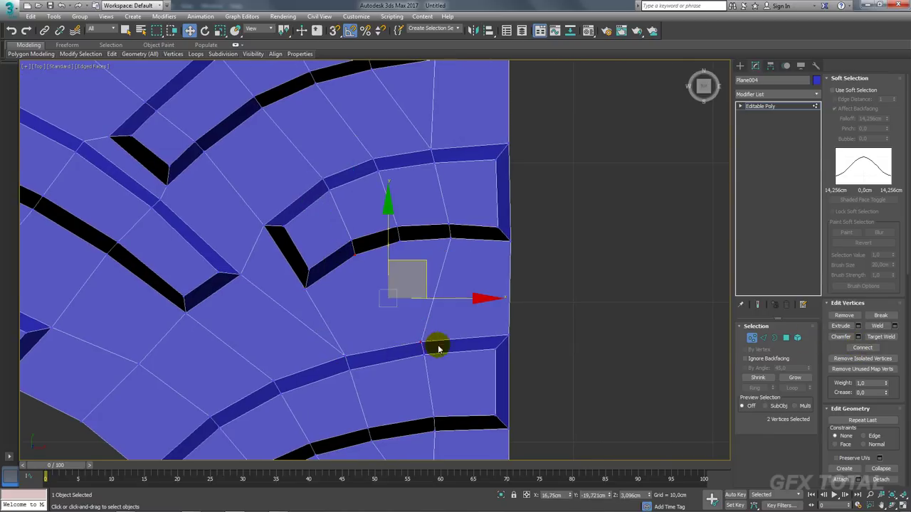
pyautogui.scroll(-2, 441, 246)
pyautogui.moveTo(441, 246); pyautogui.dragTo(374, 250, button='middle')
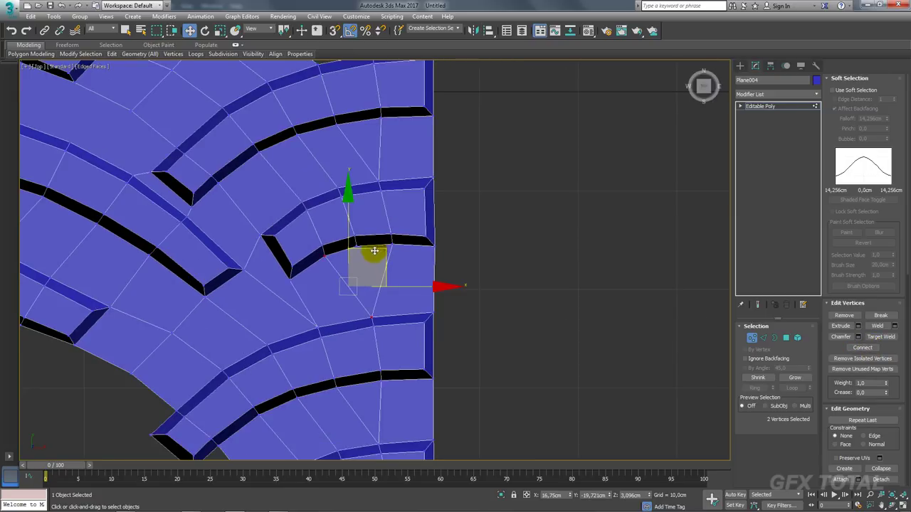
# Inspect the triangular face beside the notch in Polygon mode, then select a new vertex pair.
pyautogui.click(786, 337)
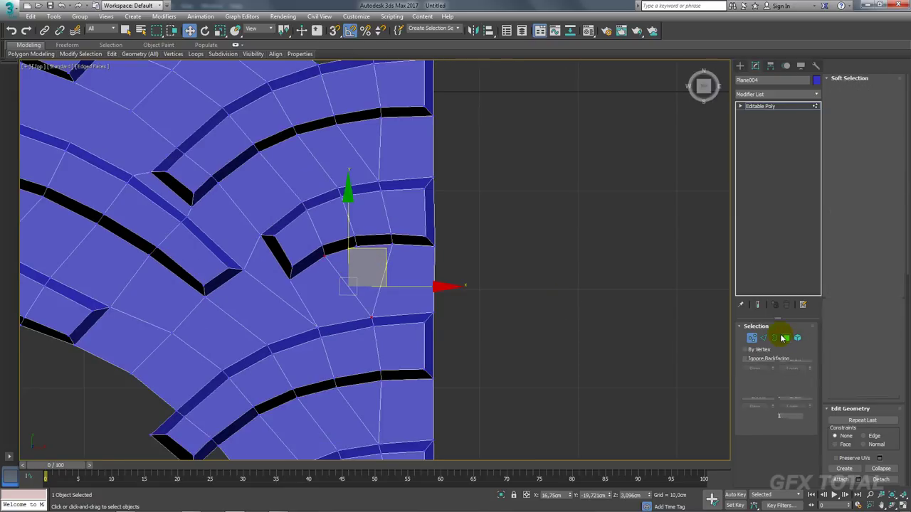
pyautogui.click(357, 257)
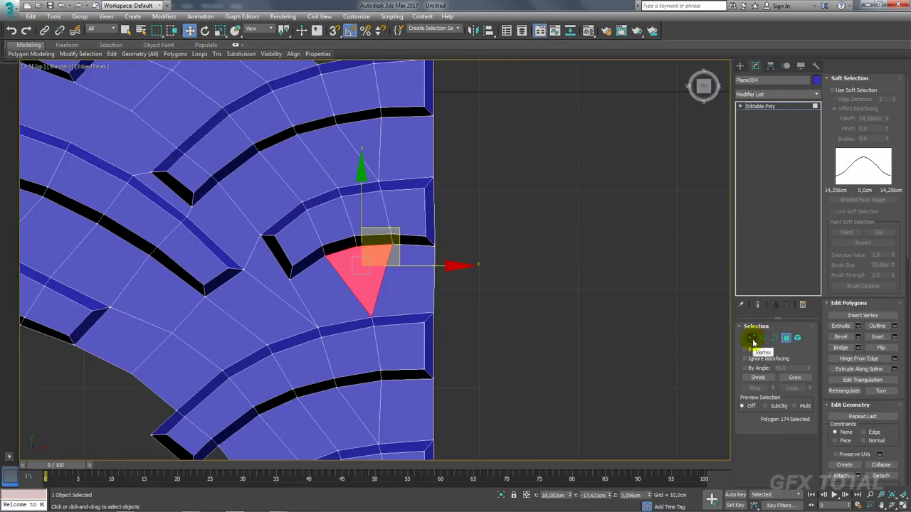
pyautogui.click(752, 338)
pyautogui.click(357, 264)
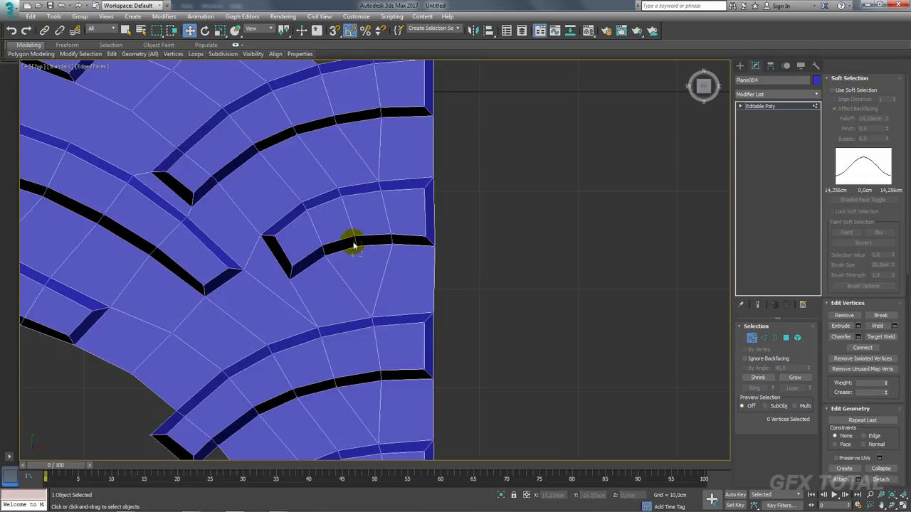
pyautogui.click(354, 246)
pyautogui.keyDown('ctrl'); pyautogui.click(371, 315); pyautogui.keyUp('ctrl')
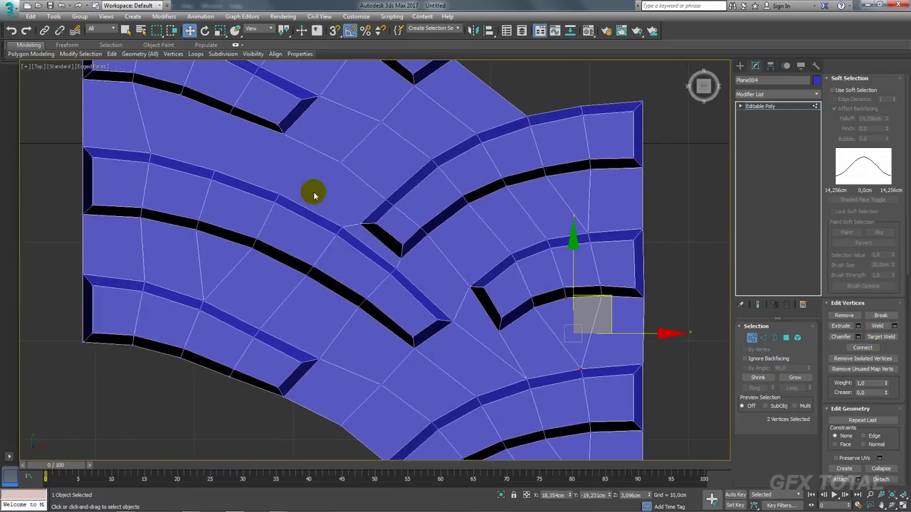
# Connect a notch-corner vertex to its opposite vertex in the upper tread, then select the next pair.
pyautogui.moveTo(425, 298)
pyautogui.mouseDown(button='middle')
pyautogui.moveTo(365, 209)
pyautogui.moveTo(380, 240)
pyautogui.mouseUp(button='middle')
pyautogui.scroll(2, 370, 213)
pyautogui.click(391, 197)
pyautogui.click(311, 299)
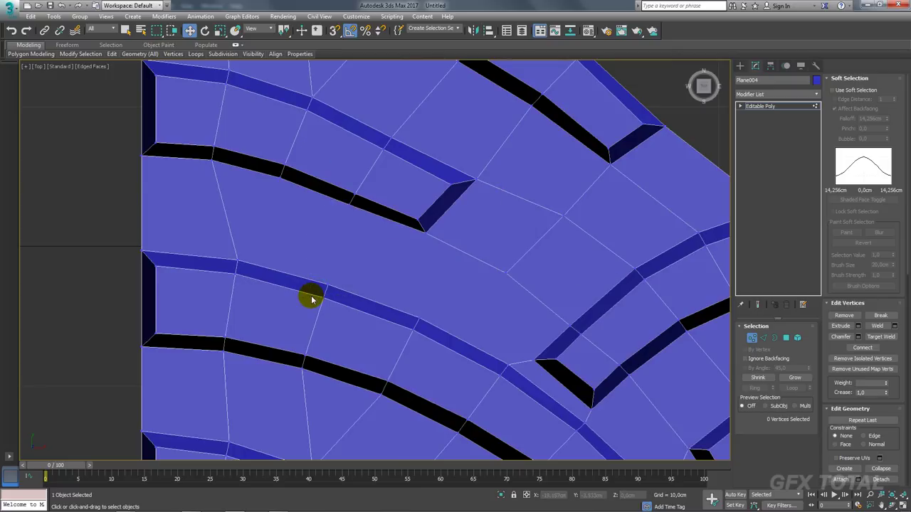
pyautogui.click(327, 286)
pyautogui.keyDown('ctrl'); pyautogui.click(349, 204); pyautogui.keyUp('ctrl')
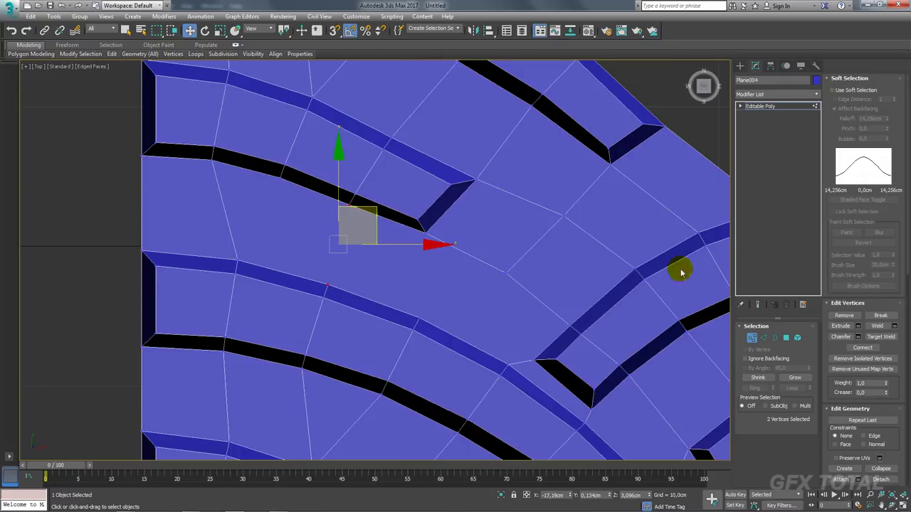
pyautogui.click(862, 348)
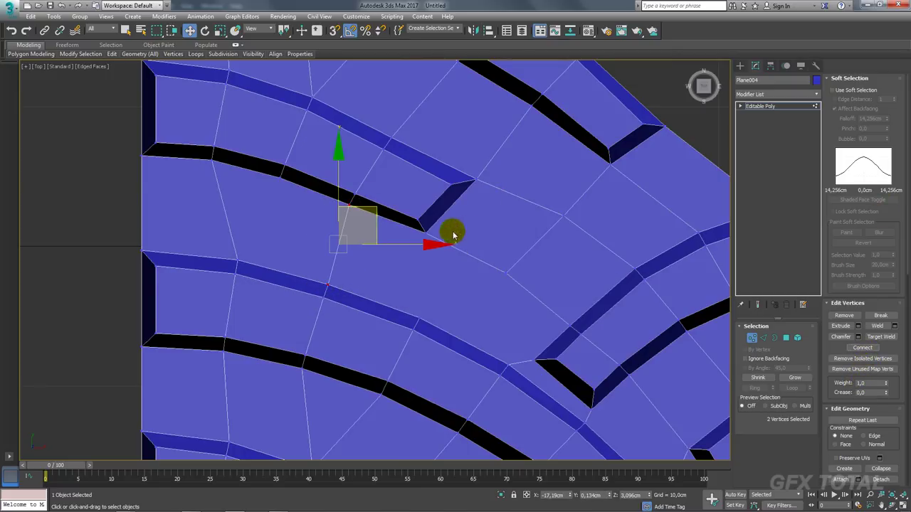
pyautogui.moveTo(454, 235); pyautogui.dragTo(405, 322)
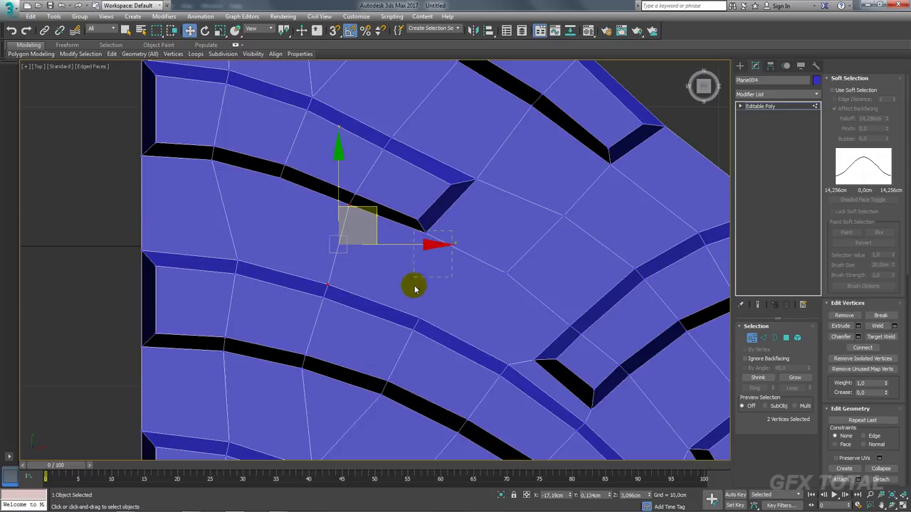
# Connect the selected vertex pair and box-select vertices below the next notch.
pyautogui.click(862, 348)
pyautogui.moveTo(525, 258); pyautogui.dragTo(481, 373)
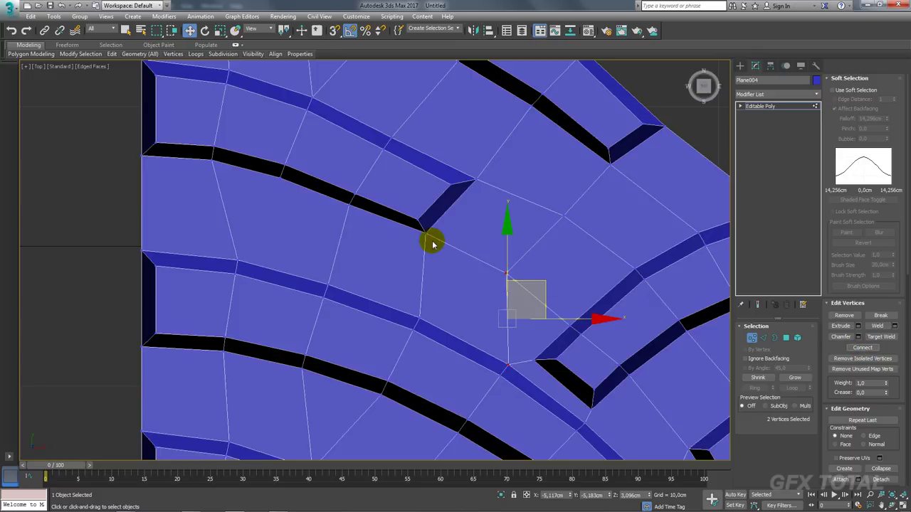
pyautogui.scroll(-2, 456, 254)
pyautogui.scroll(-3, 482, 256)
pyautogui.moveTo(508, 303); pyautogui.dragTo(335, 274, button='middle')
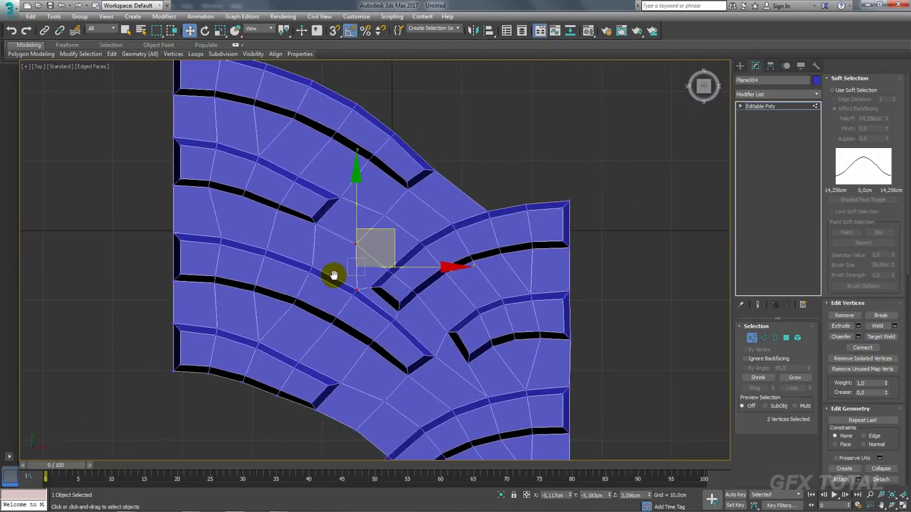
pyautogui.scroll(2, 349, 276)
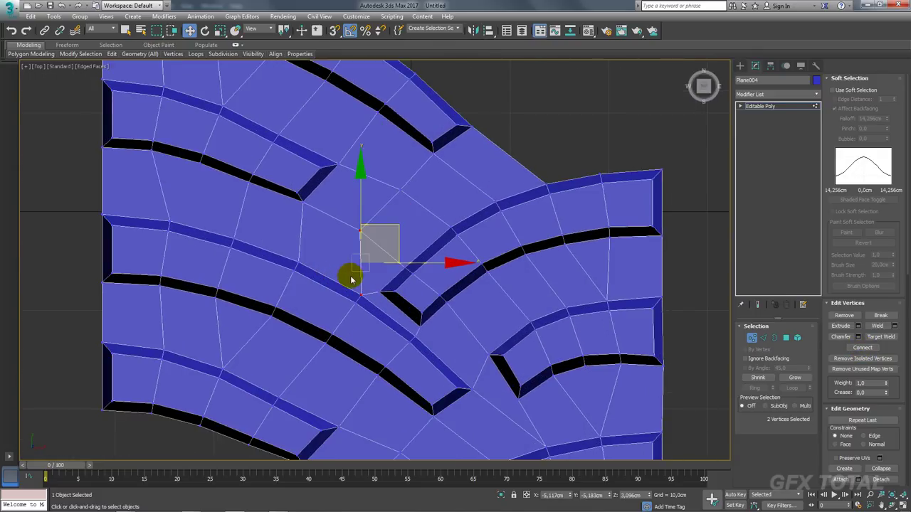
pyautogui.moveTo(291, 245); pyautogui.dragTo(381, 290, button='middle')
pyautogui.scroll(2, 302, 246)
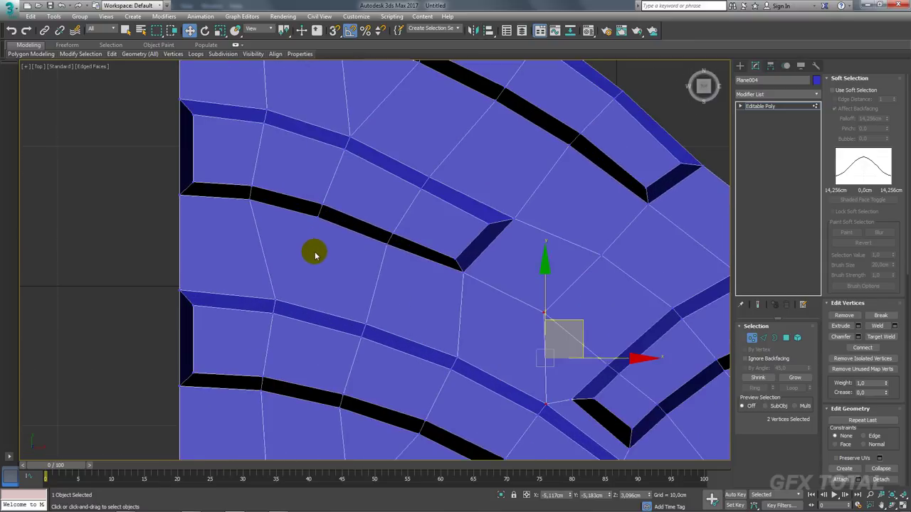
pyautogui.moveTo(326, 214); pyautogui.dragTo(270, 305)
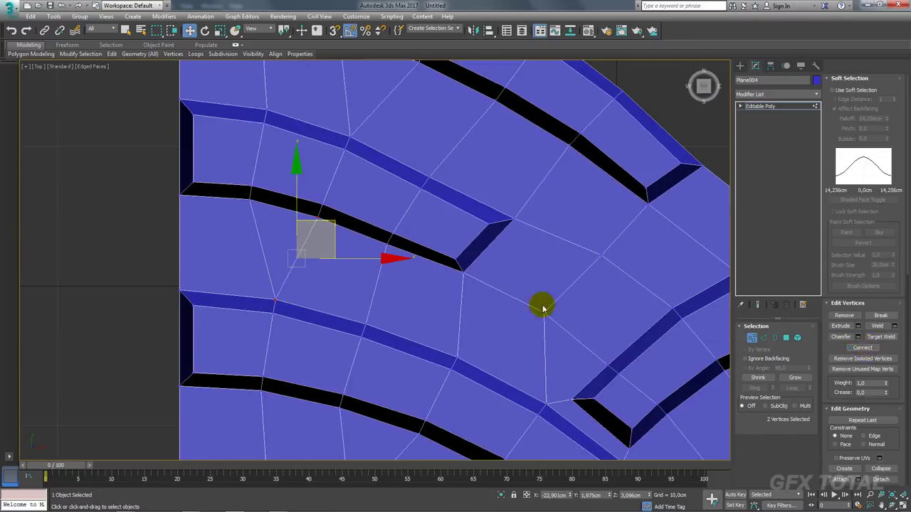
# Check the triangular face by the notch, then select the notch-tip vertex and the one across the face.
pyautogui.click(786, 338)
pyautogui.click(287, 235)
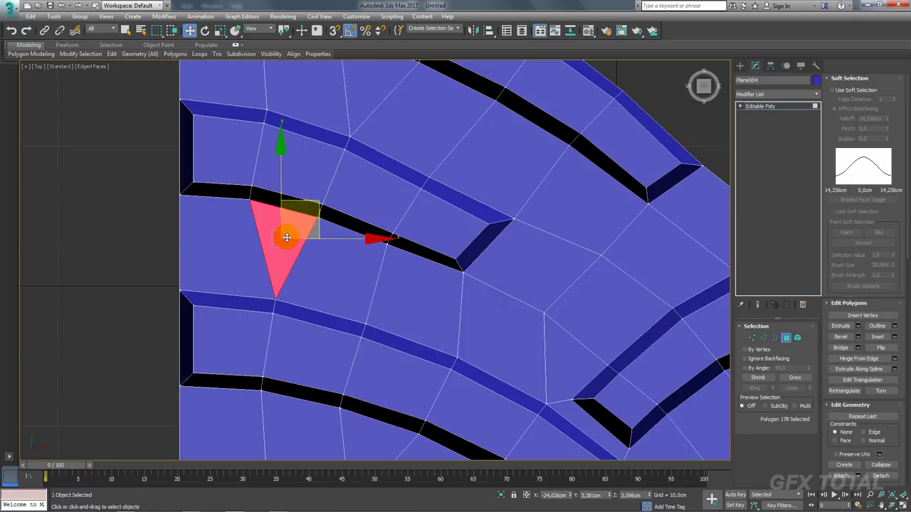
pyautogui.moveTo(459, 296); pyautogui.dragTo(370, 246, button='middle')
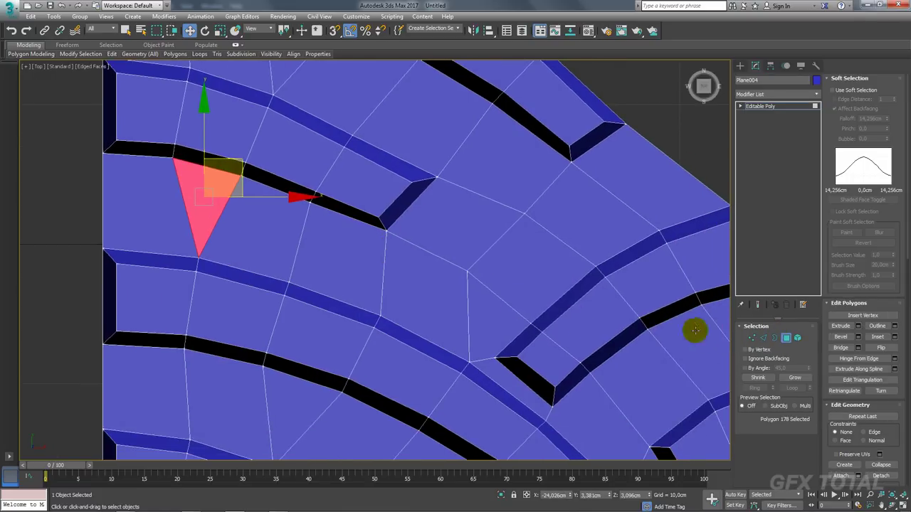
pyautogui.click(751, 337)
pyautogui.moveTo(526, 294); pyautogui.dragTo(430, 265, button='middle')
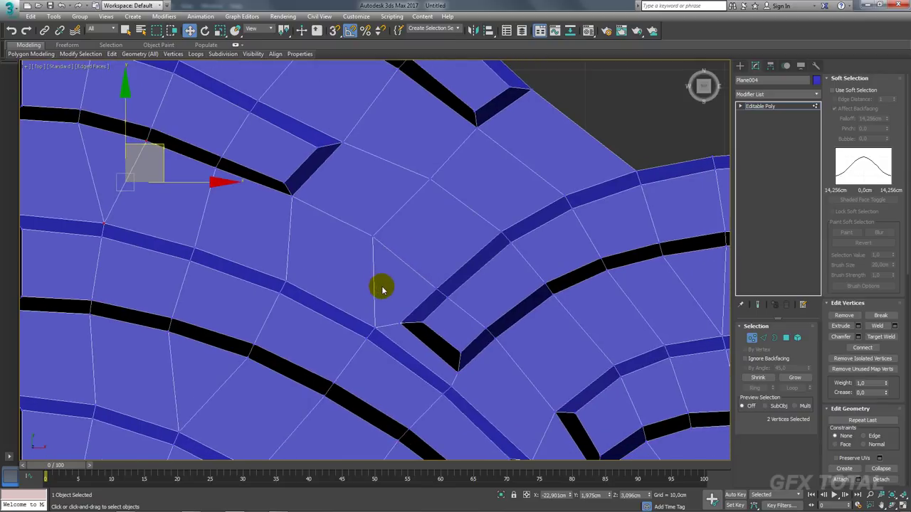
pyautogui.moveTo(356, 275); pyautogui.dragTo(401, 289, button='middle')
pyautogui.click(420, 251)
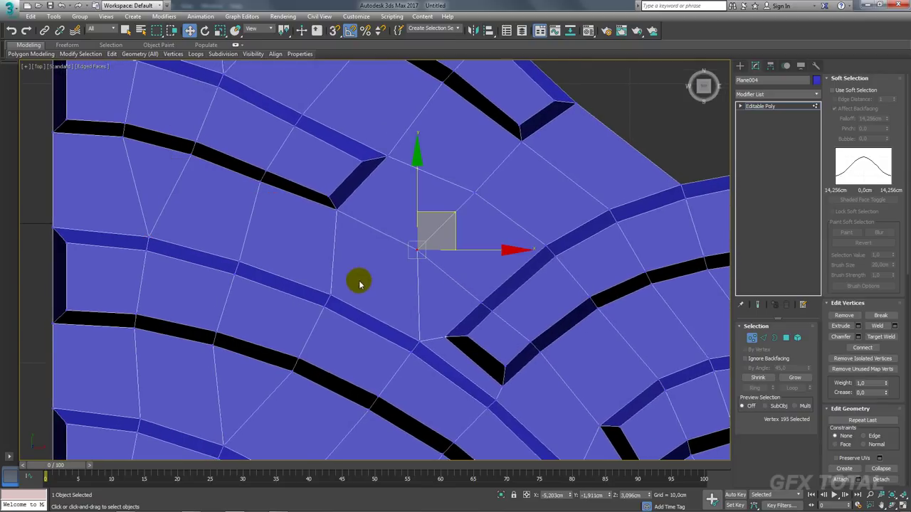
pyautogui.keyDown('ctrl'); pyautogui.click(329, 293); pyautogui.keyUp('ctrl')
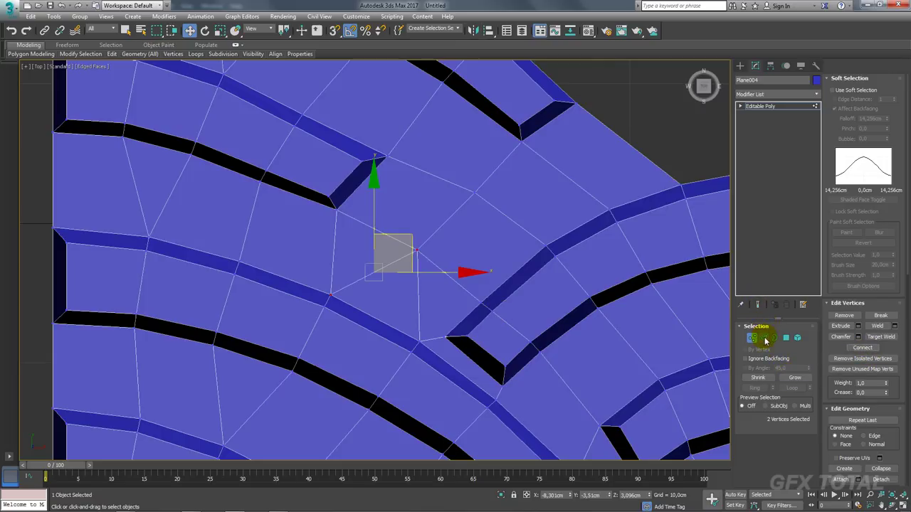
# Connect the selected tread edges and scale the new edge's endpoint slightly inward.
pyautogui.click(762, 338)
pyautogui.moveTo(345, 237); pyautogui.dragTo(406, 272, button='middle')
pyautogui.moveTo(414, 272)
pyautogui.mouseDown()
pyautogui.moveTo(294, 264)
pyautogui.moveTo(223, 220)
pyautogui.mouseUp()
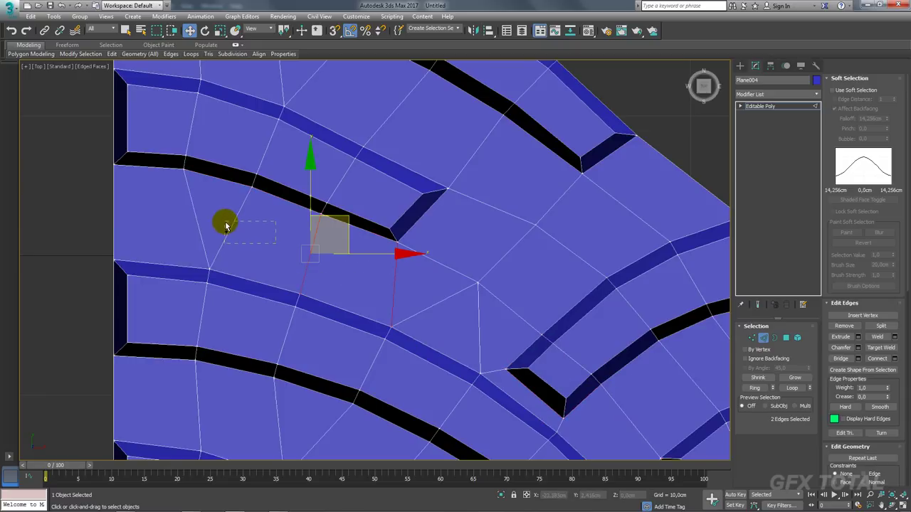
pyautogui.click(882, 362)
pyautogui.press('r')
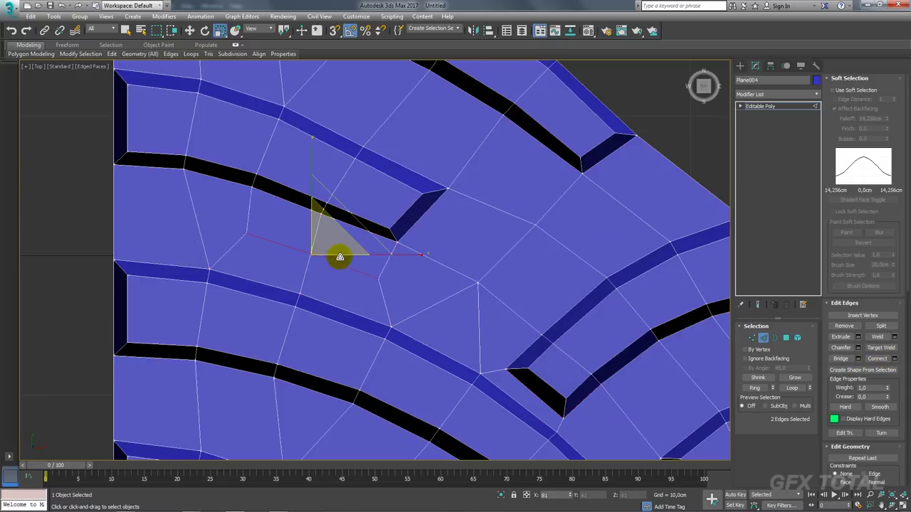
pyautogui.moveTo(339, 257); pyautogui.dragTo(380, 285)
# Select the faces beside the notch and at its outer end, then switch to Edge level.
pyautogui.click(787, 339)
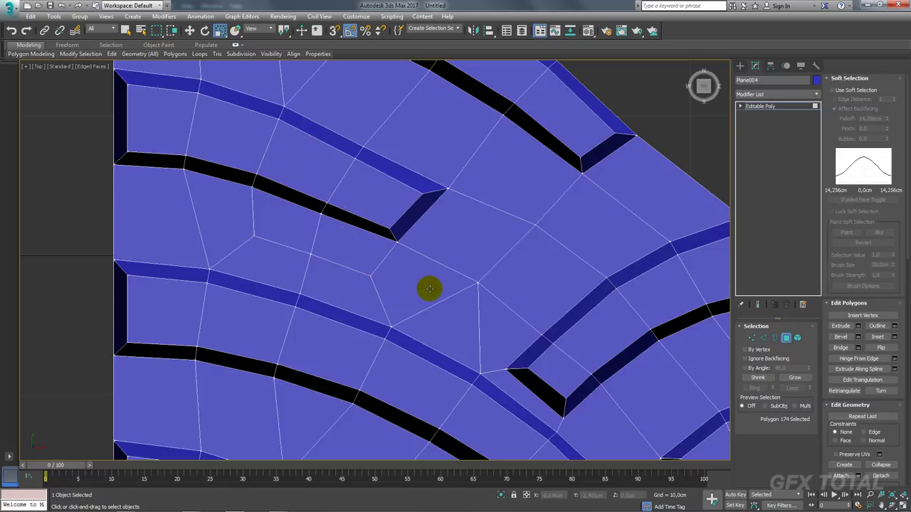
pyautogui.click(422, 288)
pyautogui.click(220, 217)
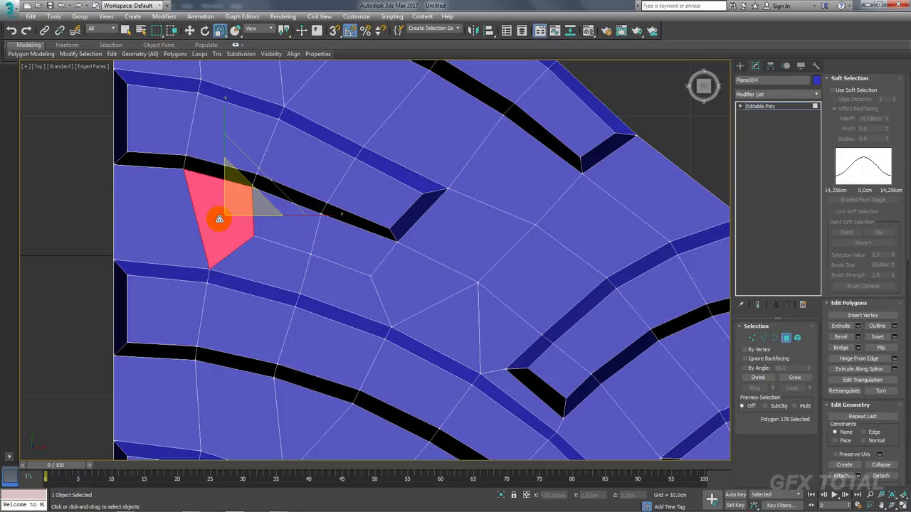
pyautogui.scroll(-3, 399, 287)
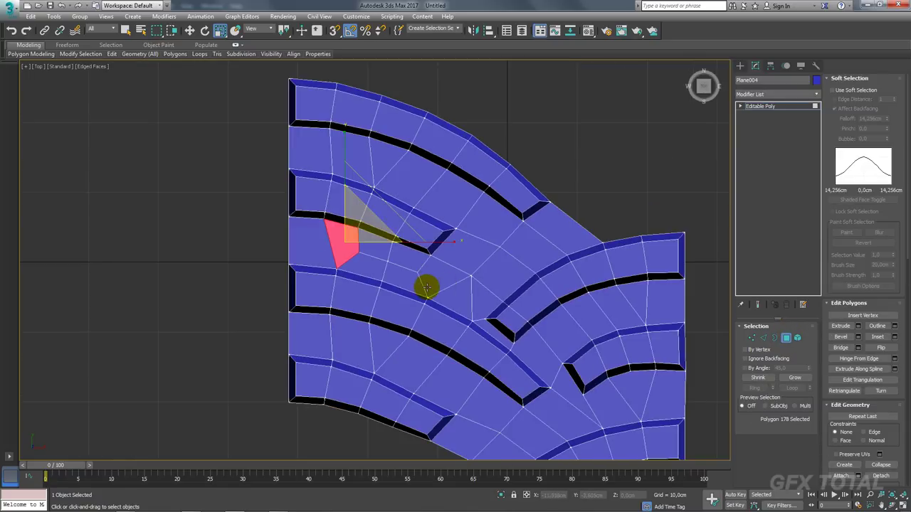
pyautogui.scroll(2, 399, 274)
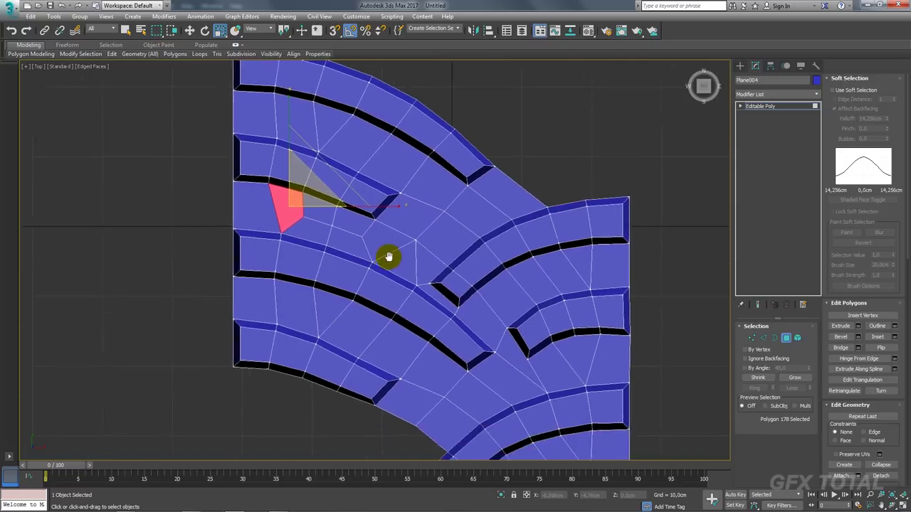
pyautogui.scroll(2, 383, 254)
pyautogui.scroll(1, 466, 295)
pyautogui.scroll(1, 463, 304)
pyautogui.scroll(-1, 463, 304)
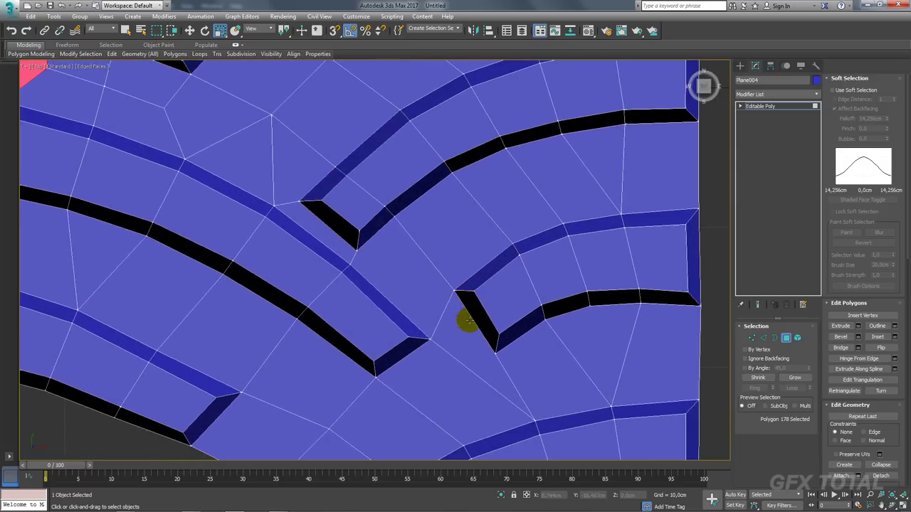
pyautogui.scroll(-1, 466, 319)
pyautogui.moveTo(467, 343); pyautogui.dragTo(488, 349, button='middle')
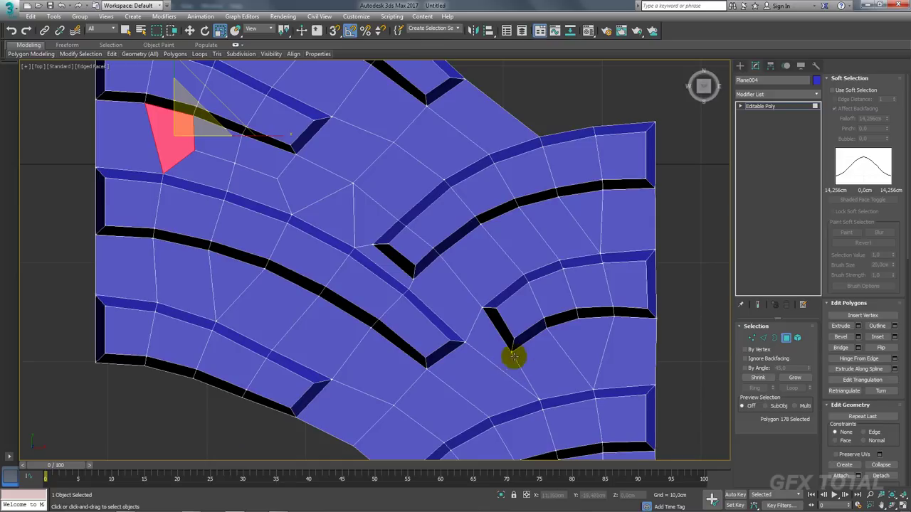
pyautogui.moveTo(514, 357); pyautogui.dragTo(471, 327, button='middle')
pyautogui.click(761, 340)
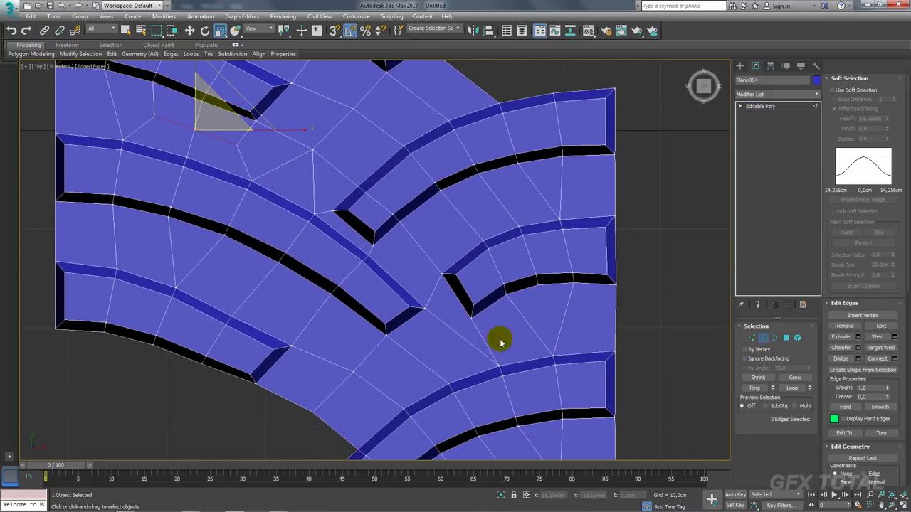
pyautogui.scroll(2, 492, 330)
# Cut a new edge from the lug tip vertex with the quad-menu Cut tool.
pyautogui.click(753, 339)
pyautogui.rightClick(471, 311)
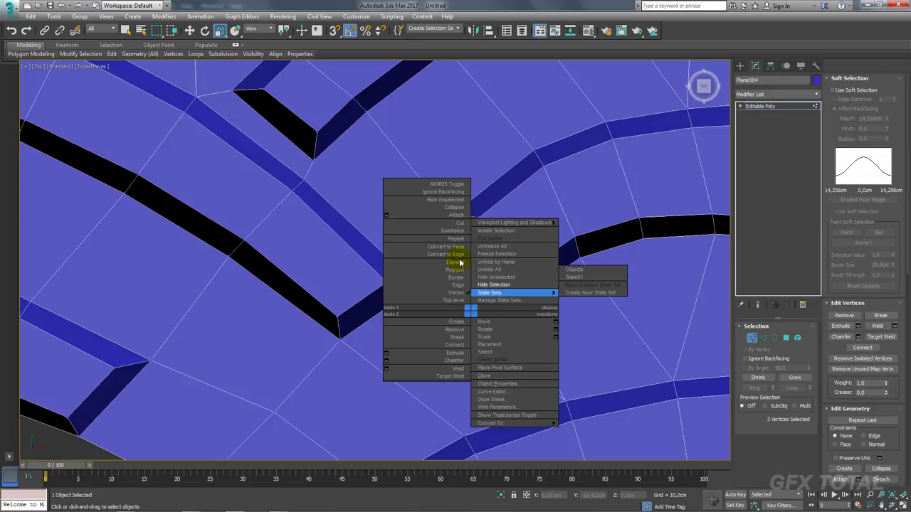
pyautogui.click(462, 227)
pyautogui.rightClick(464, 255)
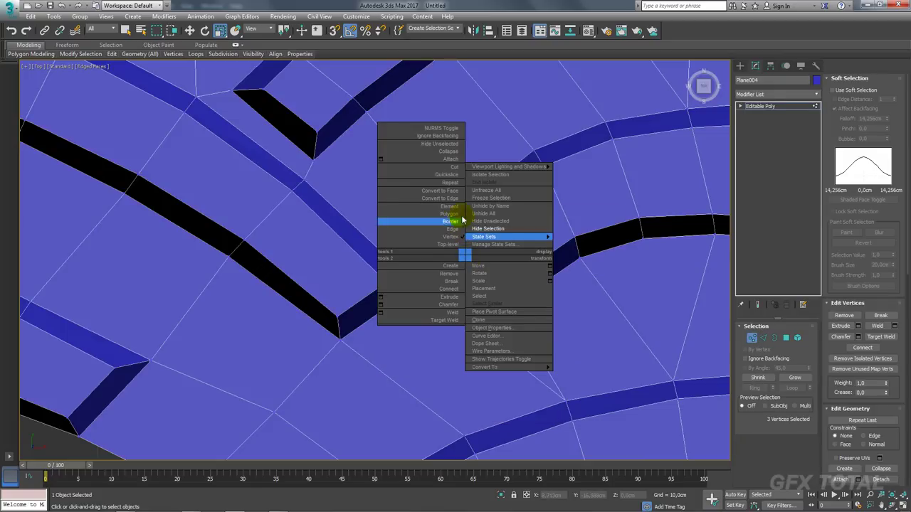
pyautogui.click(458, 172)
pyautogui.click(510, 305)
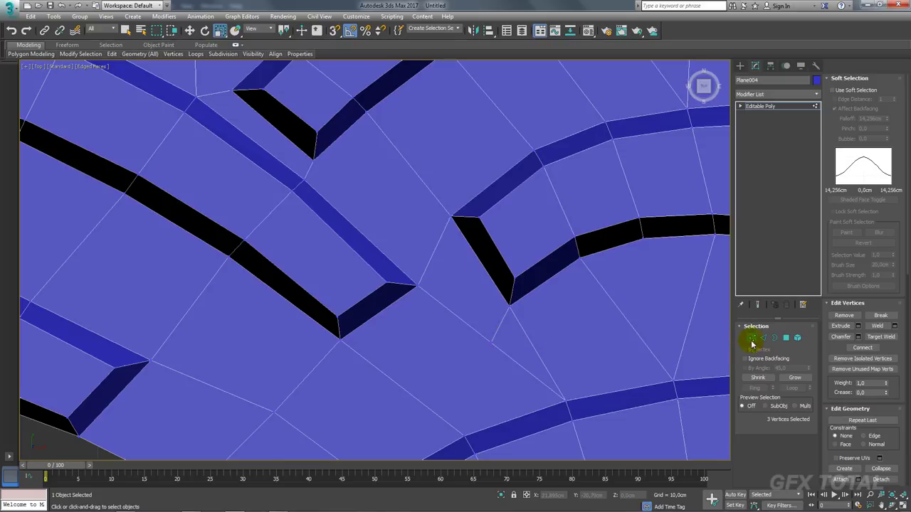
pyautogui.rightClick(632, 330)
# Enable Target Weld to merge the stray vertex onto the notch corner.
pyautogui.scroll(-3, 509, 221)
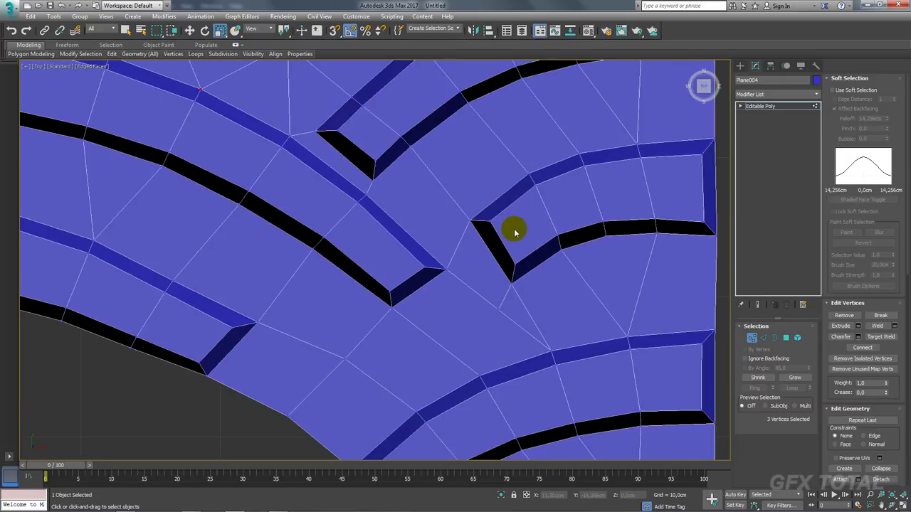
pyautogui.click(887, 338)
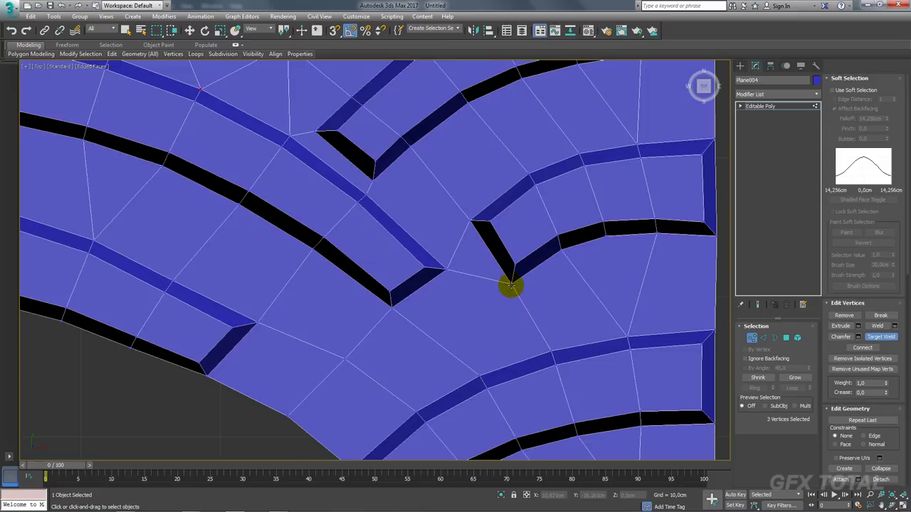
pyautogui.scroll(-3, 510, 285)
pyautogui.scroll(2, 507, 286)
pyautogui.scroll(2, 501, 284)
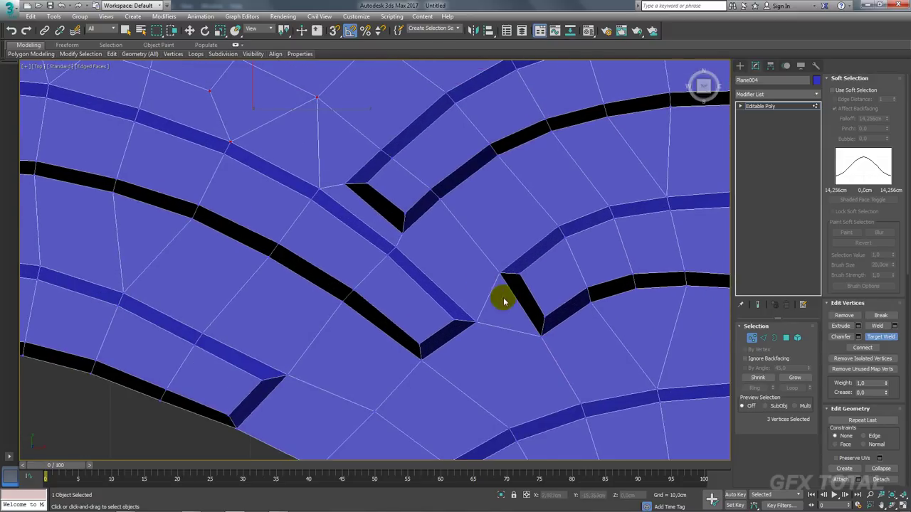
pyautogui.scroll(-2, 505, 288)
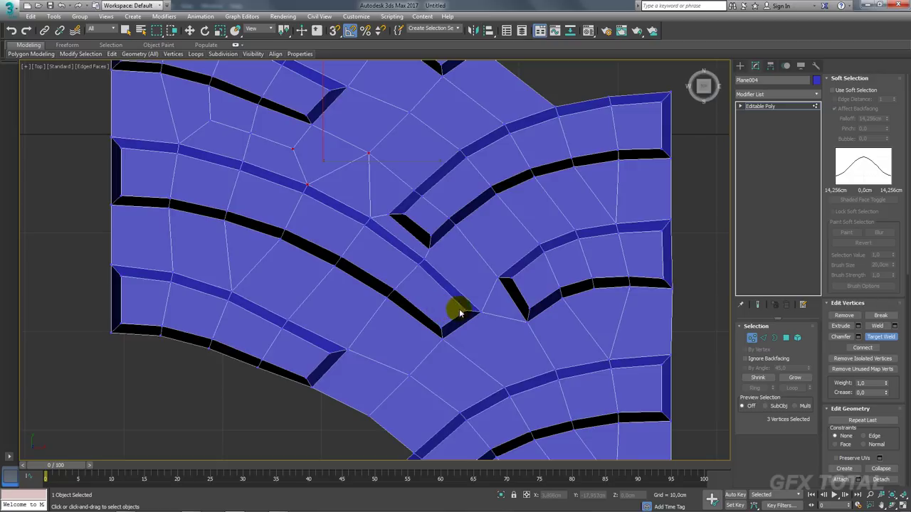
pyautogui.moveTo(491, 286)
pyautogui.mouseDown(button='middle')
pyautogui.moveTo(426, 328)
pyautogui.moveTo(443, 316)
pyautogui.mouseUp(button='middle')
# Exit sub-object mode and Shift-drag the tread piece downward along Y to clone it.
pyautogui.click(760, 106)
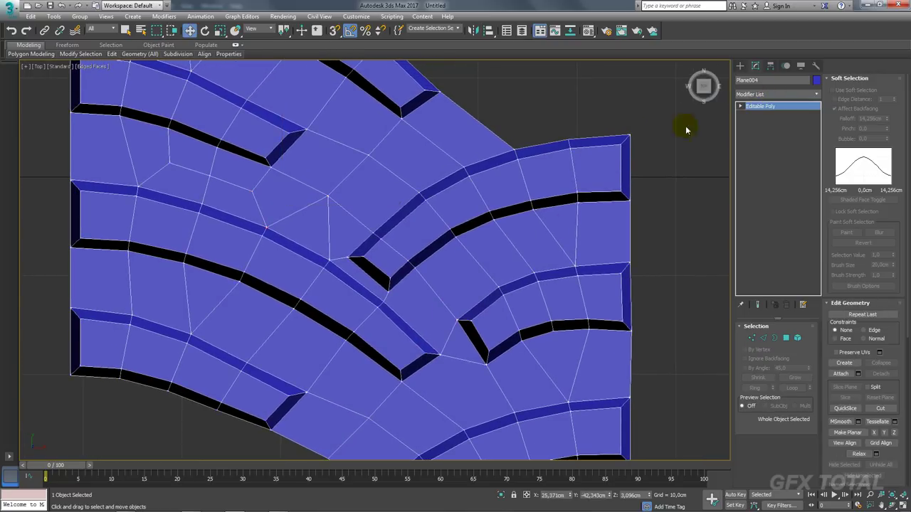
pyautogui.scroll(-3, 388, 200)
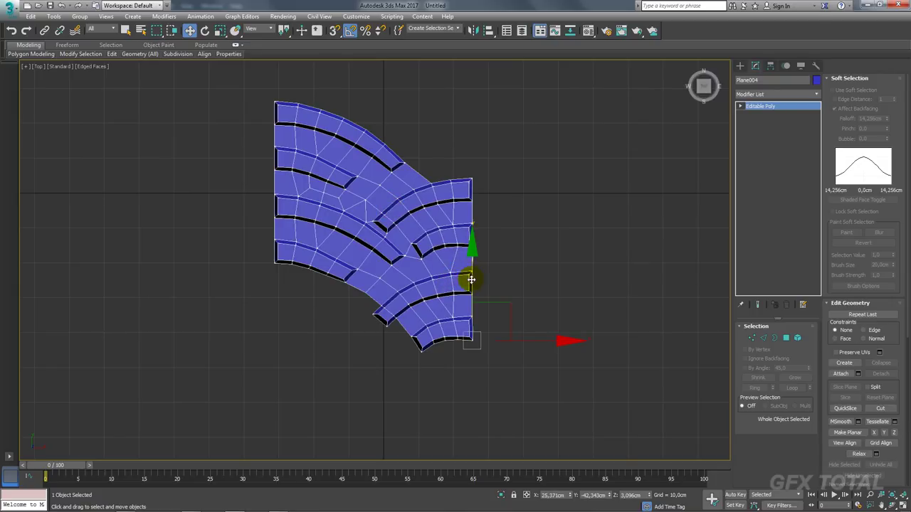
pyautogui.moveTo(471, 280)
pyautogui.keyDown('shift'); pyautogui.mouseDown()
pyautogui.moveTo(481, 391)
pyautogui.moveTo(475, 374)
pyautogui.mouseUp(); pyautogui.keyUp('shift')
# Confirm the clone as an independent Copy and give it a green object colour.
pyautogui.moveTo(431, 205); pyautogui.dragTo(570, 192)
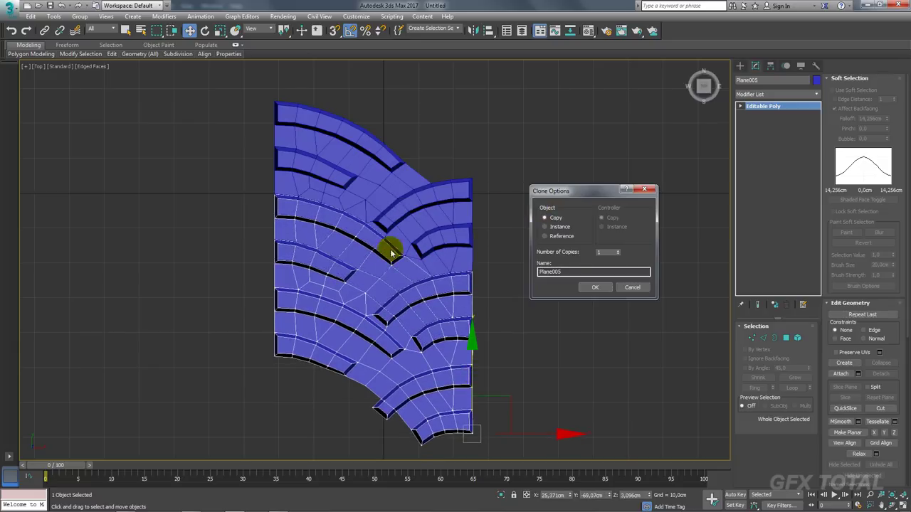
pyautogui.click(594, 286)
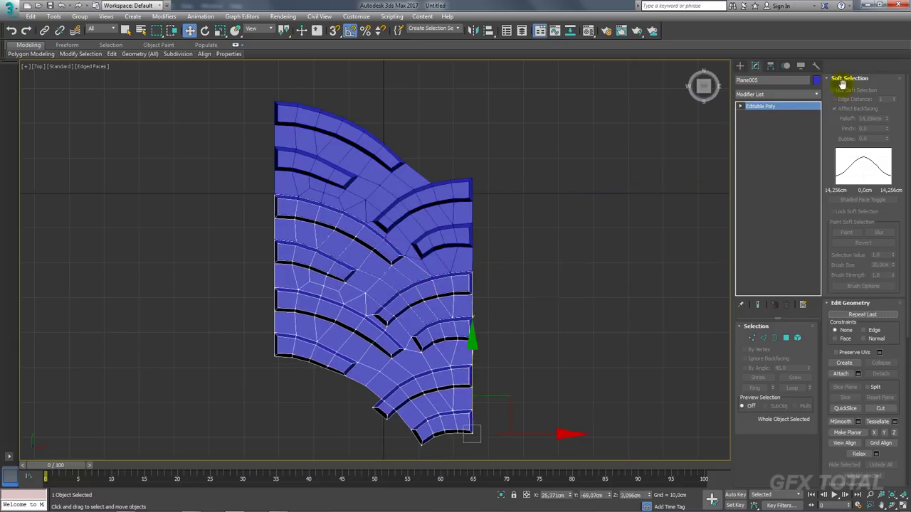
pyautogui.click(816, 81)
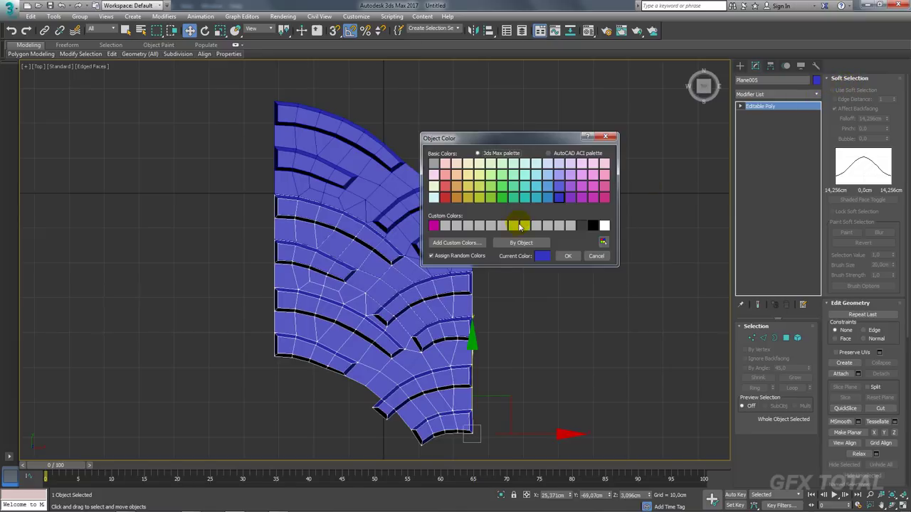
pyautogui.click(568, 257)
# Select the blue Plane004 and pick the lug-tip vertex and the vertex below it.
pyautogui.scroll(3, 393, 249)
pyautogui.scroll(2, 396, 277)
pyautogui.click(395, 278)
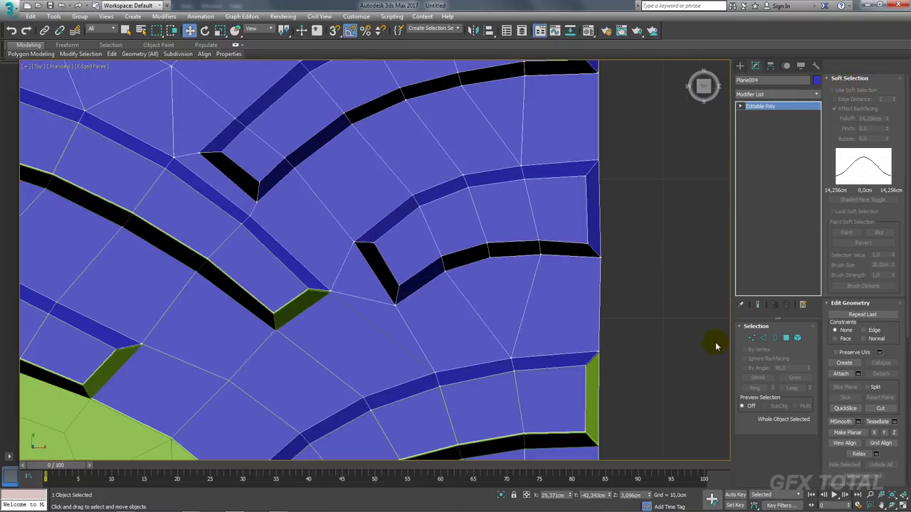
pyautogui.click(749, 338)
pyautogui.click(328, 291)
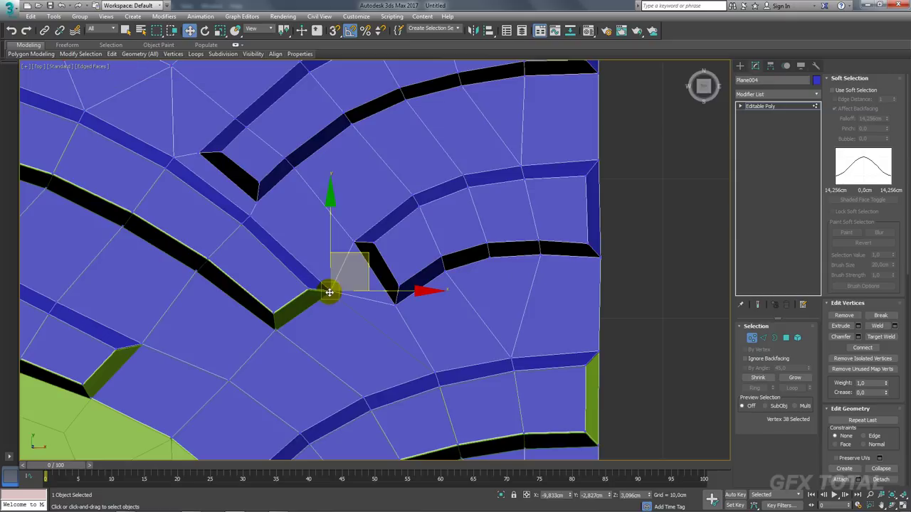
pyautogui.keyDown('ctrl'); pyautogui.click(433, 371); pyautogui.keyUp('ctrl')
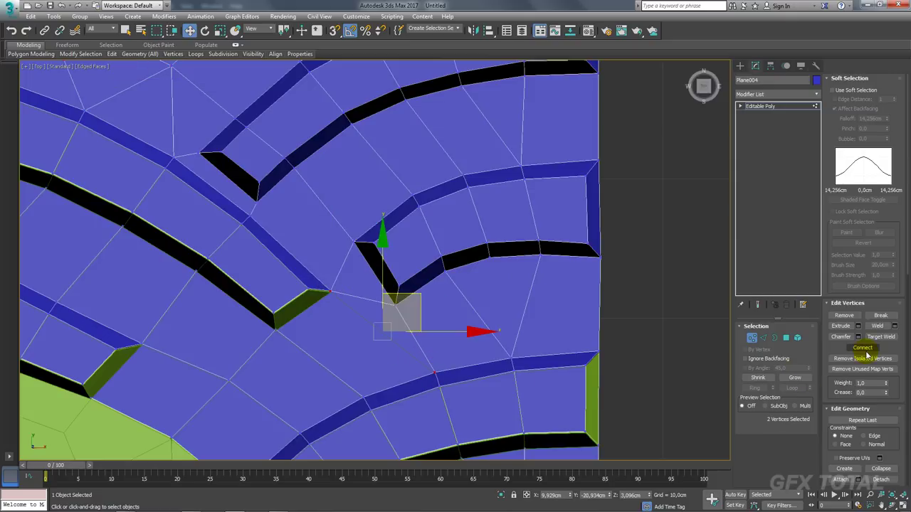
# Remove the diagonal edge between the lugs.
pyautogui.click(763, 337)
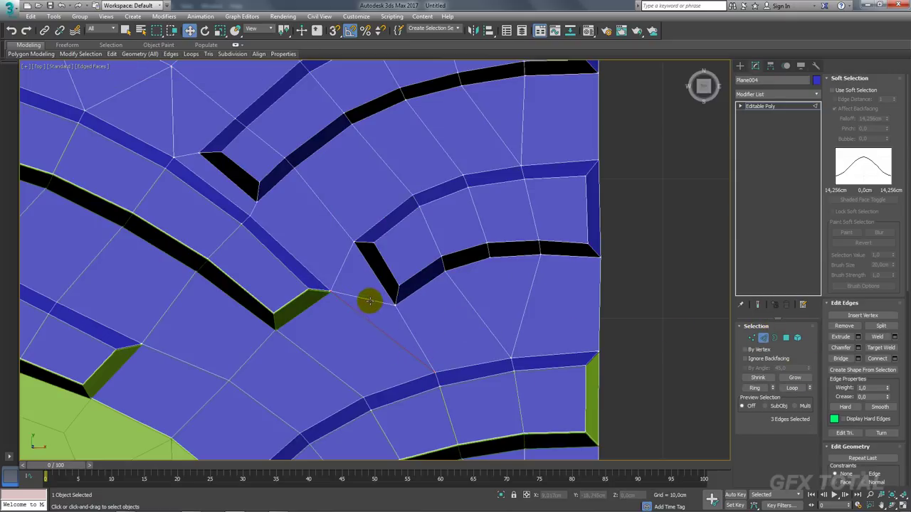
pyautogui.click(368, 299)
pyautogui.click(843, 326)
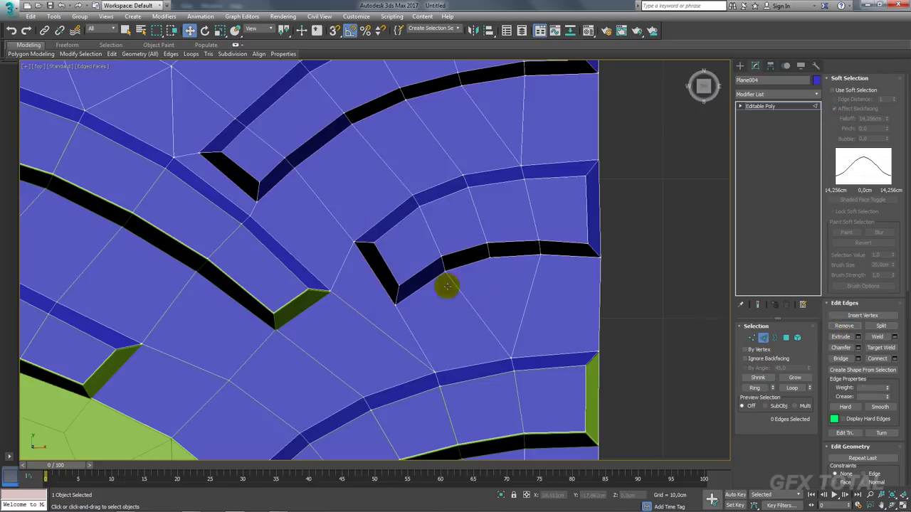
pyautogui.scroll(-2, 442, 288)
pyautogui.scroll(-2, 443, 288)
pyautogui.scroll(1, 443, 296)
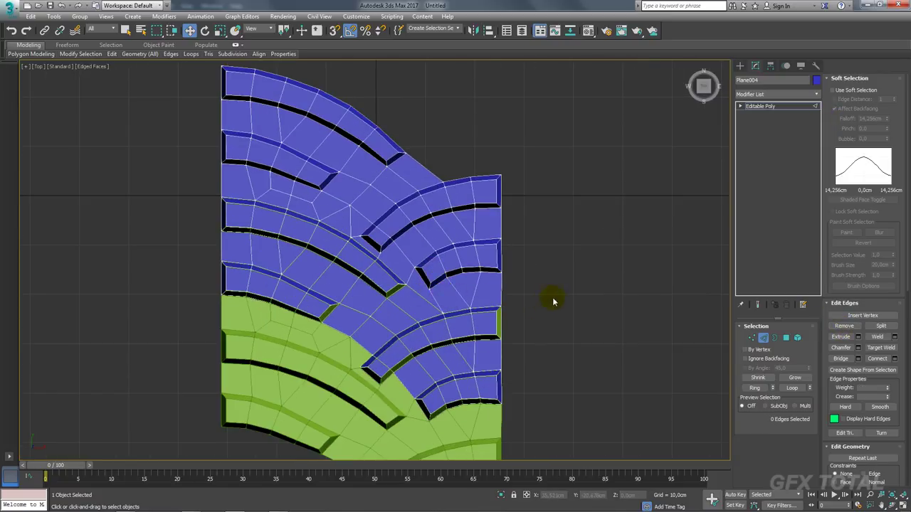
# Move the blue tread piece upward and delete the green copy.
pyautogui.click(752, 109)
pyautogui.scroll(-2, 441, 242)
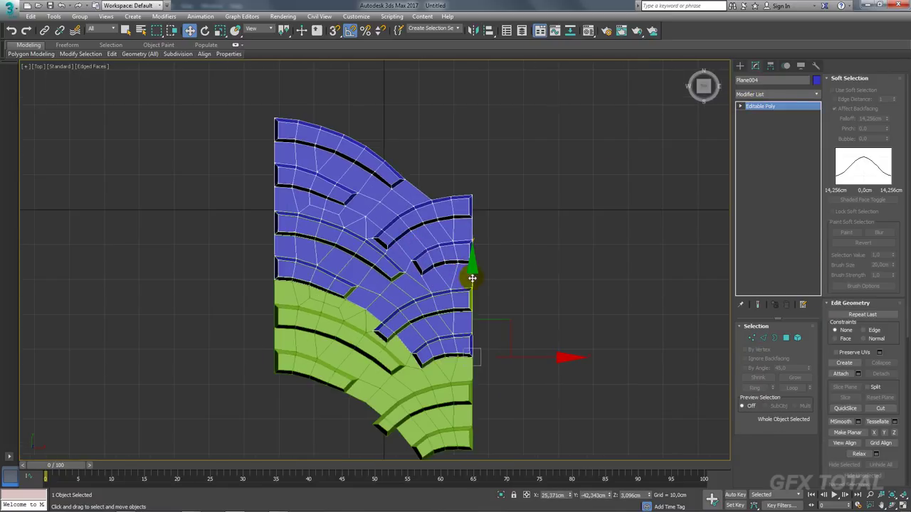
pyautogui.moveTo(472, 265); pyautogui.dragTo(476, 143)
pyautogui.click(444, 325)
pyautogui.press('Delete')
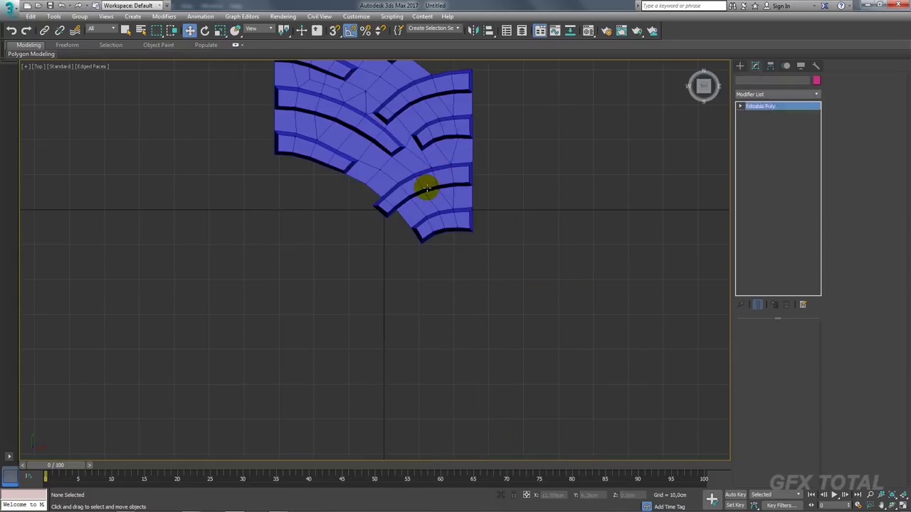
# Lasso-select the lower polygons of the blue tread piece and delete them.
pyautogui.click(427, 187)
pyautogui.click(788, 339)
pyautogui.moveTo(449, 205); pyautogui.dragTo(482, 305, button='middle')
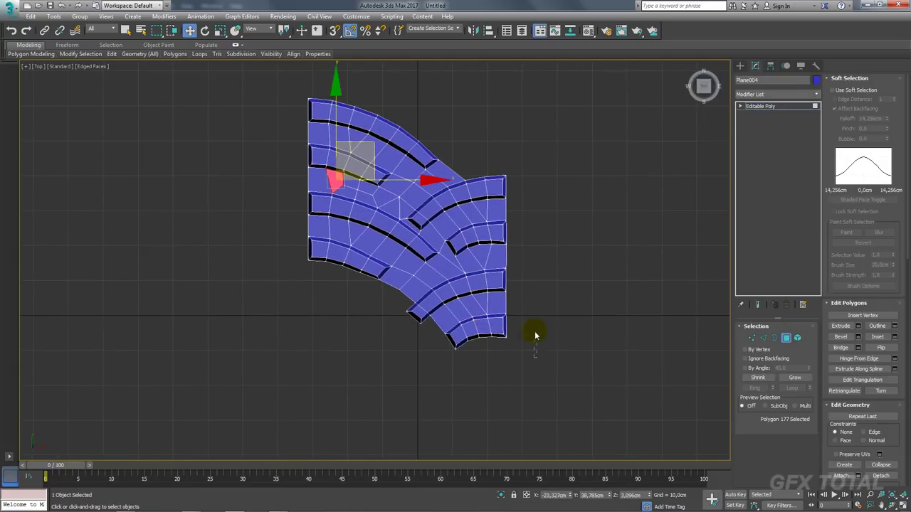
pyautogui.moveTo(480, 283); pyautogui.dragTo(481, 279)
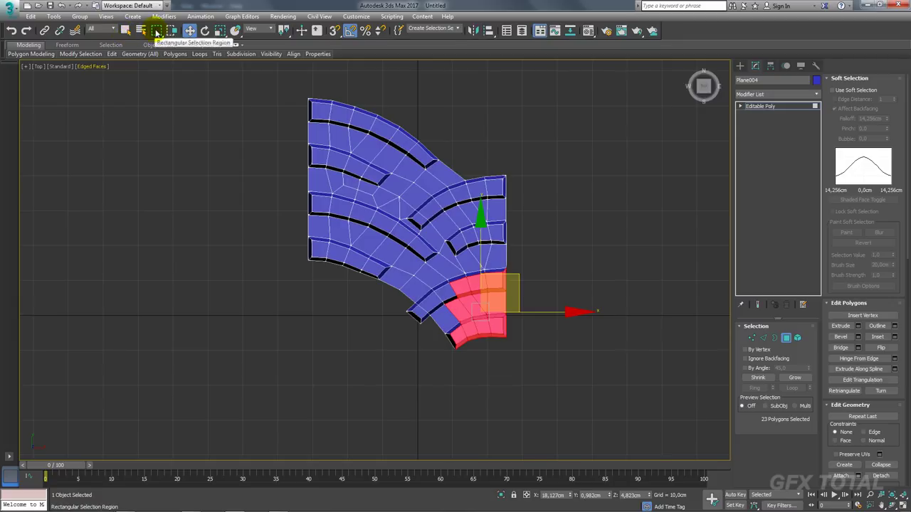
pyautogui.moveTo(156, 30); pyautogui.dragTo(158, 77)
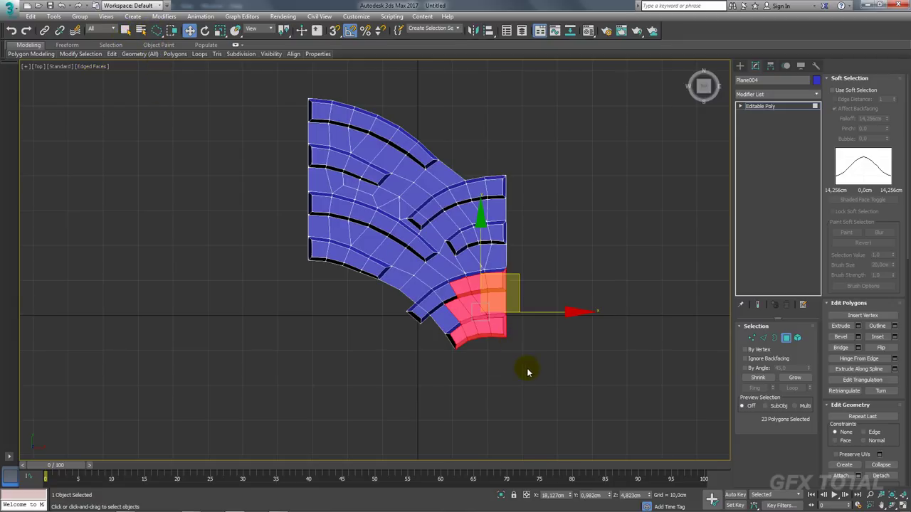
pyautogui.moveTo(454, 289); pyautogui.dragTo(279, 228)
pyautogui.moveTo(406, 368); pyautogui.dragTo(407, 367)
pyautogui.press('Delete')
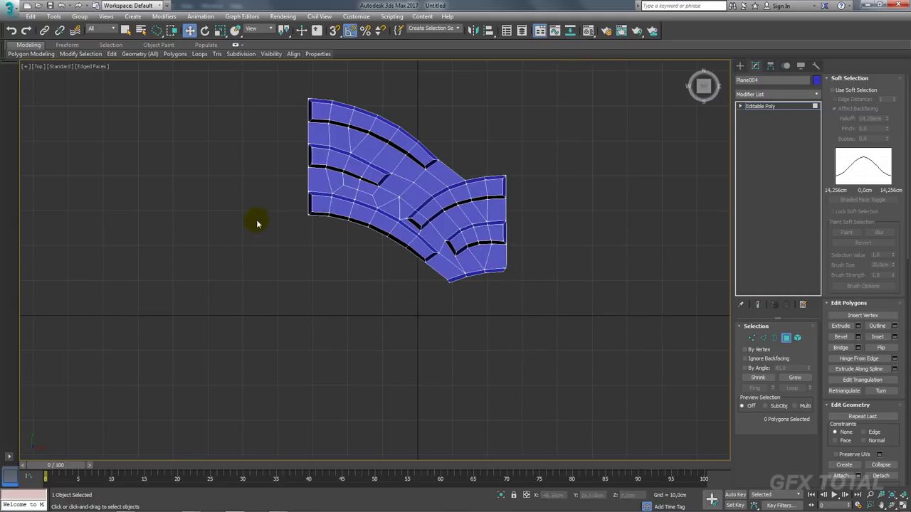
pyautogui.moveTo(334, 207)
pyautogui.mouseDown()
pyautogui.moveTo(402, 237)
pyautogui.moveTo(431, 281)
pyautogui.mouseUp()
pyautogui.scroll(2, 431, 280)
# Lasso-select polygon strips along the lower border of Plane004 from a tilted view.
pyautogui.scroll(1, 488, 305)
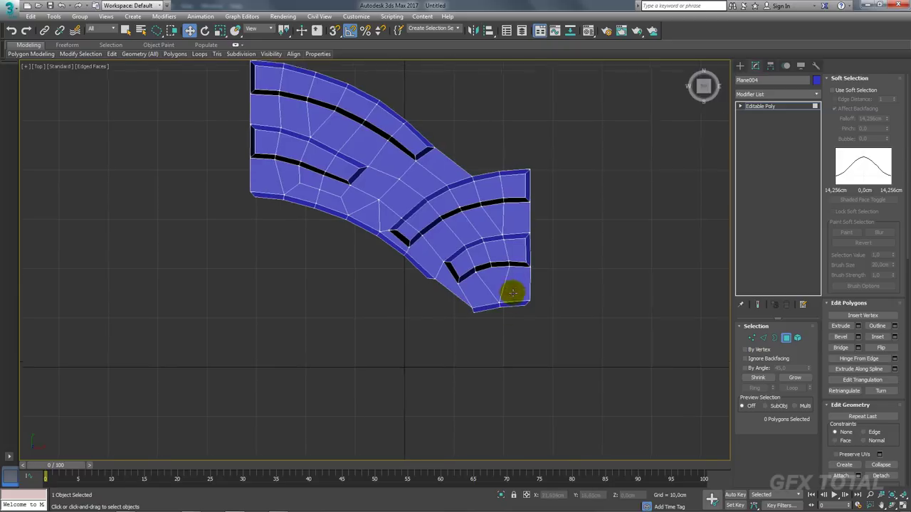
pyautogui.keyDown('alt'); pyautogui.moveTo(512, 291); pyautogui.dragTo(574, 309, button='middle'); pyautogui.keyUp('alt')
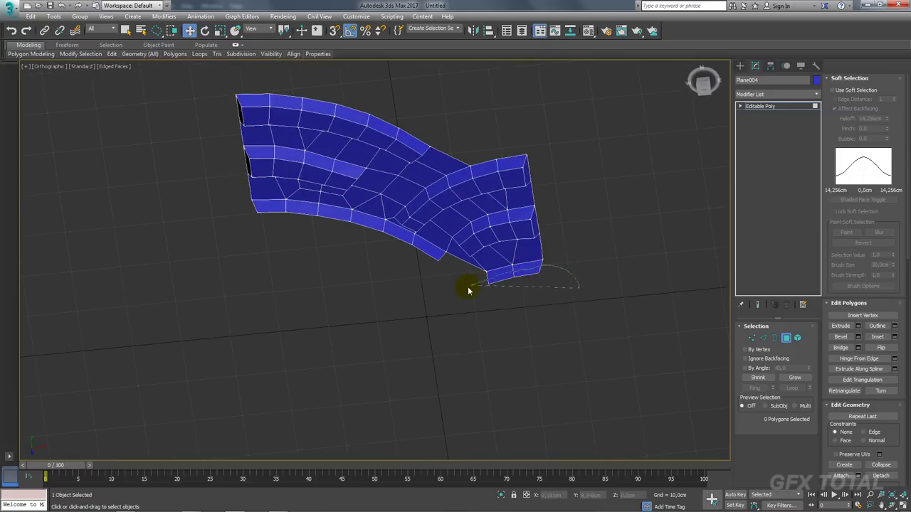
pyautogui.moveTo(468, 290); pyautogui.dragTo(431, 287)
pyautogui.click(431, 287)
pyautogui.moveTo(432, 287)
pyautogui.keyDown('alt'); pyautogui.mouseDown(button='middle')
pyautogui.moveTo(456, 319)
pyautogui.moveTo(434, 319)
pyautogui.moveTo(445, 324)
pyautogui.mouseUp(button='middle'); pyautogui.keyUp('alt')
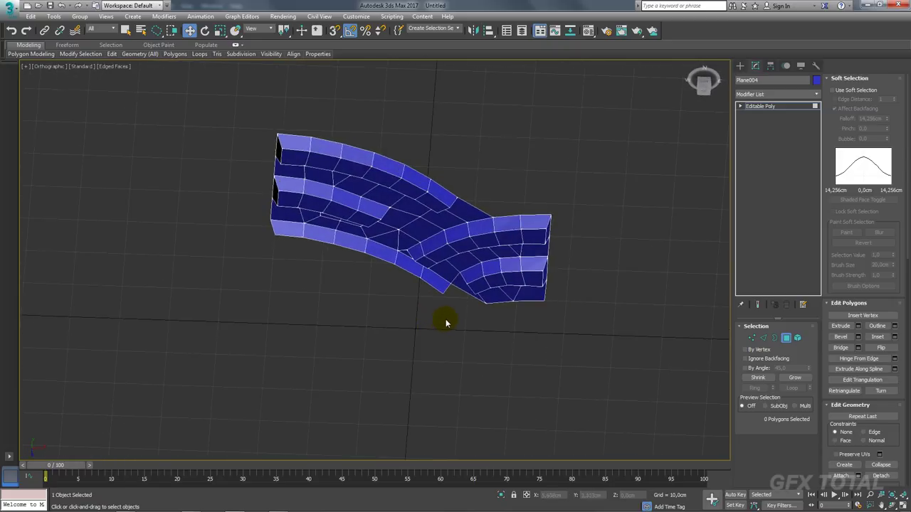
pyautogui.moveTo(432, 277); pyautogui.dragTo(380, 256)
pyautogui.moveTo(267, 226); pyautogui.dragTo(269, 229)
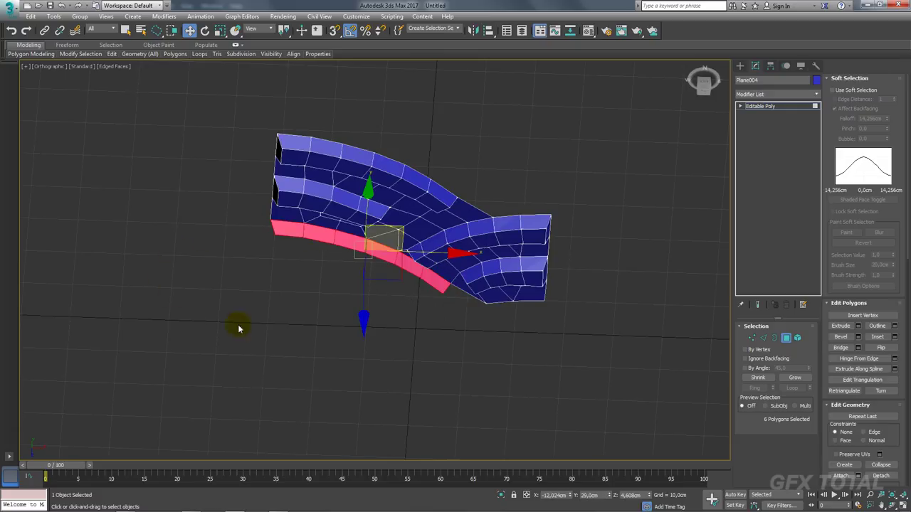
pyautogui.click(491, 333)
pyautogui.keyDown('alt'); pyautogui.moveTo(496, 335); pyautogui.dragTo(649, 179, button='middle'); pyautogui.keyUp('alt')
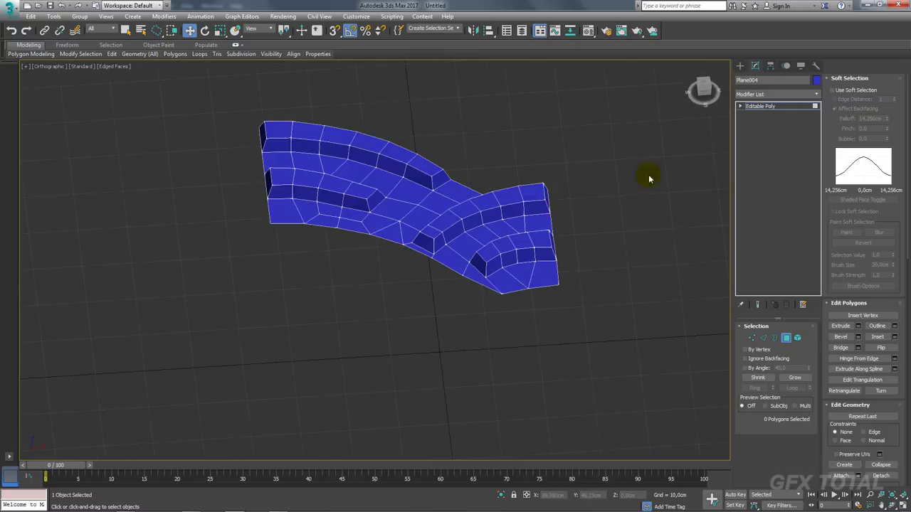
# Shift-drag Plane004 to the right and confirm an independent Copy, Plane005.
pyautogui.click(759, 107)
pyautogui.moveTo(437, 250)
pyautogui.keyDown('alt'); pyautogui.mouseDown(button='middle')
pyautogui.moveTo(516, 292)
pyautogui.moveTo(511, 207)
pyautogui.mouseUp(button='middle'); pyautogui.keyUp('alt')
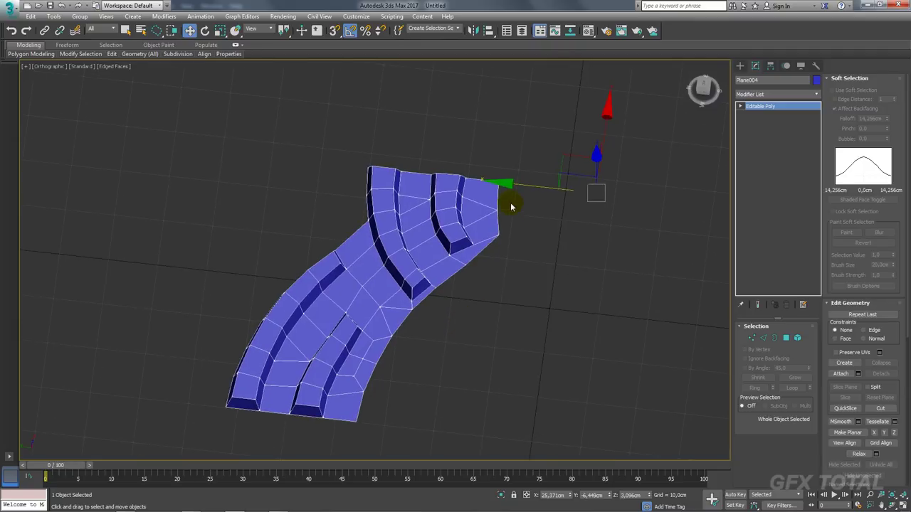
pyautogui.moveTo(514, 184)
pyautogui.keyDown('shift'); pyautogui.mouseDown()
pyautogui.moveTo(646, 211)
pyautogui.moveTo(313, 164)
pyautogui.mouseUp(); pyautogui.keyUp('shift')
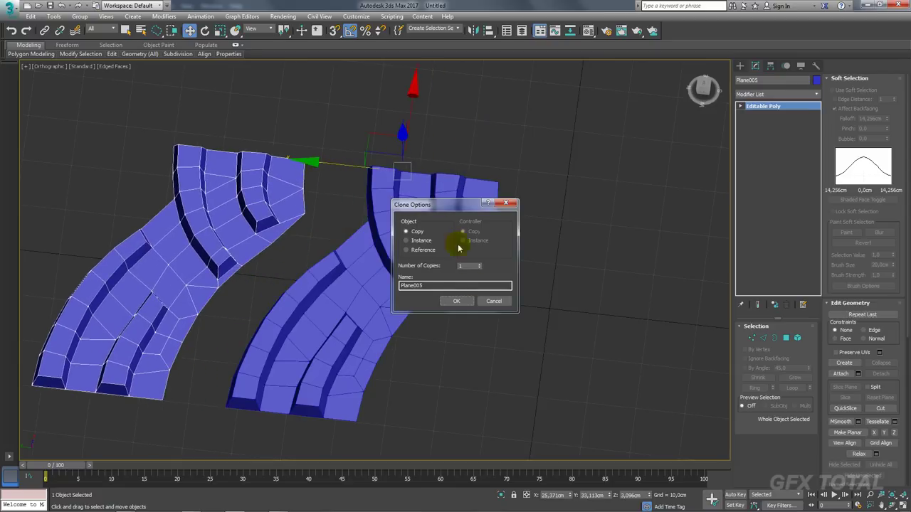
pyautogui.click(457, 301)
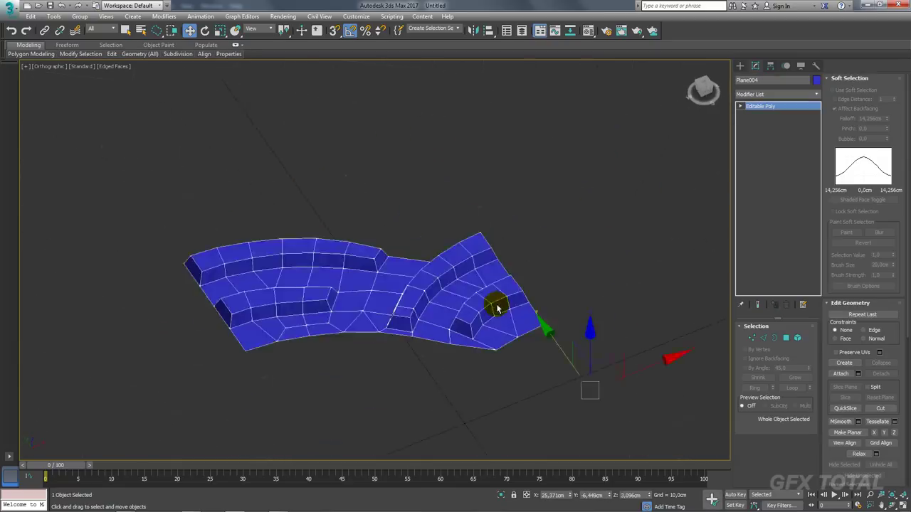
# Compare the model against the Pirelli 18,4X30 TM95 tyre photo, then return to 3ds Max.
pyautogui.click(128, 506)
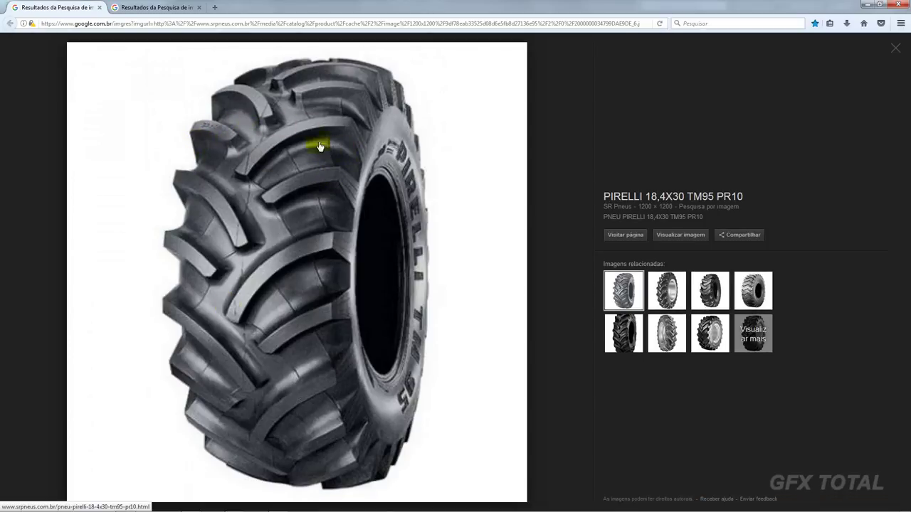
pyautogui.moveTo(285, 507)
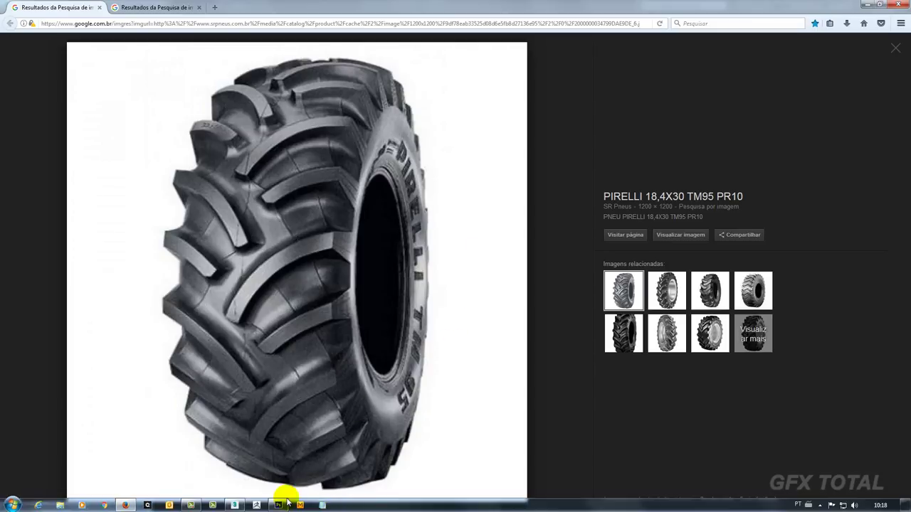
pyautogui.click(237, 505)
pyautogui.moveTo(537, 345)
pyautogui.keyDown('alt'); pyautogui.mouseDown(button='middle')
pyautogui.moveTo(522, 351)
pyautogui.moveTo(510, 295)
pyautogui.moveTo(501, 295)
pyautogui.mouseUp(button='middle'); pyautogui.keyUp('alt')
# Select the strip's right and left border edges in Edge mode.
pyautogui.click(764, 339)
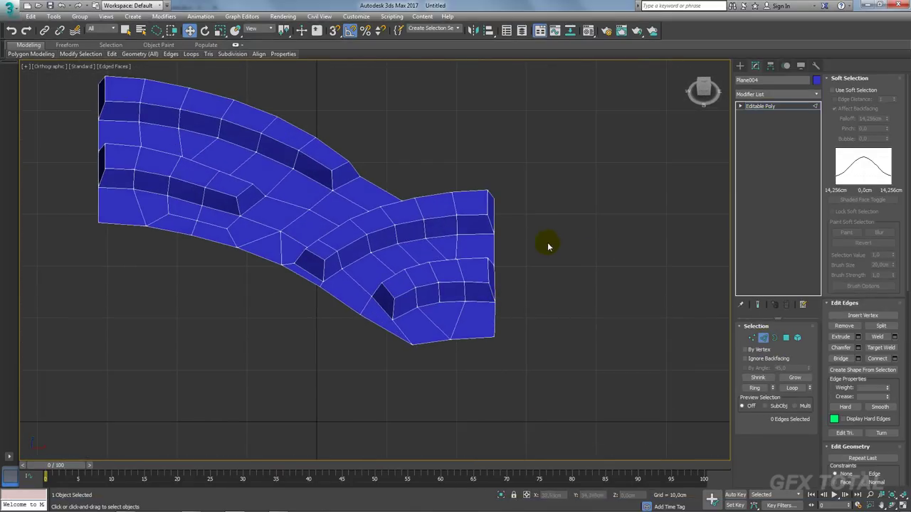
pyautogui.click(495, 216)
pyautogui.keyDown('ctrl'); pyautogui.click(494, 252); pyautogui.keyUp('ctrl')
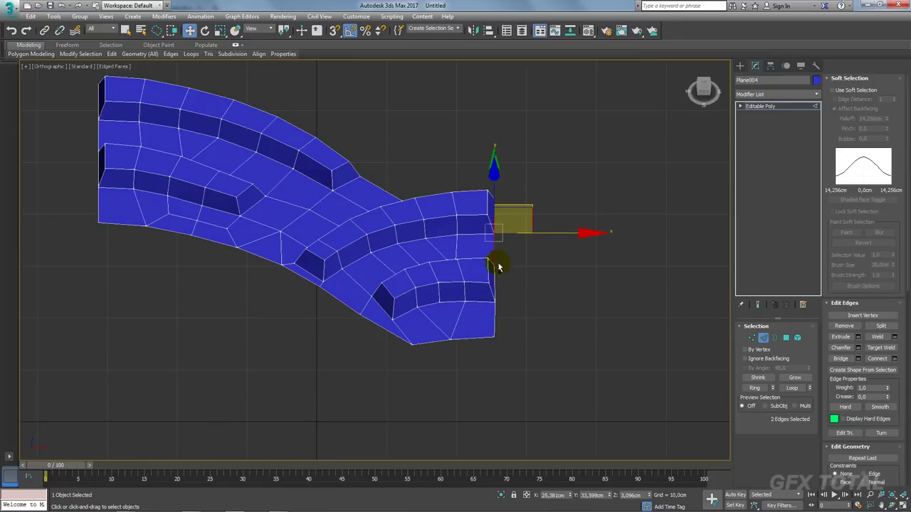
pyautogui.keyDown('ctrl'); pyautogui.click(495, 284); pyautogui.keyUp('ctrl')
pyautogui.keyDown('ctrl'); pyautogui.click(492, 311); pyautogui.keyUp('ctrl')
pyautogui.moveTo(73, 199); pyautogui.dragTo(262, 263, button='middle')
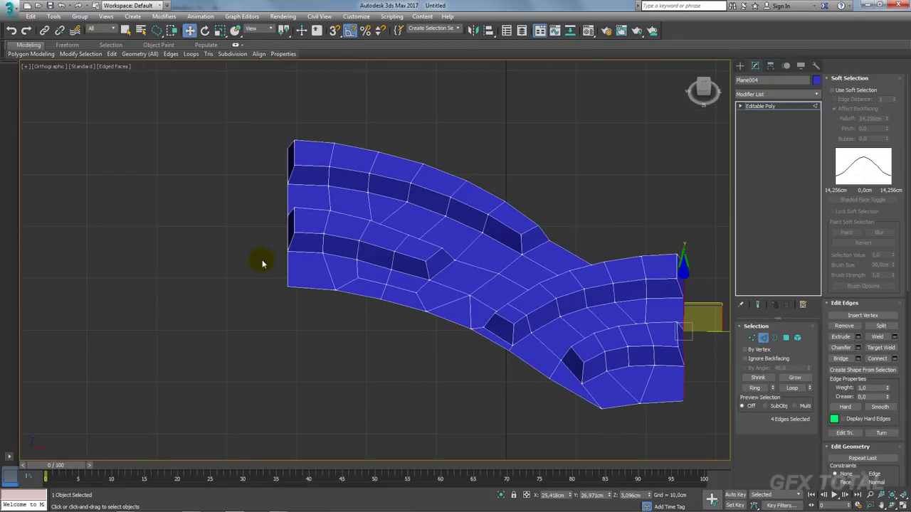
pyautogui.keyDown('ctrl'); pyautogui.click(288, 264); pyautogui.keyUp('ctrl')
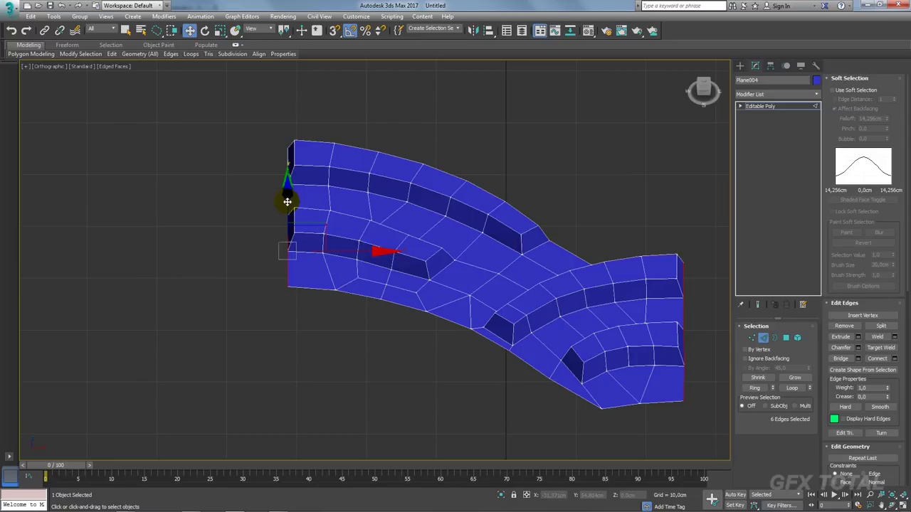
pyautogui.keyDown('ctrl'); pyautogui.click(291, 154); pyautogui.keyUp('ctrl')
pyautogui.keyDown('alt'); pyautogui.moveTo(291, 156); pyautogui.dragTo(291, 202, button='middle'); pyautogui.keyUp('alt')
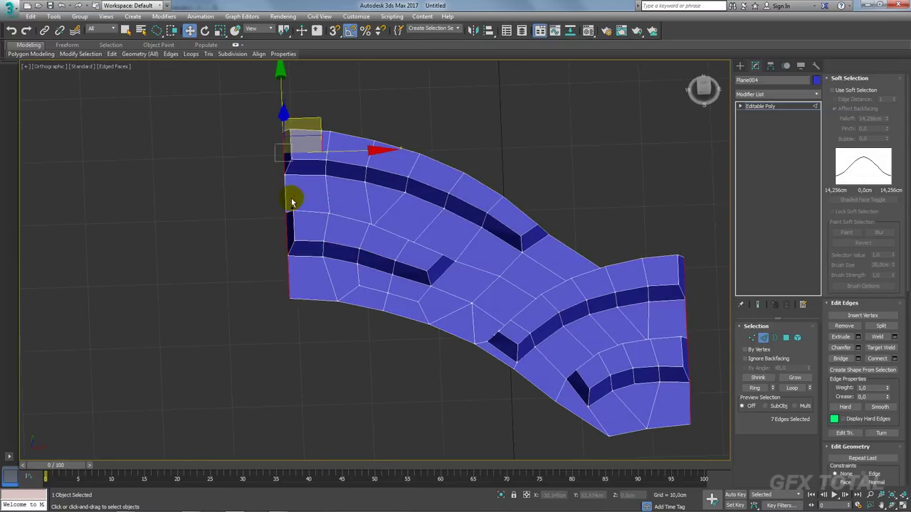
pyautogui.keyDown('ctrl'); pyautogui.click(291, 202); pyautogui.keyUp('ctrl')
pyautogui.scroll(-2, 297, 197)
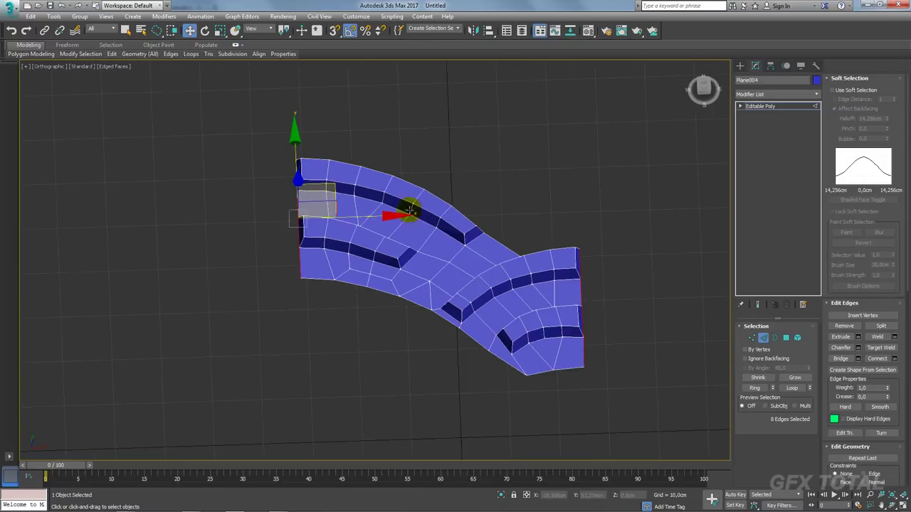
# Scale the border edges outward about the selection centre with Soft Selection, then turn it off.
pyautogui.click(846, 93)
pyautogui.press('r')
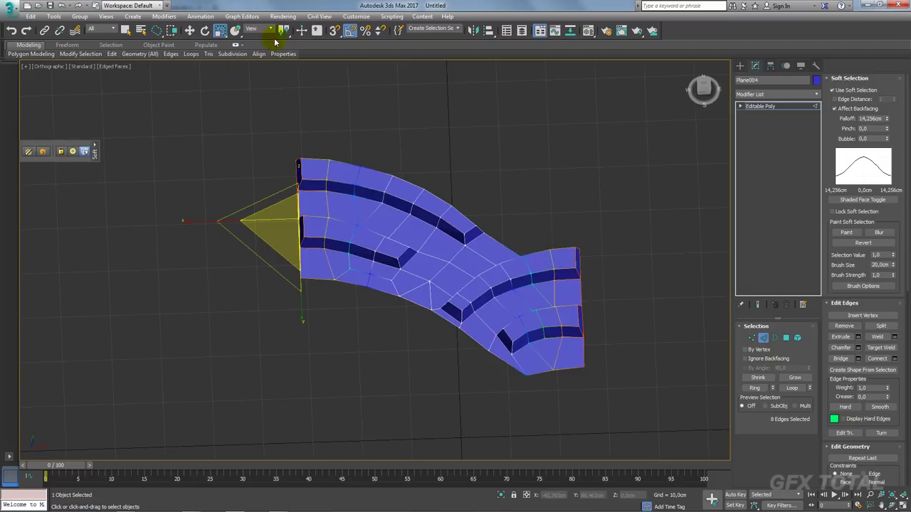
pyautogui.moveTo(283, 30); pyautogui.dragTo(287, 78)
pyautogui.moveTo(380, 228); pyautogui.dragTo(332, 268)
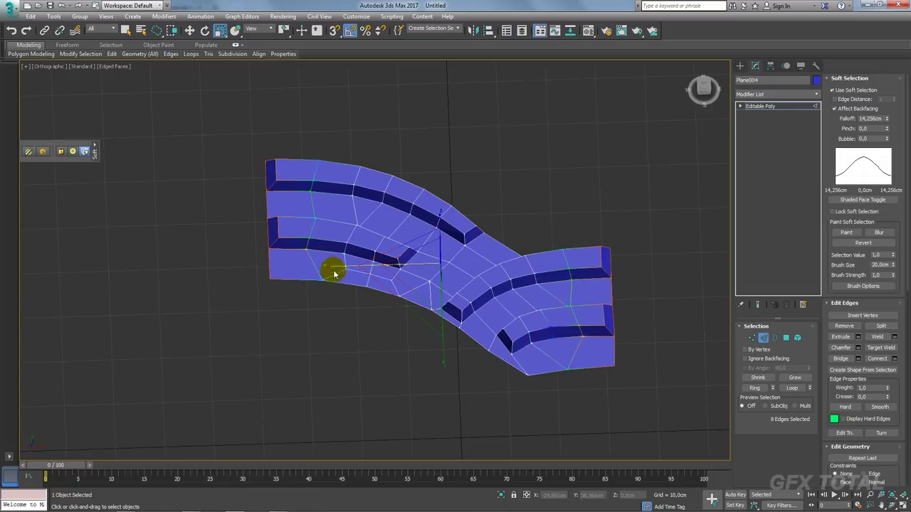
pyautogui.keyDown('alt'); pyautogui.moveTo(330, 267); pyautogui.dragTo(530, 269, button='middle'); pyautogui.keyUp('alt')
pyautogui.click(836, 90)
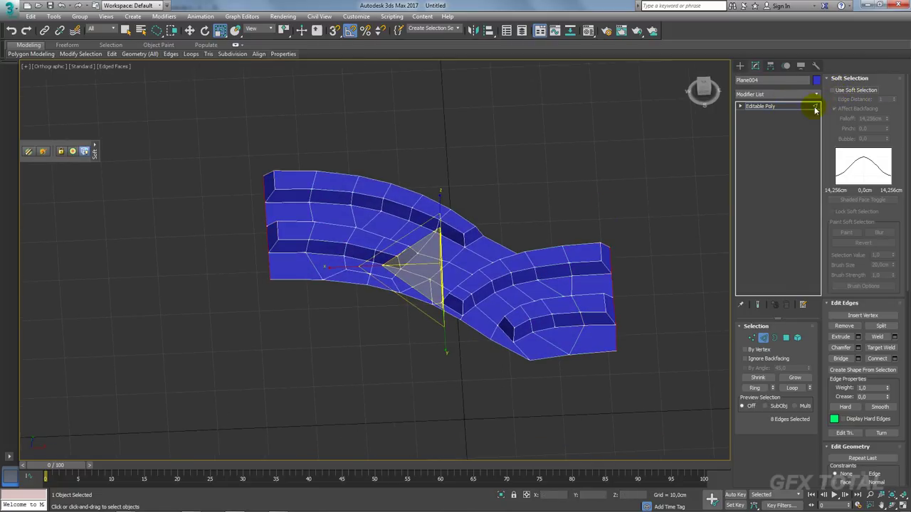
# Add an FFD 3x3x3 lattice modifier to the flat lug strip, viewed from the front.
pyautogui.click(813, 106)
pyautogui.click(817, 94)
pyautogui.moveTo(817, 107); pyautogui.dragTo(807, 223)
pyautogui.click(758, 333)
pyautogui.keyDown('alt'); pyautogui.moveTo(679, 315); pyautogui.dragTo(745, 147, button='middle'); pyautogui.keyUp('alt')
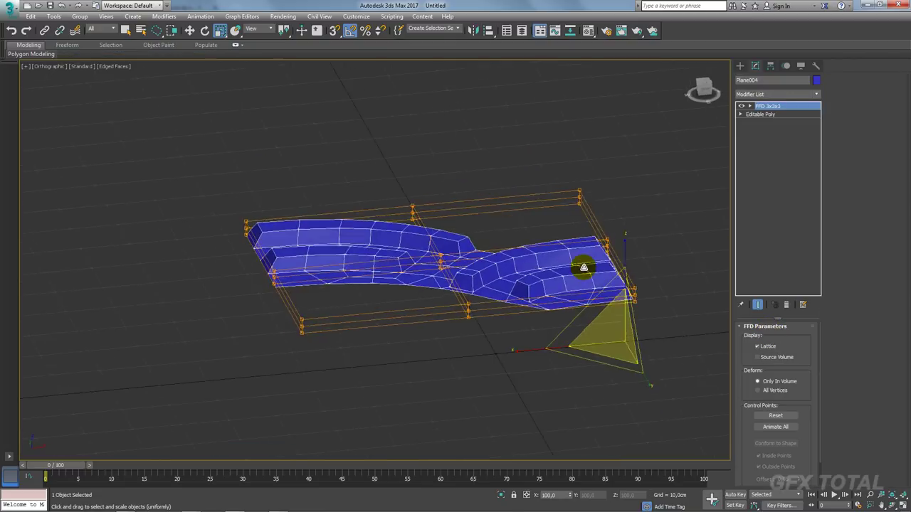
pyautogui.moveTo(726, 113)
pyautogui.keyDown('alt'); pyautogui.mouseDown(button='middle')
pyautogui.moveTo(537, 189)
pyautogui.moveTo(532, 230)
pyautogui.mouseUp(button='middle'); pyautogui.keyUp('alt')
pyautogui.press('f')
pyautogui.press('z')
pyautogui.press('f')
# In FFD Control Points mode, select the middle column of lattice points and pull it down to bend the strip.
pyautogui.click(749, 105)
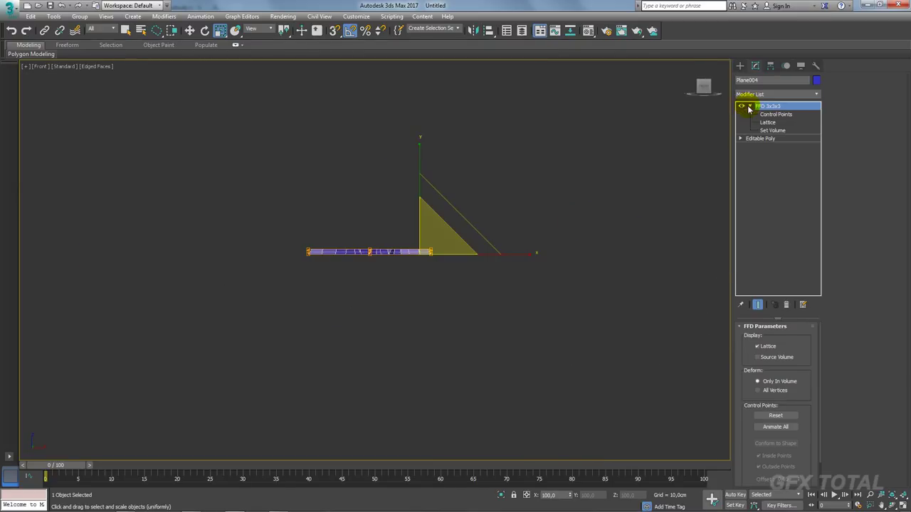
pyautogui.click(775, 114)
pyautogui.scroll(3, 596, 217)
pyautogui.scroll(2, 569, 270)
pyautogui.scroll(2, 550, 321)
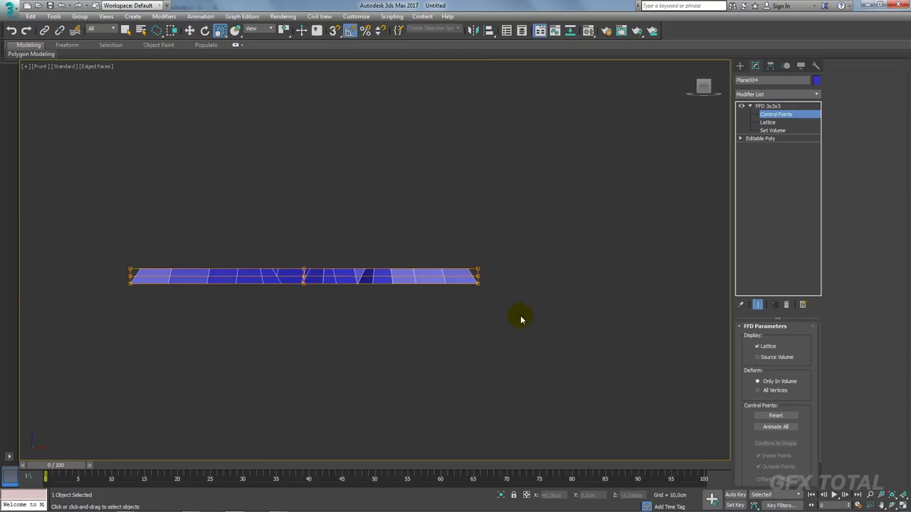
pyautogui.moveTo(474, 286); pyautogui.dragTo(496, 325)
pyautogui.scroll(2, 163, 318)
pyautogui.moveTo(163, 318); pyautogui.dragTo(268, 311, button='middle')
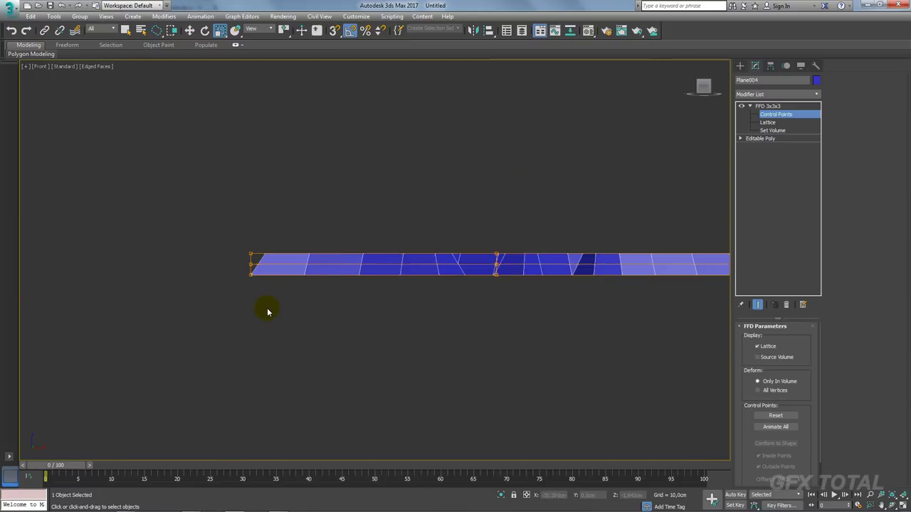
pyautogui.keyDown('ctrl'); pyautogui.click(252, 274); pyautogui.keyUp('ctrl')
pyautogui.scroll(2, 427, 306)
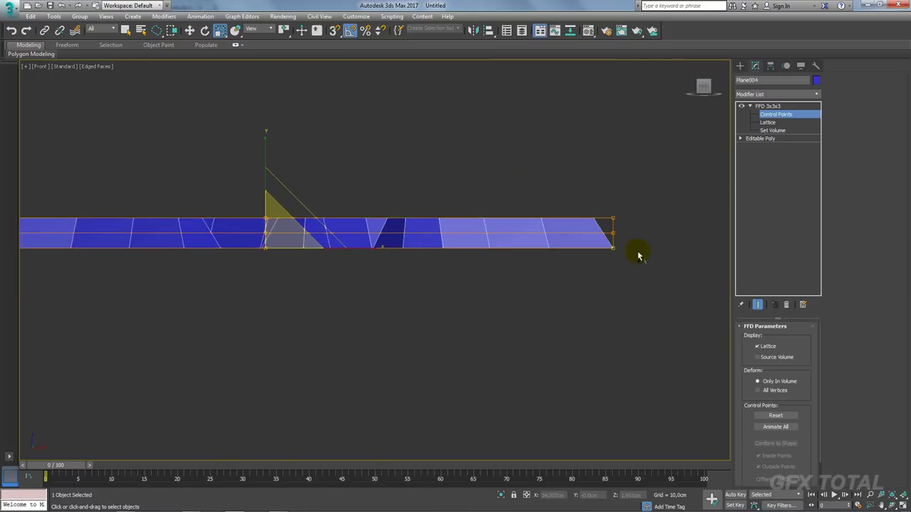
pyautogui.press('z')
pyautogui.press('w')
pyautogui.moveTo(376, 197); pyautogui.dragTo(376, 233)
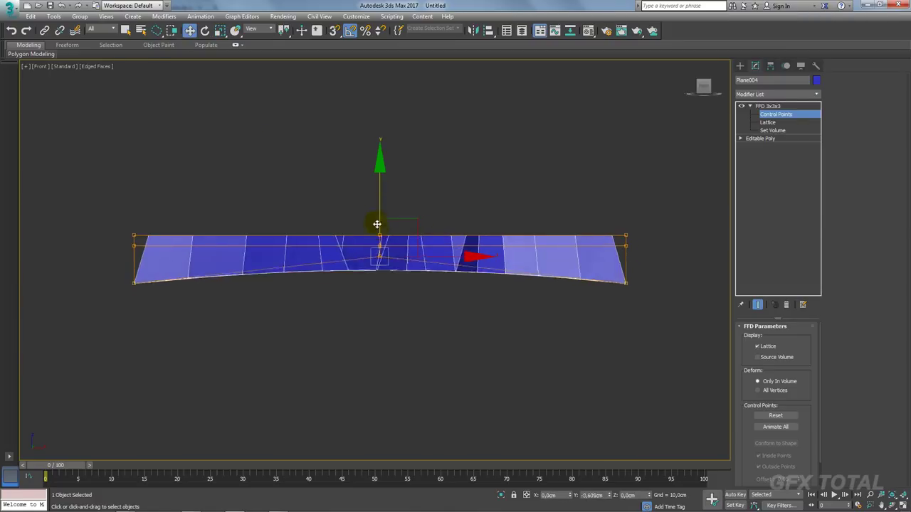
# In Perspective, adjust the control points' height to tune the depth of the curve.
pyautogui.press('p')
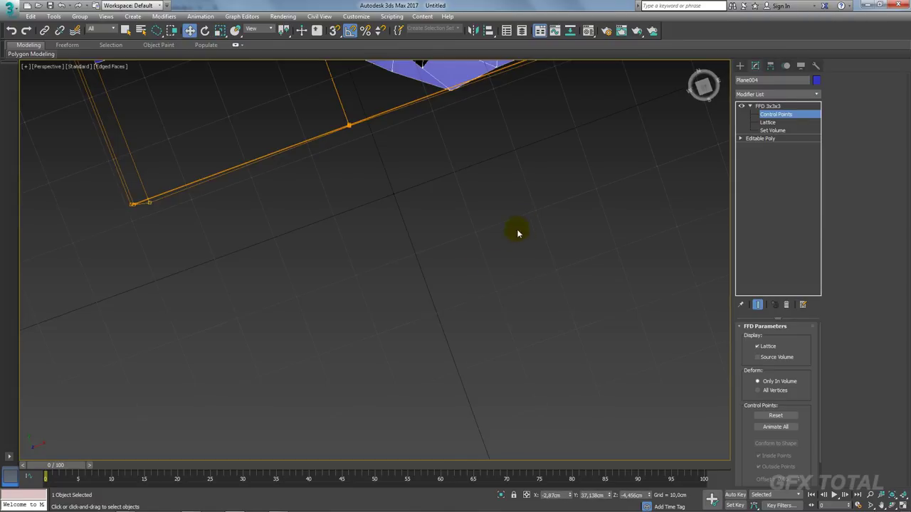
pyautogui.scroll(-3, 517, 229)
pyautogui.keyDown('alt'); pyautogui.moveTo(491, 275); pyautogui.dragTo(427, 283, button='middle'); pyautogui.keyUp('alt')
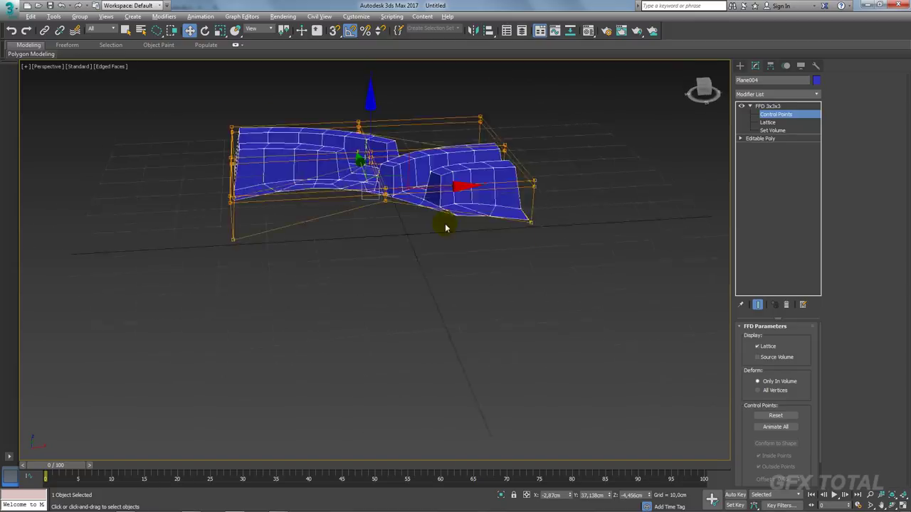
pyautogui.moveTo(382, 229); pyautogui.dragTo(385, 274)
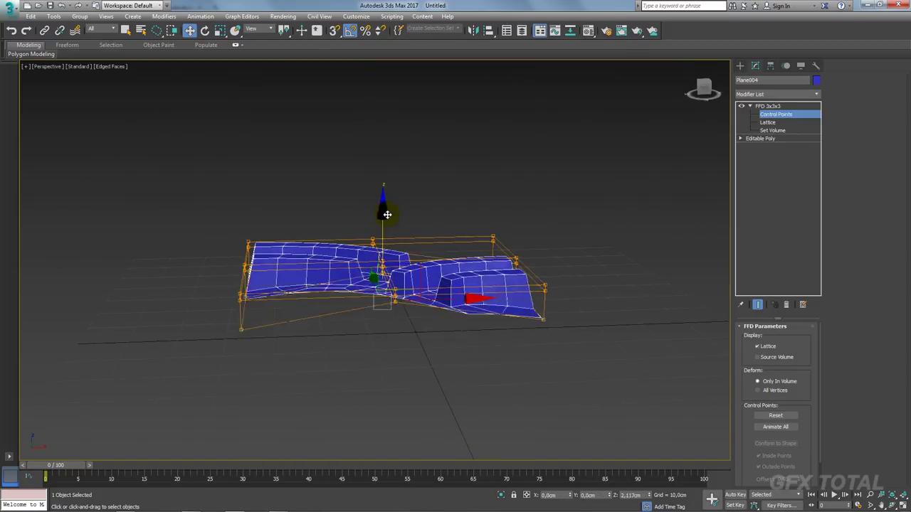
pyautogui.keyDown('alt'); pyautogui.moveTo(385, 274); pyautogui.dragTo(381, 274, button='middle'); pyautogui.keyUp('alt')
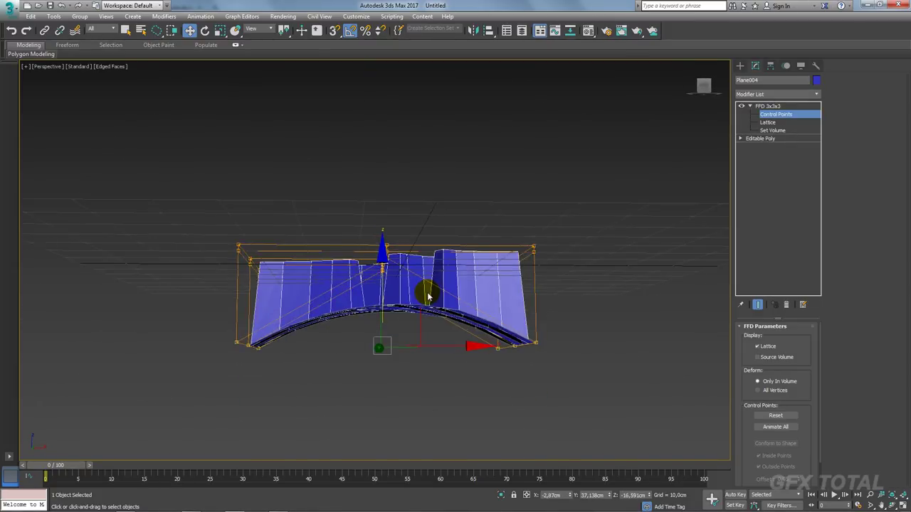
pyautogui.moveTo(382, 268); pyautogui.dragTo(387, 225)
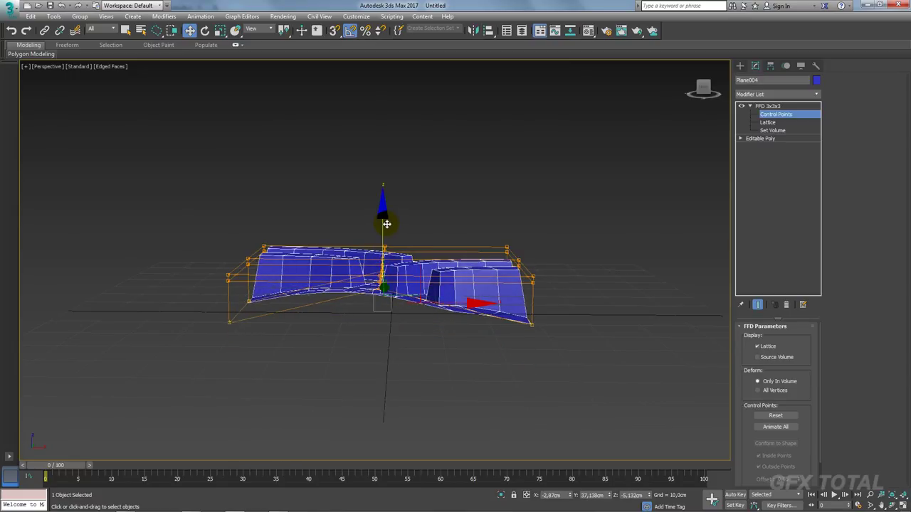
# In the front view, lower the top corner lattice points and raise the top-middle point to arch the strip.
pyautogui.press('f')
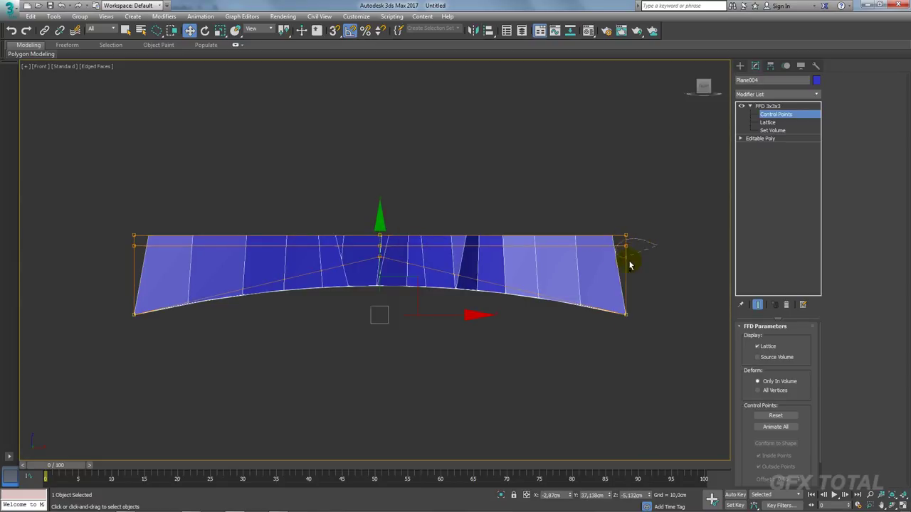
pyautogui.moveTo(630, 266); pyautogui.dragTo(626, 252)
pyautogui.keyDown('ctrl'); pyautogui.moveTo(142, 240); pyautogui.dragTo(123, 276); pyautogui.keyUp('ctrl')
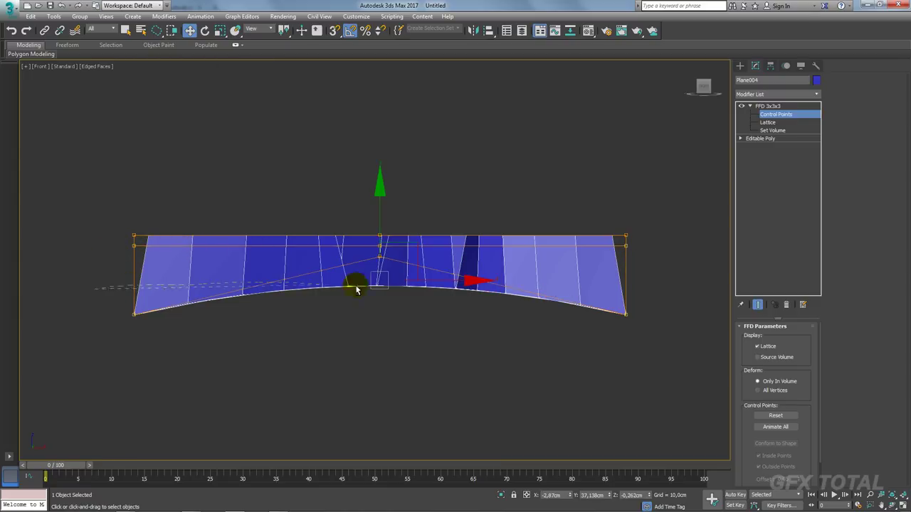
pyautogui.moveTo(357, 289); pyautogui.dragTo(679, 356)
pyautogui.moveTo(1, 334); pyautogui.dragTo(7, 335)
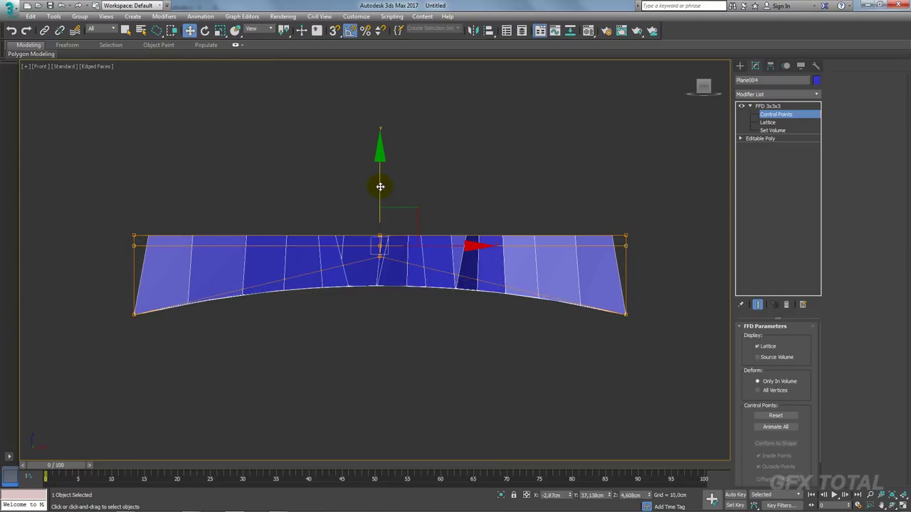
pyautogui.moveTo(380, 186); pyautogui.dragTo(372, 222)
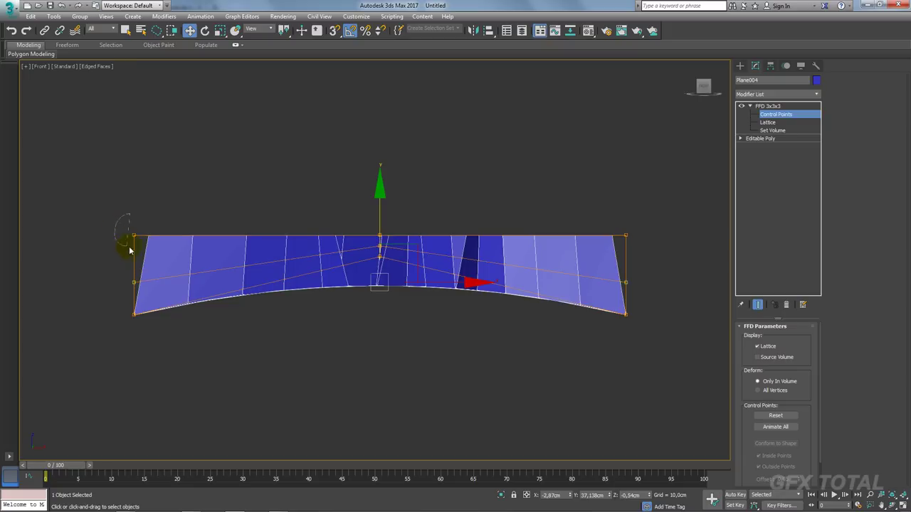
pyautogui.moveTo(129, 249); pyautogui.dragTo(160, 214)
pyautogui.keyDown('ctrl'); pyautogui.moveTo(622, 246); pyautogui.dragTo(624, 242); pyautogui.keyUp('ctrl')
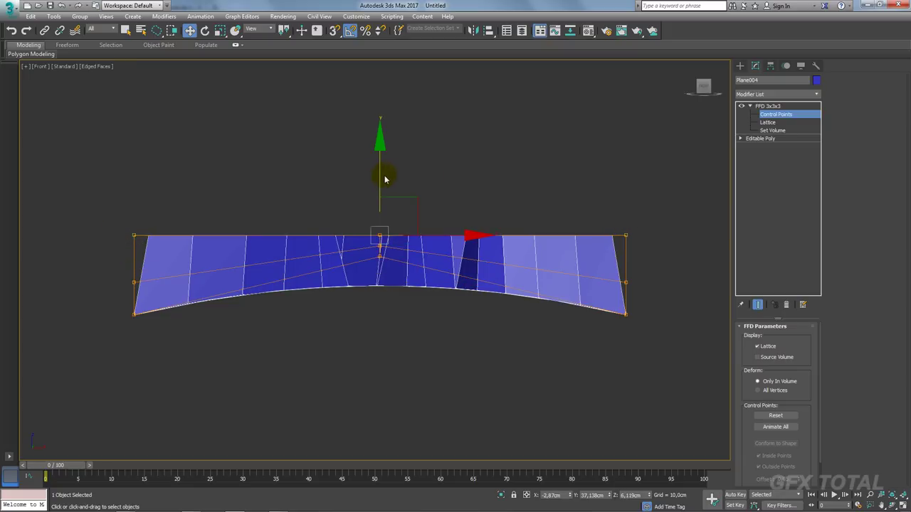
pyautogui.moveTo(383, 180); pyautogui.dragTo(395, 194)
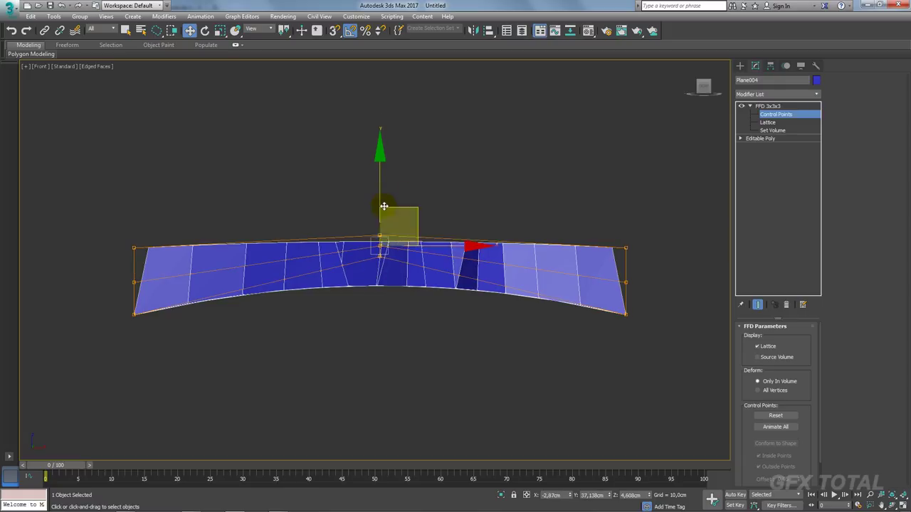
pyautogui.moveTo(393, 221); pyautogui.dragTo(383, 189)
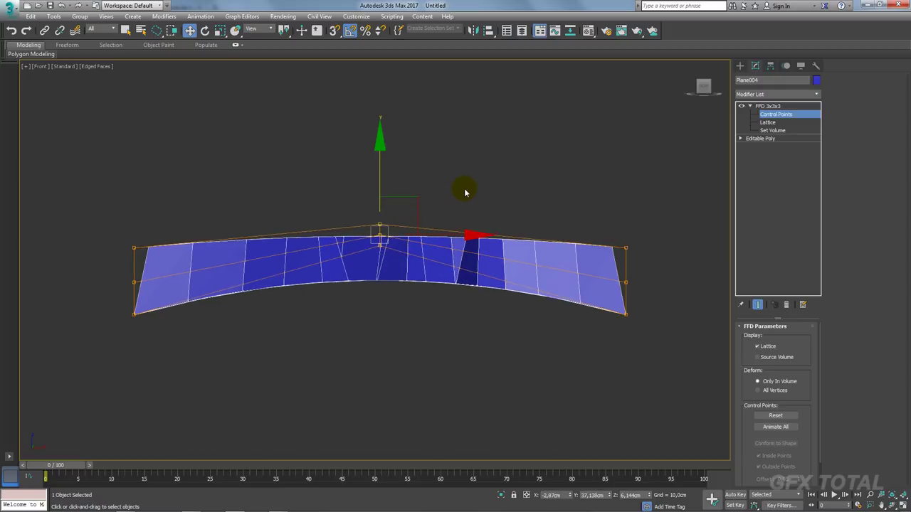
pyautogui.moveTo(399, 189); pyautogui.dragTo(378, 179)
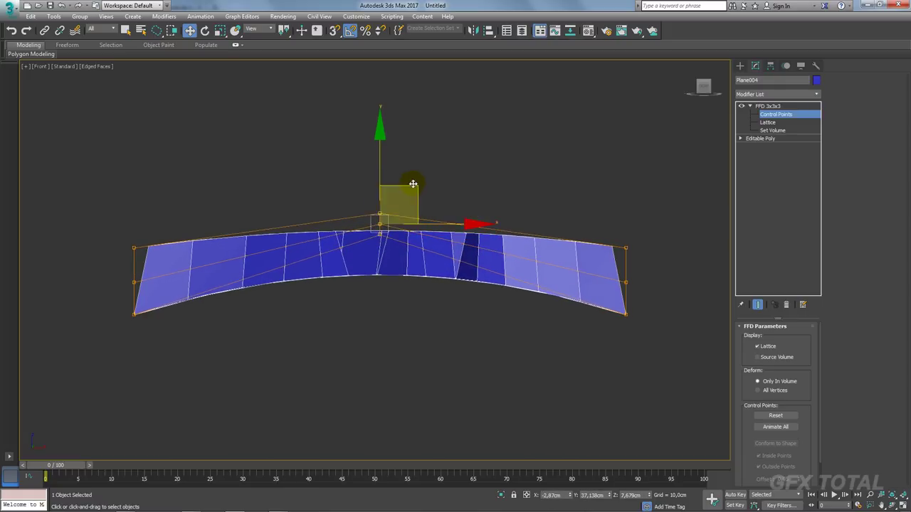
# Raise the middle lattice control point further to deepen the bend, then inspect in Perspective.
pyautogui.click(380, 227)
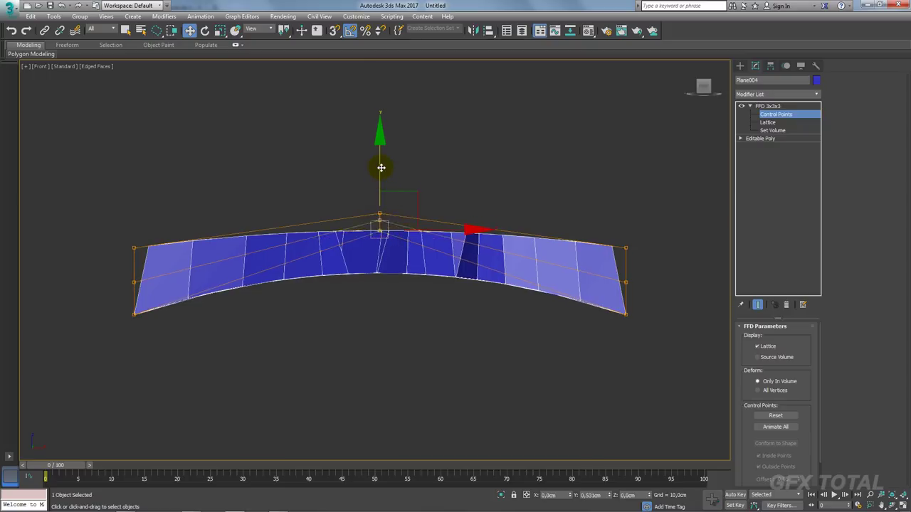
pyautogui.moveTo(383, 172); pyautogui.dragTo(382, 147)
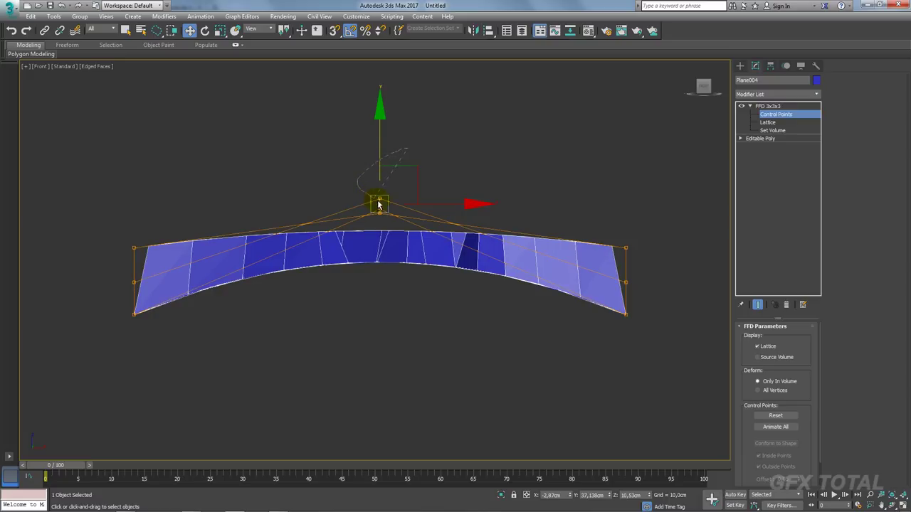
pyautogui.moveTo(381, 174); pyautogui.dragTo(381, 155)
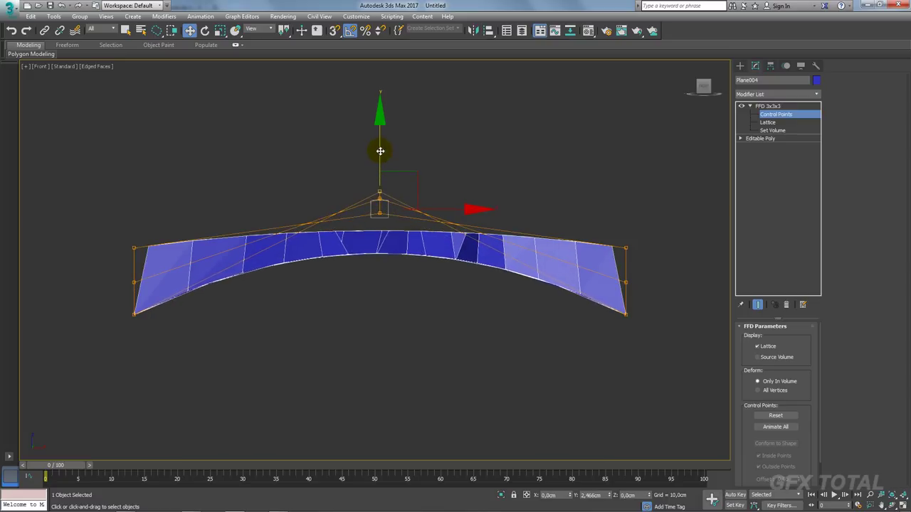
pyautogui.keyDown('alt'); pyautogui.moveTo(467, 234); pyautogui.dragTo(471, 267, button='middle'); pyautogui.keyUp('alt')
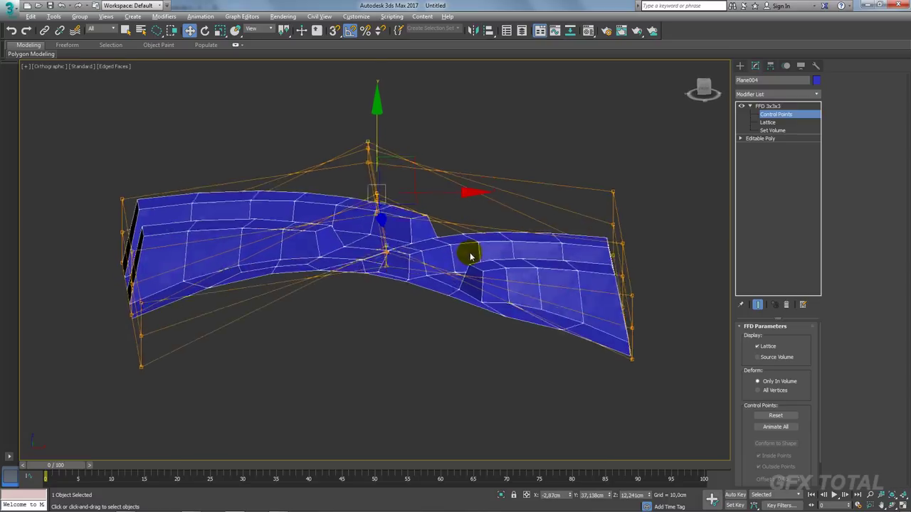
pyautogui.press('p')
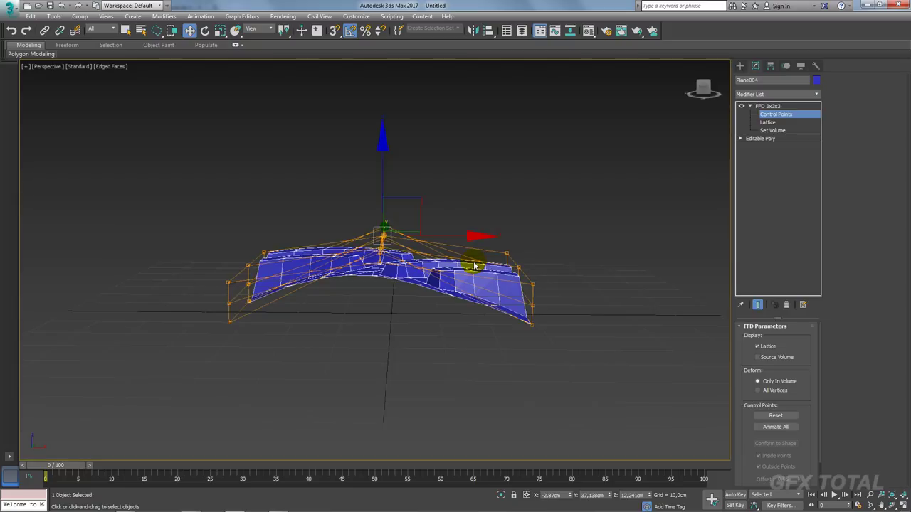
pyautogui.keyDown('alt'); pyautogui.moveTo(474, 264); pyautogui.dragTo(498, 274, button='middle'); pyautogui.keyUp('alt')
pyautogui.click(770, 105)
# Collapse the FFD sub-levels and add an Edit Poly modifier above it.
pyautogui.click(749, 106)
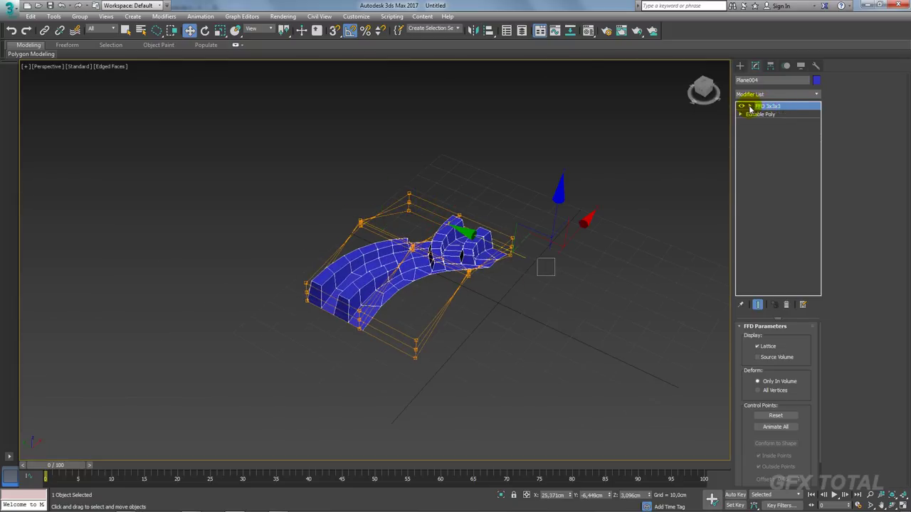
pyautogui.click(816, 94)
pyautogui.scroll(-2, 778, 244)
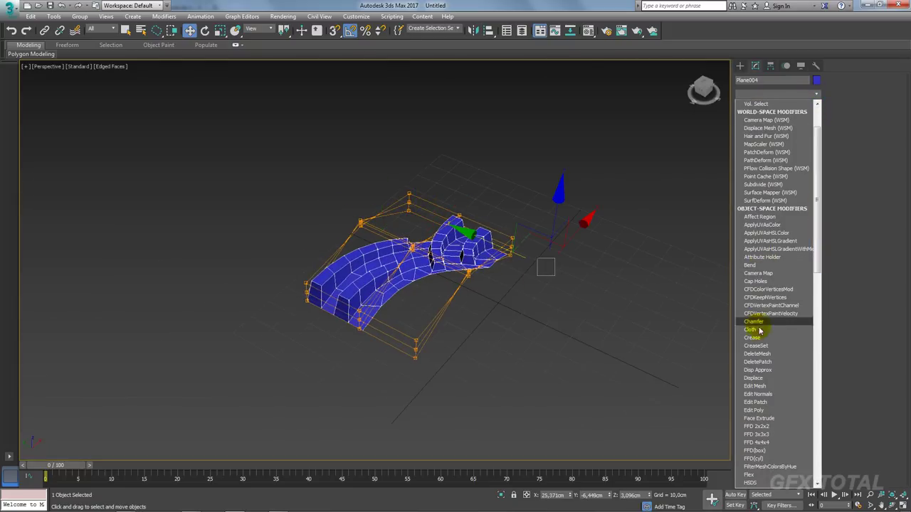
pyautogui.click(755, 410)
pyautogui.scroll(5, 430, 332)
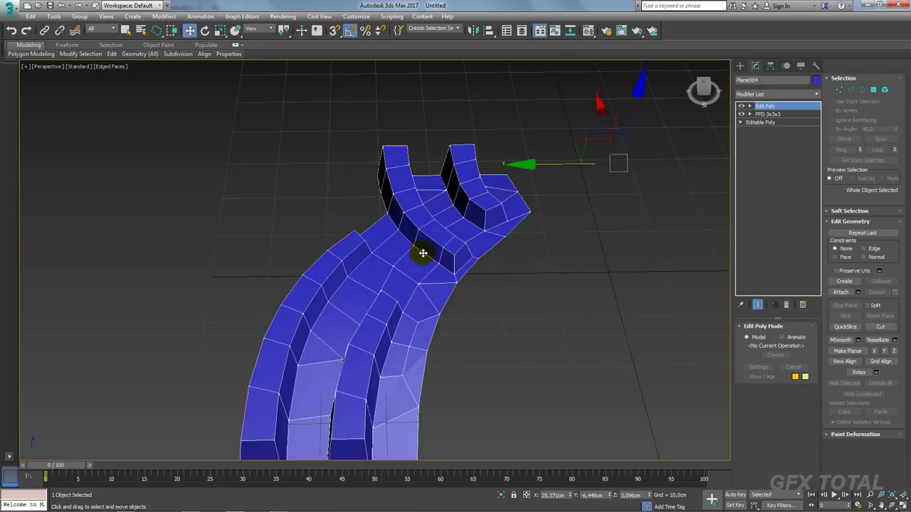
# Test a vertex-snapped instance clone of the bent piece beside the original and inspect it.
pyautogui.moveTo(420, 249)
pyautogui.keyDown('alt'); pyautogui.mouseDown(button='middle')
pyautogui.moveTo(486, 281)
pyautogui.moveTo(471, 252)
pyautogui.moveTo(499, 264)
pyautogui.moveTo(448, 178)
pyautogui.moveTo(482, 221)
pyautogui.mouseUp(button='middle'); pyautogui.keyUp('alt')
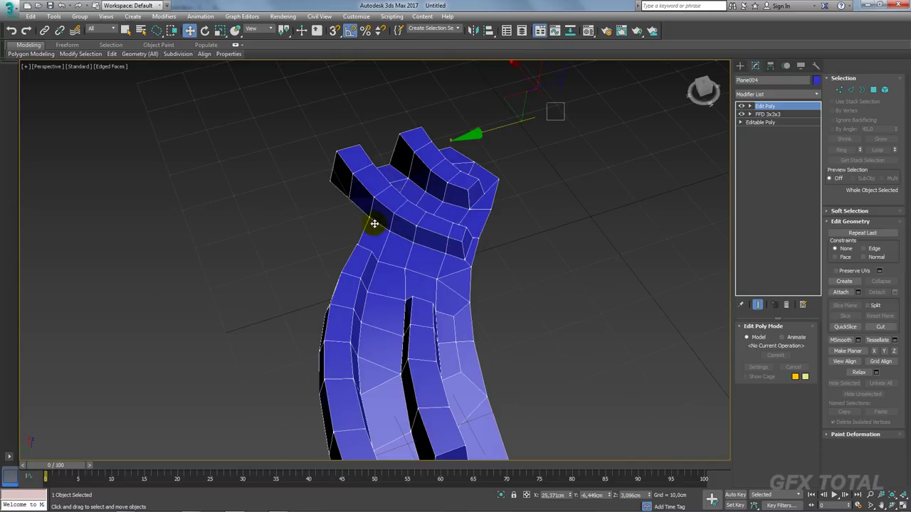
pyautogui.press('s')
pyautogui.moveTo(372, 218)
pyautogui.keyDown('shift'); pyautogui.mouseDown()
pyautogui.moveTo(511, 182)
pyautogui.moveTo(498, 179)
pyautogui.mouseUp(); pyautogui.keyUp('shift')
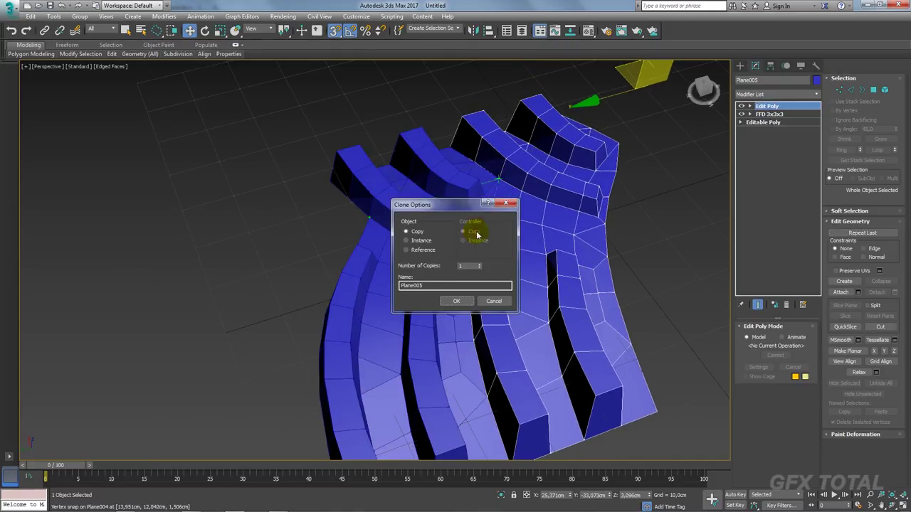
pyautogui.click(456, 303)
pyautogui.keyDown('alt'); pyautogui.moveTo(557, 217); pyautogui.dragTo(538, 181, button='middle'); pyautogui.keyUp('alt')
pyautogui.scroll(5, 538, 181)
pyautogui.scroll(5, 518, 218)
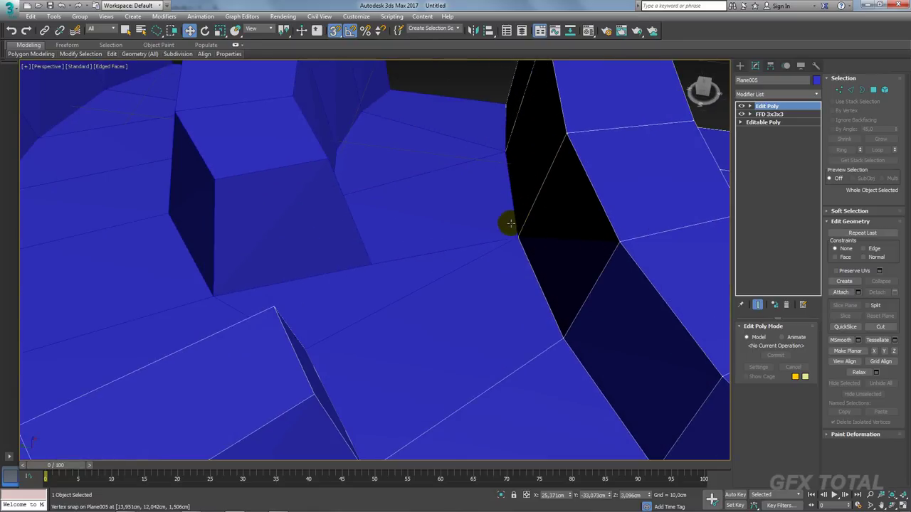
pyautogui.scroll(-3, 510, 224)
pyautogui.scroll(-3, 504, 266)
pyautogui.scroll(-5, 520, 249)
pyautogui.moveTo(433, 305)
pyautogui.keyDown('alt'); pyautogui.mouseDown(button='middle')
pyautogui.moveTo(394, 193)
pyautogui.moveTo(429, 132)
pyautogui.moveTo(513, 382)
pyautogui.moveTo(510, 299)
pyautogui.mouseUp(button='middle'); pyautogui.keyUp('alt')
pyautogui.scroll(4, 550, 252)
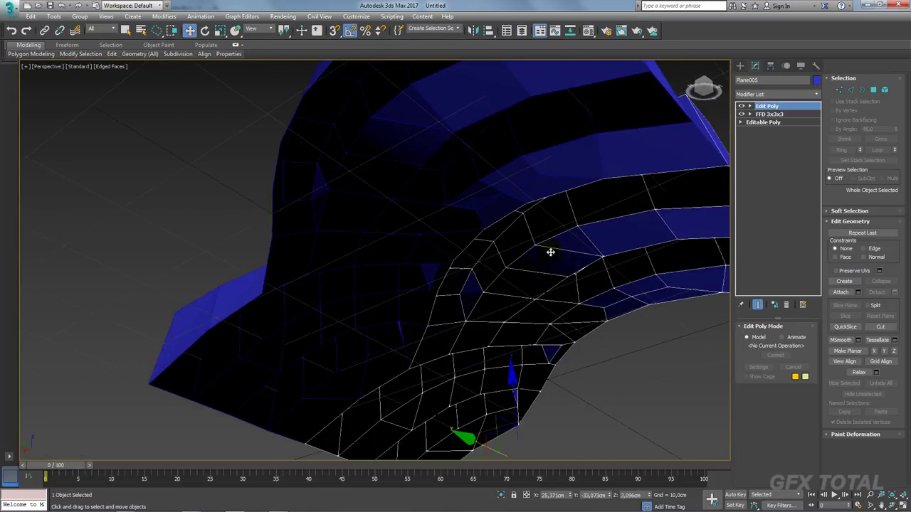
pyautogui.moveTo(550, 252)
pyautogui.keyDown('alt'); pyautogui.mouseDown(button='middle')
pyautogui.moveTo(610, 195)
pyautogui.moveTo(605, 206)
pyautogui.mouseUp(button='middle'); pyautogui.keyUp('alt')
pyautogui.scroll(-3, 603, 241)
pyautogui.moveTo(602, 242)
pyautogui.keyDown('alt'); pyautogui.mouseDown(button='middle')
pyautogui.moveTo(580, 278)
pyautogui.moveTo(518, 298)
pyautogui.moveTo(510, 330)
pyautogui.moveTo(594, 256)
pyautogui.mouseUp(button='middle'); pyautogui.keyUp('alt')
pyautogui.scroll(-2, 604, 242)
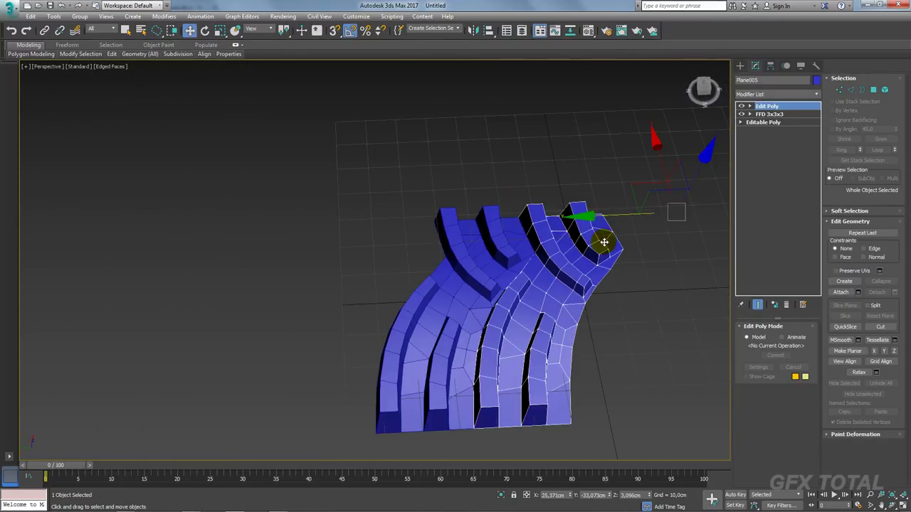
# Snap-move the piece vertex to vertex, clear the selection, and switch to the tire reference browser.
pyautogui.press('s')
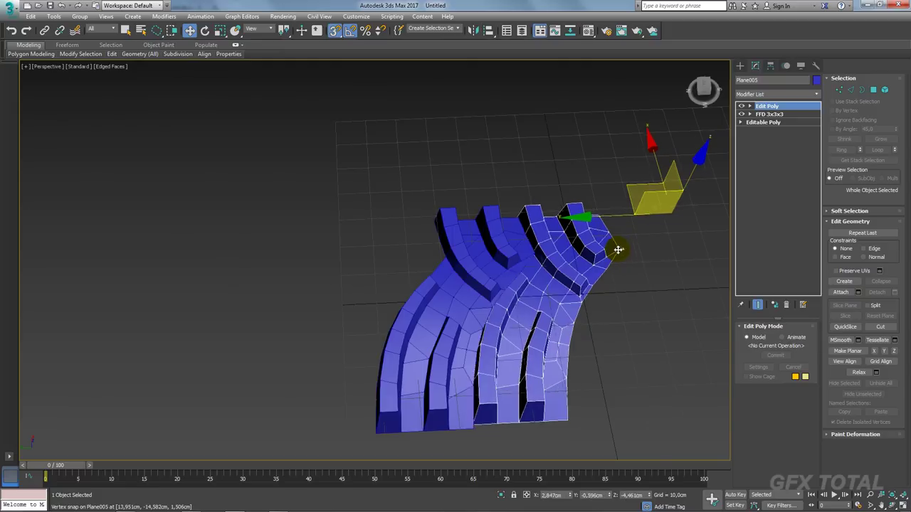
pyautogui.moveTo(624, 250); pyautogui.dragTo(439, 253)
pyautogui.keyDown('alt'); pyautogui.moveTo(439, 253); pyautogui.dragTo(425, 197, button='middle'); pyautogui.keyUp('alt')
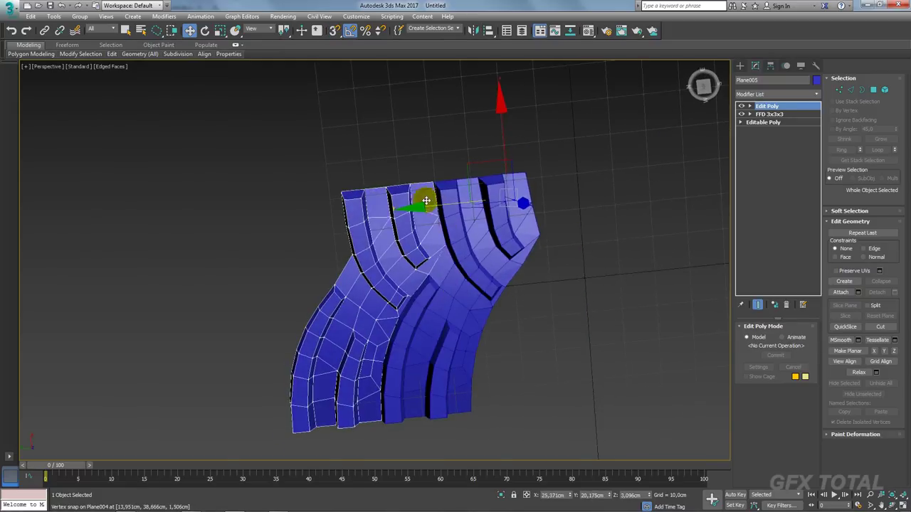
pyautogui.scroll(3, 425, 197)
pyautogui.moveTo(464, 170)
pyautogui.keyDown('alt'); pyautogui.mouseDown(button='middle')
pyautogui.moveTo(469, 229)
pyautogui.moveTo(422, 352)
pyautogui.moveTo(466, 170)
pyautogui.moveTo(417, 320)
pyautogui.moveTo(355, 356)
pyautogui.mouseUp(button='middle'); pyautogui.keyUp('alt')
pyautogui.scroll(-4, 425, 358)
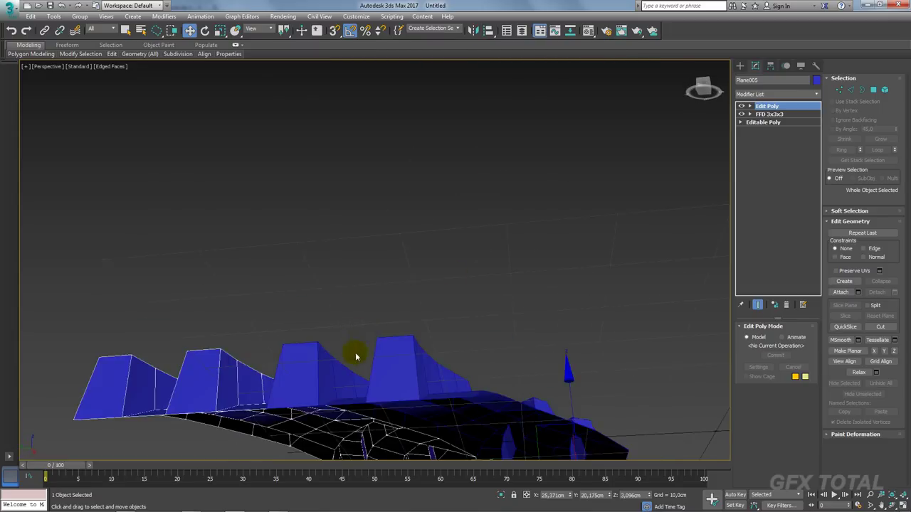
pyautogui.scroll(4, 405, 252)
pyautogui.scroll(-2, 439, 240)
pyautogui.moveTo(437, 244)
pyautogui.keyDown('alt'); pyautogui.mouseDown(button='middle')
pyautogui.moveTo(508, 259)
pyautogui.moveTo(447, 240)
pyautogui.moveTo(470, 198)
pyautogui.moveTo(523, 256)
pyautogui.mouseUp(button='middle'); pyautogui.keyUp('alt')
pyautogui.scroll(-4, 543, 268)
pyautogui.click(470, 198)
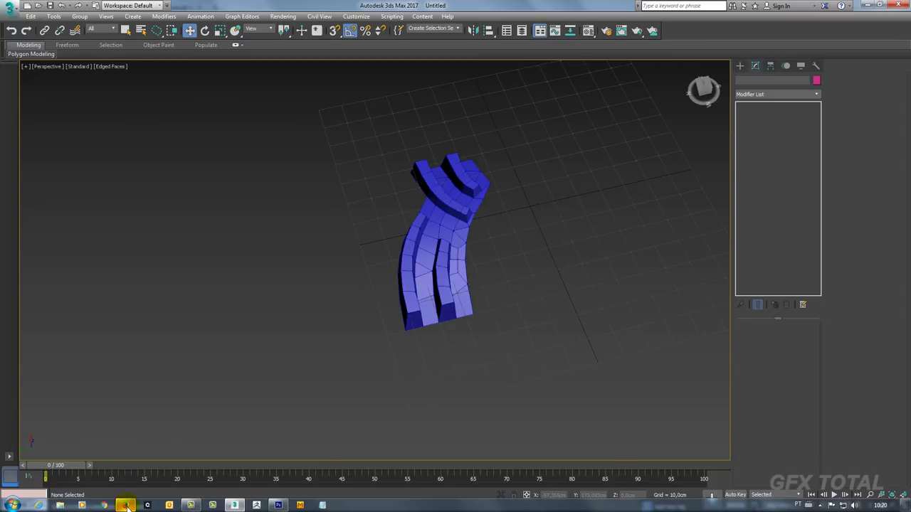
pyautogui.click(122, 505)
# Look at the other tractor tire reference image in Firefox, then return to 3ds Max.
pyautogui.click(164, 9)
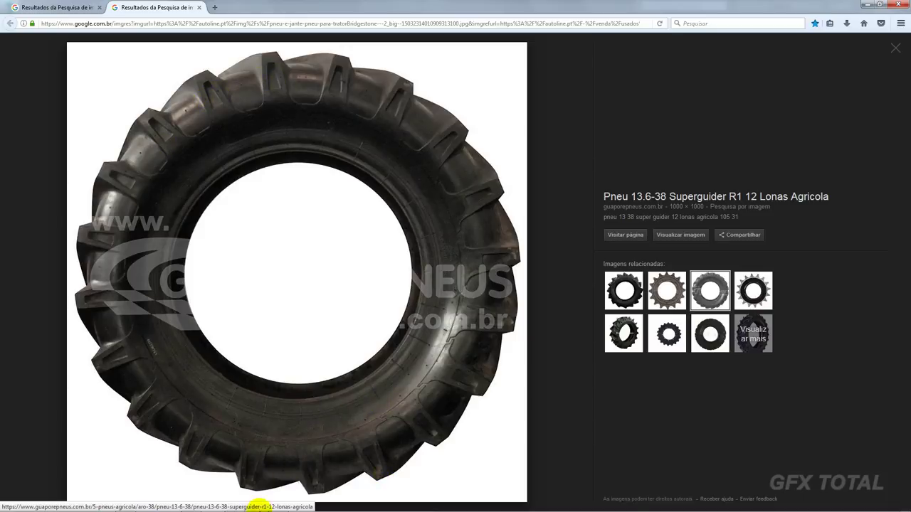
pyautogui.click(234, 501)
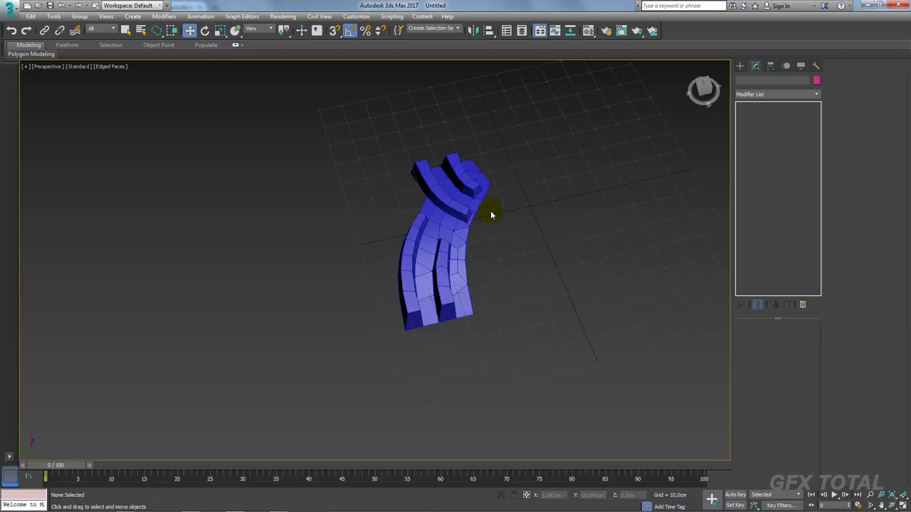
# With snapping on, Shift-drag the bent lug piece to make 10 snapped independent copies.
pyautogui.keyDown('alt'); pyautogui.moveTo(491, 215); pyautogui.dragTo(468, 261, button='middle'); pyautogui.keyUp('alt')
pyautogui.click(437, 269)
pyautogui.scroll(2, 422, 258)
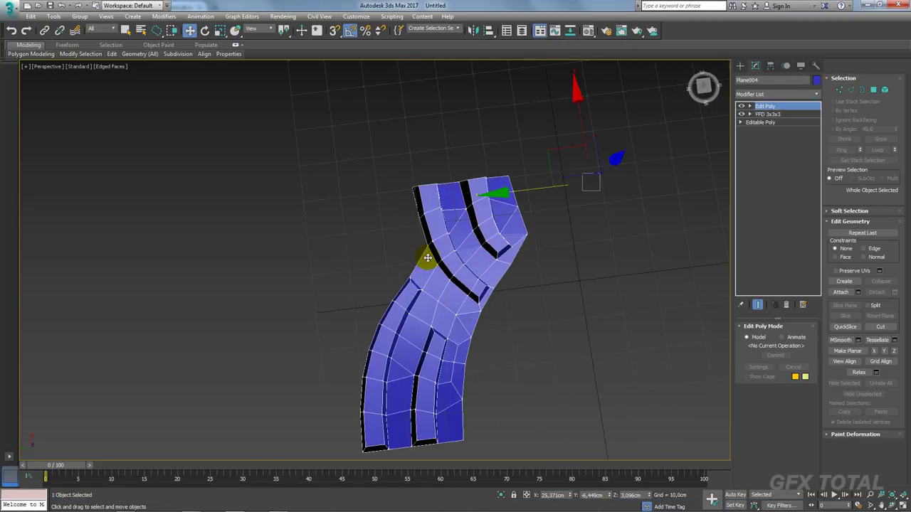
pyautogui.click(334, 30)
pyautogui.keyDown('alt'); pyautogui.moveTo(349, 151); pyautogui.dragTo(403, 181, button='middle'); pyautogui.keyUp('alt')
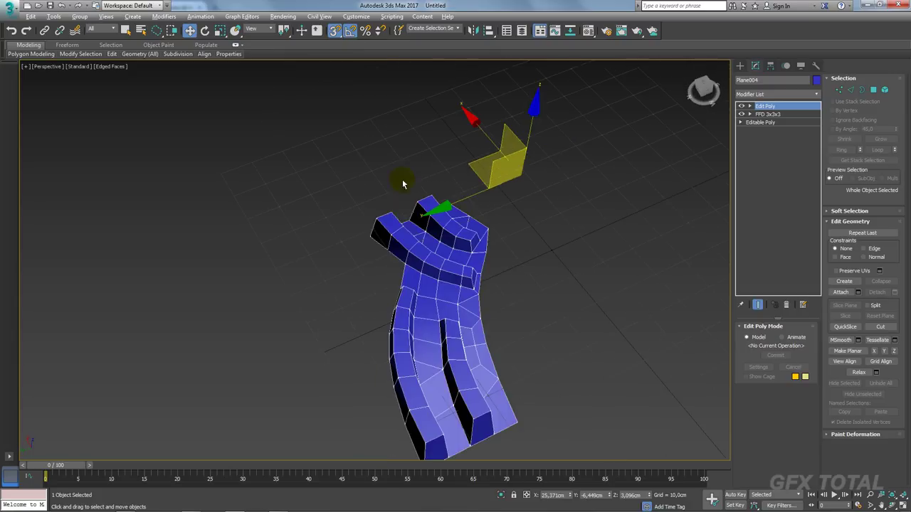
pyautogui.click(404, 266)
pyautogui.click(405, 264)
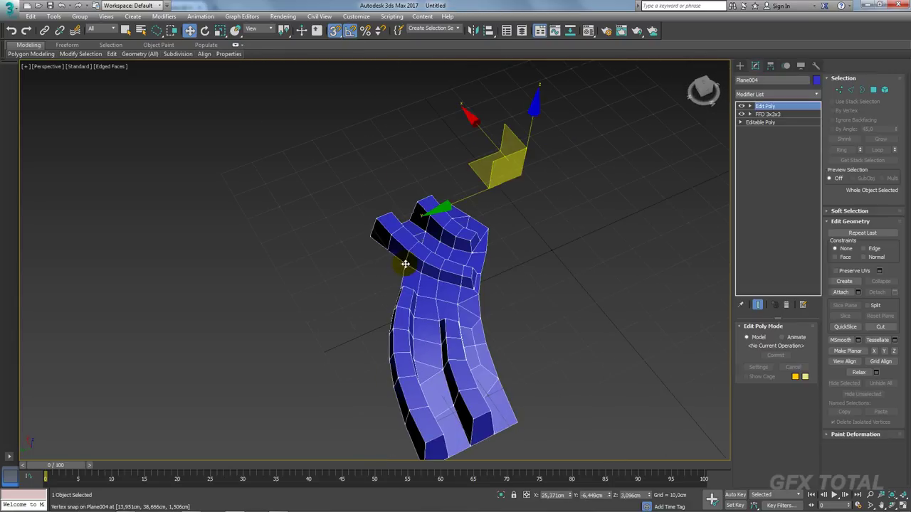
pyautogui.keyDown('shift'); pyautogui.moveTo(405, 265); pyautogui.dragTo(488, 230); pyautogui.keyUp('shift')
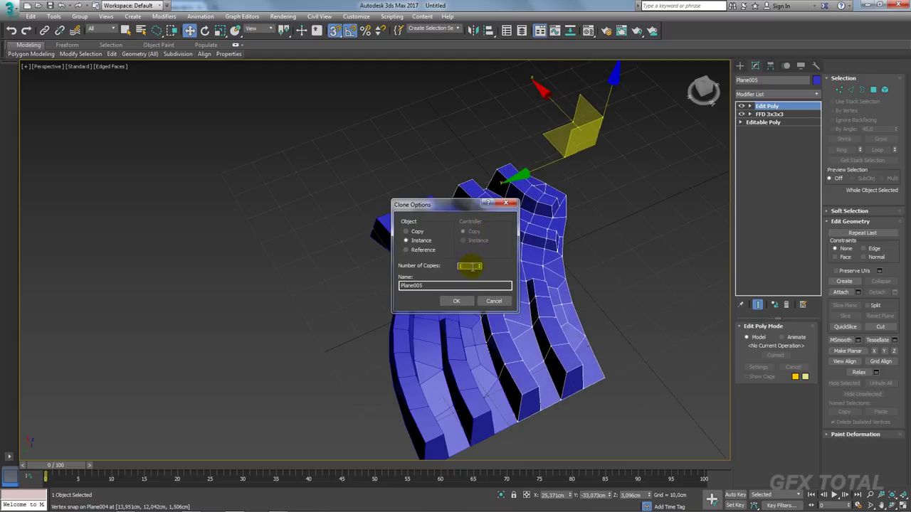
pyautogui.write('0')
pyautogui.click(417, 233)
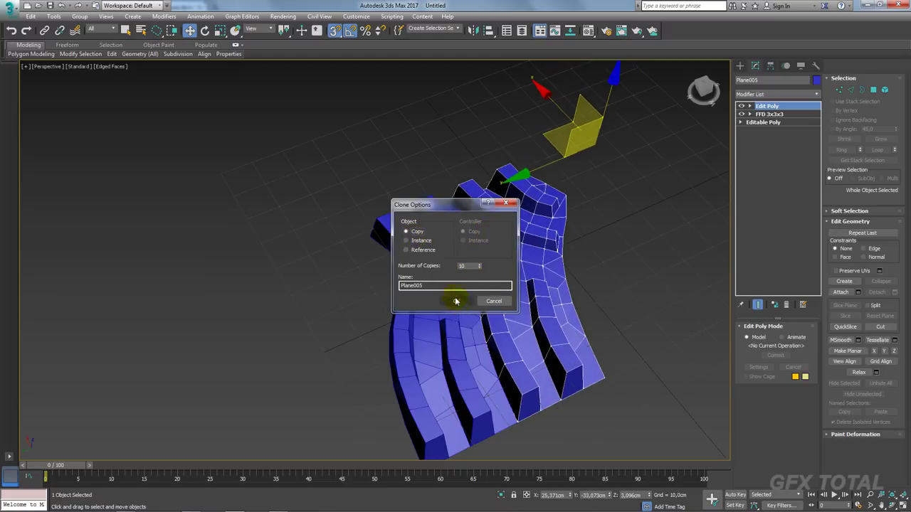
pyautogui.click(456, 303)
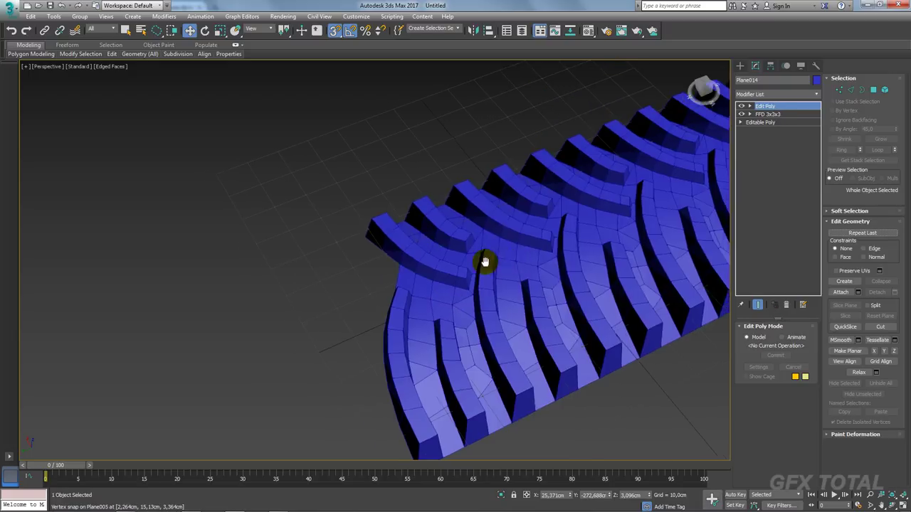
# Attach Plane004 through Plane013 to the Edit Poly mesh using Attach List.
pyautogui.scroll(-5, 437, 264)
pyautogui.moveTo(437, 264)
pyautogui.keyDown('alt'); pyautogui.mouseDown(button='middle')
pyautogui.moveTo(498, 290)
pyautogui.moveTo(486, 293)
pyautogui.moveTo(530, 236)
pyautogui.moveTo(520, 266)
pyautogui.moveTo(540, 252)
pyautogui.moveTo(553, 305)
pyautogui.moveTo(548, 264)
pyautogui.moveTo(463, 197)
pyautogui.mouseUp(button='middle'); pyautogui.keyUp('alt')
pyautogui.scroll(3, 501, 274)
pyautogui.moveTo(501, 274)
pyautogui.keyDown('alt'); pyautogui.mouseDown(button='middle')
pyautogui.moveTo(415, 230)
pyautogui.moveTo(492, 225)
pyautogui.mouseUp(button='middle'); pyautogui.keyUp('alt')
pyautogui.scroll(-5, 513, 242)
pyautogui.keyDown('alt'); pyautogui.moveTo(536, 264); pyautogui.dragTo(584, 320, button='middle'); pyautogui.keyUp('alt')
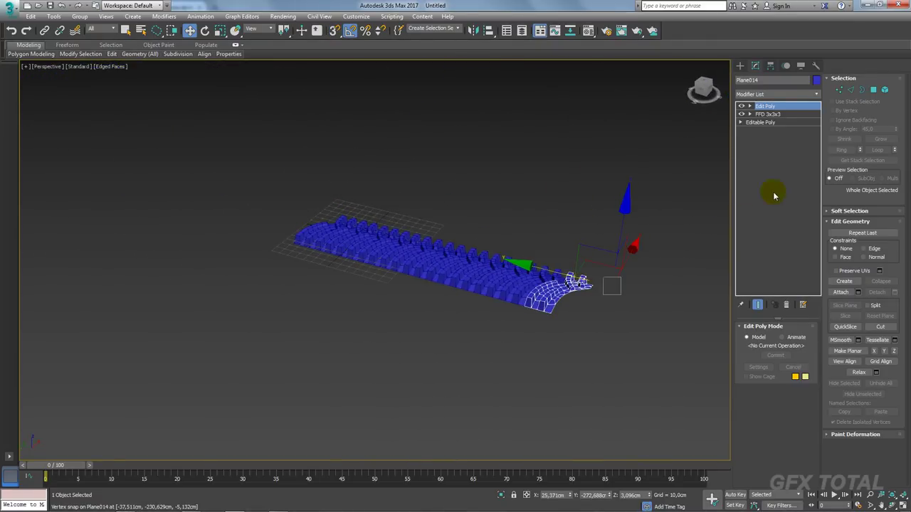
pyautogui.keyDown('alt'); pyautogui.moveTo(690, 218); pyautogui.dragTo(646, 229, button='middle'); pyautogui.keyUp('alt')
pyautogui.click(857, 292)
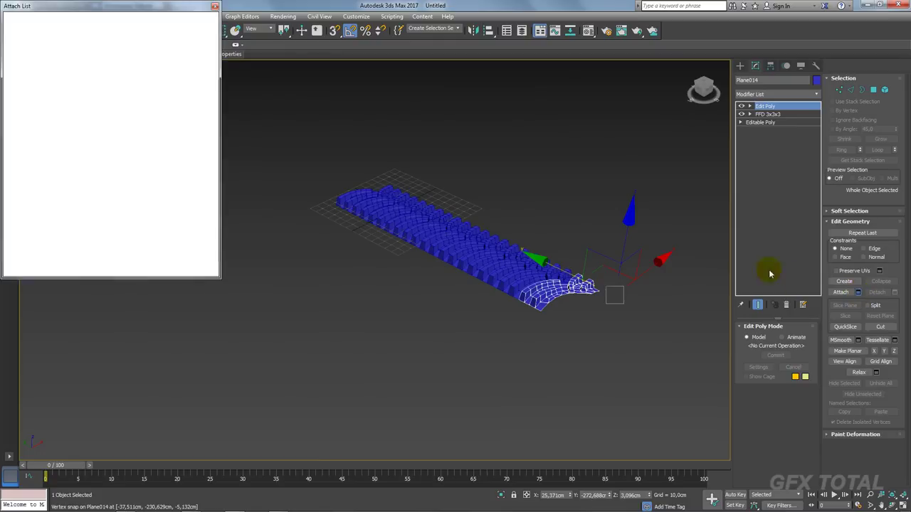
pyautogui.click(40, 65)
pyautogui.keyDown('shift'); pyautogui.click(40, 141); pyautogui.keyUp('shift')
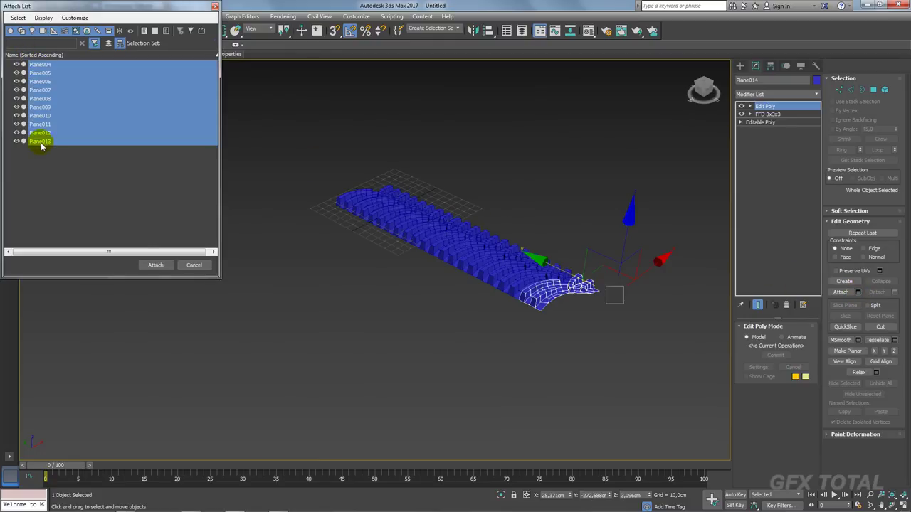
pyautogui.click(155, 265)
pyautogui.moveTo(661, 228)
pyautogui.keyDown('alt'); pyautogui.mouseDown(button='middle')
pyautogui.moveTo(533, 238)
pyautogui.moveTo(545, 240)
pyautogui.mouseUp(button='middle'); pyautogui.keyUp('alt')
pyautogui.scroll(3, 481, 209)
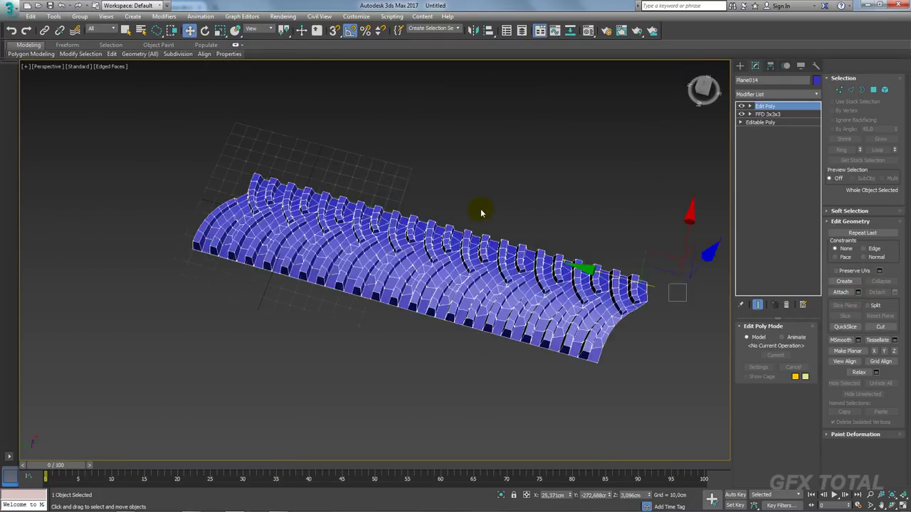
# Save the scene as Pneu Trator.max.
pyautogui.click(50, 7)
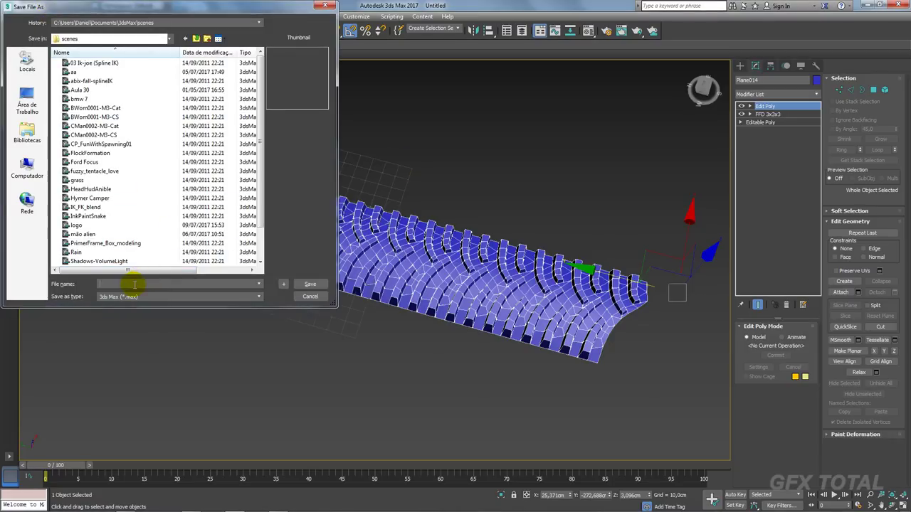
pyautogui.write('p')
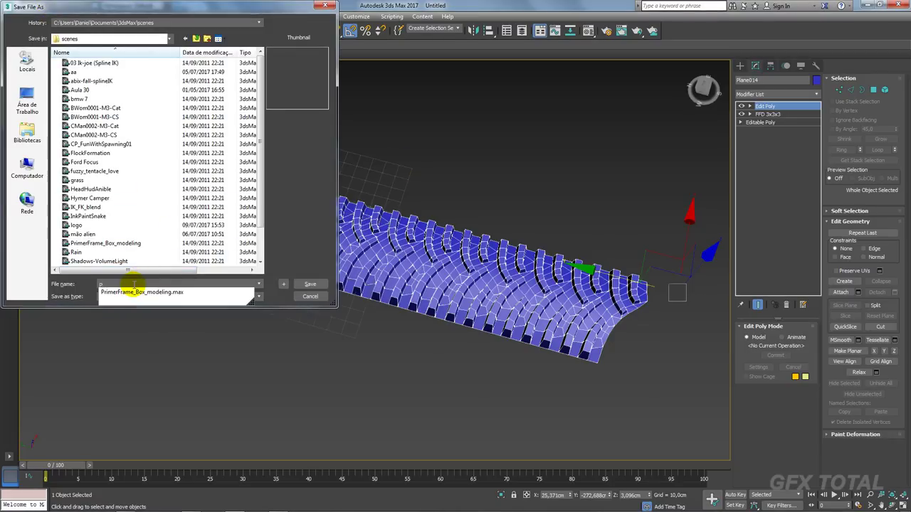
pyautogui.write('NEU')
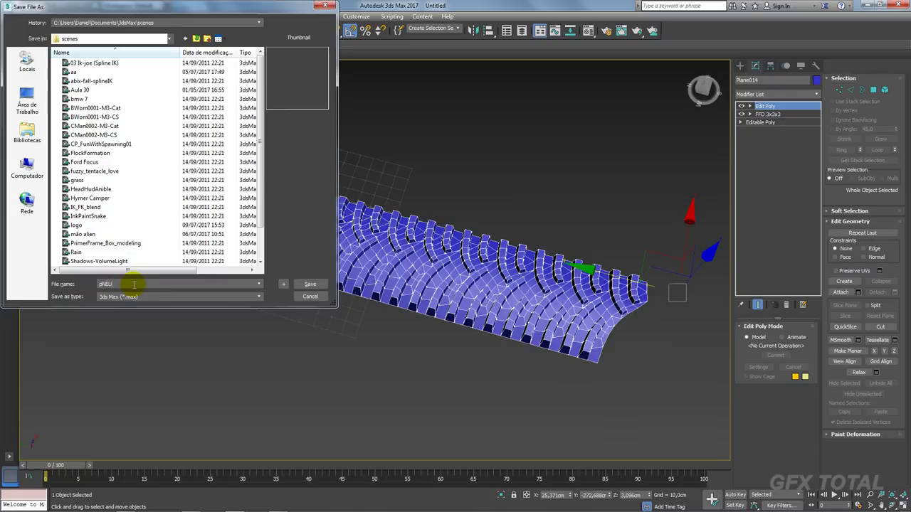
pyautogui.write('Pri')
pyautogui.press('Return')
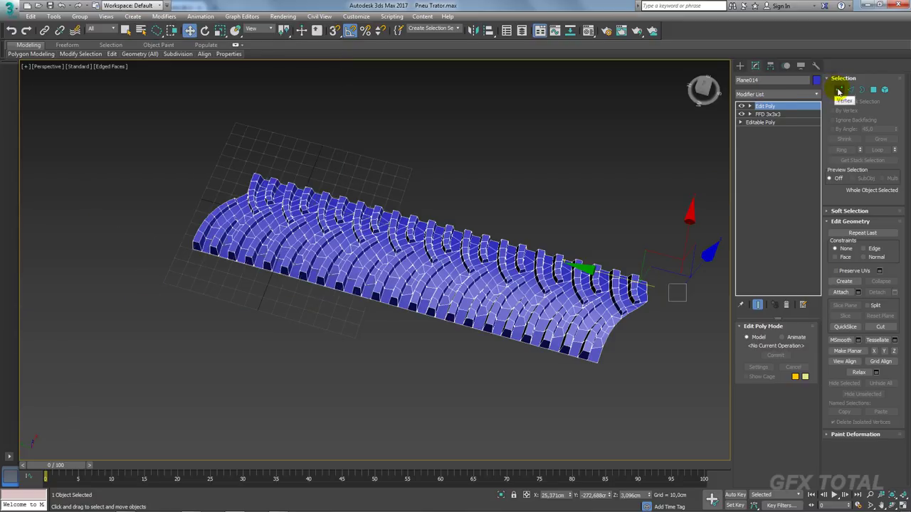
# At Vertex level, select all 1221 vertices of Plane014 and orbit to inspect the strip.
pyautogui.click(839, 90)
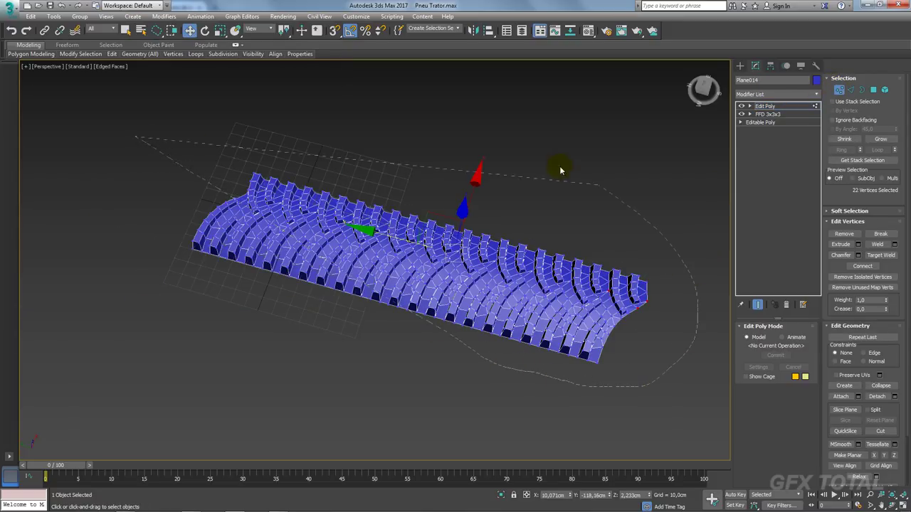
pyautogui.hotkey('ctrl', 'a')
pyautogui.keyDown('alt'); pyautogui.moveTo(667, 346); pyautogui.dragTo(581, 325, button='middle'); pyautogui.keyUp('alt')
pyautogui.scroll(3, 468, 356)
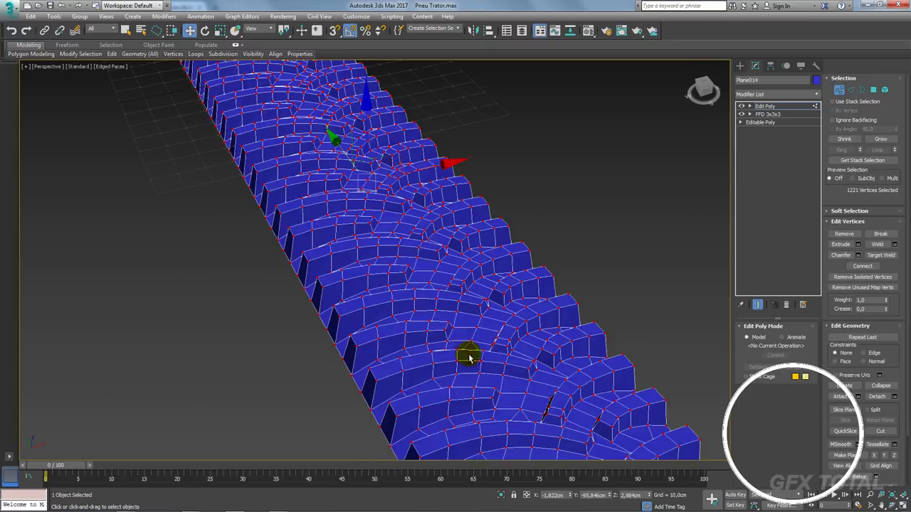
pyautogui.moveTo(468, 356)
pyautogui.mouseDown(button='middle')
pyautogui.moveTo(442, 344)
pyautogui.moveTo(341, 351)
pyautogui.mouseUp(button='middle')
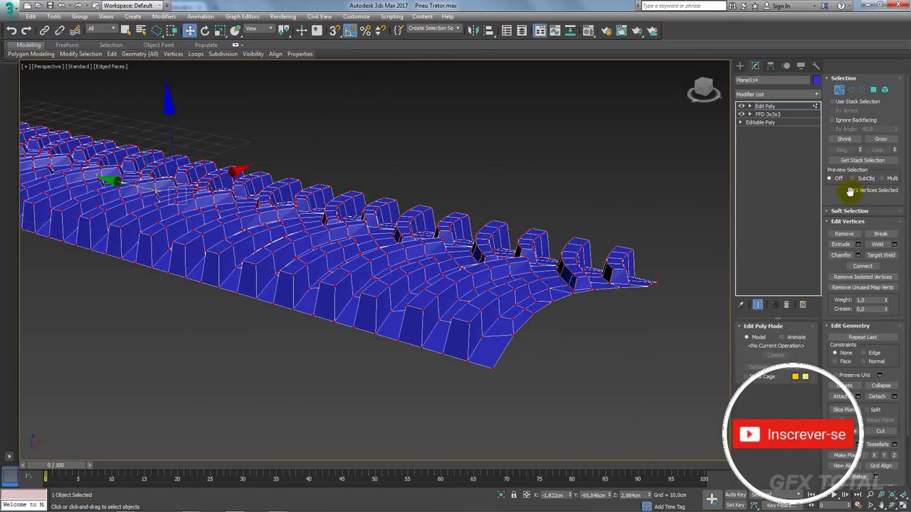
pyautogui.moveTo(834, 197); pyautogui.dragTo(834, 197)
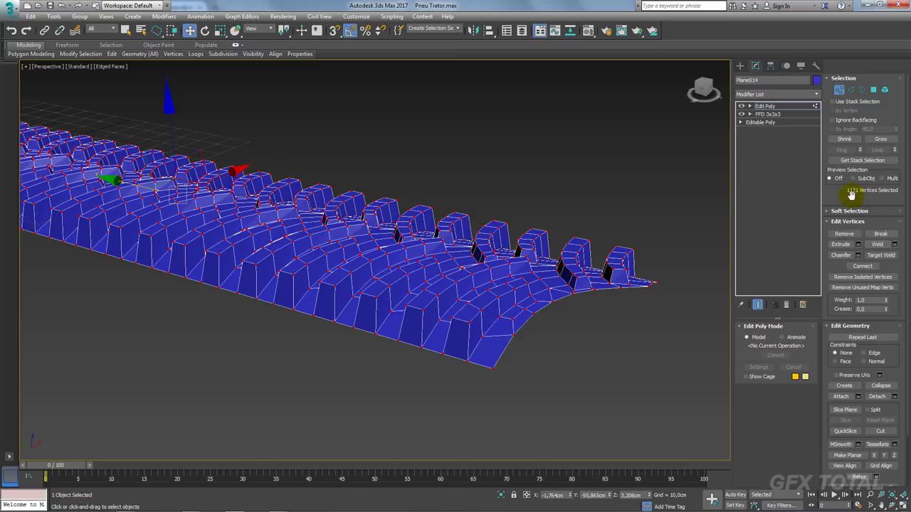
pyautogui.moveTo(683, 256)
pyautogui.keyDown('alt'); pyautogui.mouseDown(button='middle')
pyautogui.moveTo(606, 260)
pyautogui.moveTo(722, 217)
pyautogui.mouseUp(button='middle'); pyautogui.keyUp('alt')
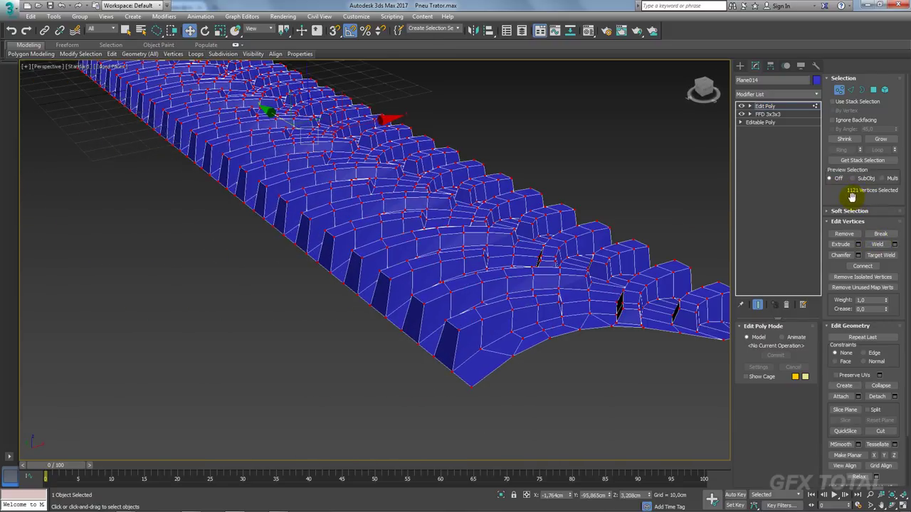
pyautogui.scroll(-2, 624, 240)
pyautogui.scroll(-6, 596, 256)
pyautogui.moveTo(545, 242)
pyautogui.keyDown('alt'); pyautogui.mouseDown(button='middle')
pyautogui.moveTo(586, 329)
pyautogui.moveTo(725, 160)
pyautogui.mouseUp(button='middle'); pyautogui.keyUp('alt')
# Select the mesh's open border edges and inspect them in wireframe view.
pyautogui.click(862, 90)
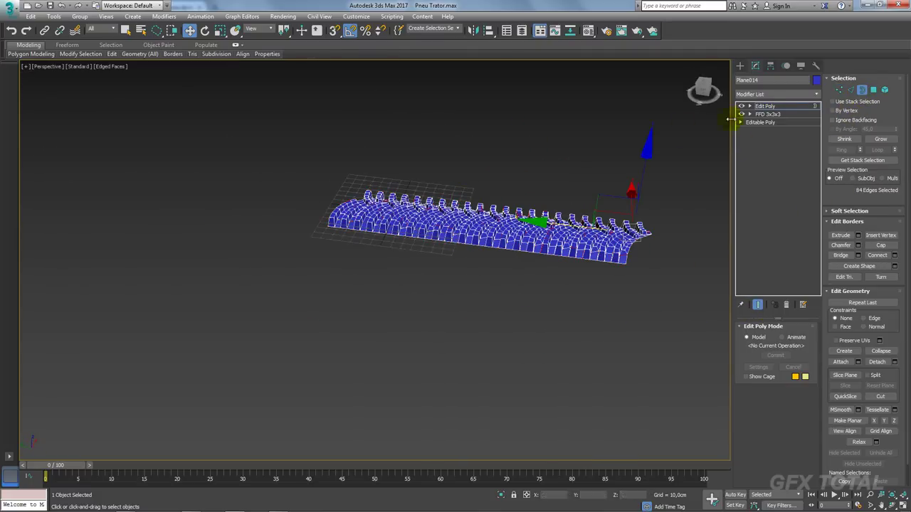
pyautogui.click(508, 227)
pyautogui.scroll(5, 508, 228)
pyautogui.moveTo(491, 249)
pyautogui.keyDown('alt'); pyautogui.mouseDown(button='middle')
pyautogui.moveTo(505, 261)
pyautogui.moveTo(474, 261)
pyautogui.moveTo(632, 350)
pyautogui.mouseUp(button='middle'); pyautogui.keyUp('alt')
pyautogui.press('F3')
pyautogui.scroll(-5, 472, 263)
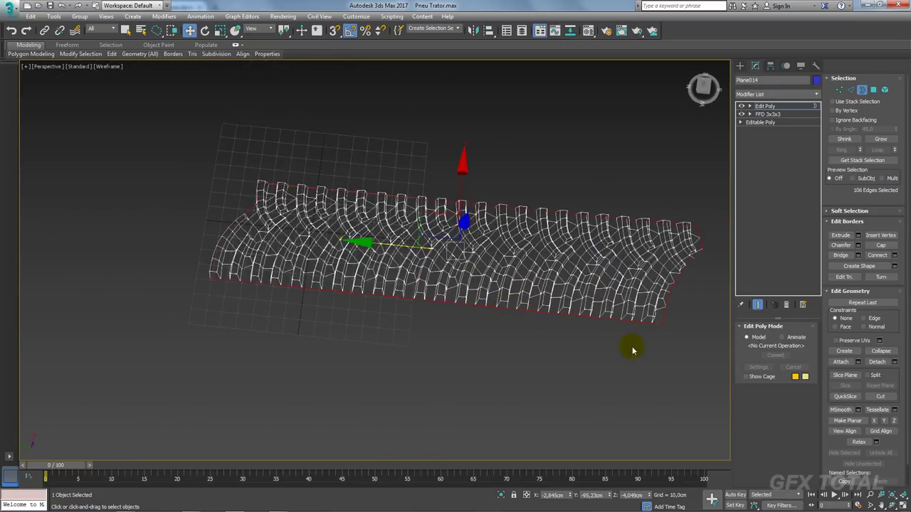
pyautogui.moveTo(500, 356)
pyautogui.keyDown('alt'); pyautogui.mouseDown(button='middle')
pyautogui.moveTo(570, 286)
pyautogui.moveTo(508, 301)
pyautogui.mouseUp(button='middle'); pyautogui.keyUp('alt')
pyautogui.press('F3')
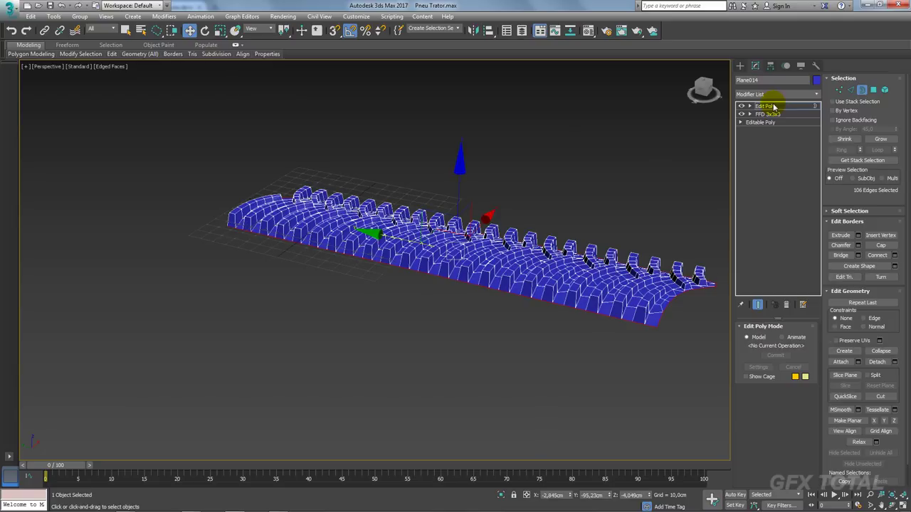
# Add a Bend modifier with Angle 360 and Bend Axis Y to wrap the strip into a ring.
pyautogui.click(770, 105)
pyautogui.click(816, 94)
pyautogui.scroll(-3, 811, 157)
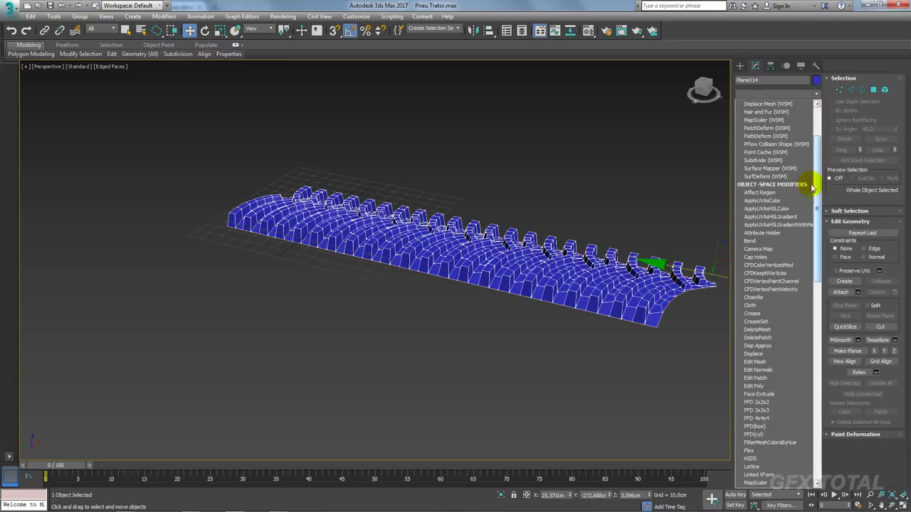
pyautogui.click(763, 240)
pyautogui.doubleClick(788, 345)
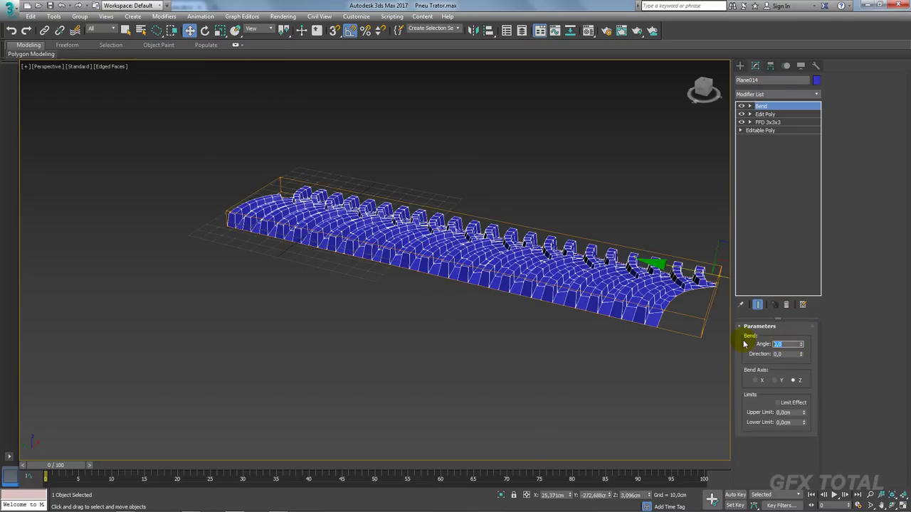
pyautogui.write('0')
pyautogui.press('Return')
pyautogui.click(757, 381)
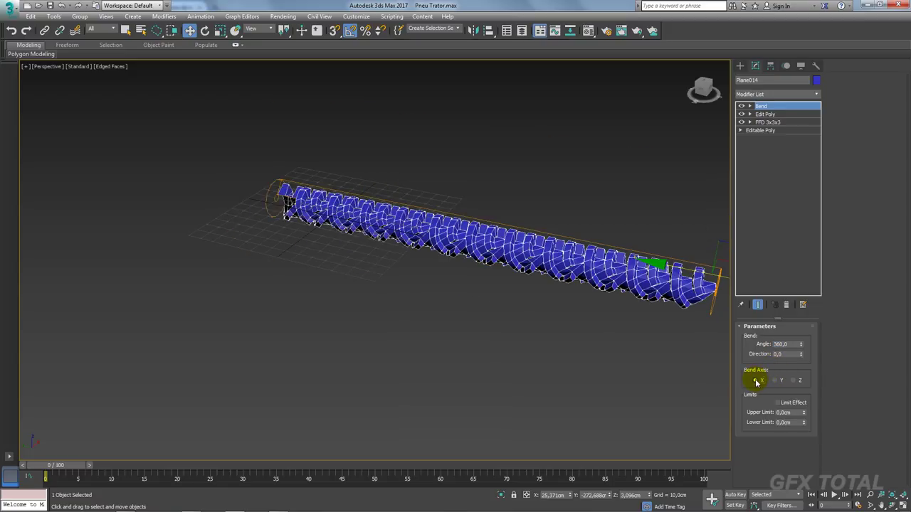
pyautogui.click(775, 381)
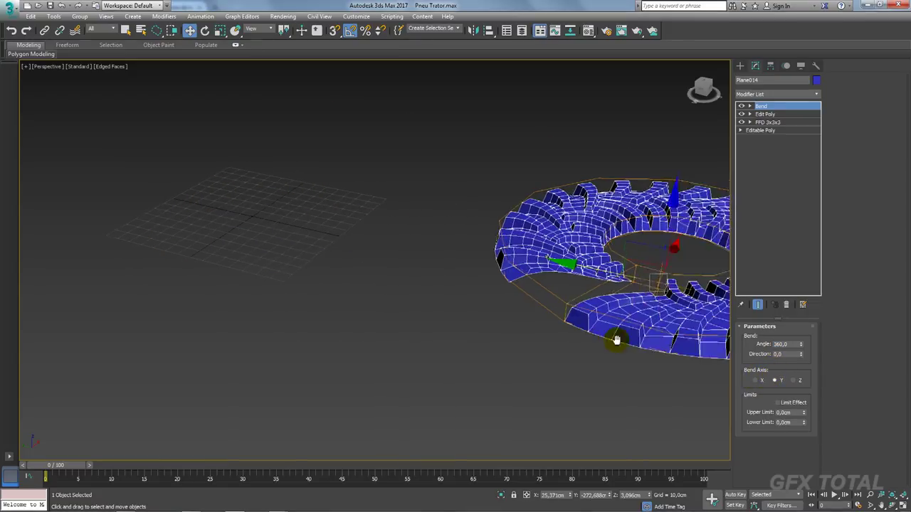
# Set the Bend direction to -90.
pyautogui.moveTo(805, 354); pyautogui.dragTo(798, 352)
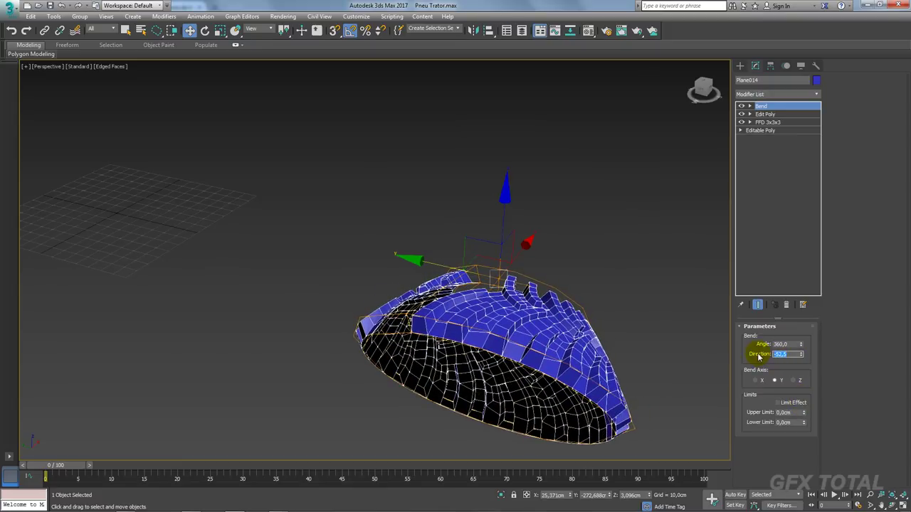
pyautogui.write('0')
pyautogui.press('Return')
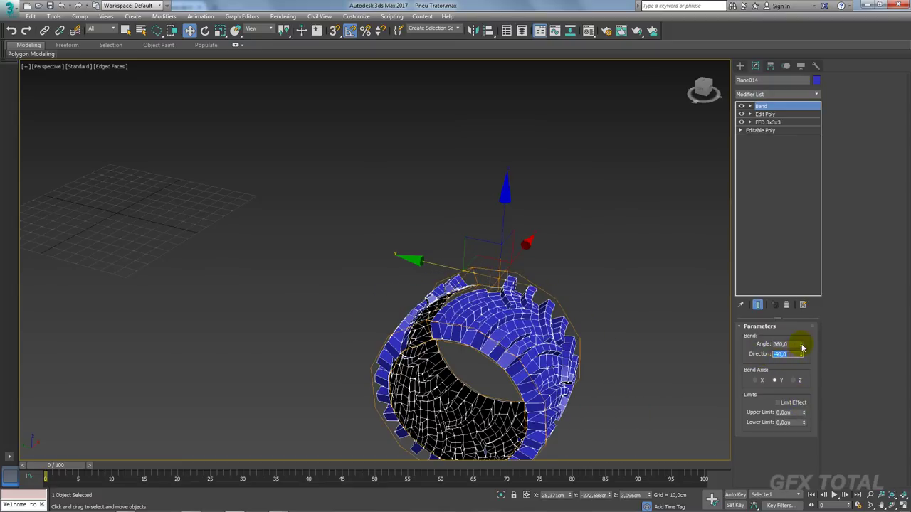
# Raise the Bend angle from 371 to about 389 so the strip curls into a ring.
pyautogui.moveTo(802, 347); pyautogui.dragTo(799, 335)
pyautogui.moveTo(553, 299)
pyautogui.keyDown('alt'); pyautogui.mouseDown(button='middle')
pyautogui.moveTo(427, 305)
pyautogui.moveTo(510, 311)
pyautogui.moveTo(482, 306)
pyautogui.moveTo(491, 295)
pyautogui.mouseUp(button='middle'); pyautogui.keyUp('alt')
pyautogui.scroll(5, 478, 299)
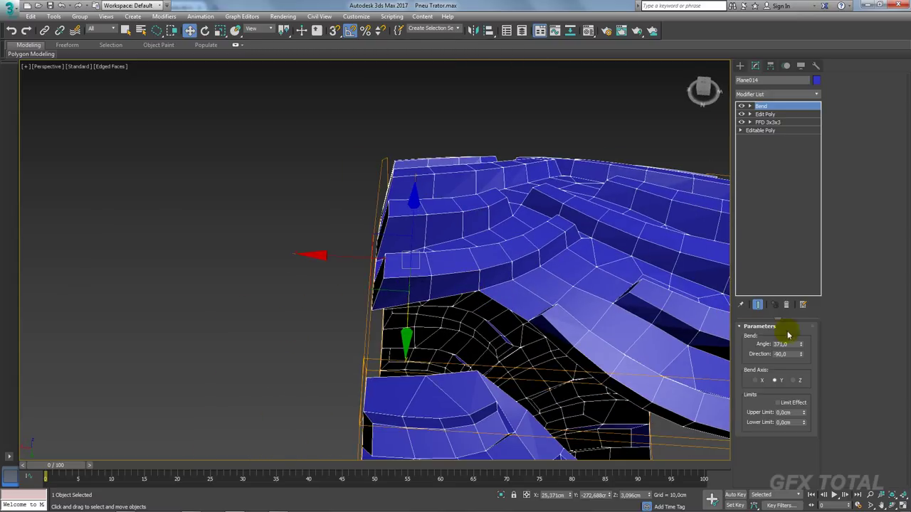
pyautogui.moveTo(802, 346); pyautogui.dragTo(799, 326)
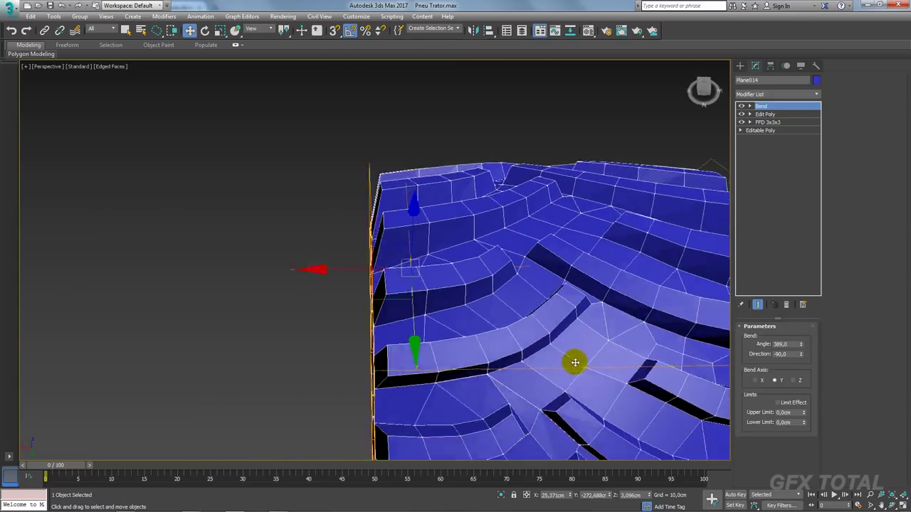
pyautogui.moveTo(575, 361)
pyautogui.keyDown('alt'); pyautogui.mouseDown(button='middle')
pyautogui.moveTo(646, 280)
pyautogui.moveTo(547, 307)
pyautogui.mouseUp(button='middle'); pyautogui.keyUp('alt')
pyautogui.scroll(3, 546, 303)
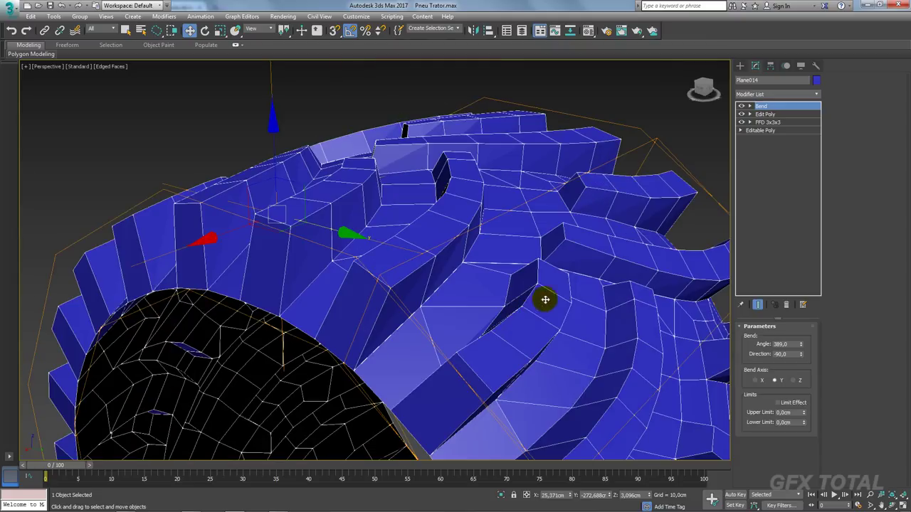
# Select the Angle value and inspect the tread seam closely from several angles.
pyautogui.doubleClick(779, 345)
pyautogui.scroll(3, 515, 247)
pyautogui.scroll(-2, 498, 251)
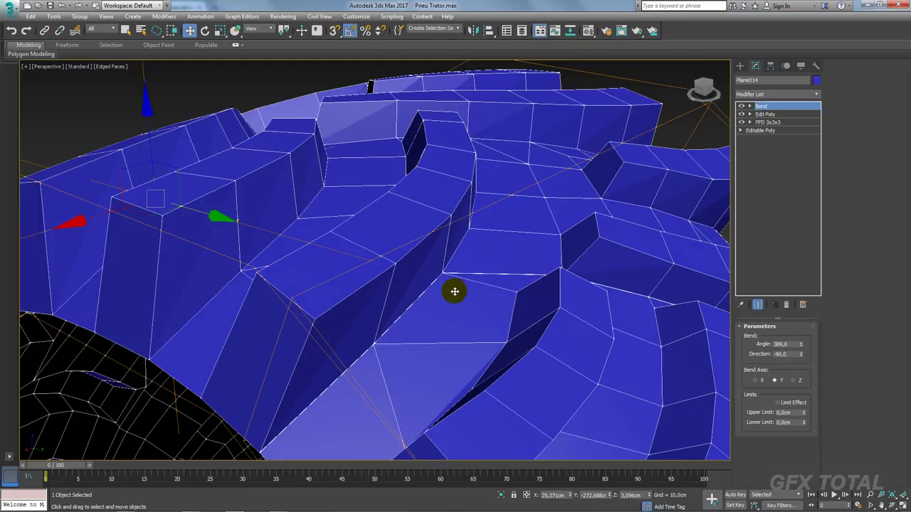
pyautogui.moveTo(455, 289)
pyautogui.keyDown('alt'); pyautogui.mouseDown(button='middle')
pyautogui.moveTo(449, 354)
pyautogui.moveTo(476, 344)
pyautogui.mouseUp(button='middle'); pyautogui.keyUp('alt')
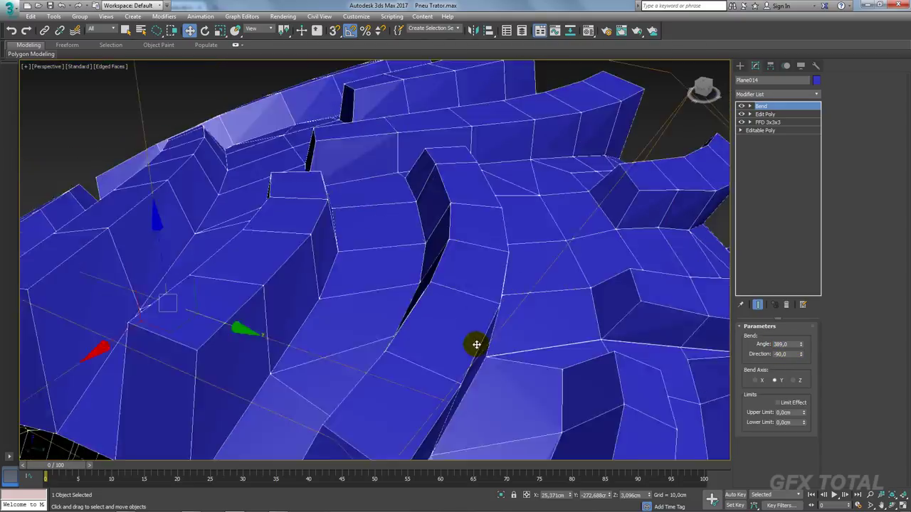
pyautogui.scroll(2, 456, 327)
pyautogui.moveTo(436, 314); pyautogui.dragTo(382, 195, button='middle')
pyautogui.keyDown('alt'); pyautogui.moveTo(392, 332); pyautogui.dragTo(526, 272, button='middle'); pyautogui.keyUp('alt')
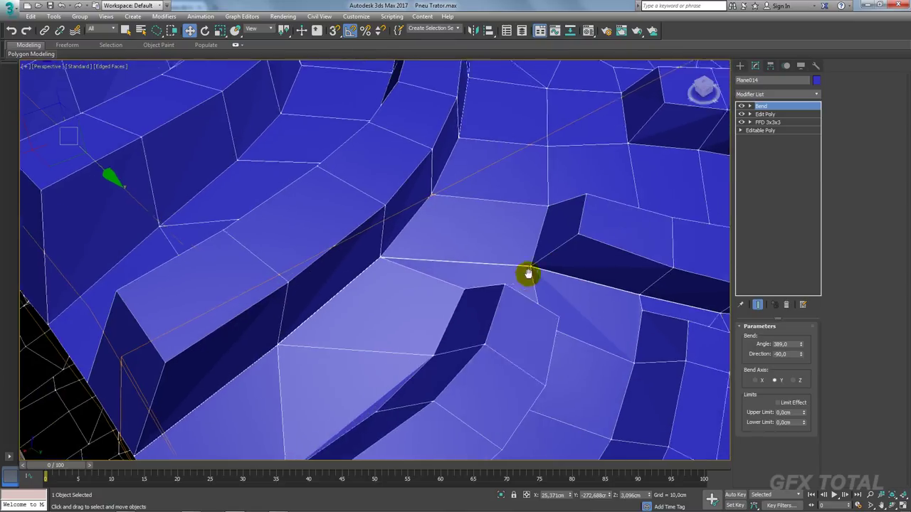
pyautogui.scroll(2, 410, 258)
pyautogui.scroll(2, 410, 258)
pyautogui.scroll(1, 337, 228)
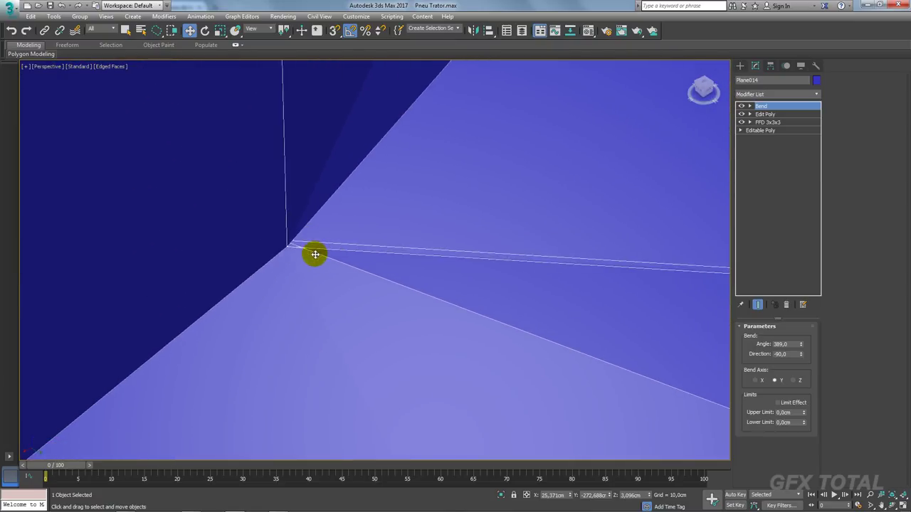
pyautogui.scroll(2, 315, 254)
pyautogui.scroll(-2, 312, 254)
pyautogui.moveTo(311, 251); pyautogui.dragTo(349, 278, button='middle')
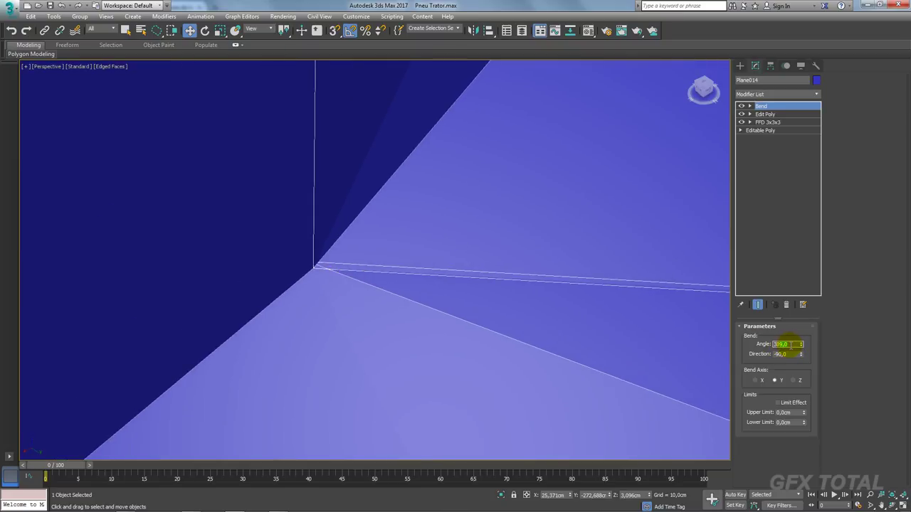
# Fine-tune the Bend angle to 388.97 so the ring's ends meet, then view the whole tire.
pyautogui.press('Return')
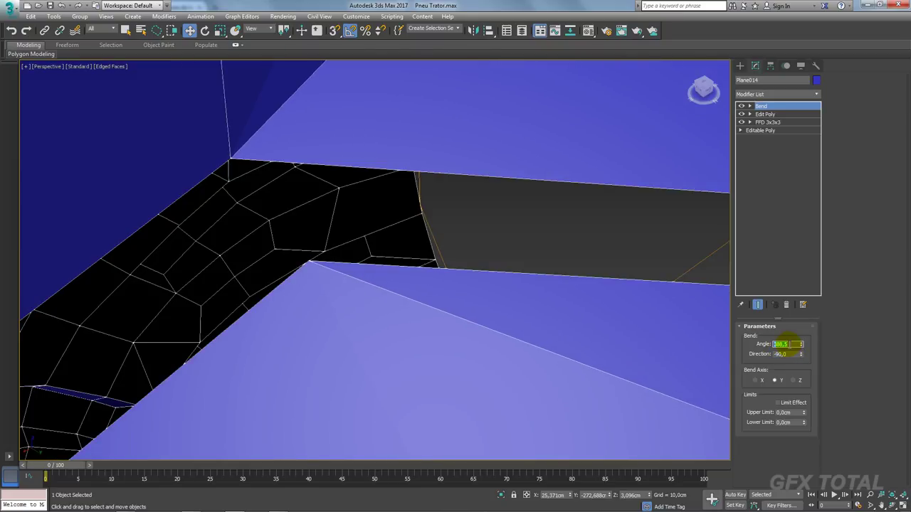
pyautogui.click(801, 346)
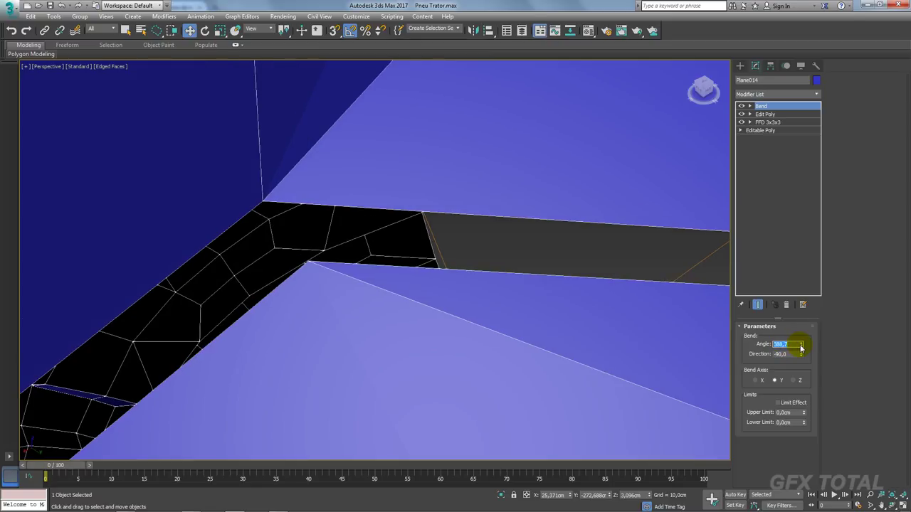
pyautogui.moveTo(793, 344); pyautogui.dragTo(769, 334)
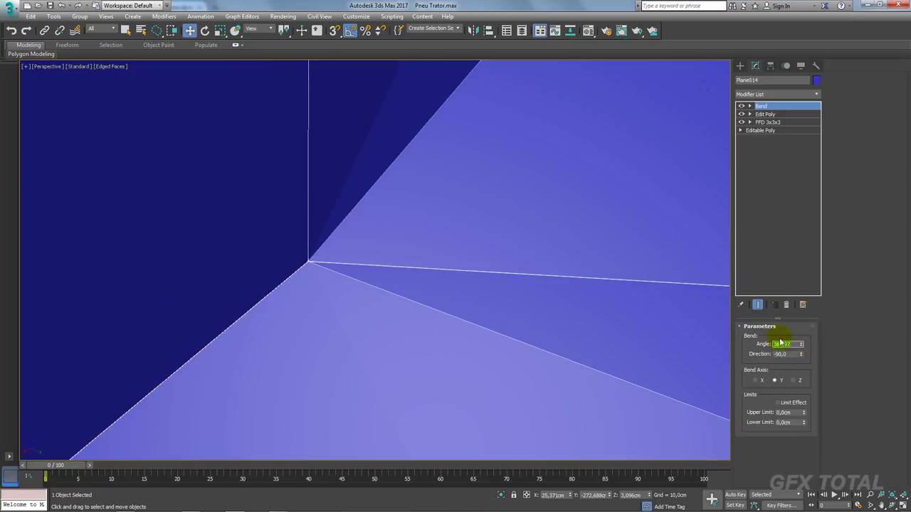
pyautogui.scroll(-2, 533, 313)
pyautogui.scroll(-10, 540, 320)
pyautogui.moveTo(559, 329)
pyautogui.keyDown('alt'); pyautogui.mouseDown(button='middle')
pyautogui.moveTo(514, 325)
pyautogui.moveTo(545, 332)
pyautogui.moveTo(447, 258)
pyautogui.mouseUp(button='middle'); pyautogui.keyUp('alt')
# Add an Edit Poly modifier on top of the Bend in Plane014's stack.
pyautogui.rightClick(422, 207)
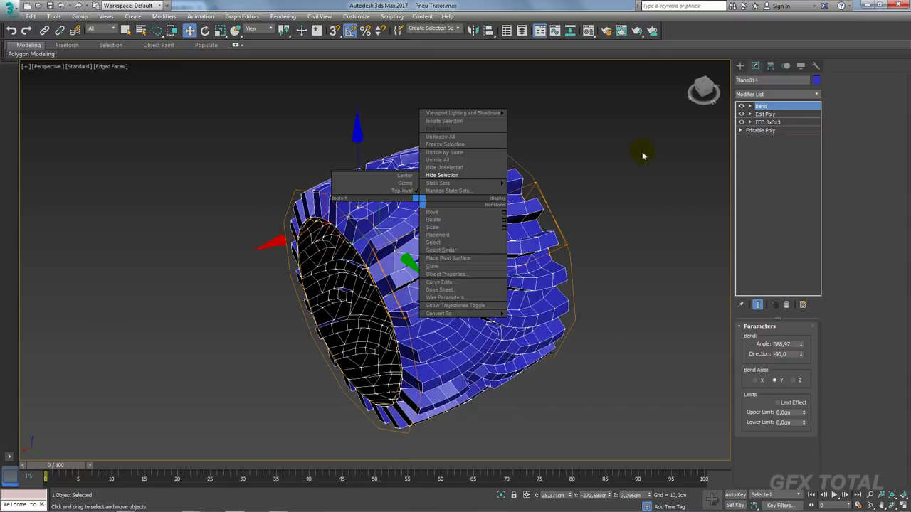
pyautogui.click(817, 94)
pyautogui.scroll(-1, 814, 126)
pyautogui.scroll(-1, 801, 185)
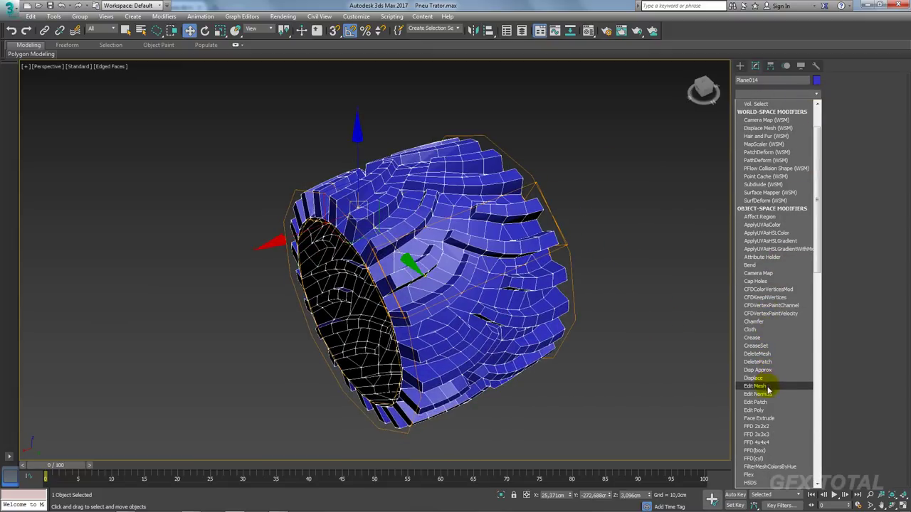
pyautogui.click(767, 410)
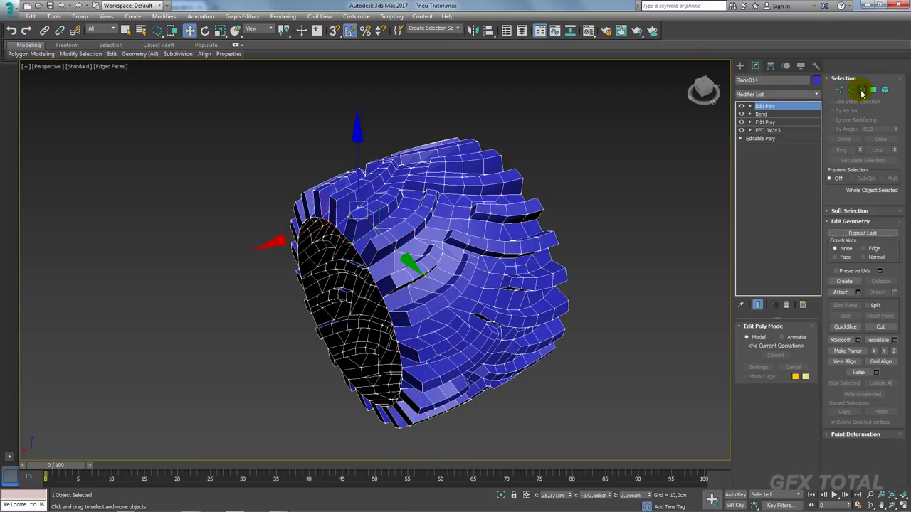
# Select the tire's open border loop at Border level.
pyautogui.click(861, 90)
pyautogui.click(356, 259)
pyautogui.keyDown('alt'); pyautogui.moveTo(520, 297); pyautogui.dragTo(429, 275, button='middle'); pyautogui.keyUp('alt')
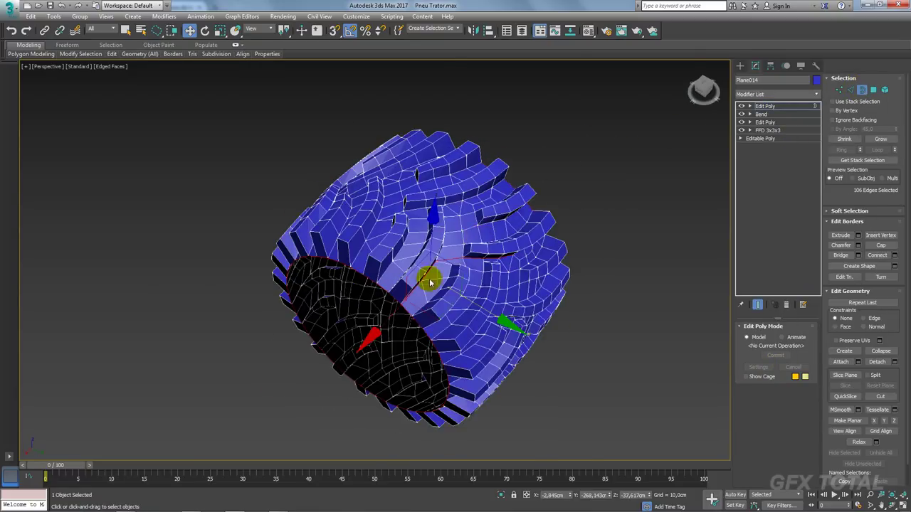
pyautogui.scroll(3, 431, 271)
pyautogui.scroll(3, 433, 266)
pyautogui.scroll(2, 482, 239)
pyautogui.moveTo(494, 178)
pyautogui.keyDown('alt'); pyautogui.mouseDown(button='middle')
pyautogui.moveTo(508, 352)
pyautogui.moveTo(434, 240)
pyautogui.mouseUp(button='middle'); pyautogui.keyUp('alt')
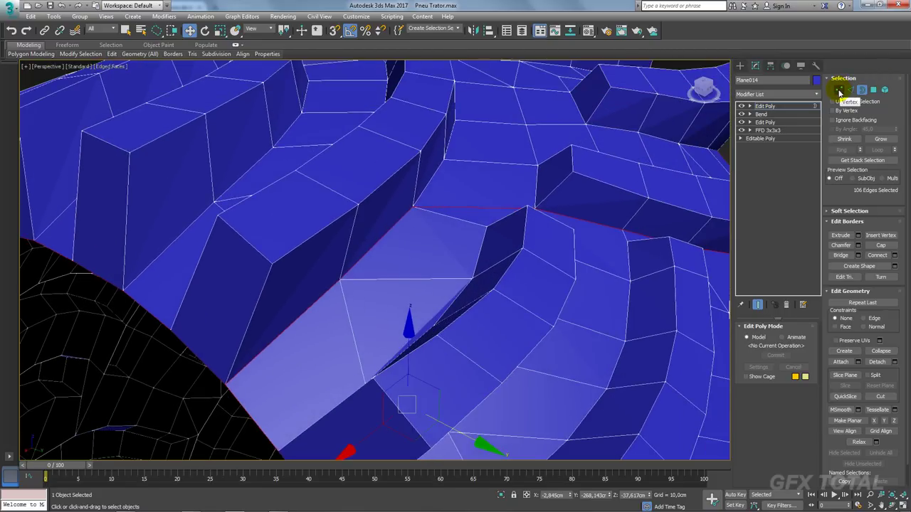
# Check the seam at Vertex level, then return to Border level.
pyautogui.click(840, 93)
pyautogui.scroll(1, 398, 235)
pyautogui.scroll(1, 460, 208)
pyautogui.scroll(3, 370, 229)
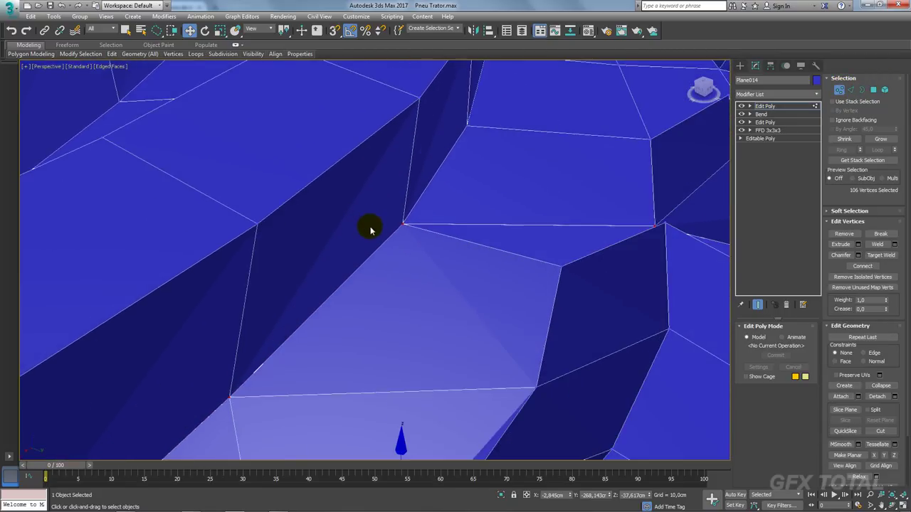
pyautogui.scroll(2, 370, 230)
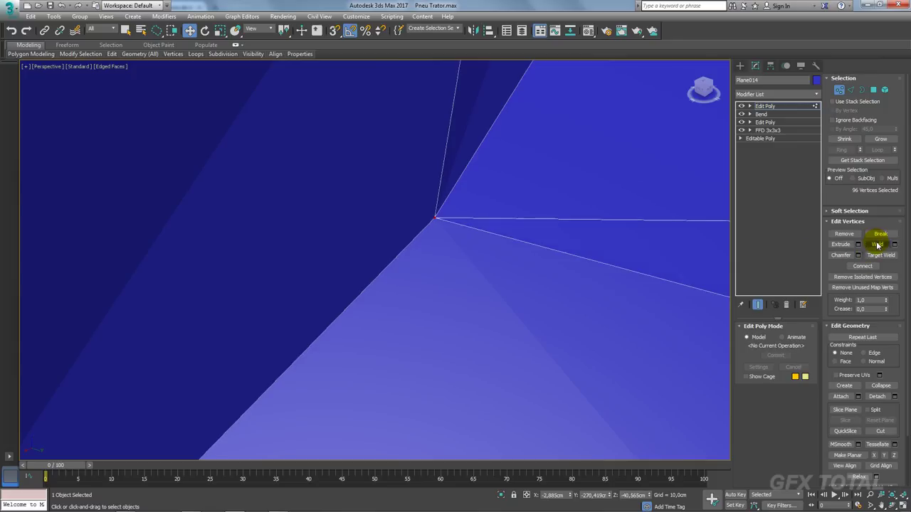
pyautogui.scroll(-1, 498, 274)
pyautogui.scroll(-2, 368, 320)
pyautogui.scroll(-3, 511, 290)
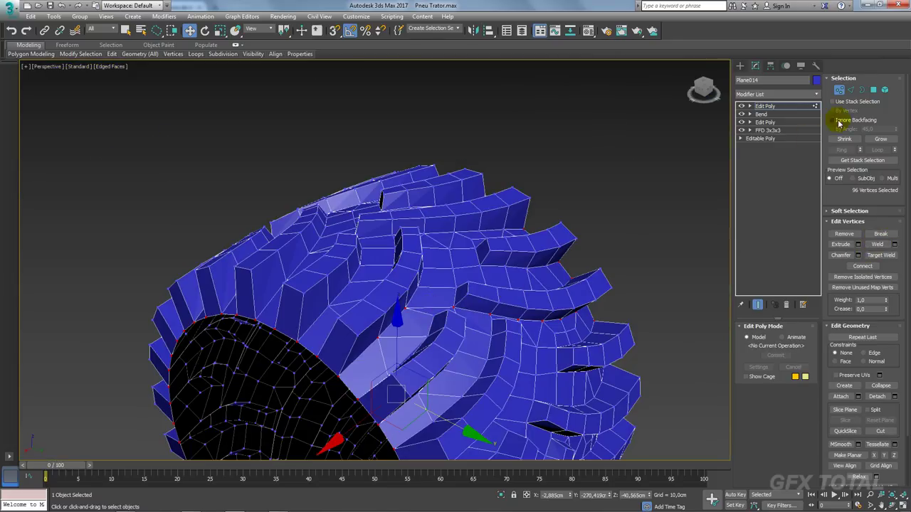
pyautogui.click(864, 91)
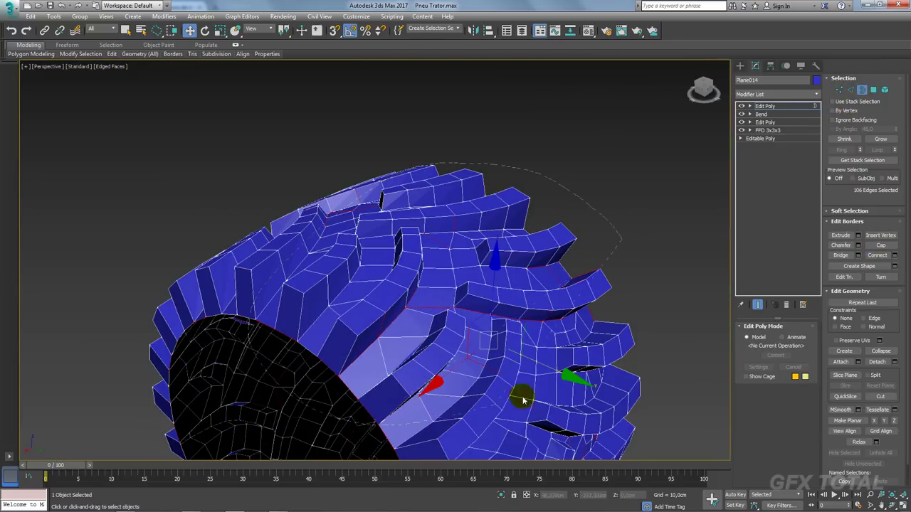
pyautogui.moveTo(641, 320)
pyautogui.keyDown('alt'); pyautogui.mouseDown(button='middle')
pyautogui.moveTo(612, 331)
pyautogui.moveTo(590, 328)
pyautogui.moveTo(587, 361)
pyautogui.moveTo(548, 374)
pyautogui.moveTo(625, 269)
pyautogui.mouseUp(button='middle'); pyautogui.keyUp('alt')
# In Top view, scale the whole tire narrower along X.
pyautogui.keyDown('alt'); pyautogui.moveTo(524, 357); pyautogui.dragTo(766, 104, button='middle'); pyautogui.keyUp('alt')
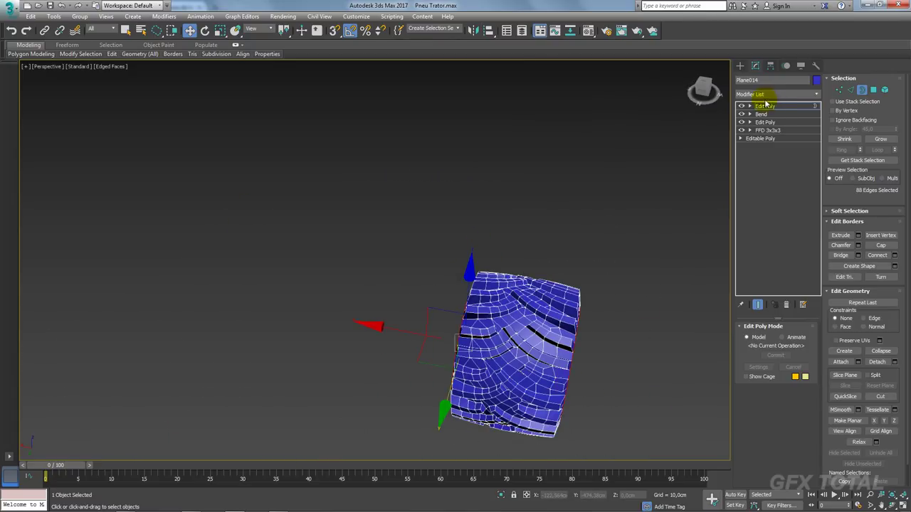
pyautogui.click(768, 108)
pyautogui.moveTo(684, 277)
pyautogui.keyDown('alt'); pyautogui.mouseDown(button='middle')
pyautogui.moveTo(634, 329)
pyautogui.moveTo(579, 261)
pyautogui.mouseUp(button='middle'); pyautogui.keyUp('alt')
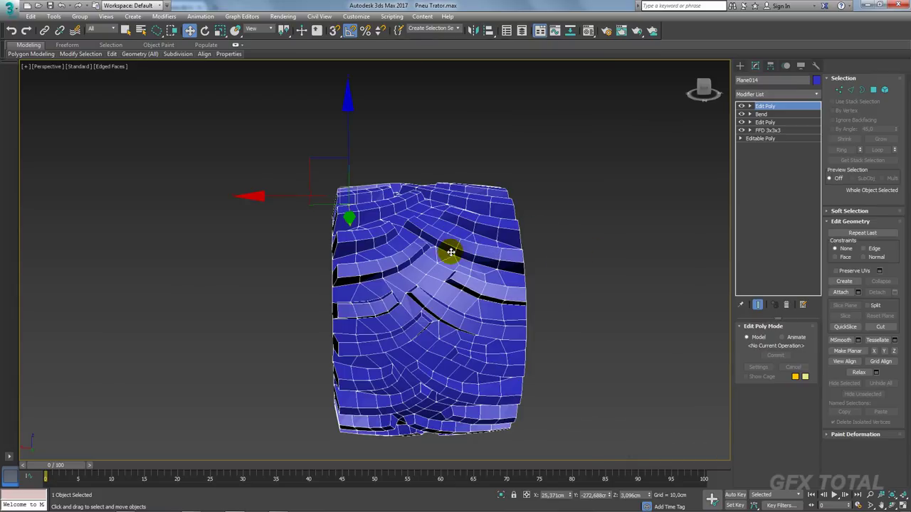
pyautogui.press('e')
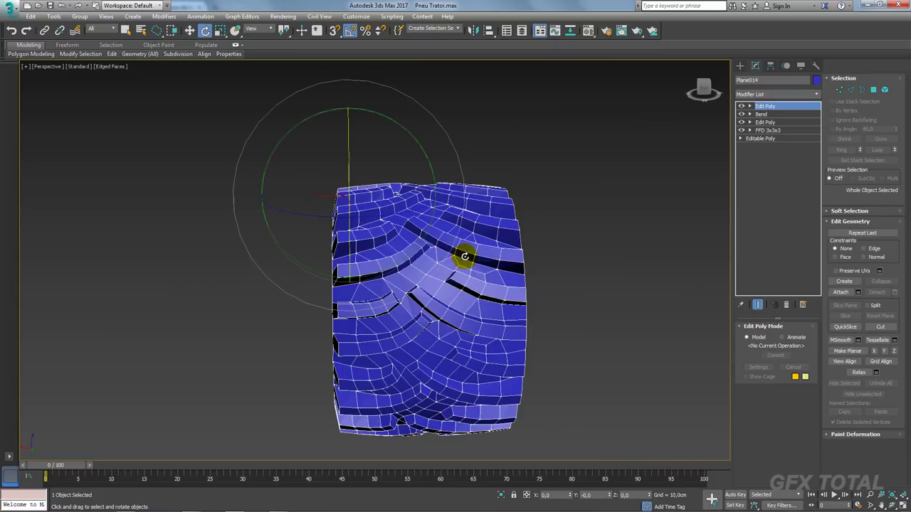
pyautogui.press('t')
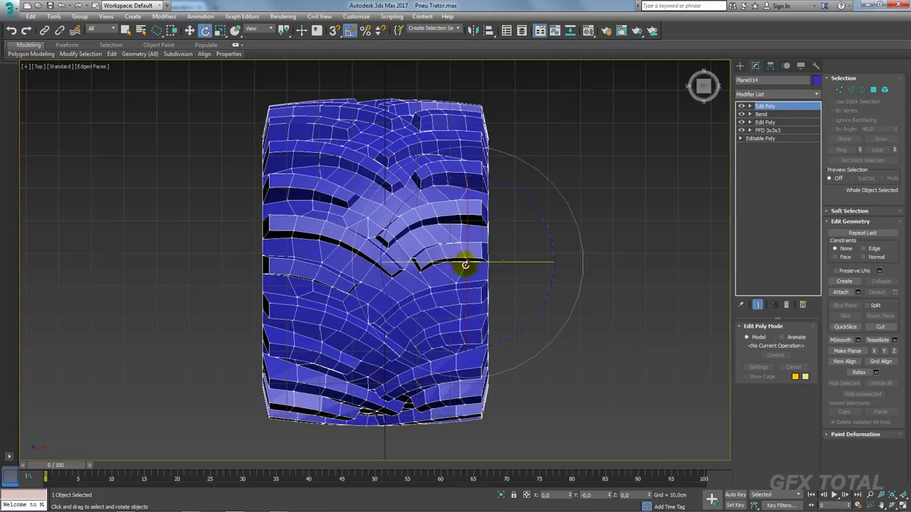
pyautogui.press('r')
pyautogui.moveTo(560, 261); pyautogui.dragTo(545, 263)
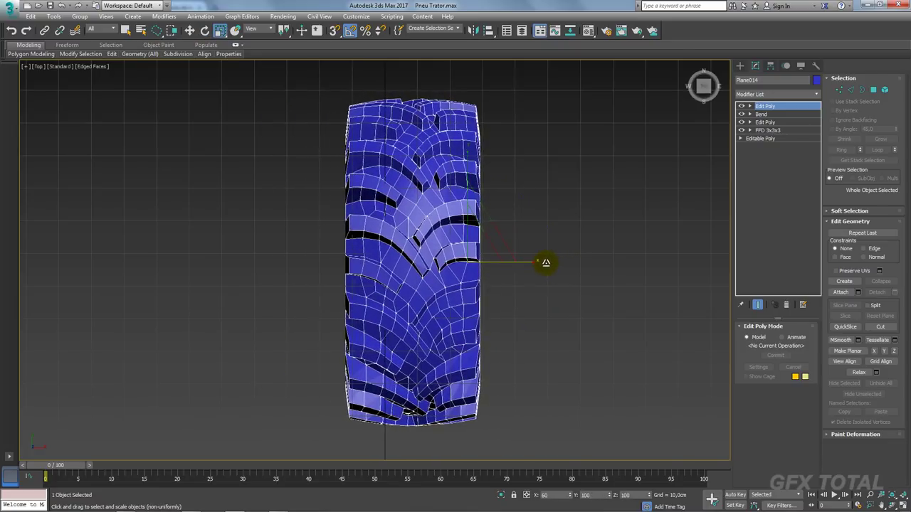
pyautogui.moveTo(519, 291)
pyautogui.keyDown('alt'); pyautogui.mouseDown(button='middle')
pyautogui.moveTo(539, 320)
pyautogui.moveTo(537, 264)
pyautogui.moveTo(553, 240)
pyautogui.moveTo(598, 240)
pyautogui.moveTo(565, 253)
pyautogui.mouseUp(button='middle'); pyautogui.keyUp('alt')
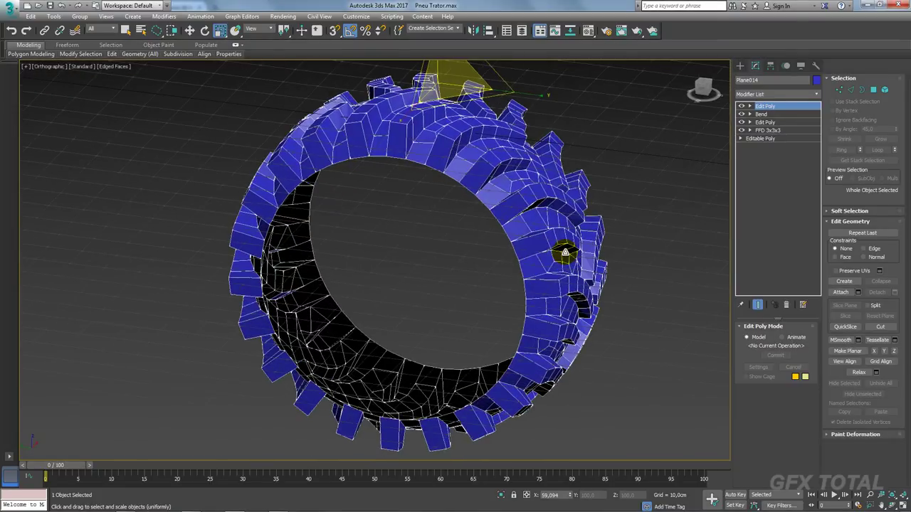
# Centre the tire's pivot with Affect Pivot Only and Center to Object.
pyautogui.click(770, 66)
pyautogui.click(775, 130)
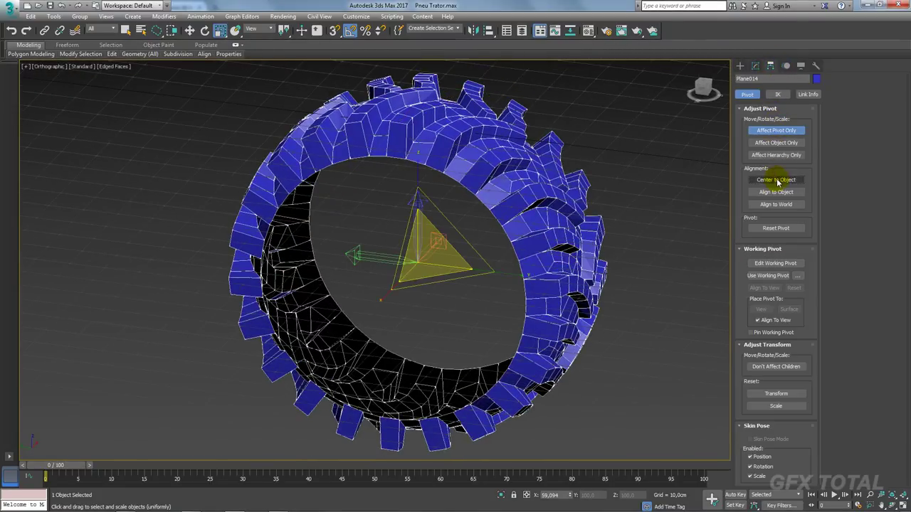
pyautogui.click(776, 132)
pyautogui.keyDown('alt'); pyautogui.moveTo(705, 196); pyautogui.dragTo(611, 199, button='middle'); pyautogui.keyUp('alt')
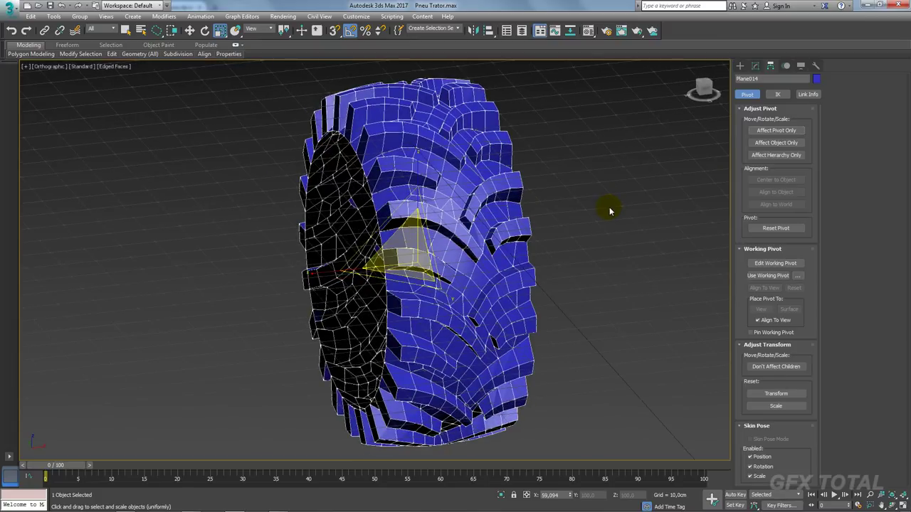
pyautogui.scroll(-5, 570, 242)
pyautogui.moveTo(549, 268)
pyautogui.keyDown('alt'); pyautogui.mouseDown(button='middle')
pyautogui.moveTo(601, 207)
pyautogui.moveTo(563, 280)
pyautogui.mouseUp(button='middle'); pyautogui.keyUp('alt')
pyautogui.keyDown('alt'); pyautogui.moveTo(533, 432); pyautogui.dragTo(503, 253, button='middle'); pyautogui.keyUp('alt')
# Move the tire upward, widen it along X in Perspective, and return to Modify.
pyautogui.press('w')
pyautogui.moveTo(481, 265)
pyautogui.mouseDown()
pyautogui.moveTo(480, 138)
pyautogui.moveTo(456, 76)
pyautogui.mouseUp()
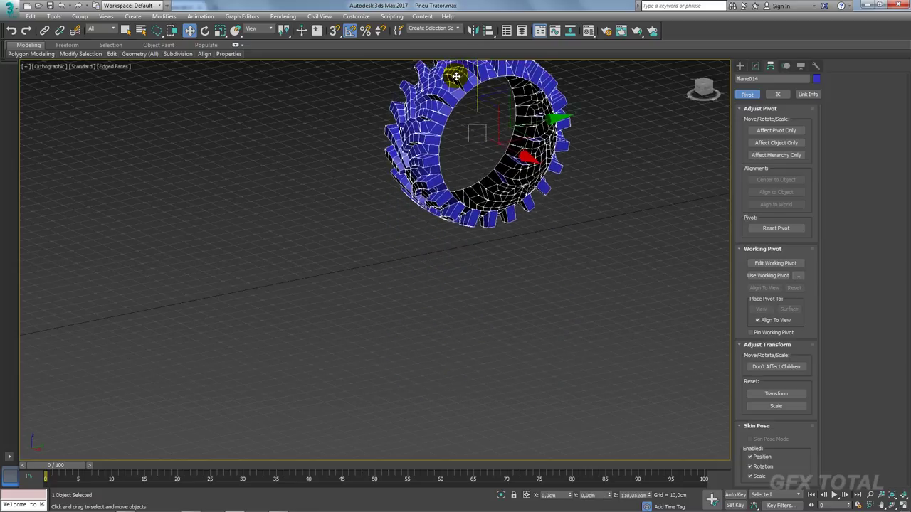
pyautogui.moveTo(536, 235)
pyautogui.keyDown('alt'); pyautogui.mouseDown(button='middle')
pyautogui.moveTo(526, 283)
pyautogui.moveTo(446, 296)
pyautogui.moveTo(508, 278)
pyautogui.moveTo(508, 291)
pyautogui.moveTo(552, 303)
pyautogui.mouseUp(button='middle'); pyautogui.keyUp('alt')
pyautogui.press('p')
pyautogui.scroll(3, 505, 274)
pyautogui.press('r')
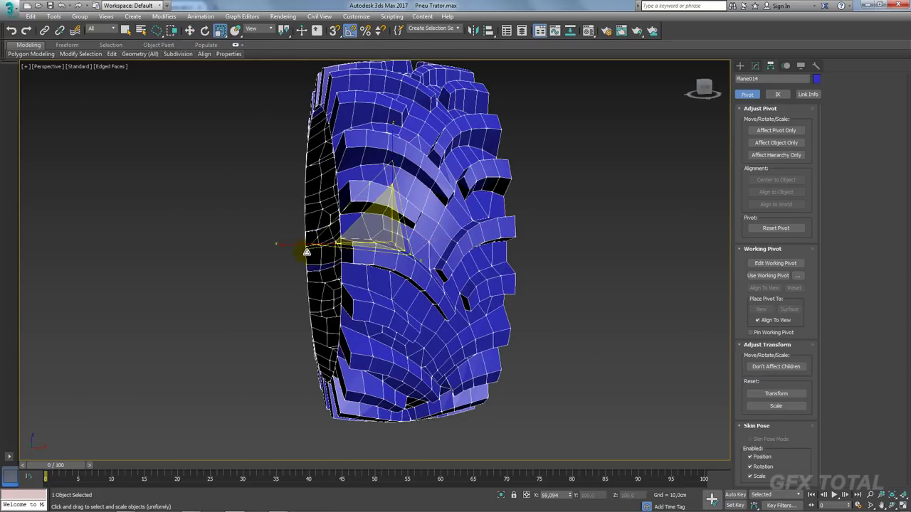
pyautogui.moveTo(280, 246); pyautogui.dragTo(281, 245)
pyautogui.moveTo(280, 245)
pyautogui.keyDown('alt'); pyautogui.mouseDown(button='middle')
pyautogui.moveTo(465, 276)
pyautogui.moveTo(458, 232)
pyautogui.moveTo(741, 114)
pyautogui.mouseUp(button='middle'); pyautogui.keyUp('alt')
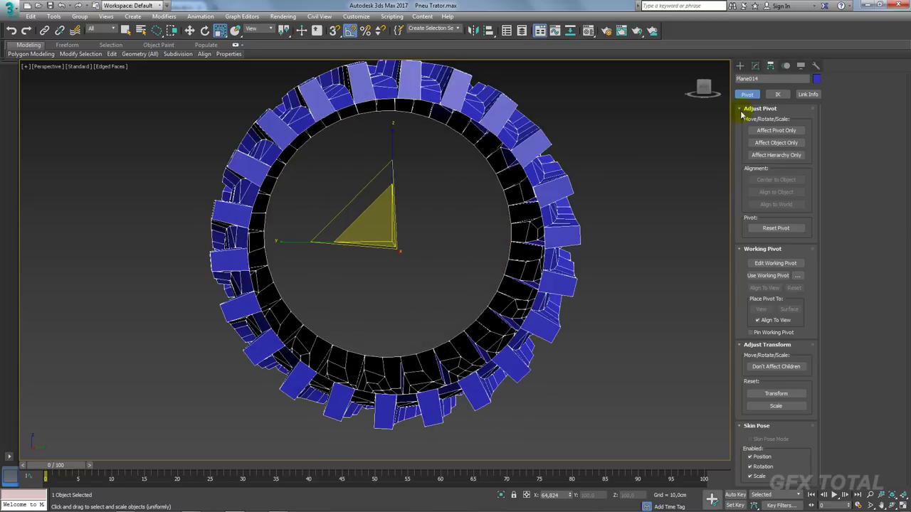
pyautogui.click(756, 66)
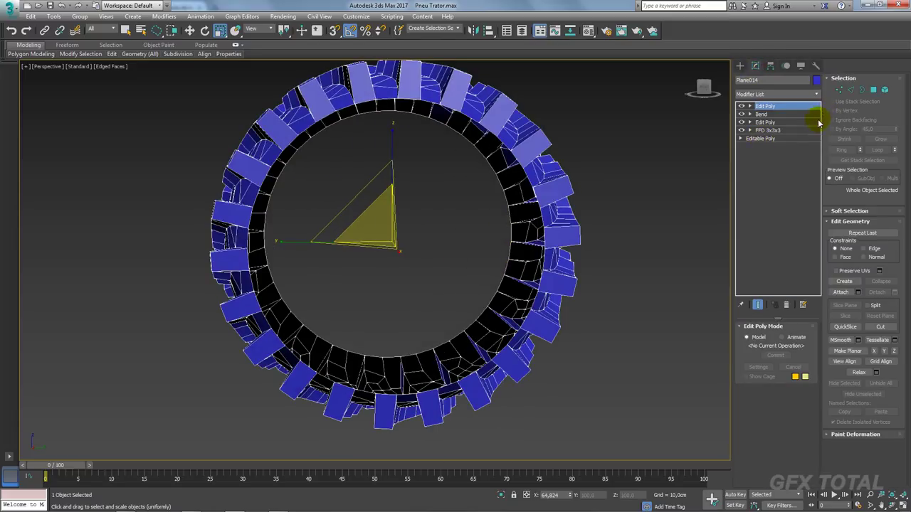
# Scale the inner rim border inward into a sidewall band, narrowing the centre opening.
pyautogui.click(861, 90)
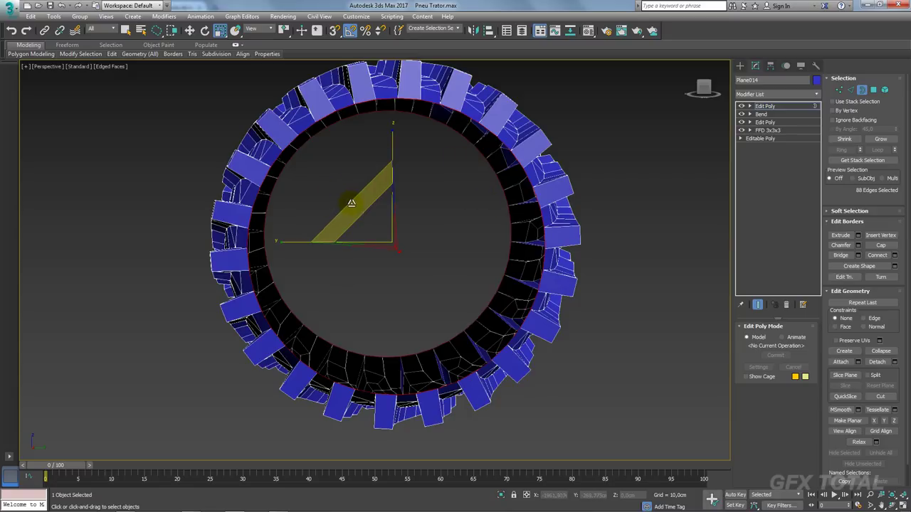
pyautogui.moveTo(352, 204); pyautogui.dragTo(359, 210)
pyautogui.moveTo(359, 210)
pyautogui.keyDown('alt'); pyautogui.mouseDown(button='middle')
pyautogui.moveTo(470, 256)
pyautogui.moveTo(358, 226)
pyautogui.mouseUp(button='middle'); pyautogui.keyUp('alt')
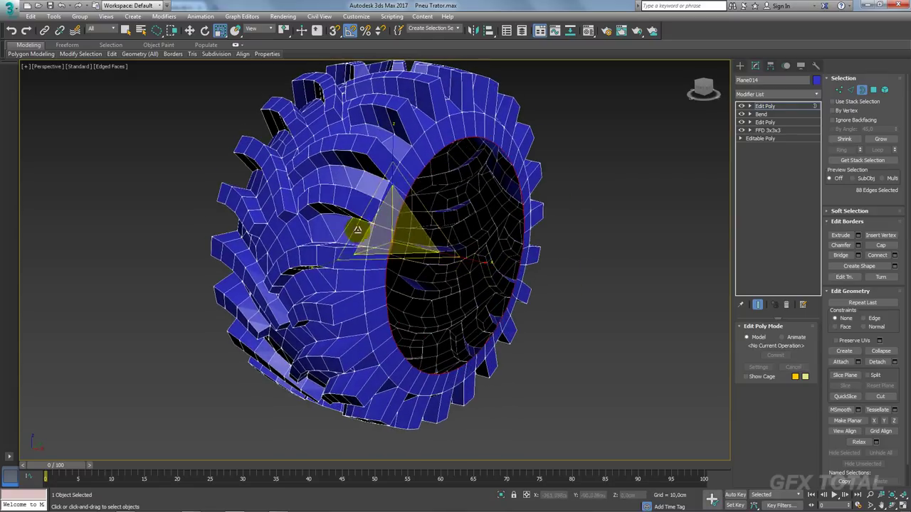
pyautogui.moveTo(359, 226)
pyautogui.mouseDown()
pyautogui.moveTo(461, 261)
pyautogui.moveTo(366, 213)
pyautogui.mouseUp()
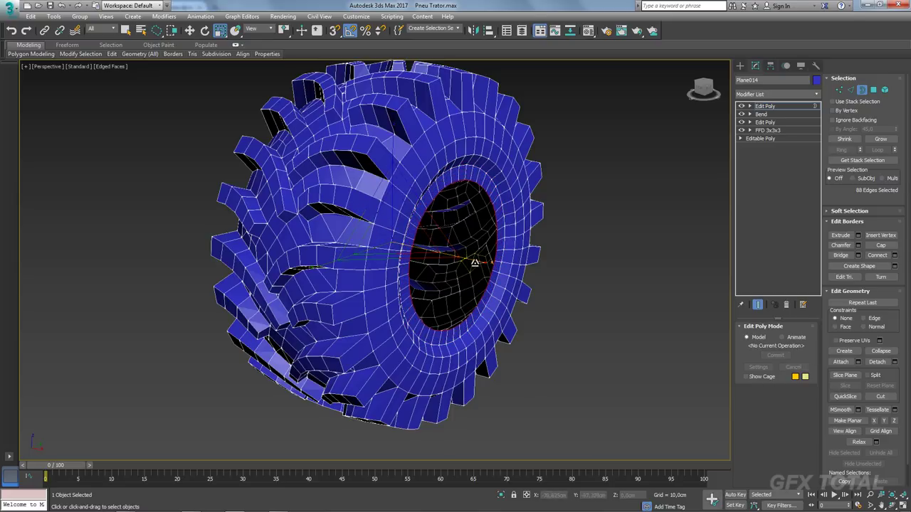
pyautogui.moveTo(473, 261)
pyautogui.mouseDown()
pyautogui.moveTo(372, 223)
pyautogui.moveTo(511, 272)
pyautogui.mouseUp()
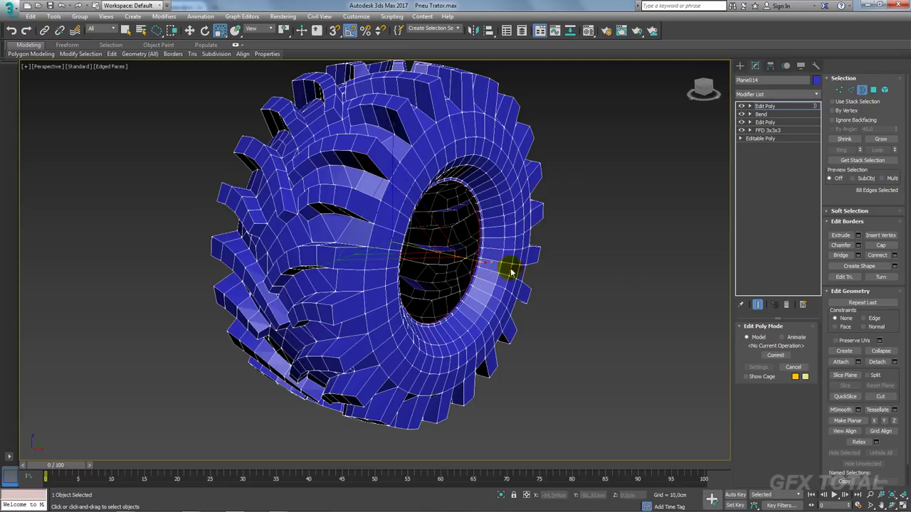
pyautogui.keyDown('alt'); pyautogui.moveTo(511, 271); pyautogui.dragTo(616, 279, button='middle'); pyautogui.keyUp('alt')
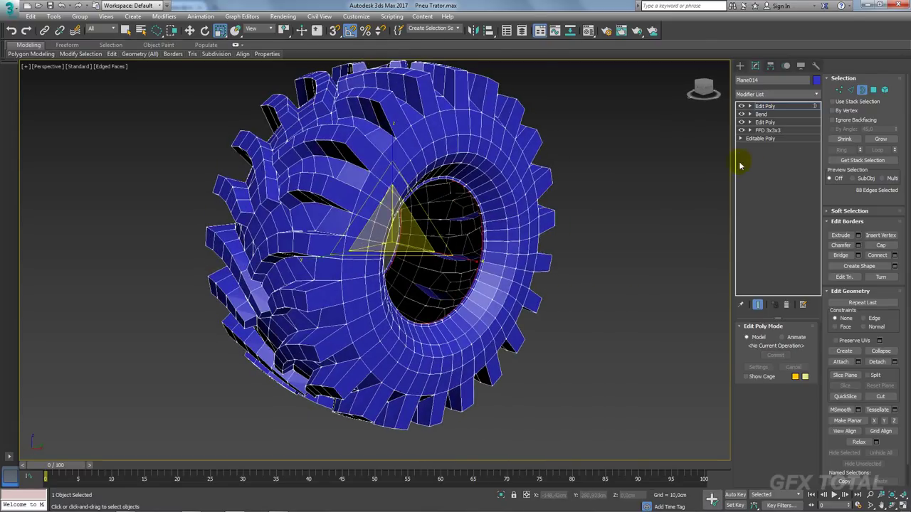
pyautogui.moveTo(628, 191)
pyautogui.keyDown('alt'); pyautogui.mouseDown(button='middle')
pyautogui.moveTo(563, 225)
pyautogui.moveTo(541, 197)
pyautogui.mouseUp(button='middle'); pyautogui.keyUp('alt')
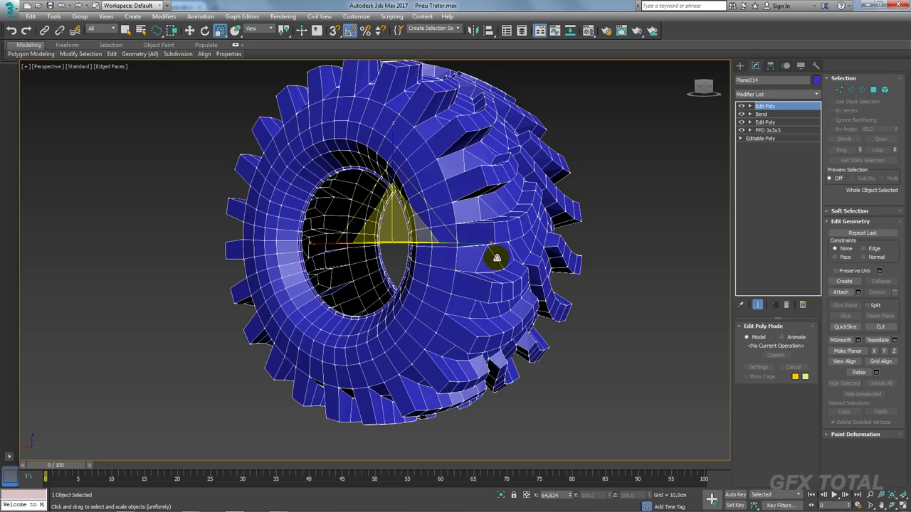
# Orbit the tire through several angles to compare it with the reference photo.
pyautogui.moveTo(493, 259)
pyautogui.keyDown('alt'); pyautogui.mouseDown(button='middle')
pyautogui.moveTo(565, 270)
pyautogui.moveTo(506, 258)
pyautogui.mouseUp(button='middle'); pyautogui.keyUp('alt')
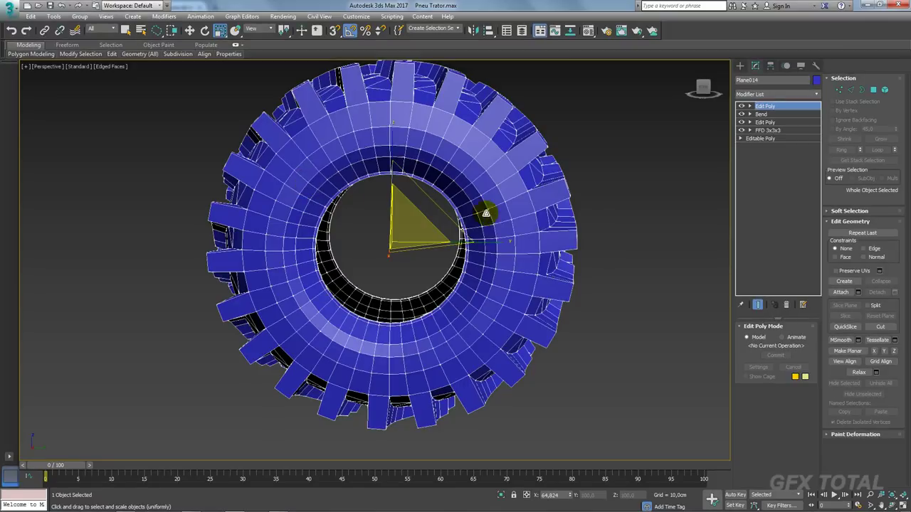
pyautogui.moveTo(484, 209)
pyautogui.keyDown('alt'); pyautogui.mouseDown(button='middle')
pyautogui.moveTo(290, 218)
pyautogui.moveTo(484, 232)
pyautogui.moveTo(525, 213)
pyautogui.moveTo(567, 268)
pyautogui.moveTo(602, 366)
pyautogui.moveTo(616, 272)
pyautogui.moveTo(558, 265)
pyautogui.mouseUp(button='middle'); pyautogui.keyUp('alt')
# Add a TurboSmooth modifier and set the tire's object colour to dark grey.
pyautogui.click(817, 96)
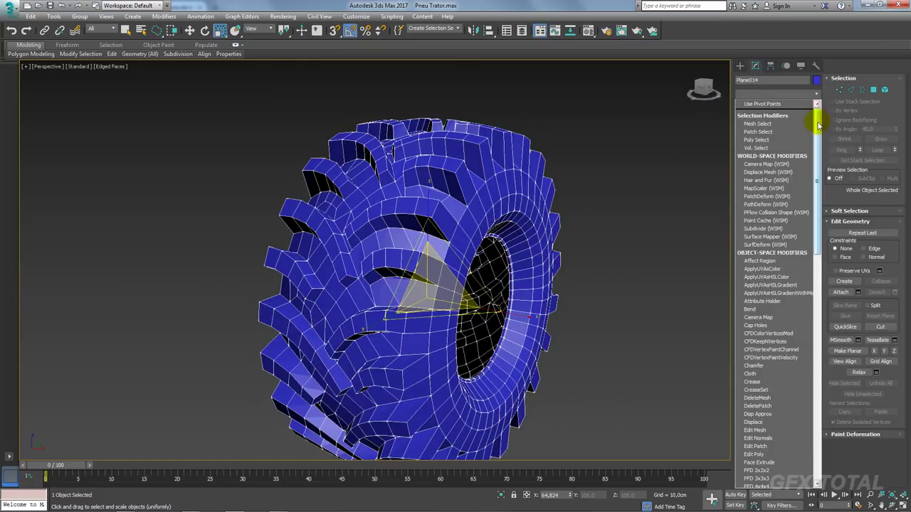
pyautogui.moveTo(814, 122)
pyautogui.mouseDown()
pyautogui.moveTo(830, 315)
pyautogui.moveTo(818, 455)
pyautogui.mouseUp()
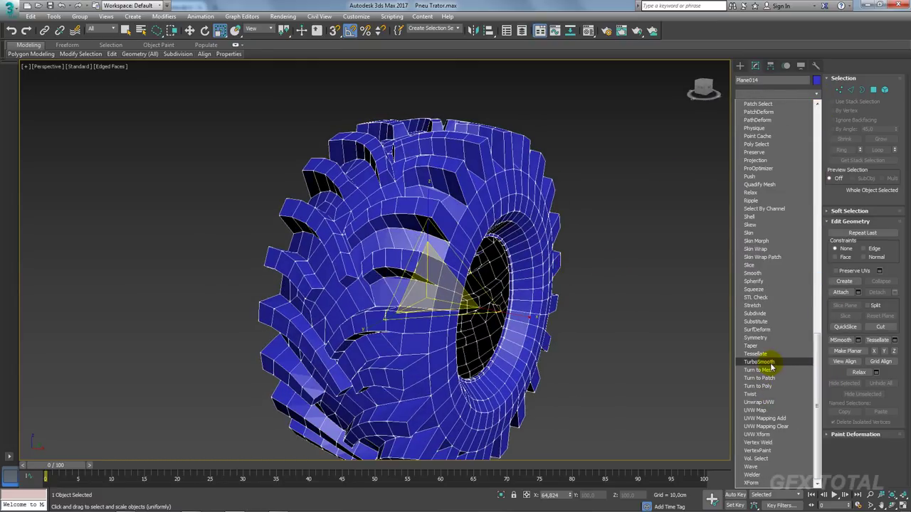
pyautogui.click(759, 362)
pyautogui.click(816, 80)
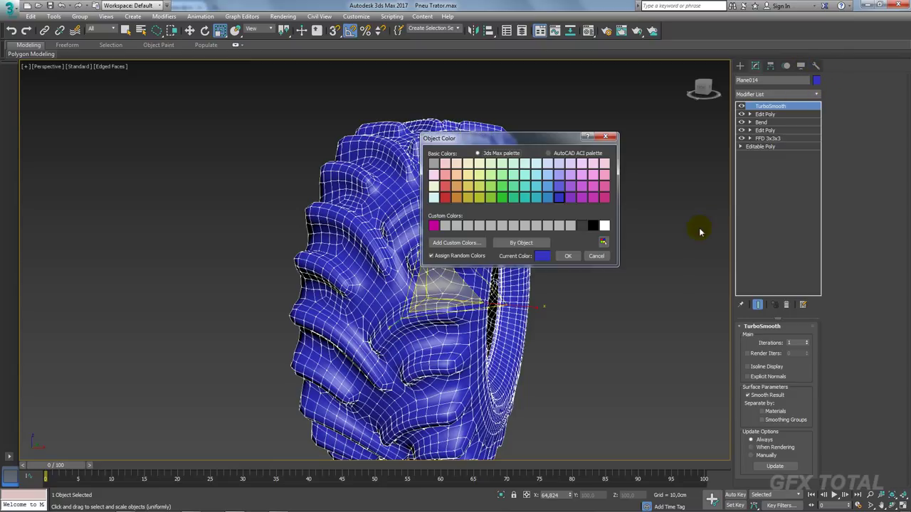
pyautogui.click(569, 258)
pyautogui.keyDown('alt'); pyautogui.moveTo(610, 301); pyautogui.dragTo(616, 221, button='middle'); pyautogui.keyUp('alt')
# Set TurboSmooth Iterations to 2 with Isoline Display, and view the tire shaded without edges.
pyautogui.click(807, 341)
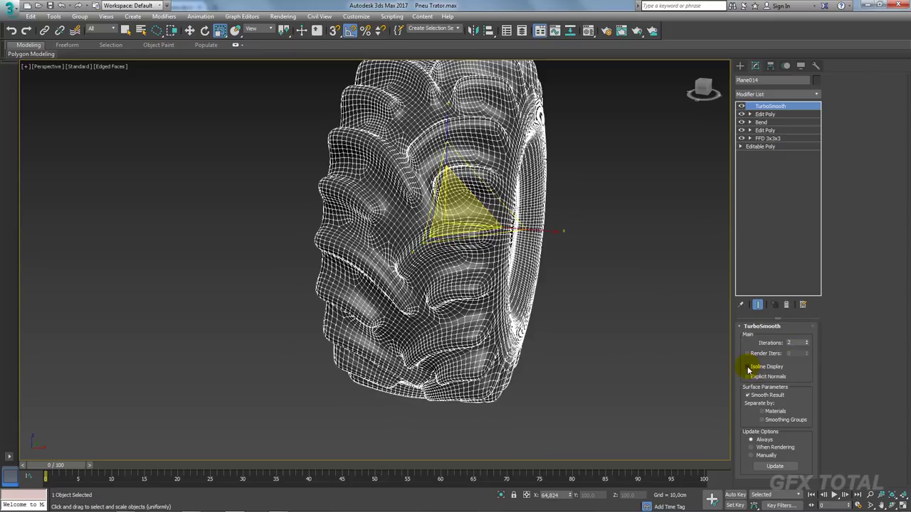
pyautogui.click(748, 369)
pyautogui.moveTo(579, 275)
pyautogui.keyDown('alt'); pyautogui.mouseDown(button='middle')
pyautogui.moveTo(538, 270)
pyautogui.moveTo(624, 309)
pyautogui.moveTo(577, 295)
pyautogui.moveTo(653, 306)
pyautogui.moveTo(561, 285)
pyautogui.moveTo(466, 295)
pyautogui.moveTo(577, 260)
pyautogui.moveTo(572, 242)
pyautogui.moveTo(433, 301)
pyautogui.mouseUp(button='middle'); pyautogui.keyUp('alt')
pyautogui.click(625, 309)
pyautogui.press('F4')
pyautogui.press('F4')
pyautogui.click(125, 505)
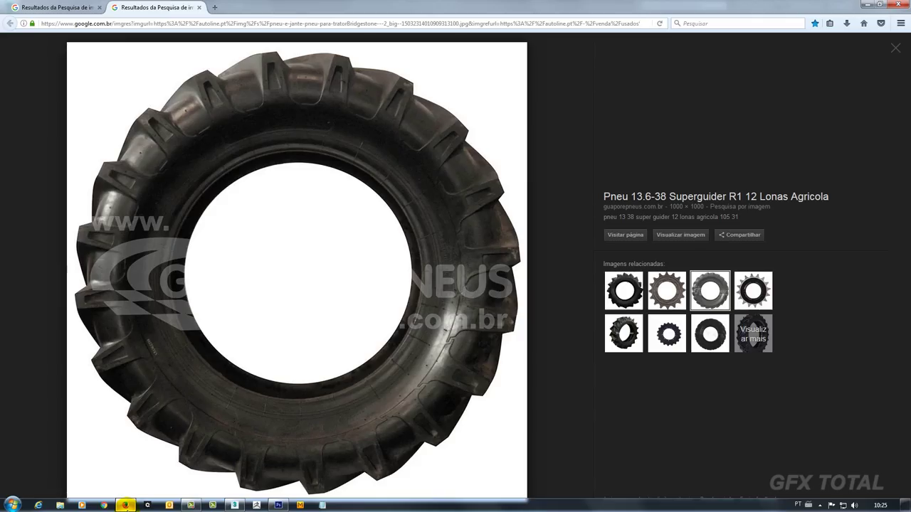
pyautogui.click(125, 506)
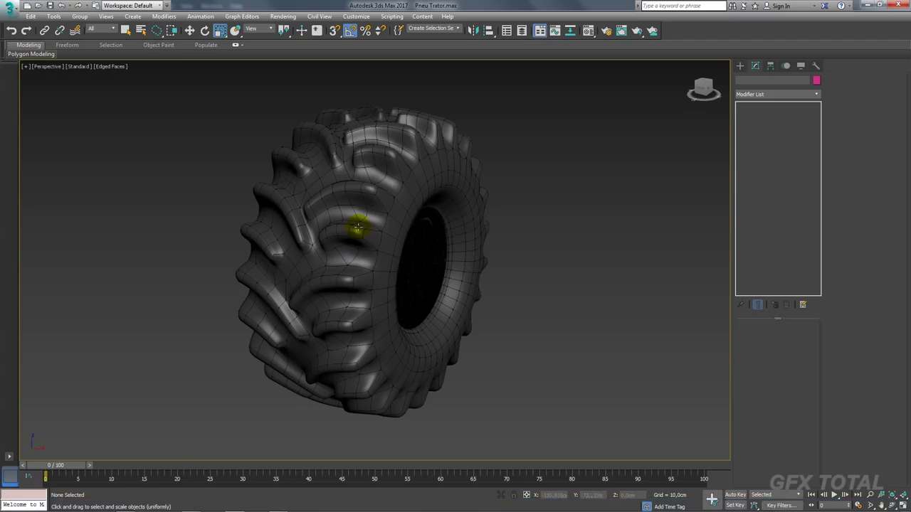
# Disable TurboSmooth and show the raw Edit Poly mesh with edged faces.
pyautogui.press('F4')
pyautogui.click(371, 242)
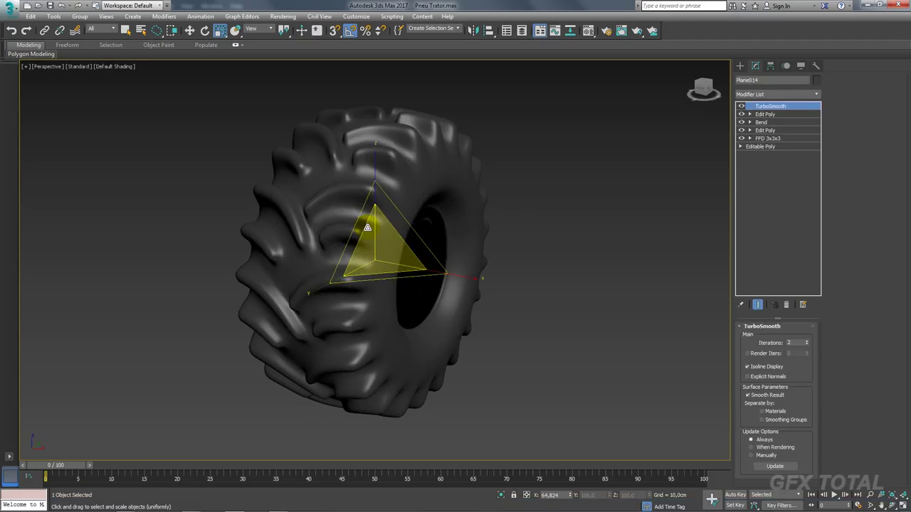
pyautogui.scroll(3, 510, 245)
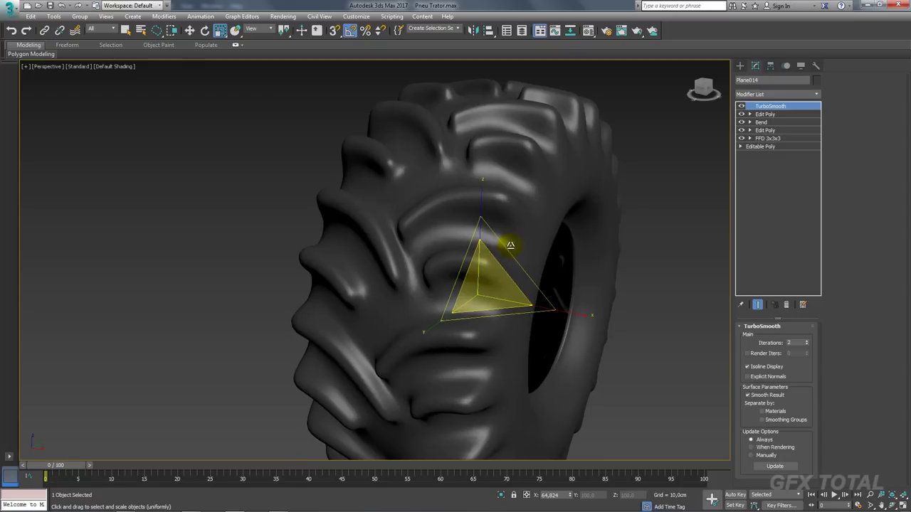
pyautogui.click(750, 114)
pyautogui.click(767, 130)
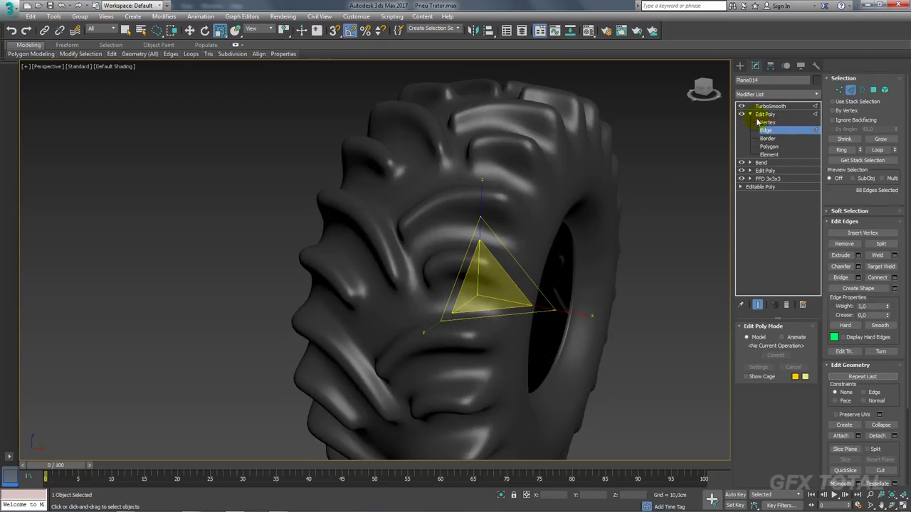
pyautogui.click(741, 107)
pyautogui.press('F3')
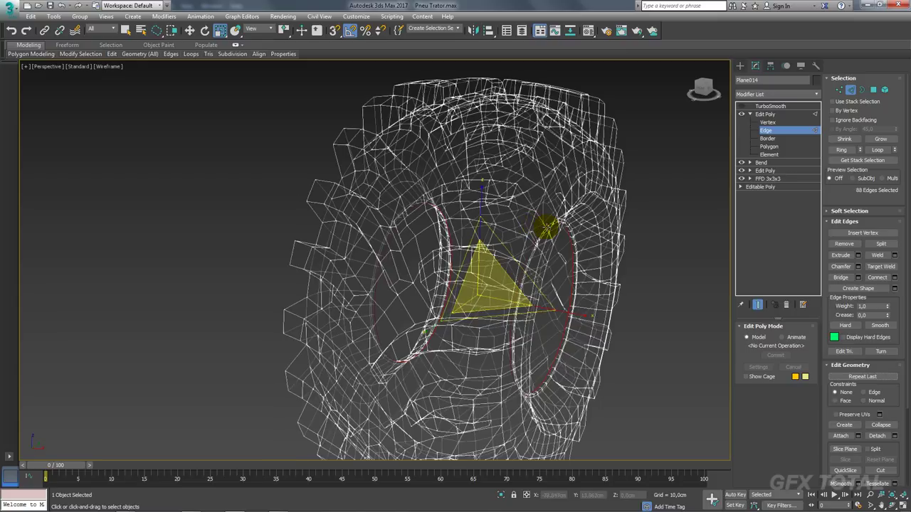
pyautogui.press('F3')
pyautogui.press('F4')
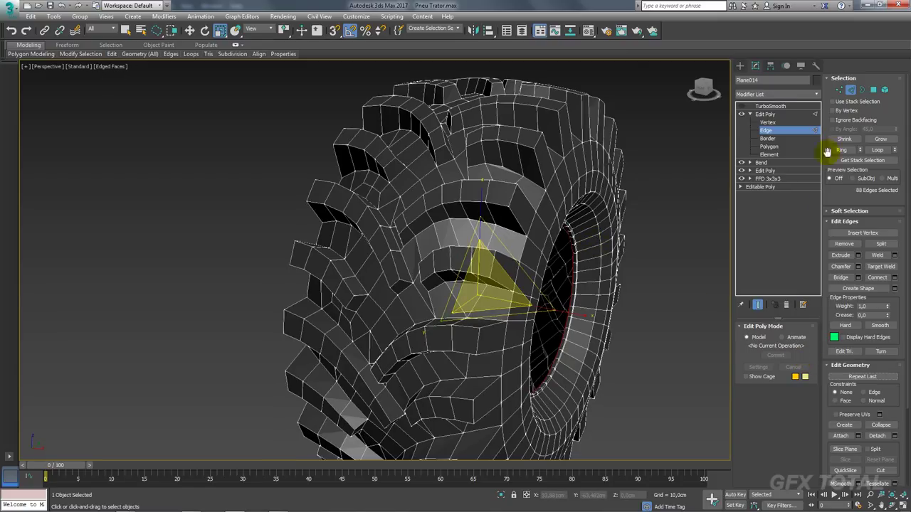
# Select the top polygons of two tread lugs at Polygon level.
pyautogui.click(874, 90)
pyautogui.click(491, 194)
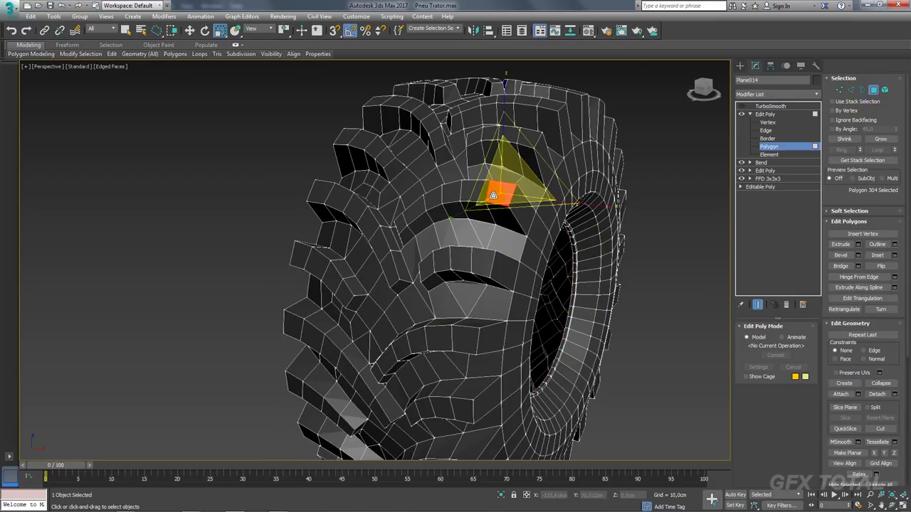
pyautogui.keyDown('ctrl'); pyautogui.click(470, 193); pyautogui.keyUp('ctrl')
pyautogui.keyDown('ctrl'); pyautogui.click(448, 193); pyautogui.keyUp('ctrl')
pyautogui.keyDown('ctrl'); pyautogui.click(431, 199); pyautogui.keyUp('ctrl')
pyautogui.keyDown('ctrl'); pyautogui.click(417, 210); pyautogui.keyUp('ctrl')
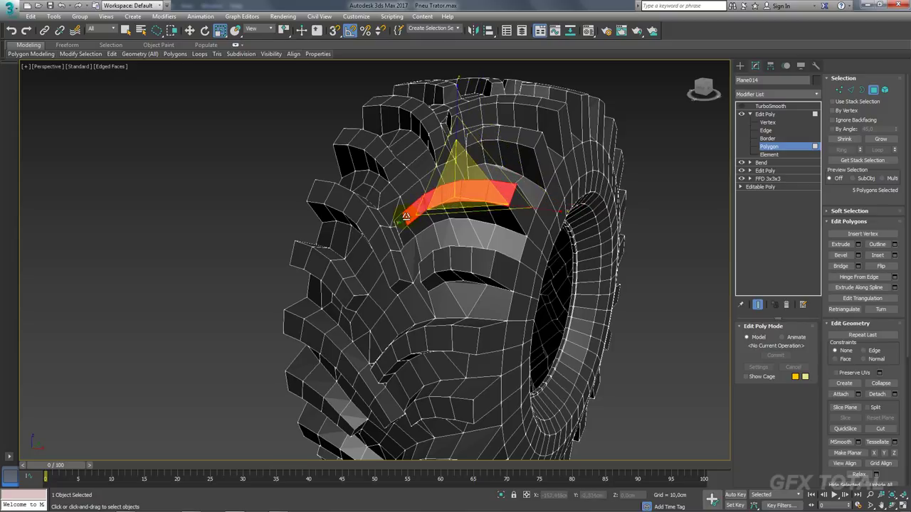
pyautogui.keyDown('ctrl'); pyautogui.click(399, 224); pyautogui.keyUp('ctrl')
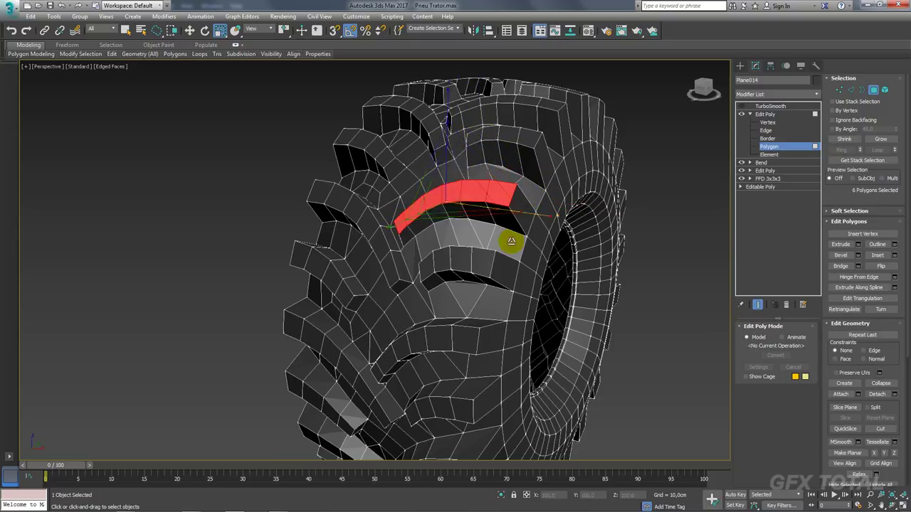
pyautogui.keyDown('ctrl'); pyautogui.click(482, 261); pyautogui.keyUp('ctrl')
pyautogui.keyDown('ctrl'); pyautogui.click(455, 261); pyautogui.keyUp('ctrl')
pyautogui.keyDown('ctrl'); pyautogui.click(439, 262); pyautogui.keyUp('ctrl')
pyautogui.keyDown('ctrl'); pyautogui.click(426, 269); pyautogui.keyUp('ctrl')
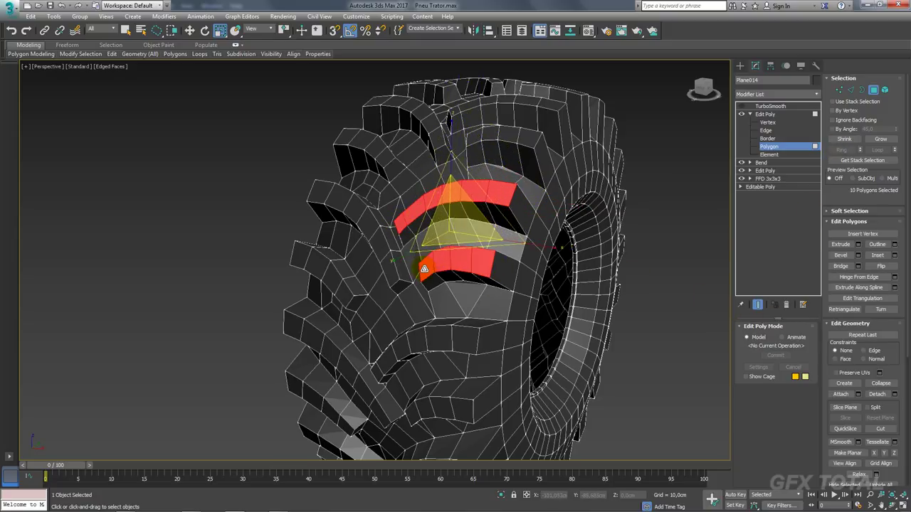
# Convert the lug-top polygon selection to its 24 border edges.
pyautogui.keyDown('ctrl'); pyautogui.keyDown('shift'); pyautogui.click(851, 91); pyautogui.keyUp('shift'); pyautogui.keyUp('ctrl')
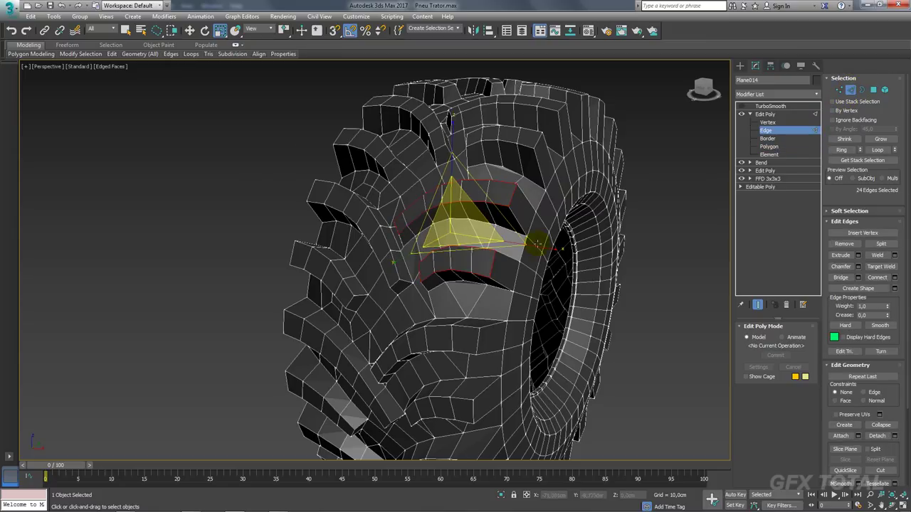
pyautogui.keyDown('alt'); pyautogui.moveTo(517, 262); pyautogui.dragTo(783, 132, button='middle'); pyautogui.keyUp('alt')
pyautogui.keyDown('alt'); pyautogui.moveTo(561, 218); pyautogui.dragTo(508, 244, button='middle'); pyautogui.keyUp('alt')
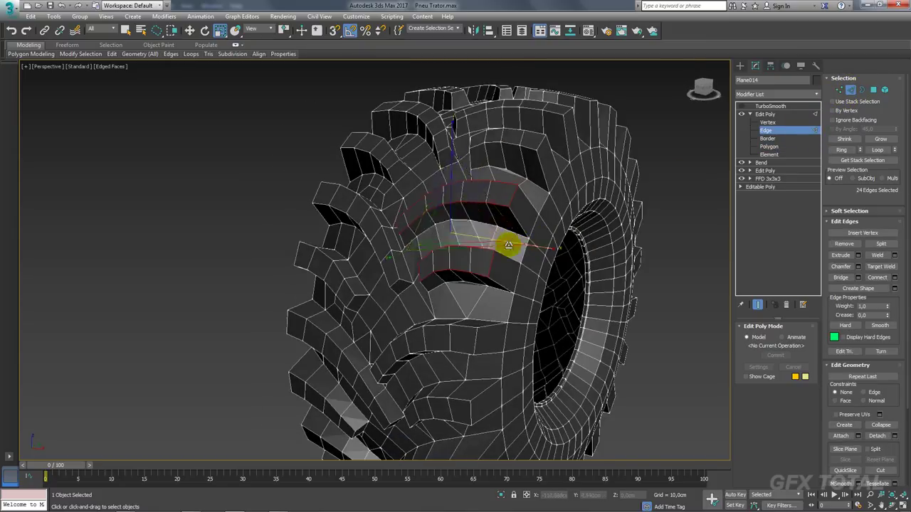
pyautogui.scroll(5, 539, 270)
pyautogui.moveTo(539, 271)
pyautogui.keyDown('alt'); pyautogui.mouseDown(button='middle')
pyautogui.moveTo(503, 266)
pyautogui.moveTo(536, 264)
pyautogui.moveTo(532, 276)
pyautogui.mouseUp(button='middle'); pyautogui.keyUp('alt')
pyautogui.scroll(-5, 536, 264)
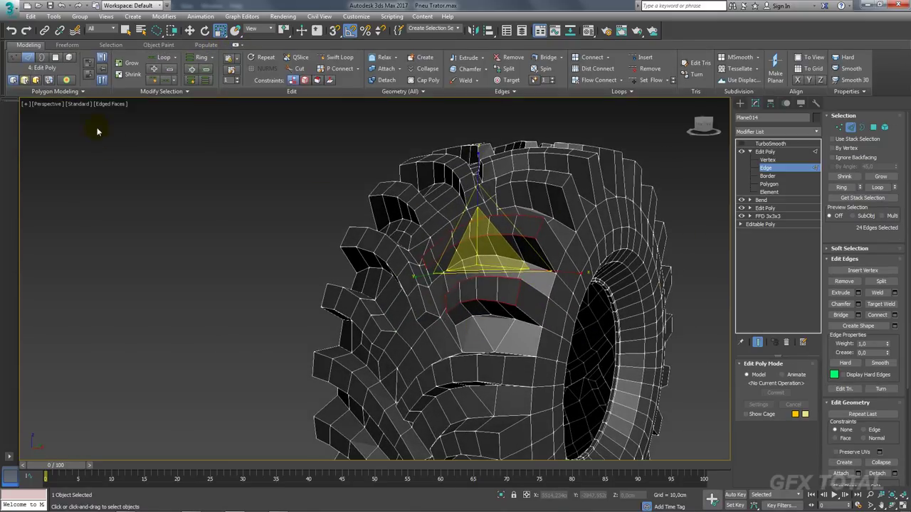
# Grow the edge selection to all similar edges using Modify Selection's Similar.
pyautogui.click(148, 92)
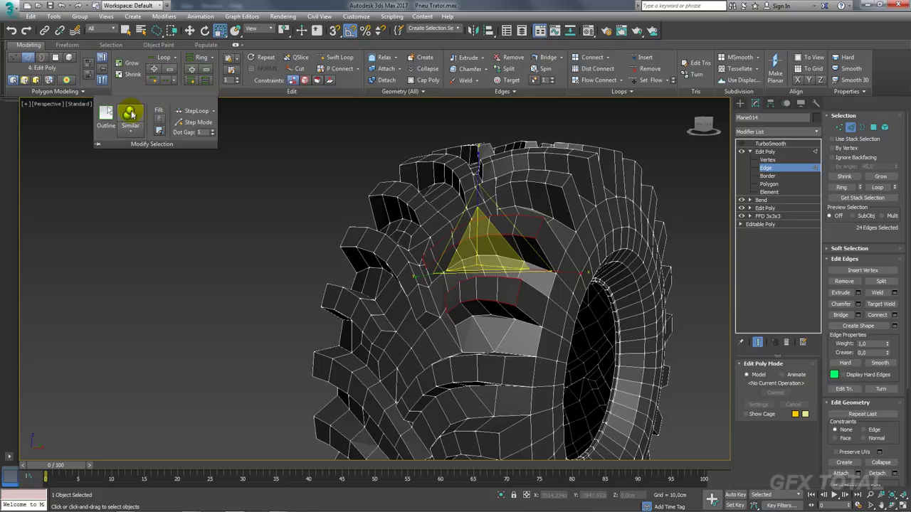
pyautogui.click(131, 114)
pyautogui.moveTo(370, 221)
pyautogui.keyDown('alt'); pyautogui.mouseDown(button='middle')
pyautogui.moveTo(380, 248)
pyautogui.moveTo(320, 242)
pyautogui.moveTo(322, 272)
pyautogui.moveTo(356, 271)
pyautogui.moveTo(348, 246)
pyautogui.mouseUp(button='middle'); pyautogui.keyUp('alt')
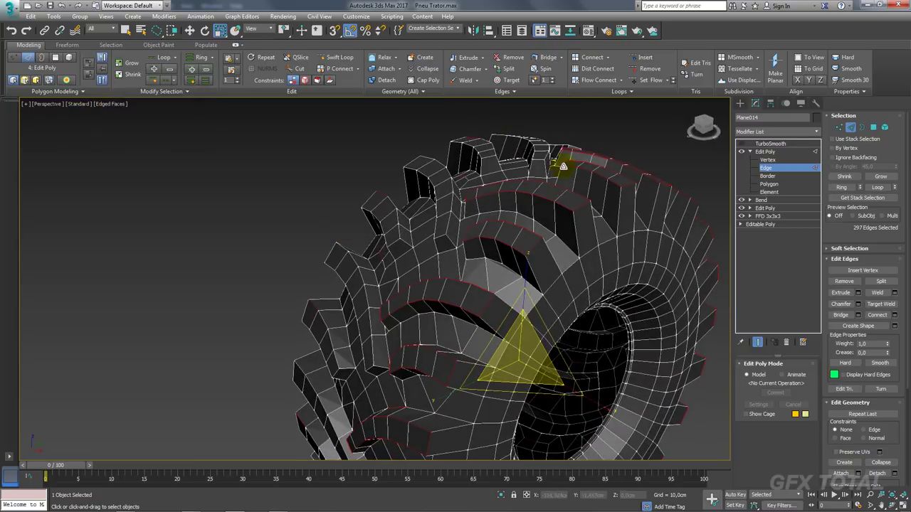
# At Polygon level, select all 209 polygons similar to the lug tops around the tire.
pyautogui.click(873, 128)
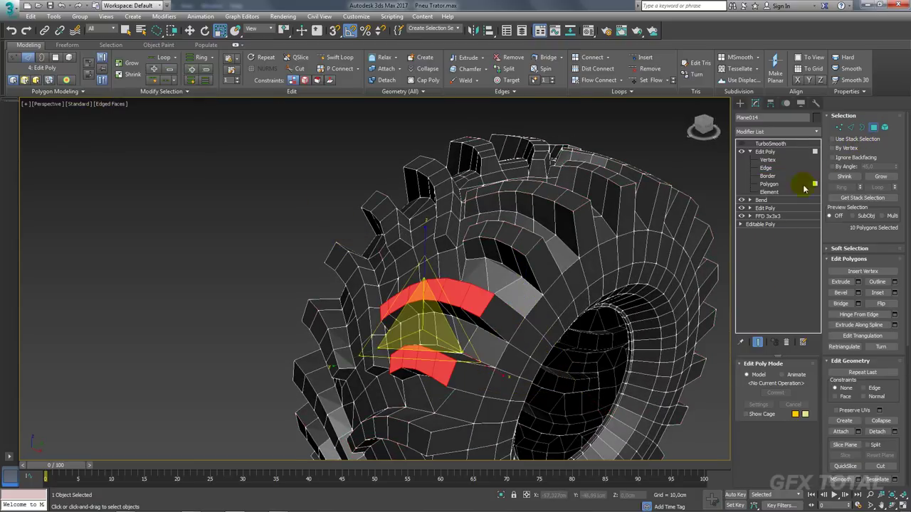
pyautogui.click(151, 93)
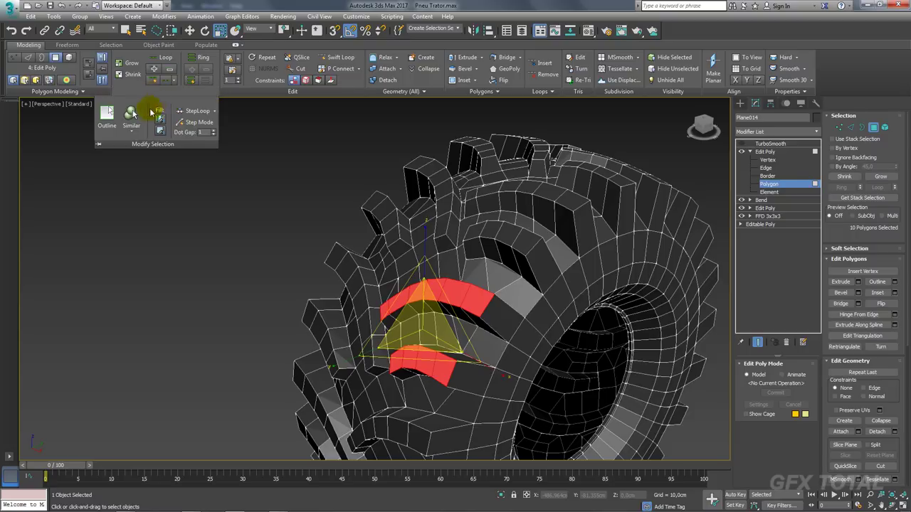
pyautogui.click(132, 115)
pyautogui.keyDown('alt'); pyautogui.moveTo(295, 224); pyautogui.dragTo(260, 212, button='middle'); pyautogui.keyUp('alt')
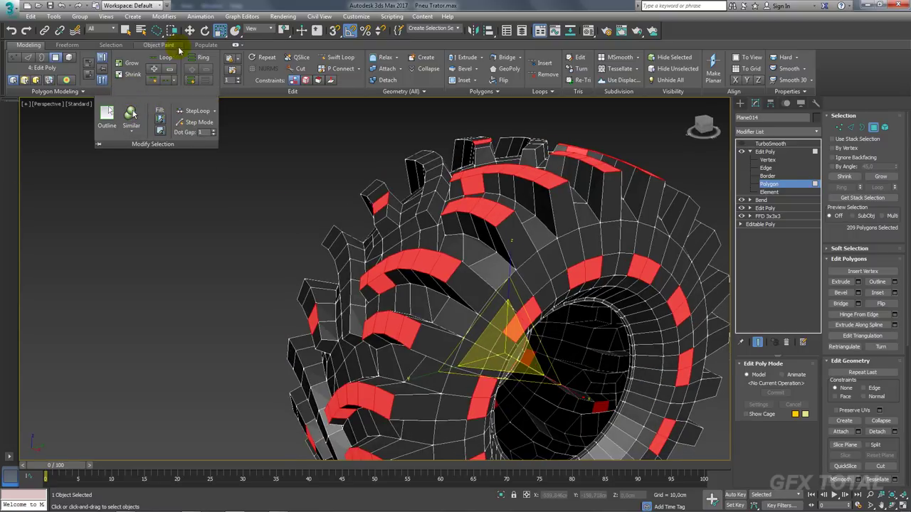
pyautogui.click(235, 45)
pyautogui.moveTo(285, 86)
pyautogui.keyDown('alt'); pyautogui.mouseDown(button='middle')
pyautogui.moveTo(332, 195)
pyautogui.moveTo(291, 184)
pyautogui.mouseUp(button='middle'); pyautogui.keyUp('alt')
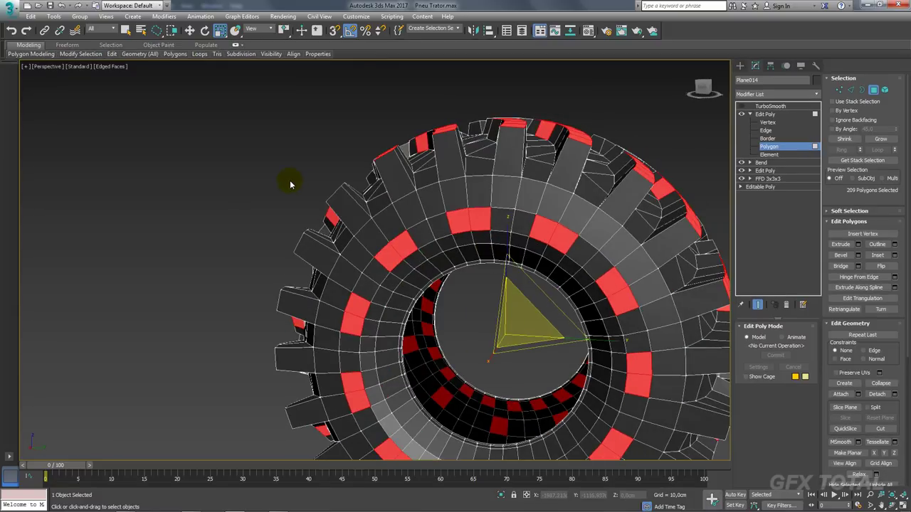
# Inspect the tire in Front and Left wireframe views and change the selection region shape.
pyautogui.press('f')
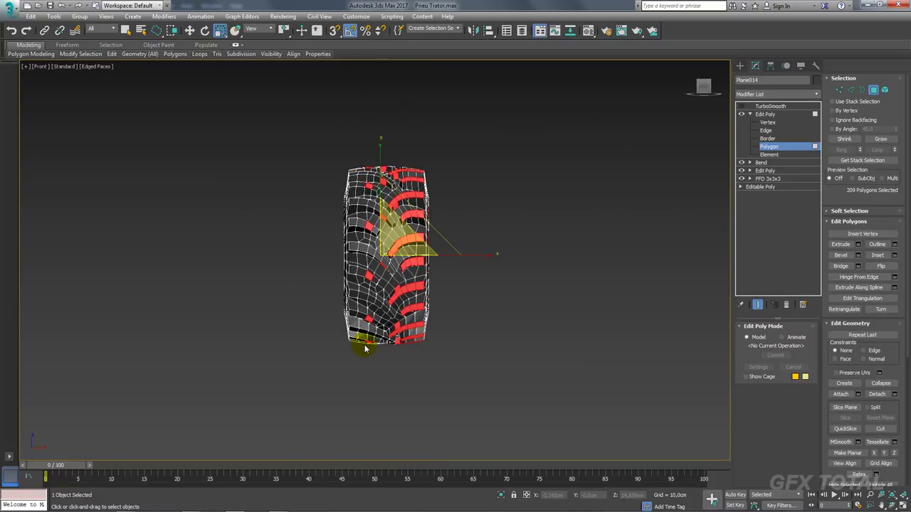
pyautogui.press('l')
pyautogui.press('z')
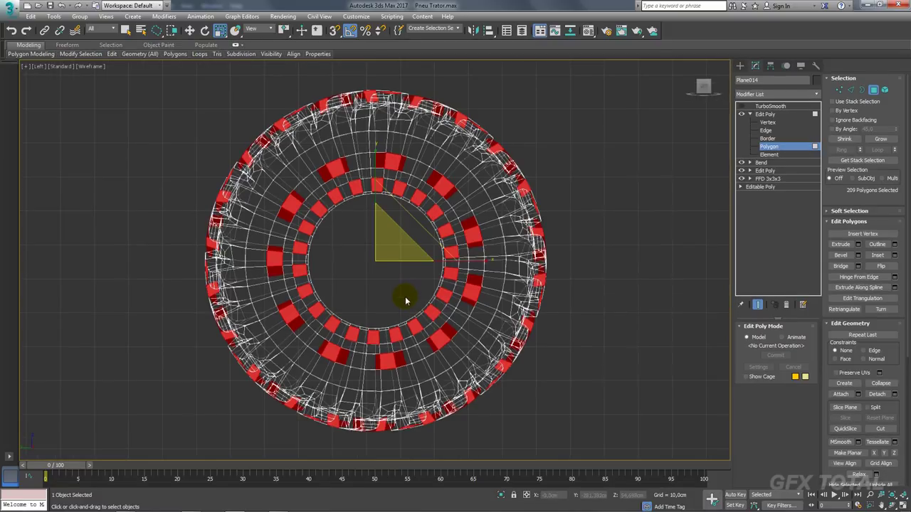
pyautogui.press('F3')
pyautogui.click(387, 299)
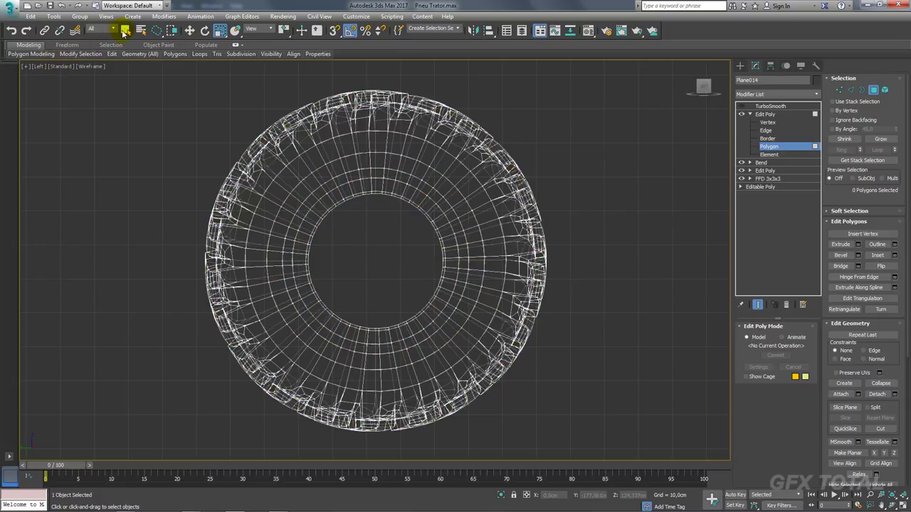
pyautogui.moveTo(160, 34); pyautogui.dragTo(158, 60)
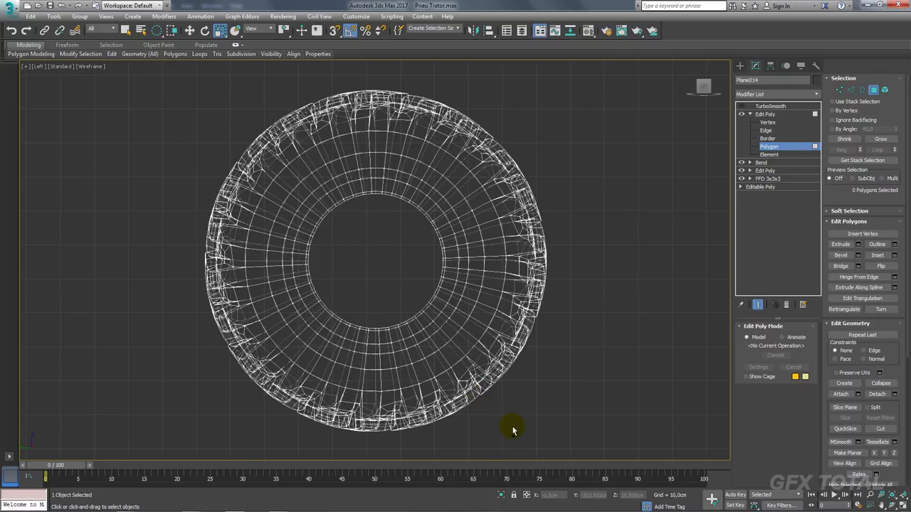
# Select all polygons, then narrow the selection to the 176 lug-top faces in Edged Faces view.
pyautogui.hotkey('ctrl', 'a')
pyautogui.press('p')
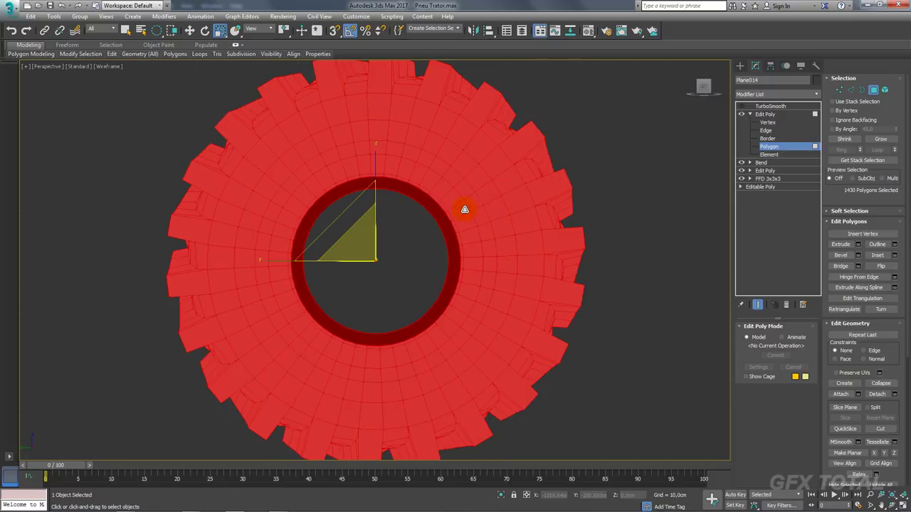
pyautogui.moveTo(464, 206)
pyautogui.keyDown('alt'); pyautogui.mouseDown(button='middle')
pyautogui.moveTo(521, 259)
pyautogui.moveTo(545, 246)
pyautogui.moveTo(565, 215)
pyautogui.moveTo(582, 247)
pyautogui.mouseUp(button='middle'); pyautogui.keyUp('alt')
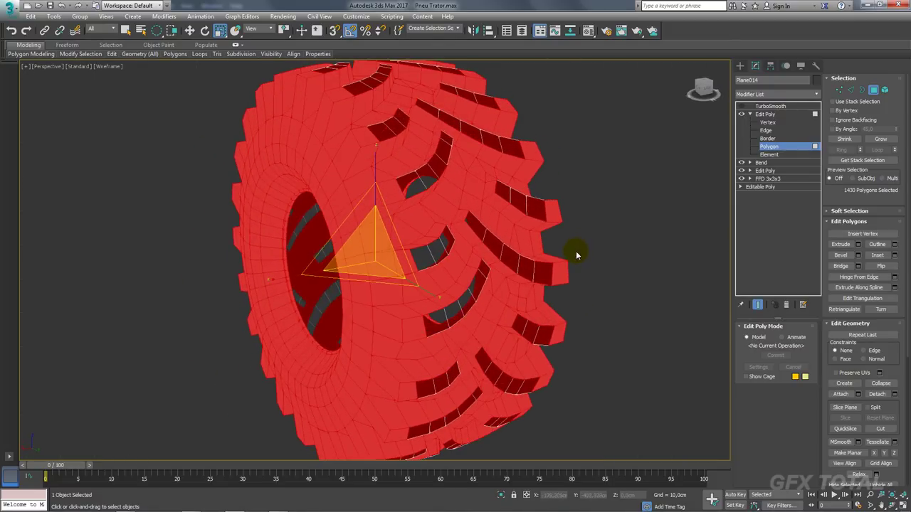
pyautogui.press('F3')
pyautogui.press('F3')
pyautogui.click(508, 237)
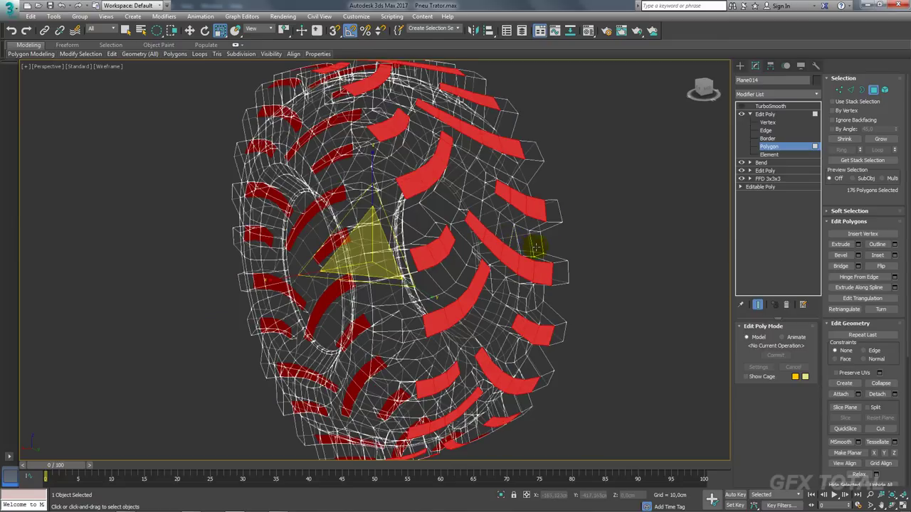
pyautogui.keyDown('alt'); pyautogui.moveTo(535, 247); pyautogui.dragTo(518, 244, button='middle'); pyautogui.keyUp('alt')
pyautogui.press('F3')
pyautogui.keyDown('alt'); pyautogui.moveTo(448, 238); pyautogui.dragTo(329, 215, button='middle'); pyautogui.keyUp('alt')
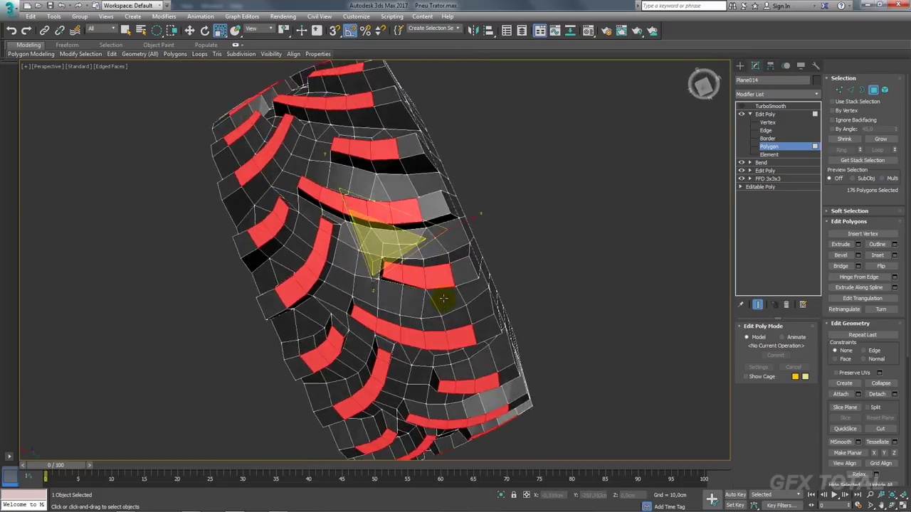
# Clear the selection, reselect all tire polygons, and grow the selection using front and side views.
pyautogui.press('f')
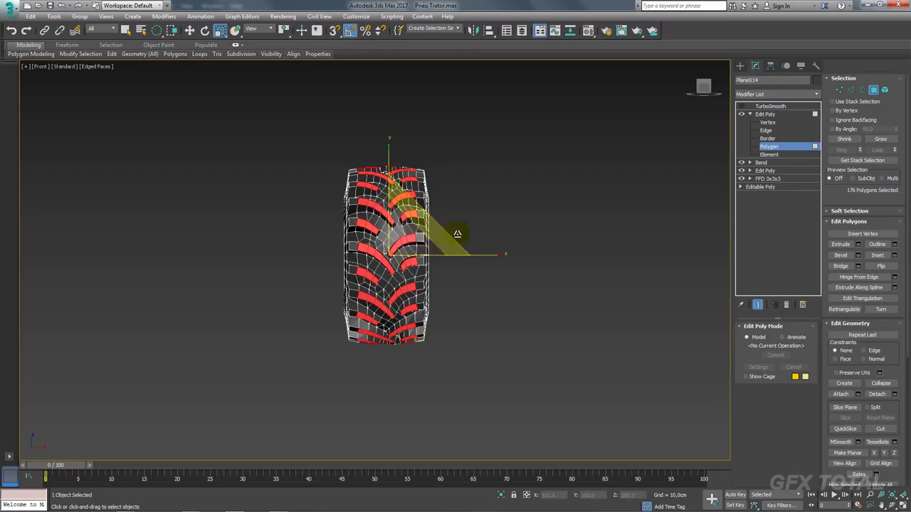
pyautogui.press('z')
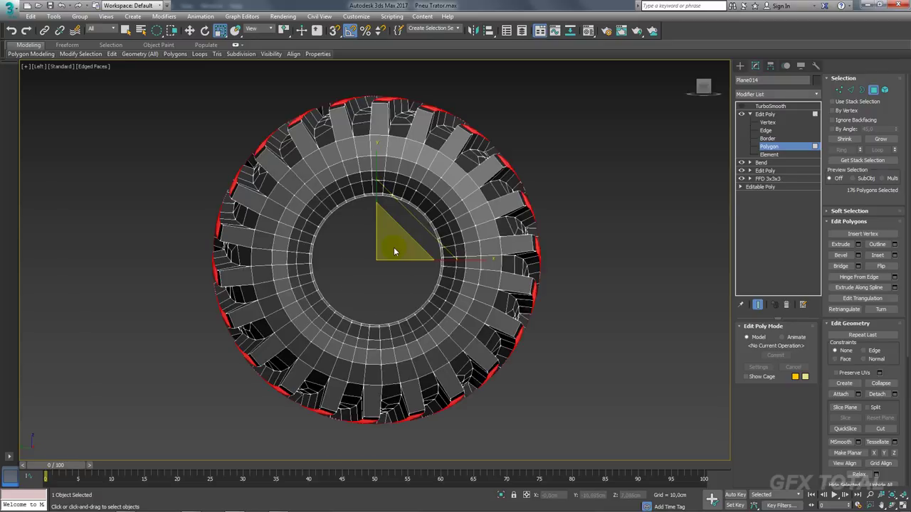
pyautogui.click(392, 279)
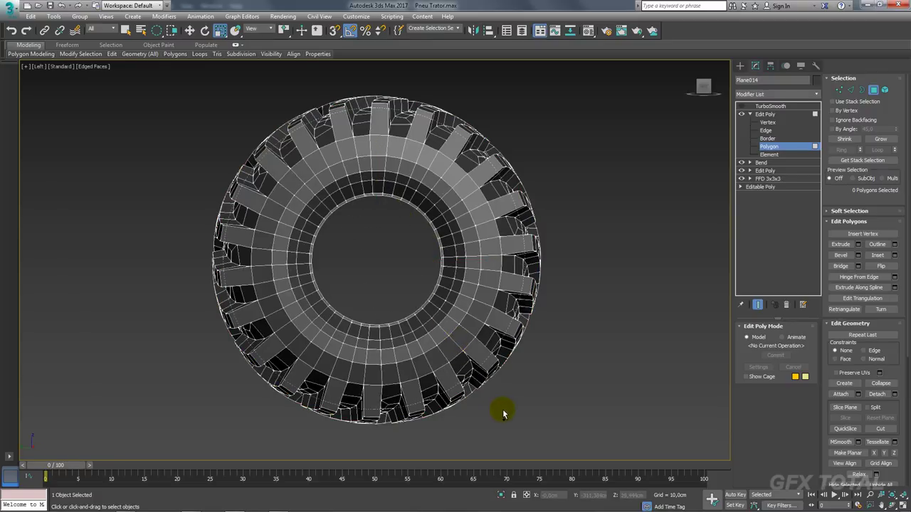
pyautogui.hotkey('ctrl', 'a')
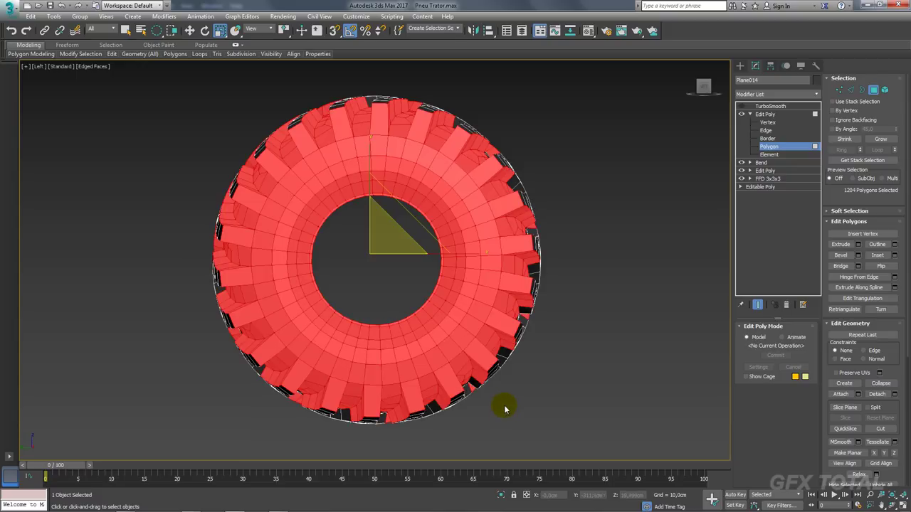
pyautogui.keyDown('alt'); pyautogui.moveTo(447, 377); pyautogui.dragTo(451, 330, button='middle'); pyautogui.keyUp('alt')
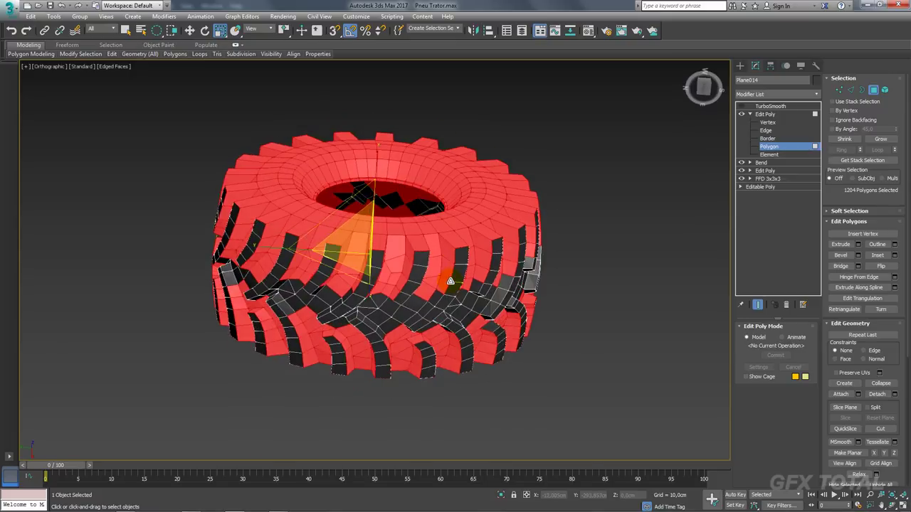
pyautogui.press('f')
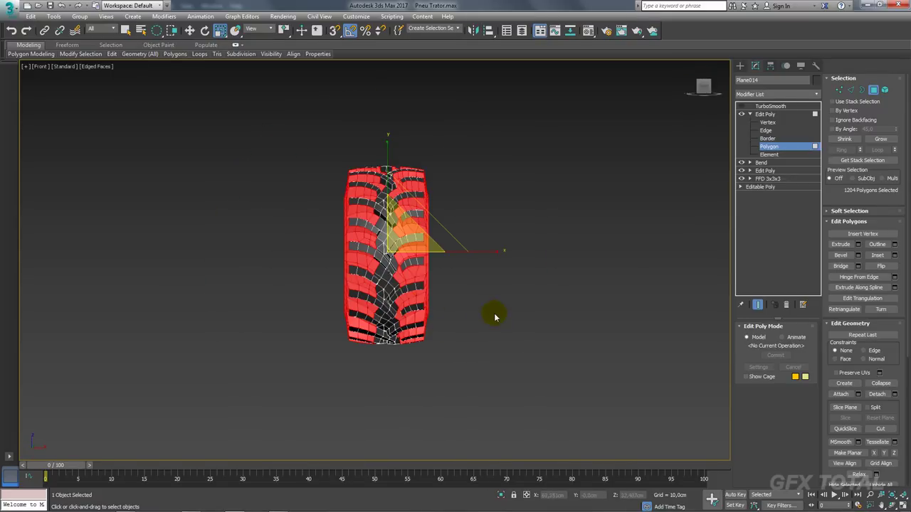
pyautogui.press('l')
pyautogui.press('z')
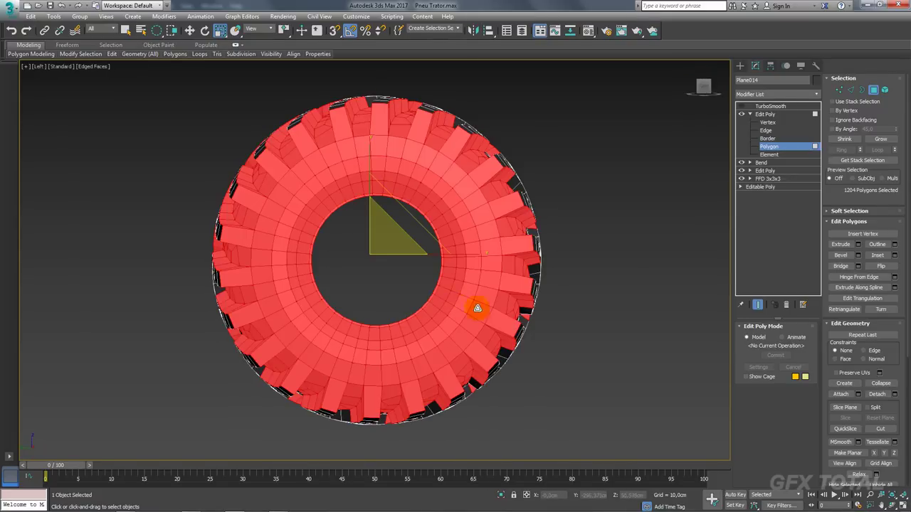
pyautogui.click(402, 250)
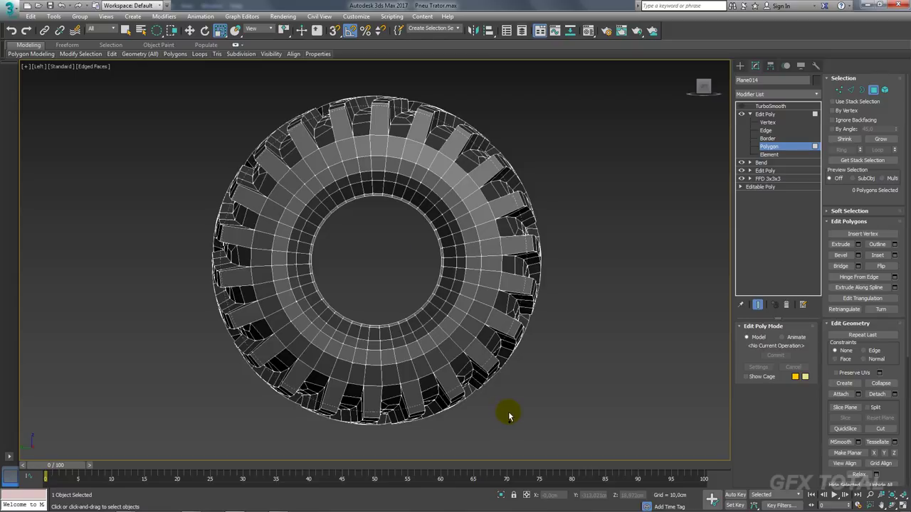
pyautogui.hotkey('ctrl', 'a')
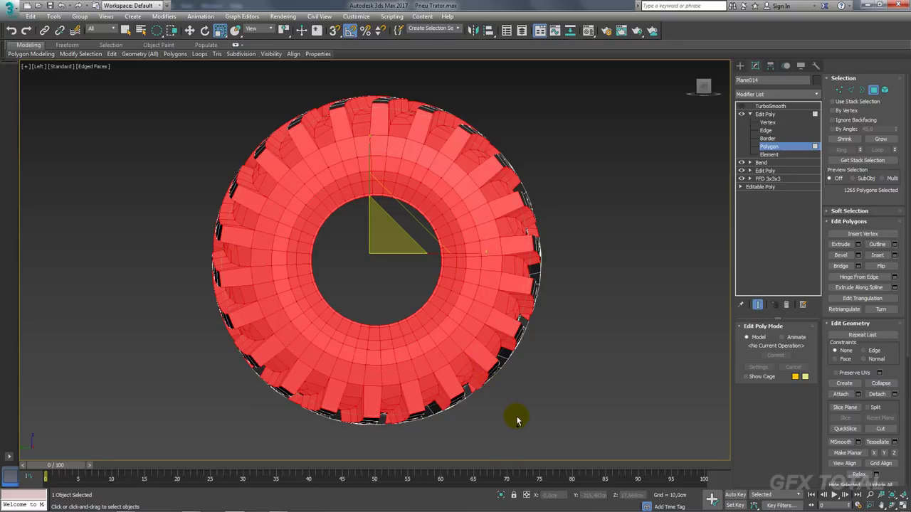
pyautogui.hotkey('ctrl', 'pageup')
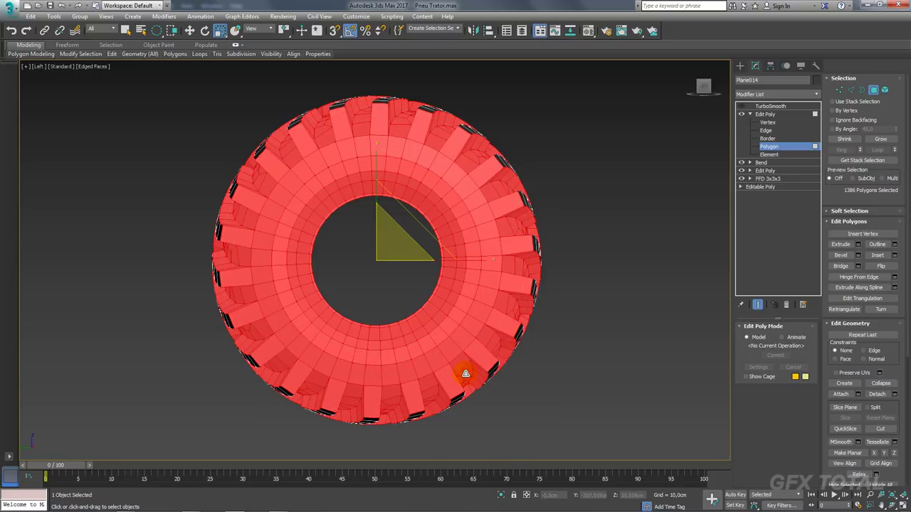
# Invert the selection in perspective so the 220 lug-top polygons are selected.
pyautogui.press('p')
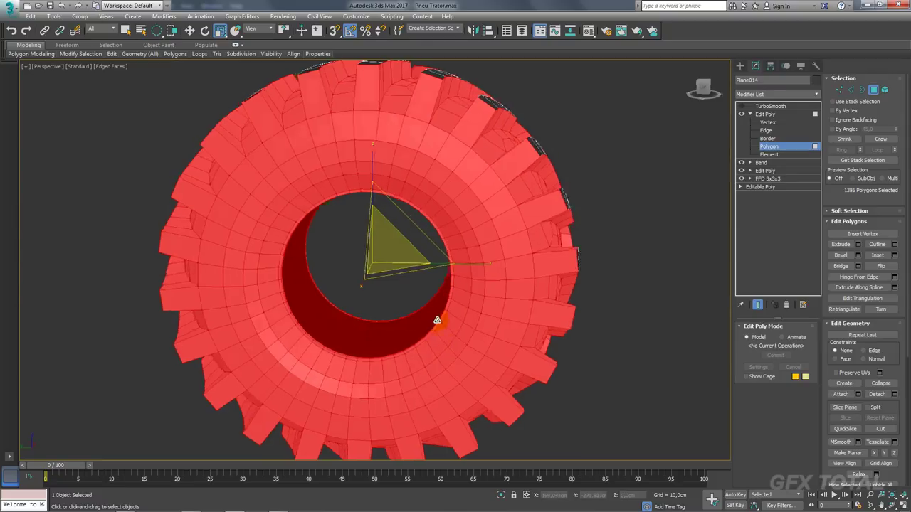
pyautogui.moveTo(435, 319)
pyautogui.keyDown('alt'); pyautogui.mouseDown(button='middle')
pyautogui.moveTo(503, 340)
pyautogui.moveTo(521, 295)
pyautogui.moveTo(527, 311)
pyautogui.moveTo(527, 227)
pyautogui.moveTo(518, 330)
pyautogui.moveTo(528, 284)
pyautogui.moveTo(529, 244)
pyautogui.moveTo(512, 346)
pyautogui.mouseUp(button='middle'); pyautogui.keyUp('alt')
pyautogui.scroll(-3, 512, 346)
pyautogui.moveTo(529, 261)
pyautogui.keyDown('alt'); pyautogui.mouseDown(button='middle')
pyautogui.moveTo(524, 346)
pyautogui.moveTo(545, 322)
pyautogui.mouseUp(button='middle'); pyautogui.keyUp('alt')
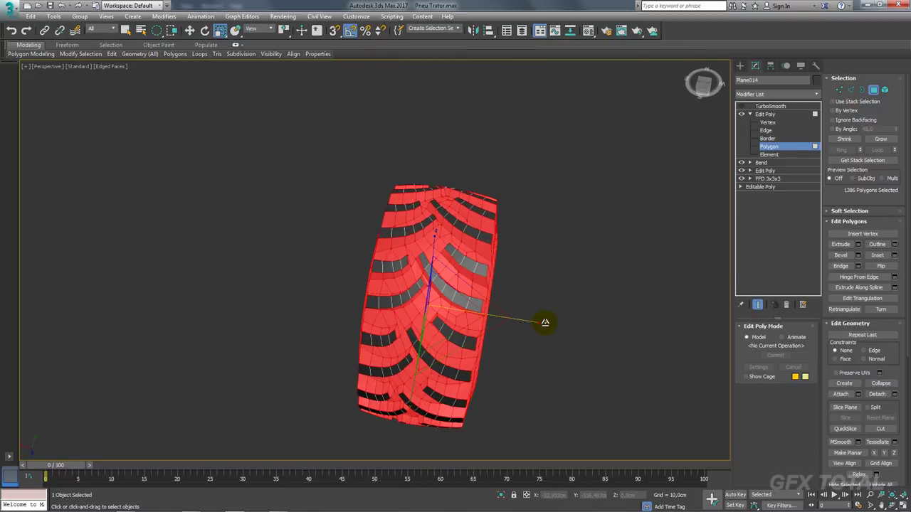
pyautogui.hotkey('ctrl', 'i')
pyautogui.moveTo(545, 322)
pyautogui.keyDown('alt'); pyautogui.mouseDown(button='middle')
pyautogui.moveTo(554, 320)
pyautogui.moveTo(490, 292)
pyautogui.moveTo(498, 301)
pyautogui.moveTo(563, 296)
pyautogui.mouseUp(button='middle'); pyautogui.keyUp('alt')
pyautogui.scroll(5, 490, 292)
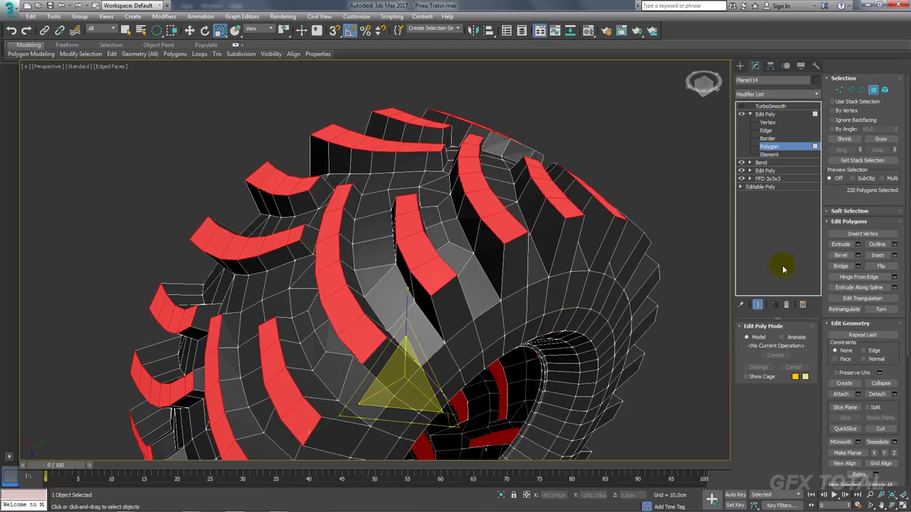
# Convert the lug-top faces to 528 selected edges and re-enable TurboSmooth on Plane014.
pyautogui.keyDown('ctrl'); pyautogui.click(851, 91); pyautogui.keyUp('ctrl')
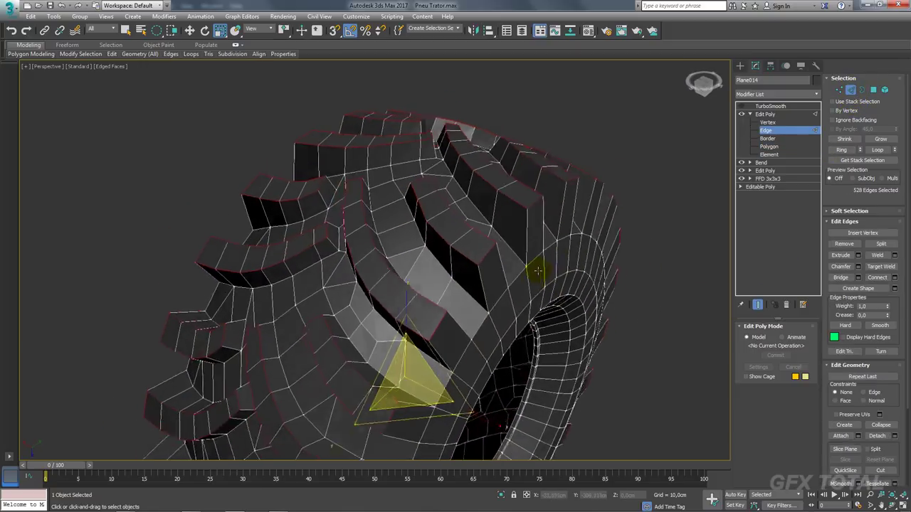
pyautogui.moveTo(578, 253)
pyautogui.keyDown('alt'); pyautogui.mouseDown(button='middle')
pyautogui.moveTo(600, 275)
pyautogui.moveTo(619, 273)
pyautogui.mouseUp(button='middle'); pyautogui.keyUp('alt')
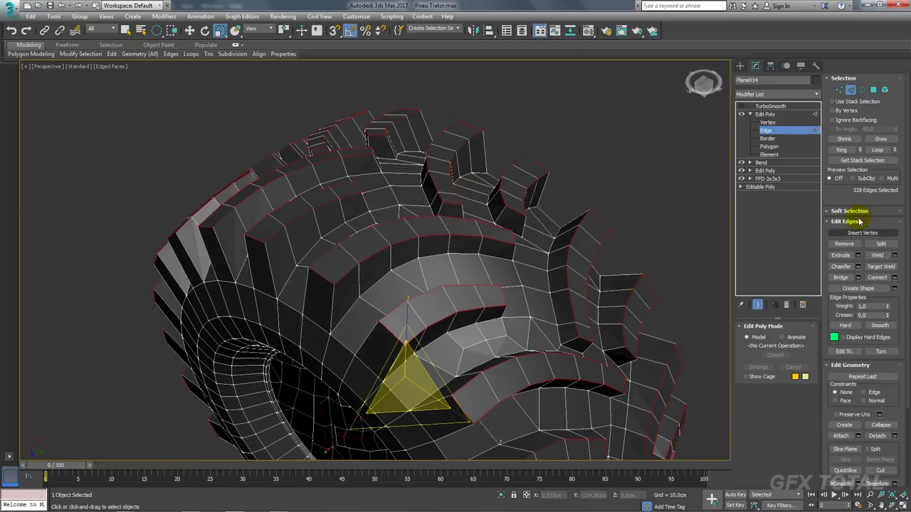
pyautogui.click(740, 107)
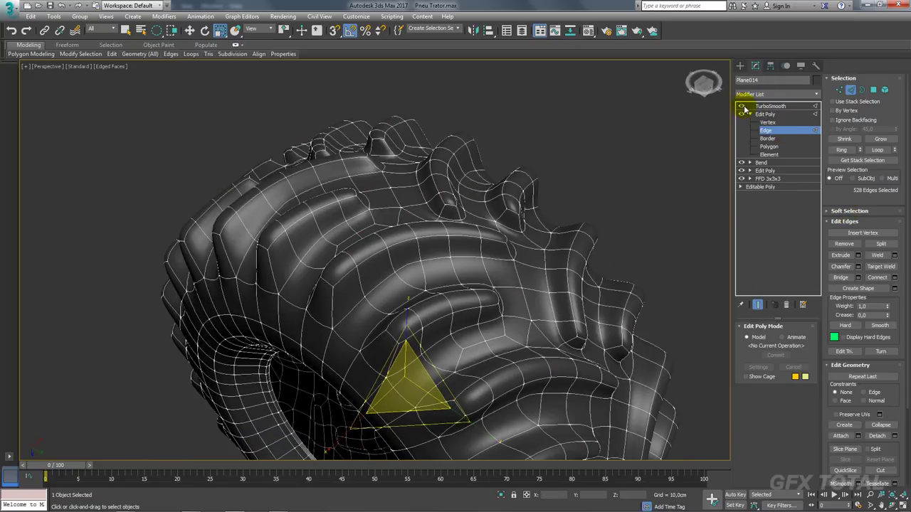
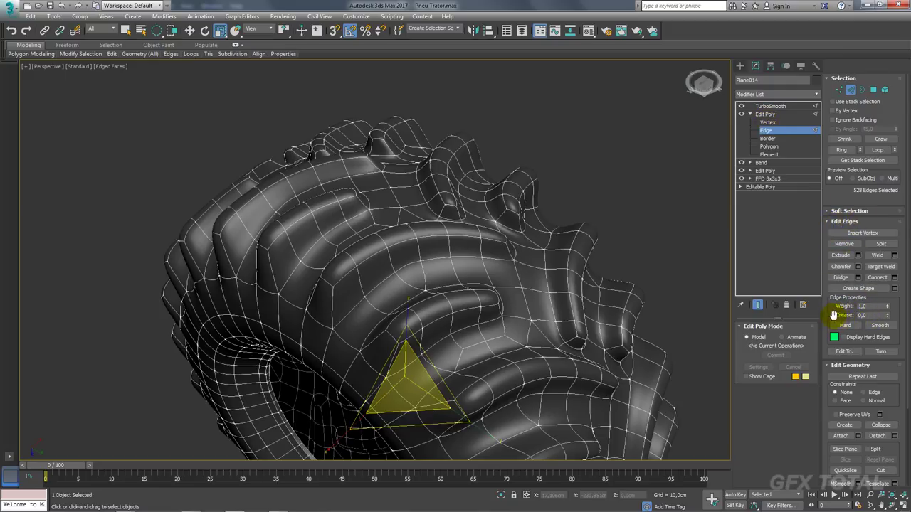
# Raise the crease on the 528 selected tire edges to 0.85.
pyautogui.moveTo(888, 316)
pyautogui.mouseDown()
pyautogui.moveTo(893, 254)
pyautogui.moveTo(890, 268)
pyautogui.mouseUp()
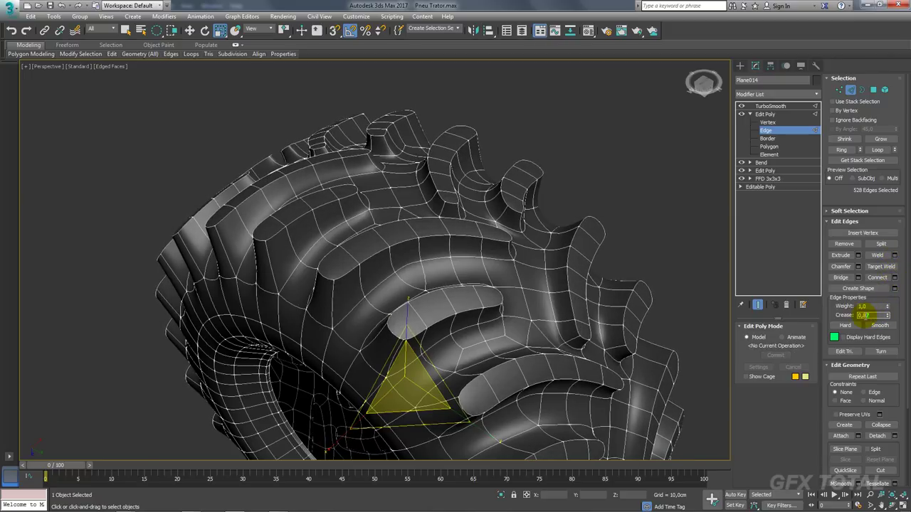
pyautogui.scroll(-5, 637, 269)
pyautogui.keyDown('alt'); pyautogui.moveTo(633, 309); pyautogui.dragTo(641, 207, button='middle'); pyautogui.keyUp('alt')
pyautogui.scroll(4, 641, 207)
# Exit Edge level, select TurboSmooth, deselect the tire and review the smoothed tread with wireframe toggled.
pyautogui.click(765, 114)
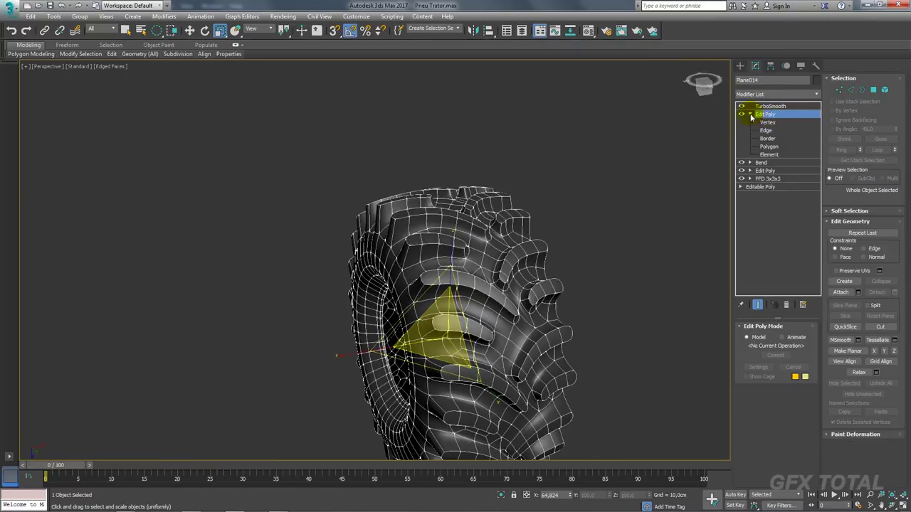
pyautogui.click(749, 114)
pyautogui.click(770, 106)
pyautogui.click(632, 240)
pyautogui.moveTo(633, 240)
pyautogui.keyDown('alt'); pyautogui.mouseDown(button='middle')
pyautogui.moveTo(620, 280)
pyautogui.moveTo(620, 264)
pyautogui.moveTo(563, 236)
pyautogui.mouseUp(button='middle'); pyautogui.keyUp('alt')
pyautogui.press('F4')
pyautogui.moveTo(547, 269)
pyautogui.keyDown('alt'); pyautogui.mouseDown(button='middle')
pyautogui.moveTo(531, 244)
pyautogui.moveTo(577, 227)
pyautogui.moveTo(545, 261)
pyautogui.moveTo(490, 284)
pyautogui.moveTo(427, 225)
pyautogui.mouseUp(button='middle'); pyautogui.keyUp('alt')
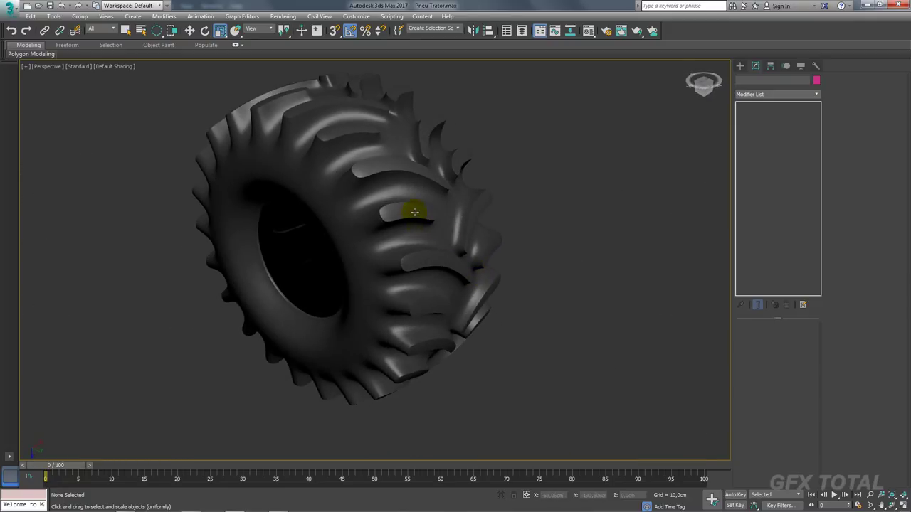
pyautogui.press('F4')
# Select the tire at Edit Poly Edge level and pick four tread lug edges.
pyautogui.scroll(2, 420, 215)
pyautogui.click(421, 215)
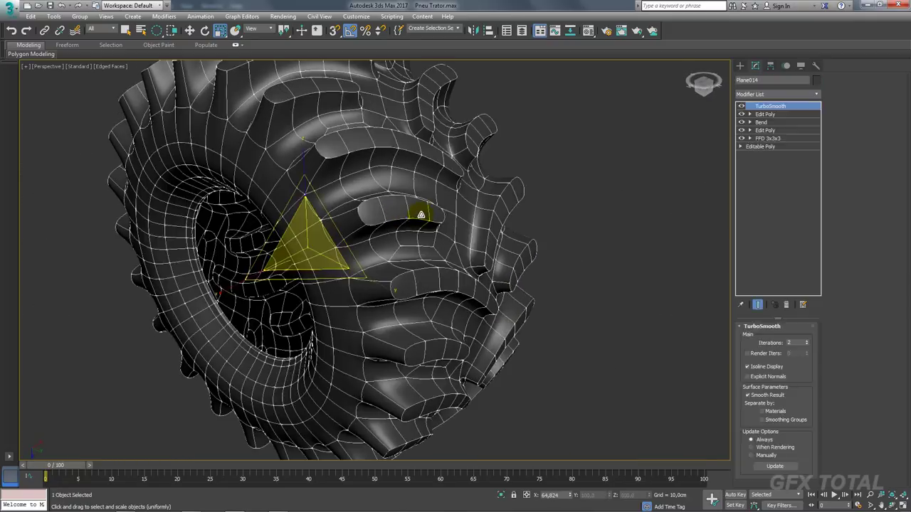
pyautogui.click(749, 115)
pyautogui.click(765, 131)
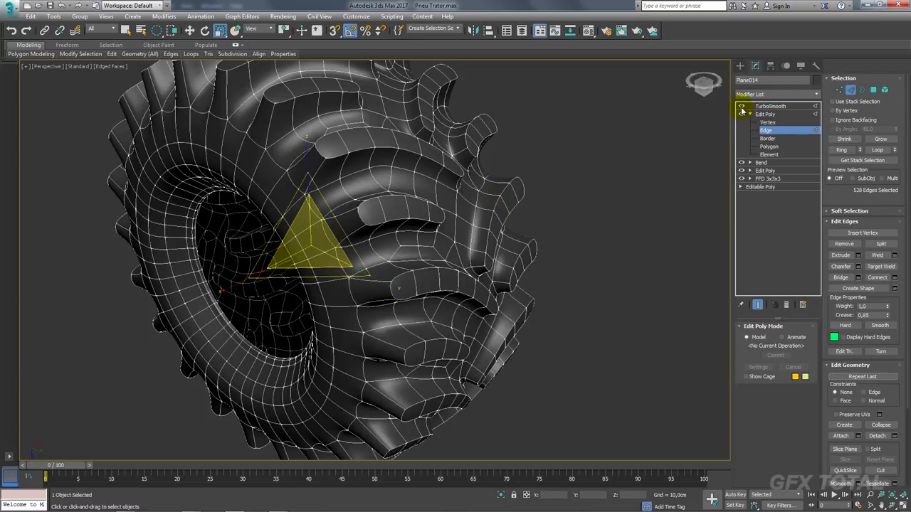
pyautogui.moveTo(480, 163)
pyautogui.keyDown('alt'); pyautogui.mouseDown(button='middle')
pyautogui.moveTo(368, 168)
pyautogui.moveTo(502, 230)
pyautogui.mouseUp(button='middle'); pyautogui.keyUp('alt')
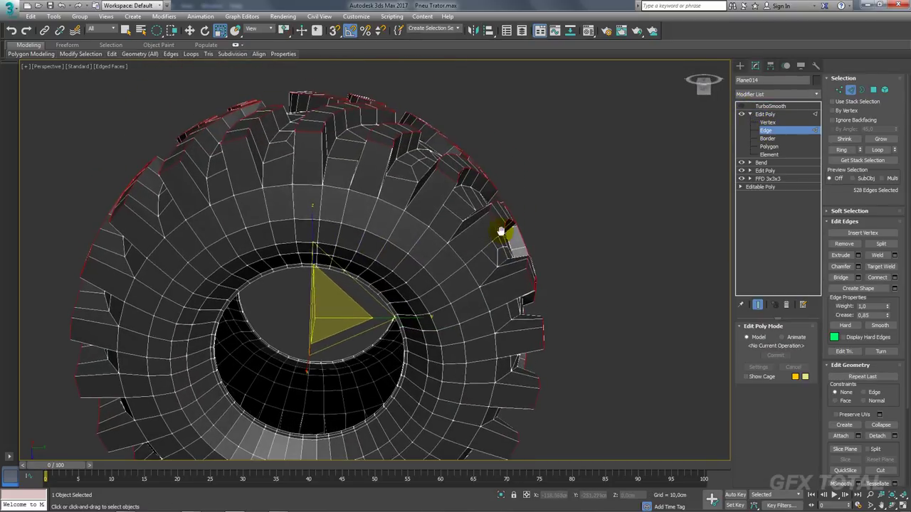
pyautogui.scroll(2, 439, 201)
pyautogui.click(442, 207)
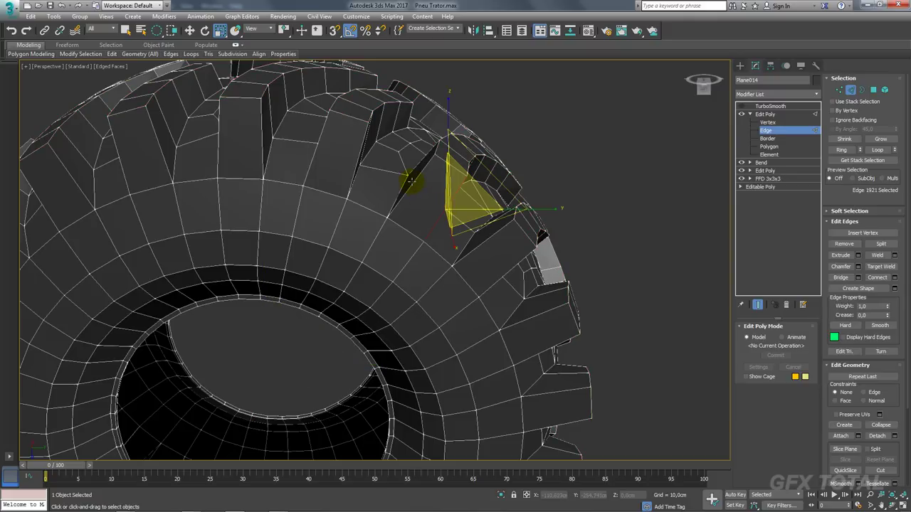
pyautogui.keyDown('ctrl'); pyautogui.click(410, 182); pyautogui.keyUp('ctrl')
pyautogui.moveTo(413, 180)
pyautogui.keyDown('alt'); pyautogui.mouseDown(button='middle')
pyautogui.moveTo(446, 235)
pyautogui.moveTo(389, 188)
pyautogui.moveTo(362, 208)
pyautogui.moveTo(146, 73)
pyautogui.mouseUp(button='middle'); pyautogui.keyUp('alt')
pyautogui.keyDown('ctrl'); pyautogui.click(388, 191); pyautogui.keyUp('ctrl')
pyautogui.keyDown('ctrl'); pyautogui.click(343, 188); pyautogui.keyUp('ctrl')
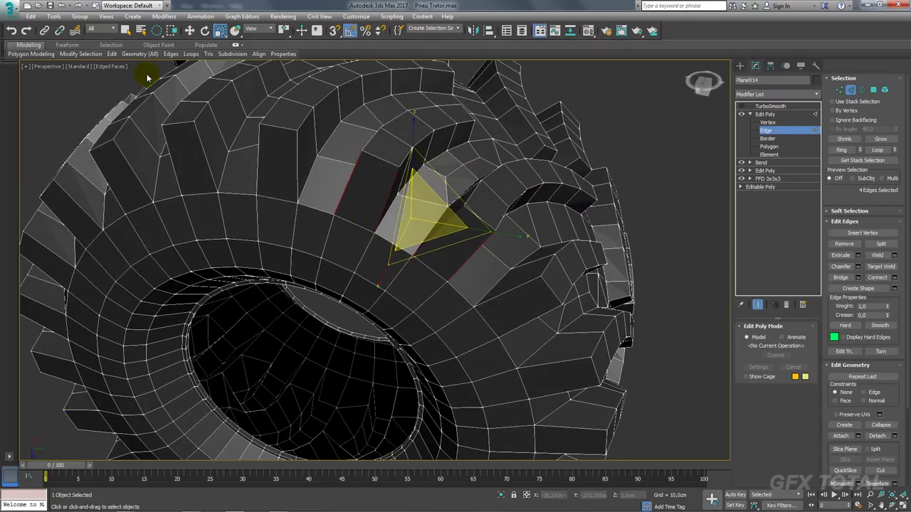
# Expand the modeling ribbon and grow the lug edge selection with Similar, adding another lug edge.
pyautogui.click(235, 44)
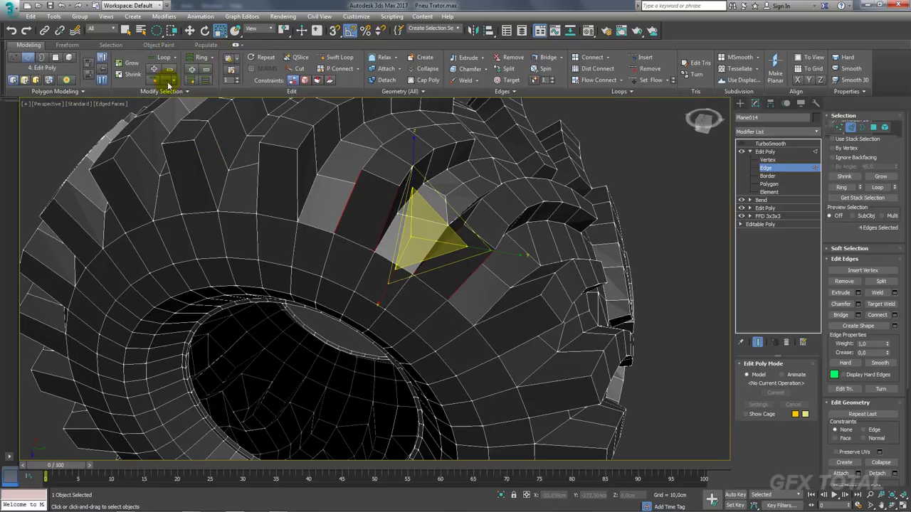
pyautogui.click(146, 96)
pyautogui.click(130, 115)
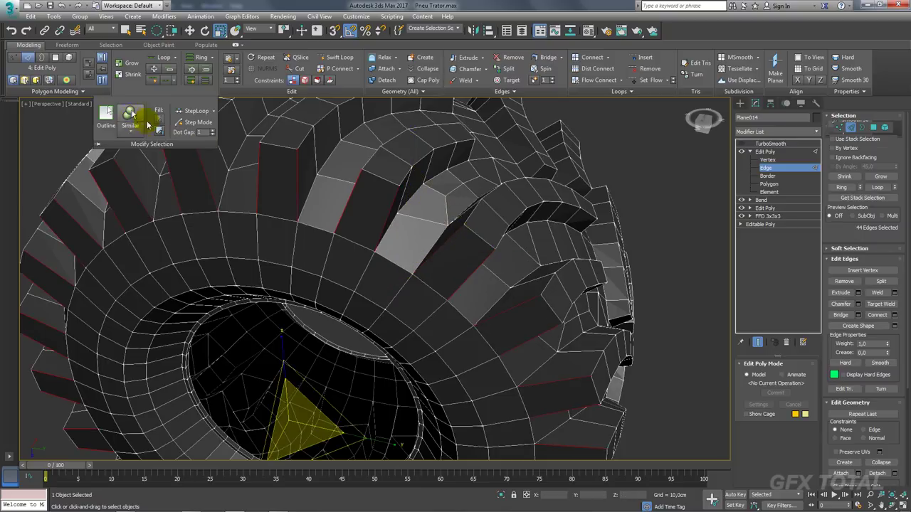
pyautogui.scroll(3, 361, 197)
pyautogui.moveTo(362, 197)
pyautogui.keyDown('alt'); pyautogui.mouseDown(button='middle')
pyautogui.moveTo(488, 171)
pyautogui.moveTo(449, 204)
pyautogui.moveTo(262, 165)
pyautogui.mouseUp(button='middle'); pyautogui.keyUp('alt')
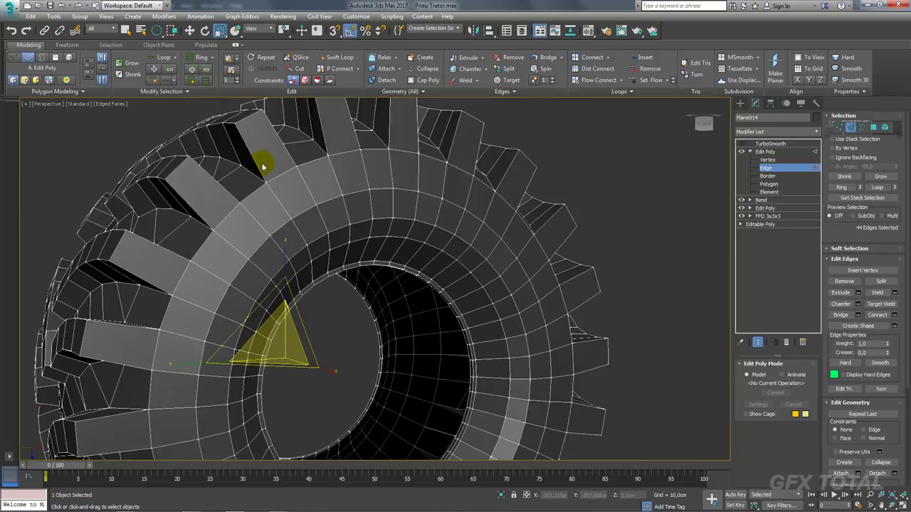
pyautogui.keyDown('ctrl'); pyautogui.click(258, 166); pyautogui.keyUp('ctrl')
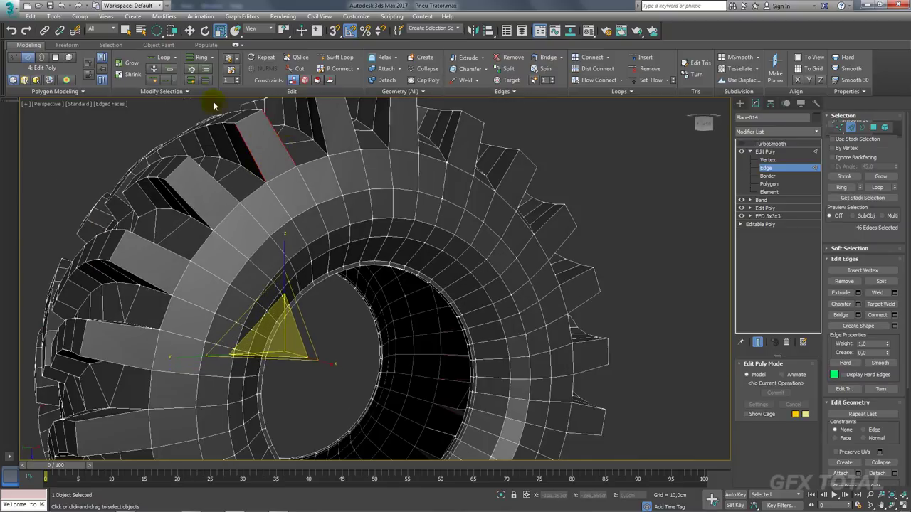
pyautogui.click(159, 91)
pyautogui.click(130, 114)
# Add one more lug edge and extend to all similar lug edges.
pyautogui.scroll(-5, 405, 190)
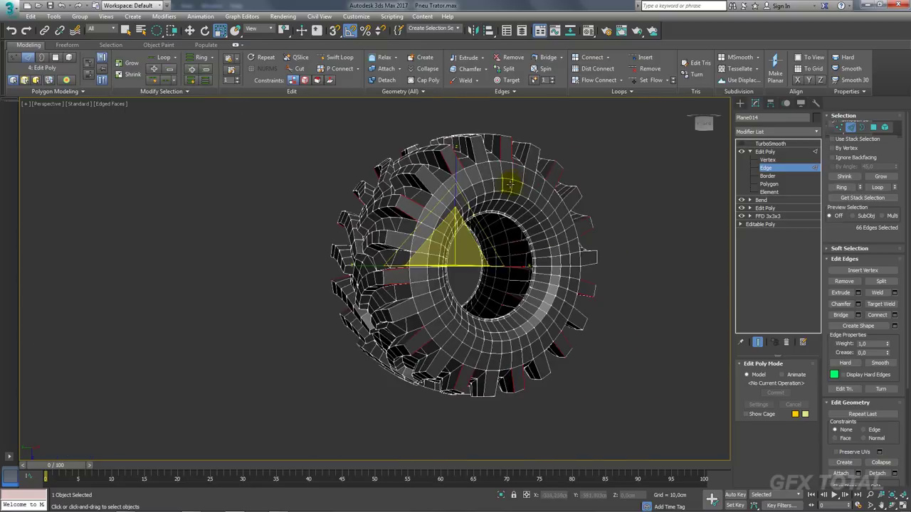
pyautogui.keyDown('alt'); pyautogui.moveTo(405, 189); pyautogui.dragTo(489, 163, button='middle'); pyautogui.keyUp('alt')
pyautogui.scroll(5, 495, 165)
pyautogui.keyDown('ctrl'); pyautogui.click(488, 180); pyautogui.keyUp('ctrl')
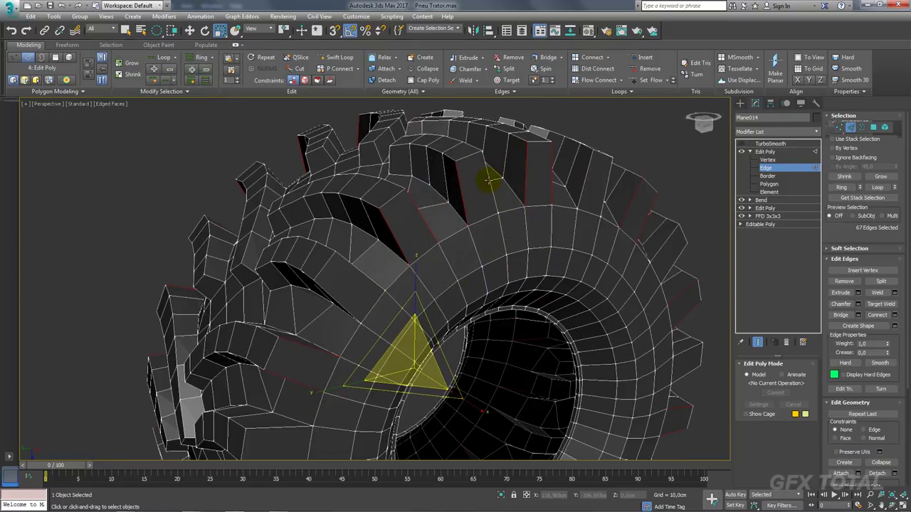
pyautogui.click(174, 91)
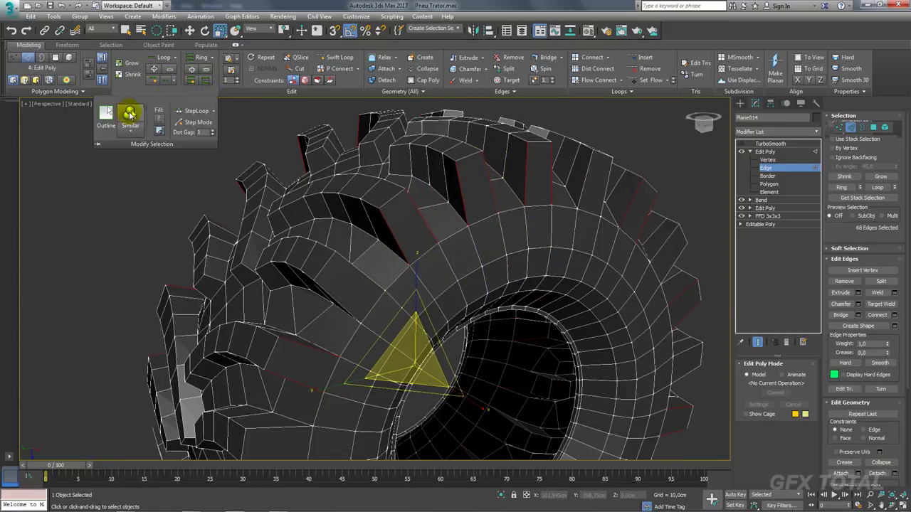
pyautogui.click(130, 114)
# Check the 88 selected lug edges at Polygon and Edge levels, then turn TurboSmooth back on.
pyautogui.moveTo(293, 199)
pyautogui.keyDown('alt'); pyautogui.mouseDown(button='middle')
pyautogui.moveTo(447, 203)
pyautogui.moveTo(346, 189)
pyautogui.moveTo(393, 196)
pyautogui.moveTo(298, 210)
pyautogui.mouseUp(button='middle'); pyautogui.keyUp('alt')
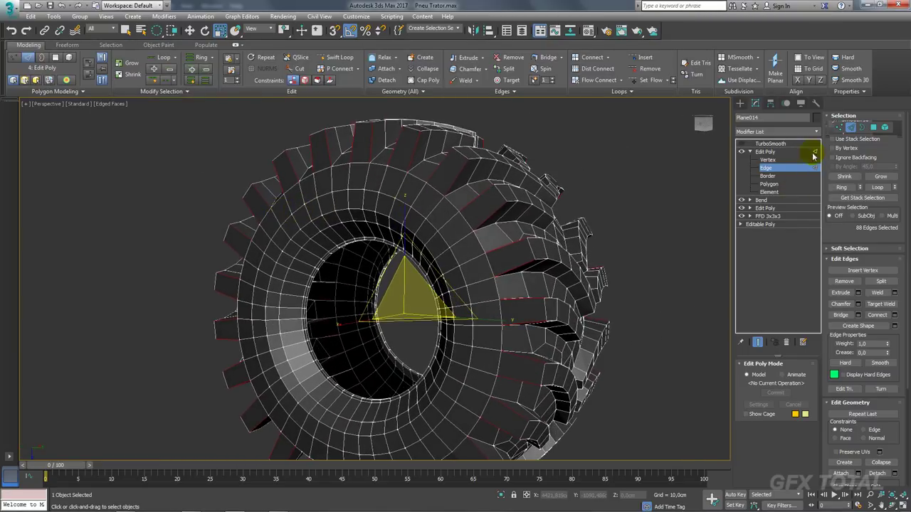
pyautogui.click(874, 129)
pyautogui.moveTo(630, 223)
pyautogui.keyDown('alt'); pyautogui.mouseDown(button='middle')
pyautogui.moveTo(614, 204)
pyautogui.moveTo(606, 260)
pyautogui.moveTo(721, 217)
pyautogui.moveTo(702, 206)
pyautogui.moveTo(718, 195)
pyautogui.moveTo(716, 173)
pyautogui.moveTo(716, 197)
pyautogui.moveTo(726, 181)
pyautogui.mouseUp(button='middle'); pyautogui.keyUp('alt')
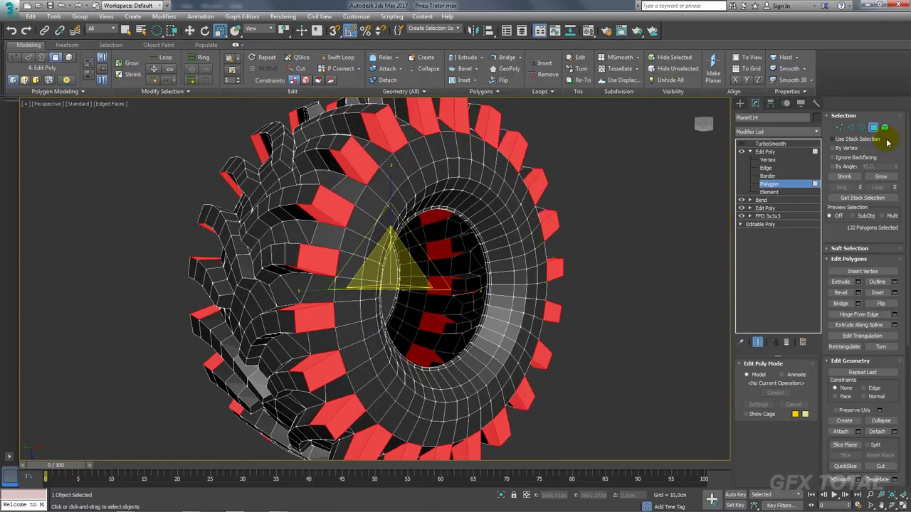
pyautogui.click(852, 131)
pyautogui.moveTo(549, 203)
pyautogui.keyDown('alt'); pyautogui.mouseDown(button='middle')
pyautogui.moveTo(555, 245)
pyautogui.moveTo(705, 218)
pyautogui.mouseUp(button='middle'); pyautogui.keyUp('alt')
pyautogui.click(742, 144)
pyautogui.scroll(3, 620, 234)
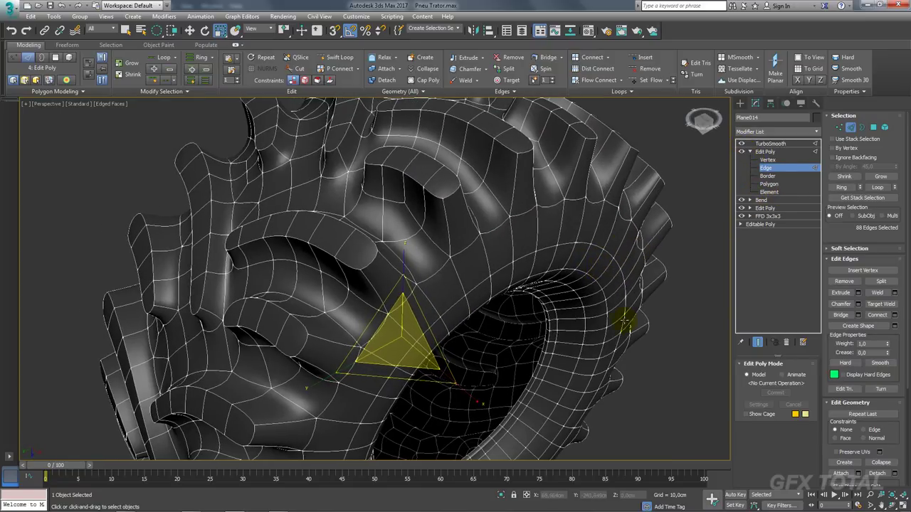
# Crease the 88 lug edges to about 0.8, then turn TurboSmooth off to view the base mesh.
pyautogui.keyDown('alt'); pyautogui.moveTo(624, 321); pyautogui.dragTo(669, 313, button='middle'); pyautogui.keyUp('alt')
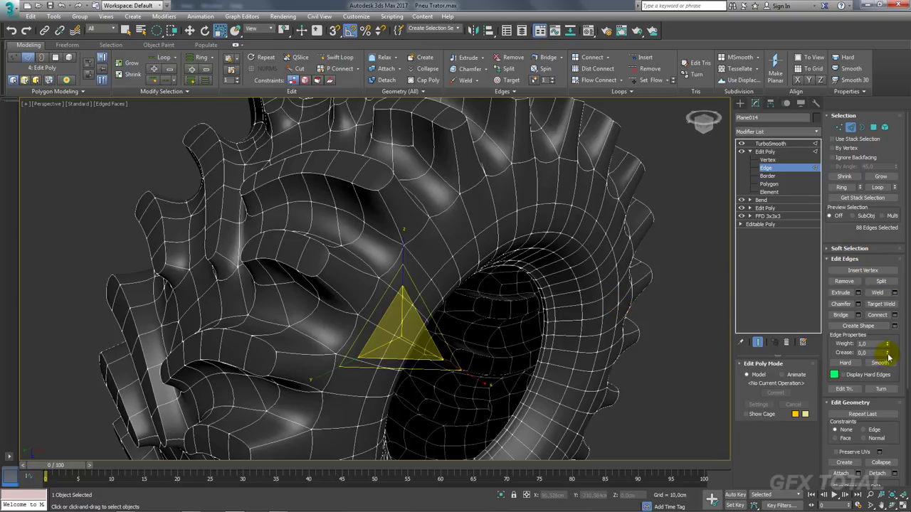
pyautogui.moveTo(888, 354)
pyautogui.mouseDown()
pyautogui.moveTo(891, 313)
pyautogui.moveTo(884, 318)
pyautogui.mouseUp()
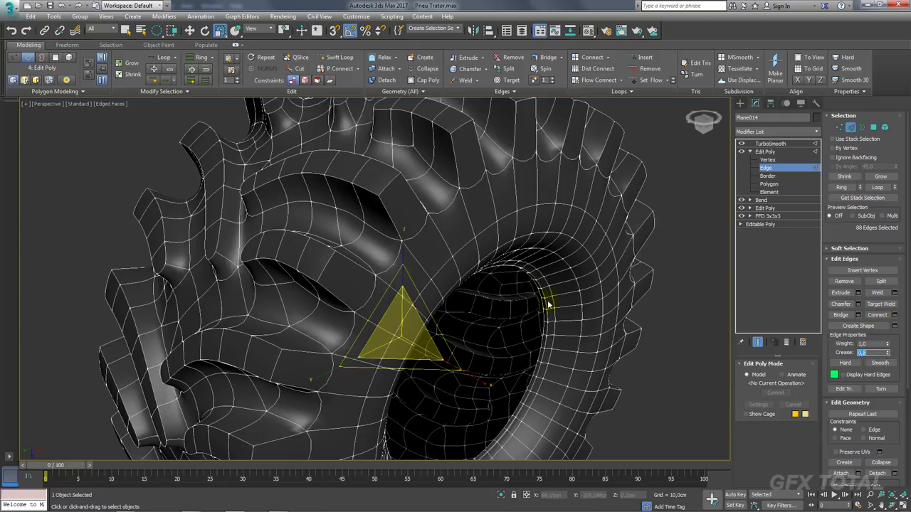
pyautogui.scroll(-3, 548, 304)
pyautogui.scroll(-2, 524, 287)
pyautogui.keyDown('alt'); pyautogui.moveTo(517, 297); pyautogui.dragTo(548, 306, button='middle'); pyautogui.keyUp('alt')
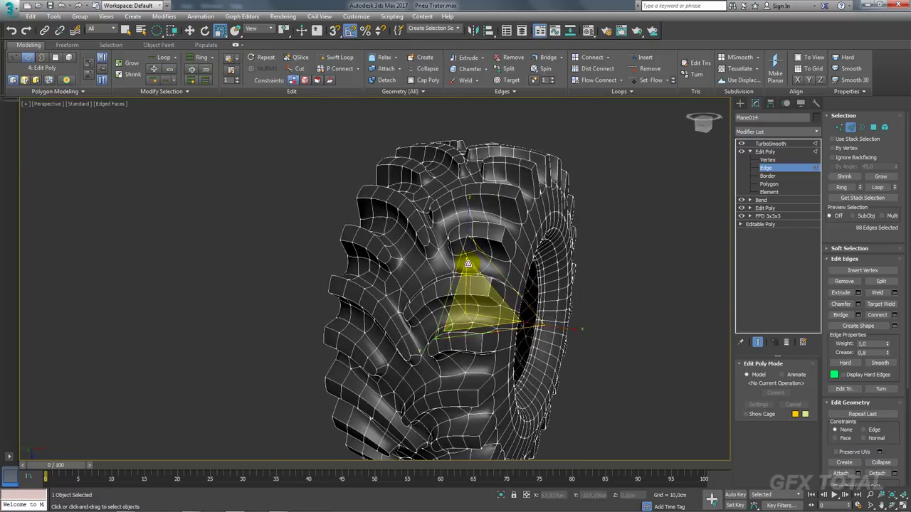
pyautogui.scroll(2, 468, 265)
pyautogui.click(742, 144)
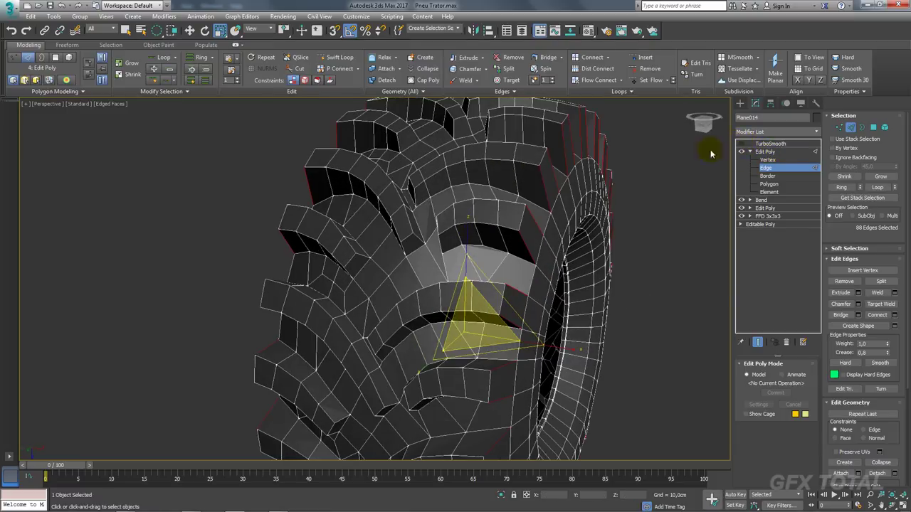
pyautogui.scroll(3, 407, 236)
# Clear the old selection and pick edges around one tread lug.
pyautogui.click(432, 241)
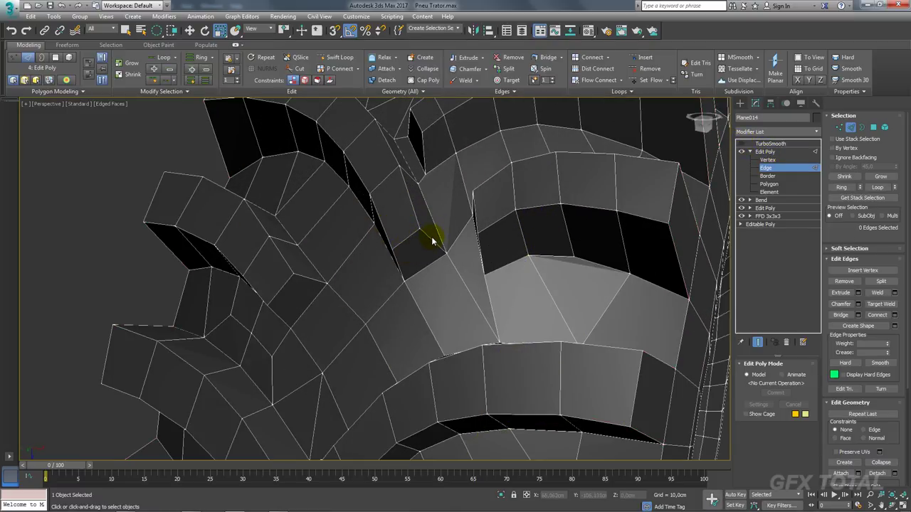
pyautogui.click(430, 238)
pyautogui.keyDown('ctrl'); pyautogui.click(401, 258); pyautogui.keyUp('ctrl')
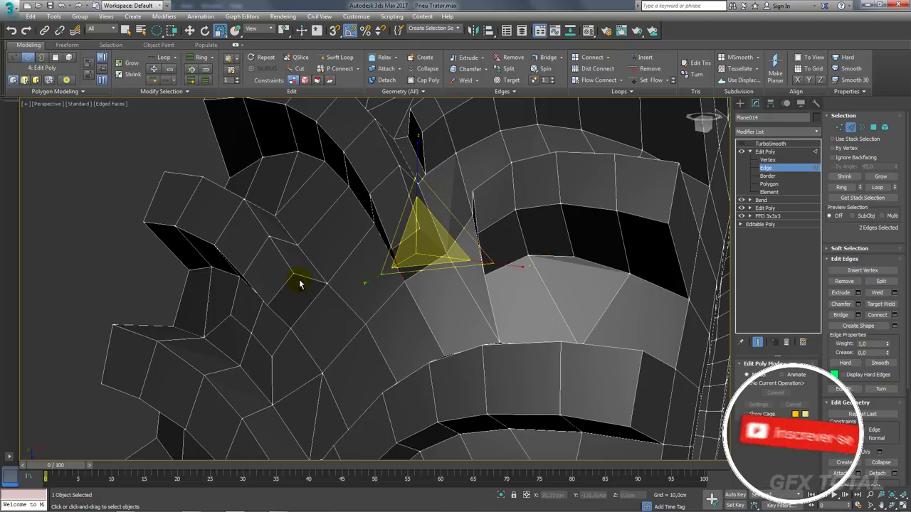
pyautogui.keyDown('ctrl'); pyautogui.click(308, 277); pyautogui.keyUp('ctrl')
pyautogui.keyDown('ctrl'); pyautogui.click(301, 326); pyautogui.keyUp('ctrl')
pyautogui.moveTo(301, 325)
pyautogui.mouseDown(button='middle')
pyautogui.moveTo(392, 242)
pyautogui.moveTo(396, 326)
pyautogui.moveTo(466, 232)
pyautogui.moveTo(427, 211)
pyautogui.moveTo(463, 264)
pyautogui.moveTo(478, 252)
pyautogui.mouseUp(button='middle')
# Add four more lug edges and extend to all similar edges.
pyautogui.keyDown('ctrl'); pyautogui.click(432, 220); pyautogui.keyUp('ctrl')
pyautogui.keyDown('ctrl'); pyautogui.click(418, 186); pyautogui.keyUp('ctrl')
pyautogui.keyDown('ctrl'); pyautogui.click(447, 250); pyautogui.keyUp('ctrl')
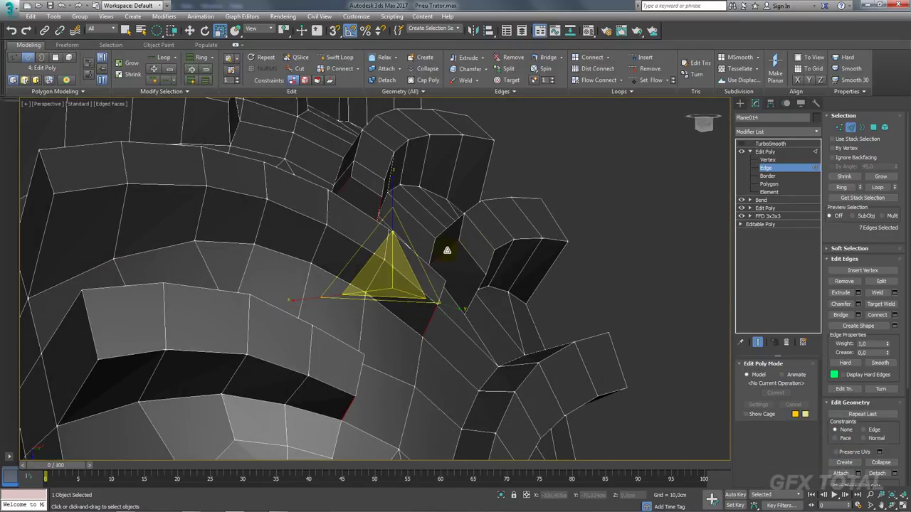
pyautogui.keyDown('ctrl'); pyautogui.click(477, 286); pyautogui.keyUp('ctrl')
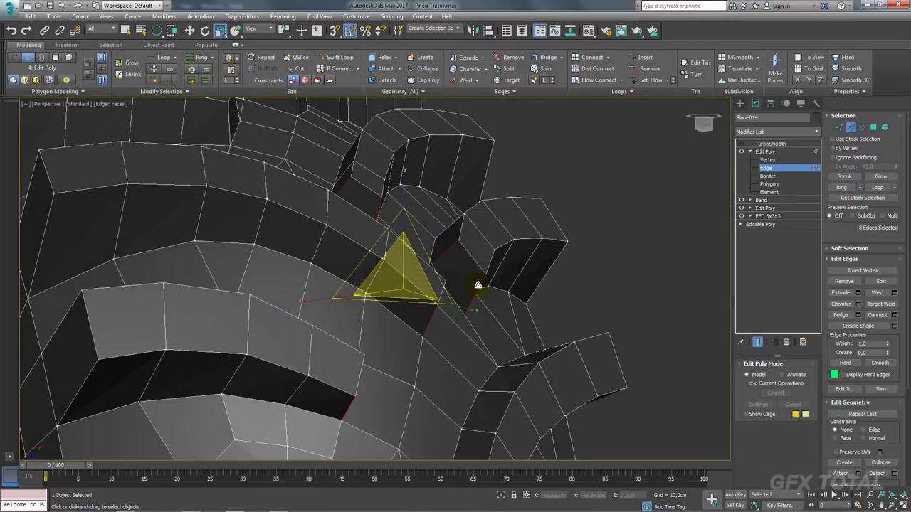
pyautogui.click(156, 92)
pyautogui.click(129, 114)
# Frame the tire, check the 97-edge selection at Polygon level, return to Edge level and minimize the ribbon.
pyautogui.press('z')
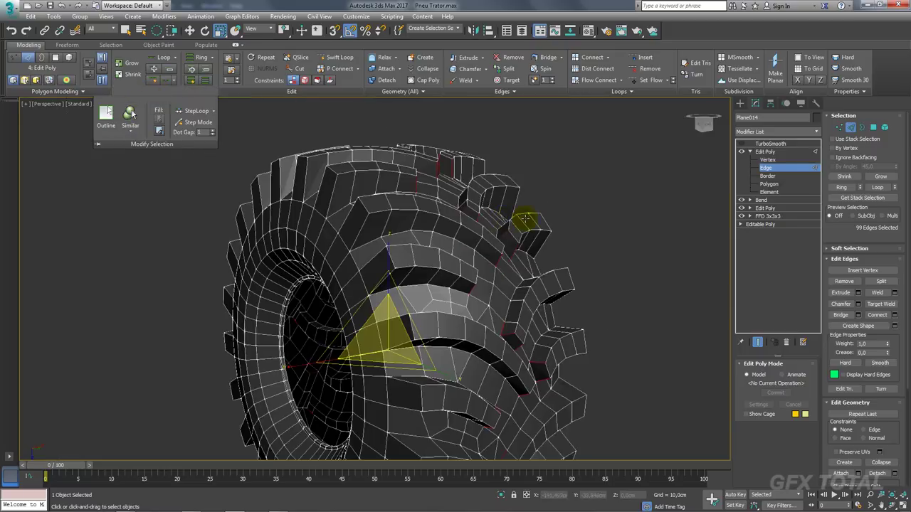
pyautogui.moveTo(525, 221)
pyautogui.keyDown('alt'); pyautogui.mouseDown(button='middle')
pyautogui.moveTo(564, 320)
pyautogui.moveTo(567, 386)
pyautogui.mouseUp(button='middle'); pyautogui.keyUp('alt')
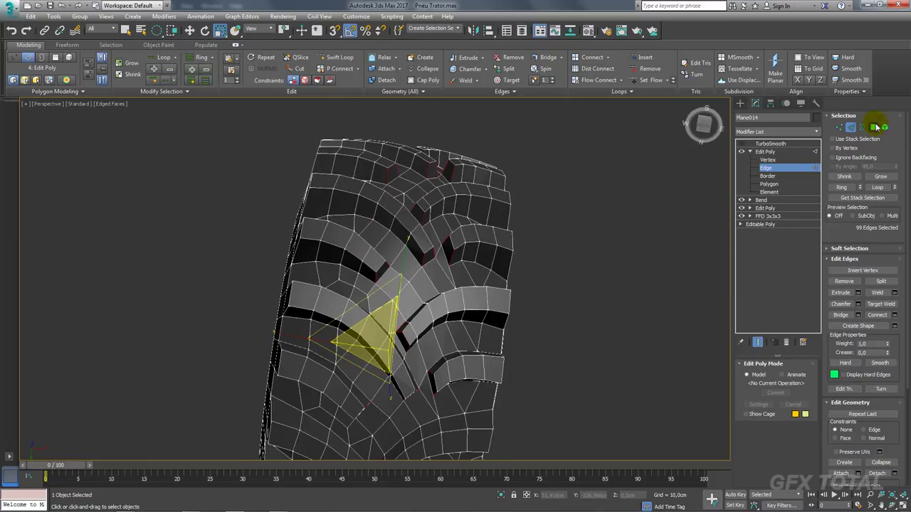
pyautogui.keyDown('ctrl'); pyautogui.click(873, 127); pyautogui.keyUp('ctrl')
pyautogui.moveTo(545, 204)
pyautogui.keyDown('alt'); pyautogui.mouseDown(button='middle')
pyautogui.moveTo(531, 240)
pyautogui.moveTo(534, 269)
pyautogui.moveTo(575, 189)
pyautogui.moveTo(477, 168)
pyautogui.moveTo(479, 147)
pyautogui.moveTo(468, 193)
pyautogui.mouseUp(button='middle'); pyautogui.keyUp('alt')
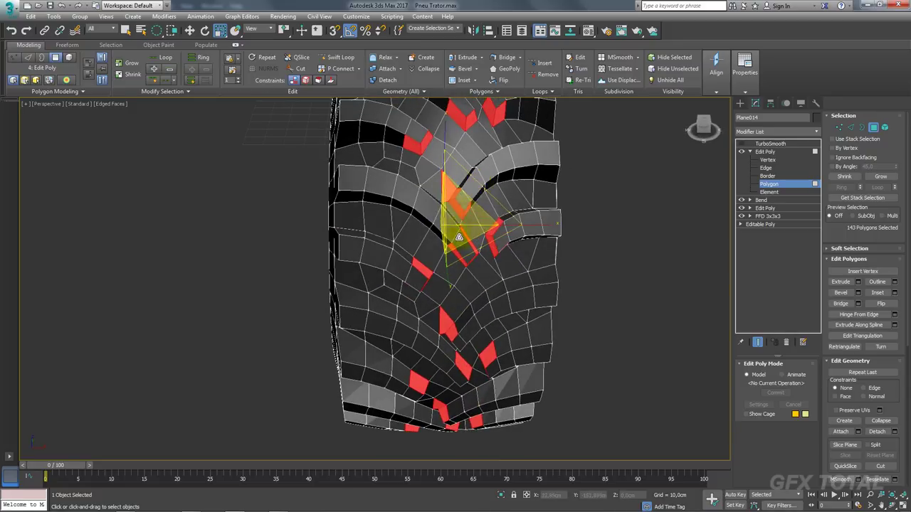
pyautogui.scroll(3, 441, 315)
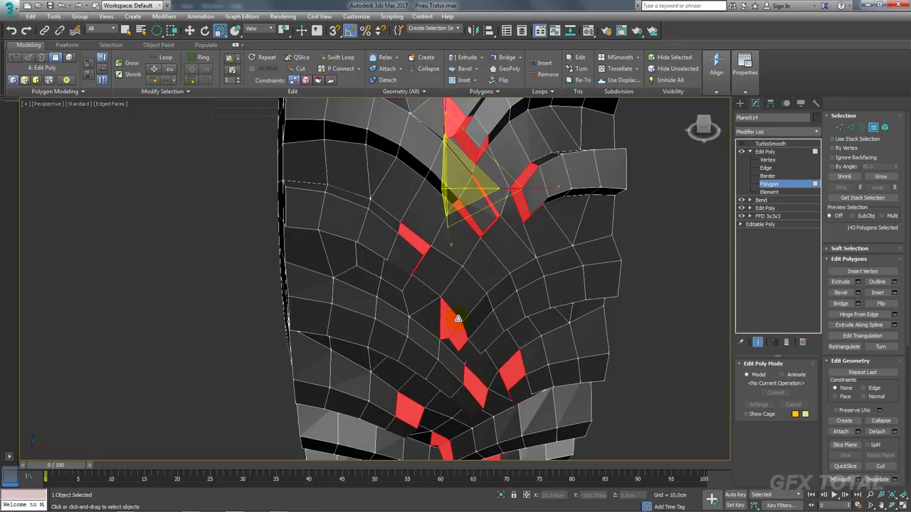
pyautogui.click(852, 127)
pyautogui.scroll(5, 466, 278)
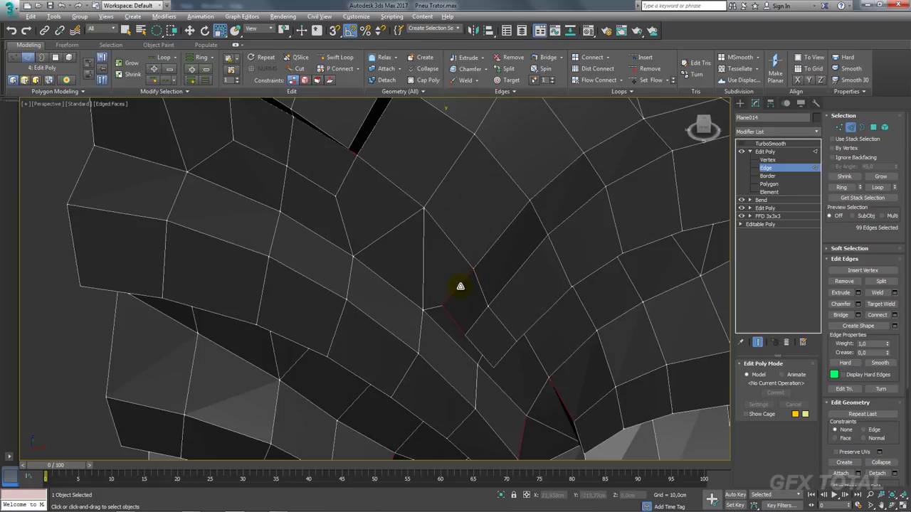
pyautogui.scroll(-5, 461, 286)
pyautogui.moveTo(464, 280)
pyautogui.keyDown('alt'); pyautogui.mouseDown(button='middle')
pyautogui.moveTo(457, 252)
pyautogui.moveTo(440, 271)
pyautogui.moveTo(401, 230)
pyautogui.moveTo(423, 252)
pyautogui.mouseUp(button='middle'); pyautogui.keyUp('alt')
pyautogui.scroll(4, 446, 215)
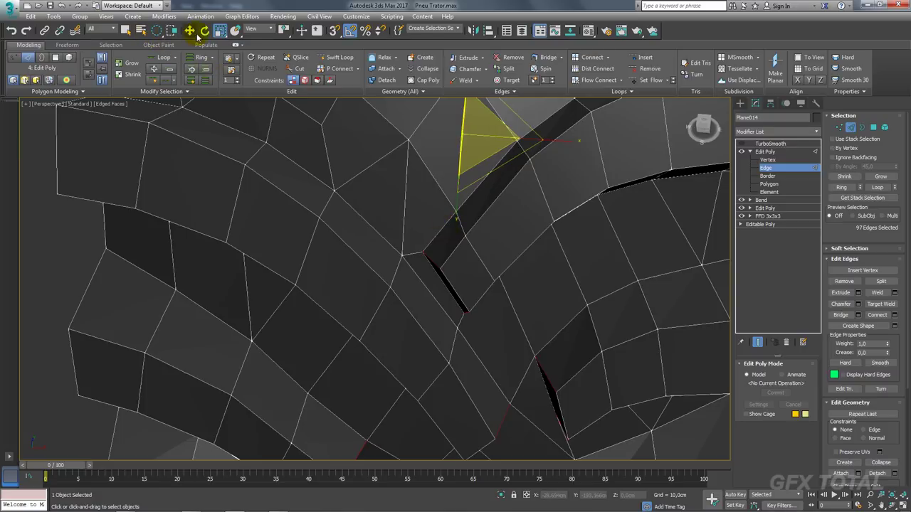
pyautogui.click(235, 46)
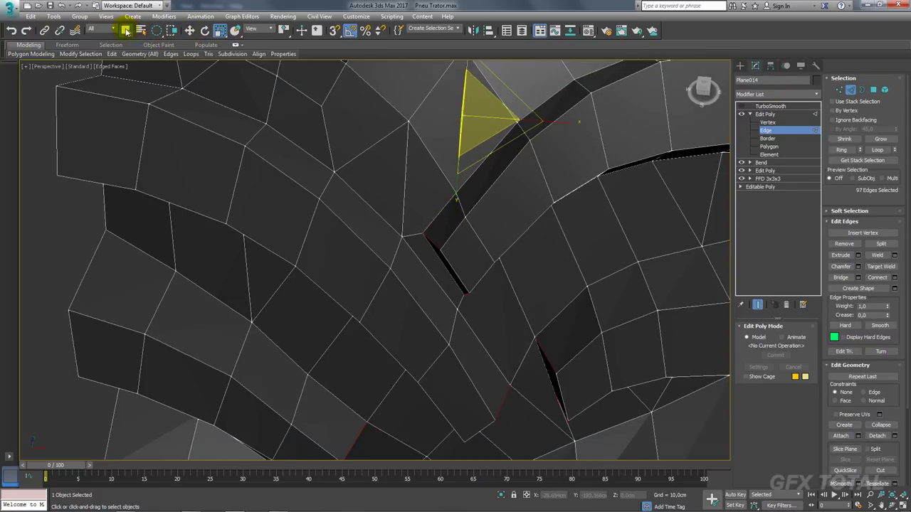
# Switch to plain Select mode and orbit around the tread to inspect the lug edges.
pyautogui.click(126, 32)
pyautogui.scroll(-1, 413, 203)
pyautogui.scroll(-3, 411, 206)
pyautogui.moveTo(447, 202)
pyautogui.keyDown('alt'); pyautogui.mouseDown(button='middle')
pyautogui.moveTo(433, 203)
pyautogui.moveTo(433, 216)
pyautogui.moveTo(451, 232)
pyautogui.moveTo(457, 182)
pyautogui.mouseUp(button='middle'); pyautogui.keyUp('alt')
pyautogui.scroll(2, 458, 183)
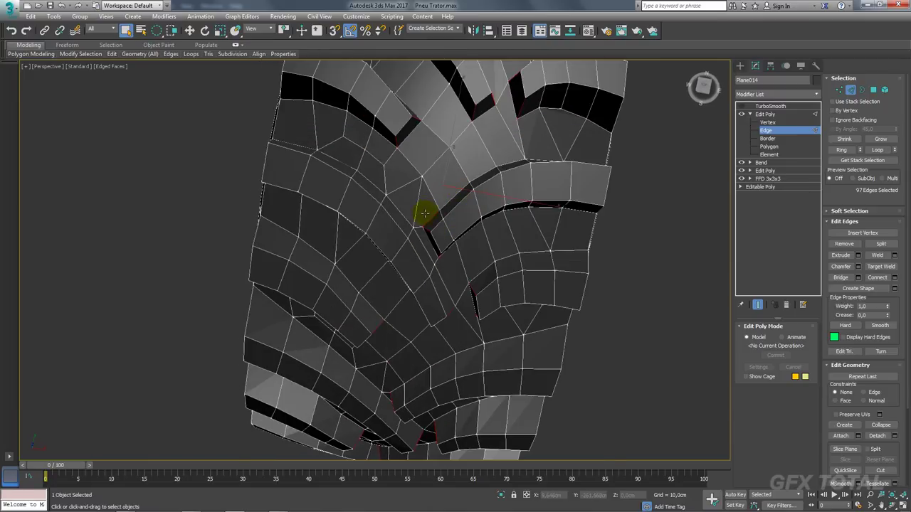
pyautogui.scroll(2, 422, 209)
pyautogui.moveTo(429, 220)
pyautogui.mouseDown(button='middle')
pyautogui.moveTo(462, 190)
pyautogui.moveTo(446, 258)
pyautogui.moveTo(456, 253)
pyautogui.mouseUp(button='middle')
pyautogui.scroll(-3, 432, 183)
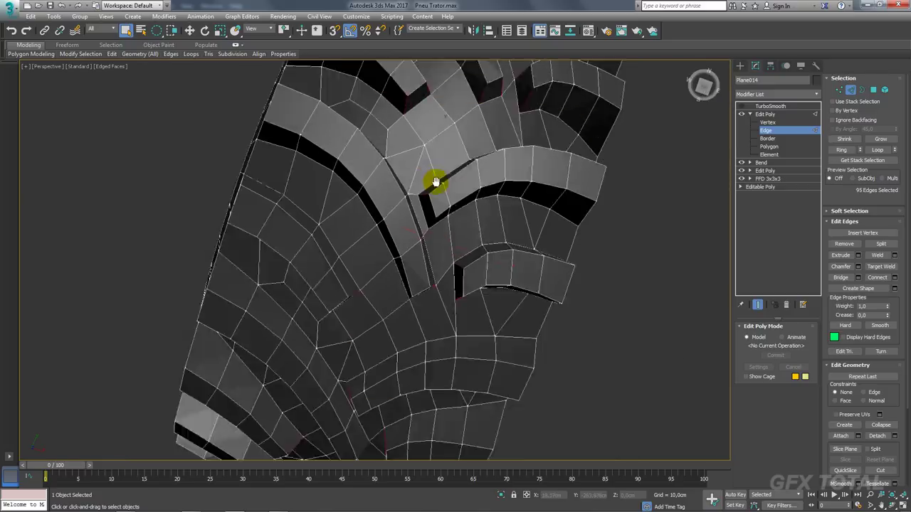
pyautogui.moveTo(432, 183)
pyautogui.keyDown('alt'); pyautogui.mouseDown(button='middle')
pyautogui.moveTo(474, 121)
pyautogui.moveTo(473, 171)
pyautogui.mouseUp(button='middle'); pyautogui.keyUp('alt')
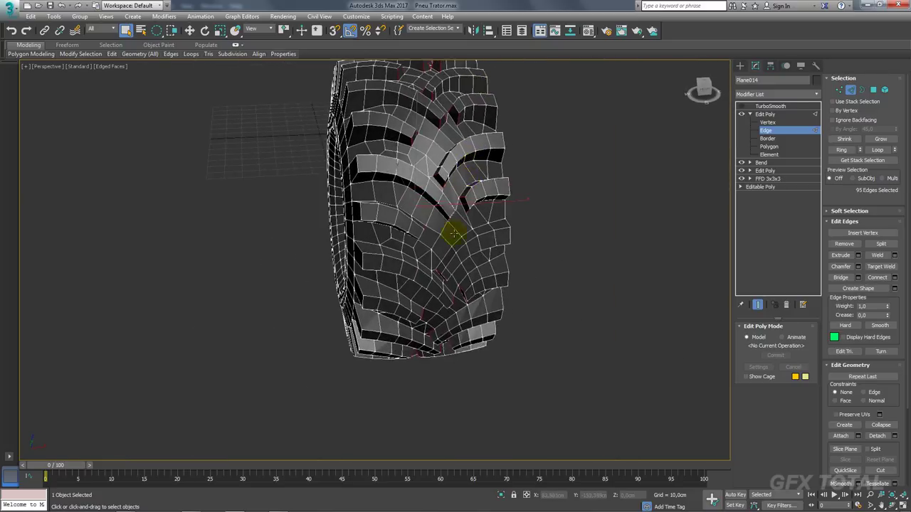
pyautogui.scroll(3, 451, 230)
pyautogui.scroll(2, 441, 277)
pyautogui.scroll(2, 432, 256)
pyautogui.keyDown('alt'); pyautogui.moveTo(432, 245); pyautogui.dragTo(431, 193, button='middle'); pyautogui.keyUp('alt')
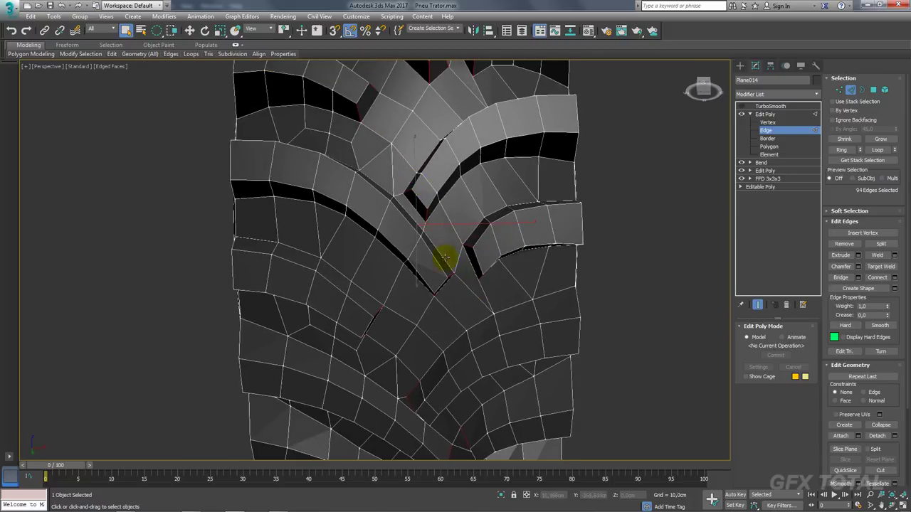
pyautogui.moveTo(444, 259)
pyautogui.keyDown('alt'); pyautogui.mouseDown(button='middle')
pyautogui.moveTo(425, 262)
pyautogui.moveTo(426, 282)
pyautogui.moveTo(458, 315)
pyautogui.moveTo(488, 246)
pyautogui.mouseUp(button='middle'); pyautogui.keyUp('alt')
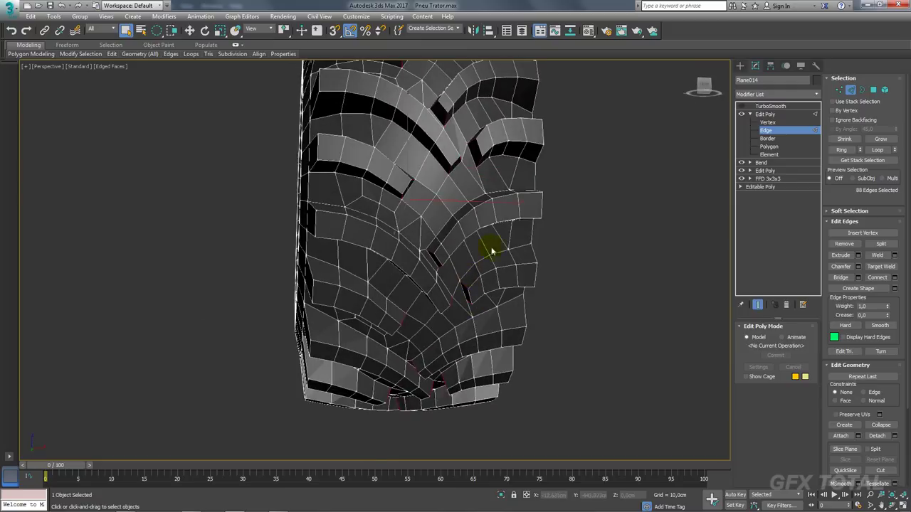
# Toggle Polygon and Edge levels to refine the selection to 88 edges, then enable TurboSmooth.
pyautogui.click(874, 90)
pyautogui.moveTo(586, 197)
pyautogui.keyDown('alt'); pyautogui.mouseDown(button='middle')
pyautogui.moveTo(586, 373)
pyautogui.moveTo(610, 442)
pyautogui.moveTo(463, 256)
pyautogui.moveTo(767, 188)
pyautogui.mouseUp(button='middle'); pyautogui.keyUp('alt')
pyautogui.click(850, 90)
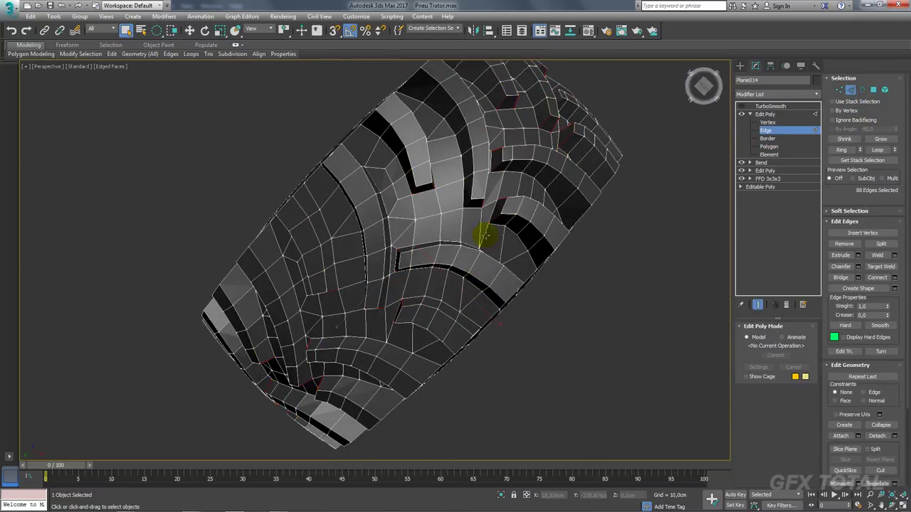
pyautogui.keyDown('alt'); pyautogui.moveTo(482, 234); pyautogui.dragTo(498, 167, button='middle'); pyautogui.keyUp('alt')
pyautogui.scroll(3, 511, 222)
pyautogui.moveTo(511, 221)
pyautogui.keyDown('alt'); pyautogui.mouseDown(button='middle')
pyautogui.moveTo(520, 189)
pyautogui.moveTo(488, 159)
pyautogui.moveTo(553, 274)
pyautogui.moveTo(570, 263)
pyautogui.mouseUp(button='middle'); pyautogui.keyUp('alt')
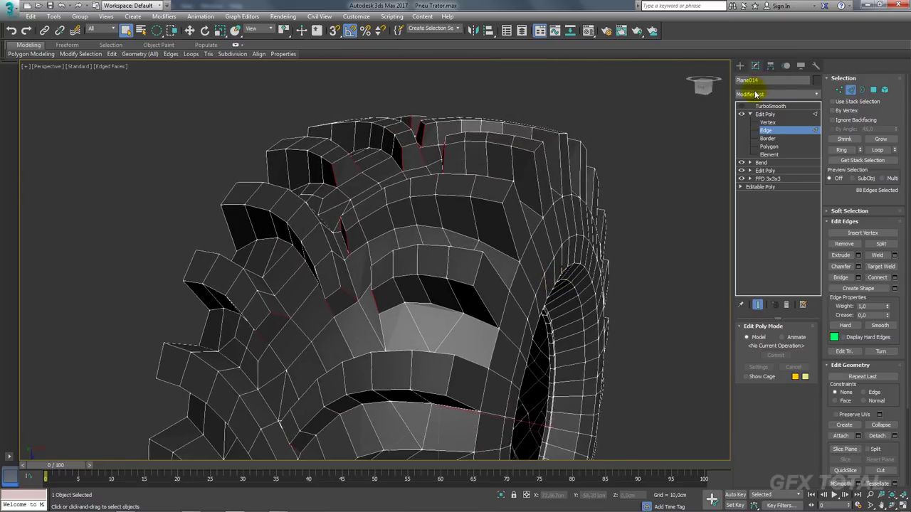
pyautogui.click(742, 107)
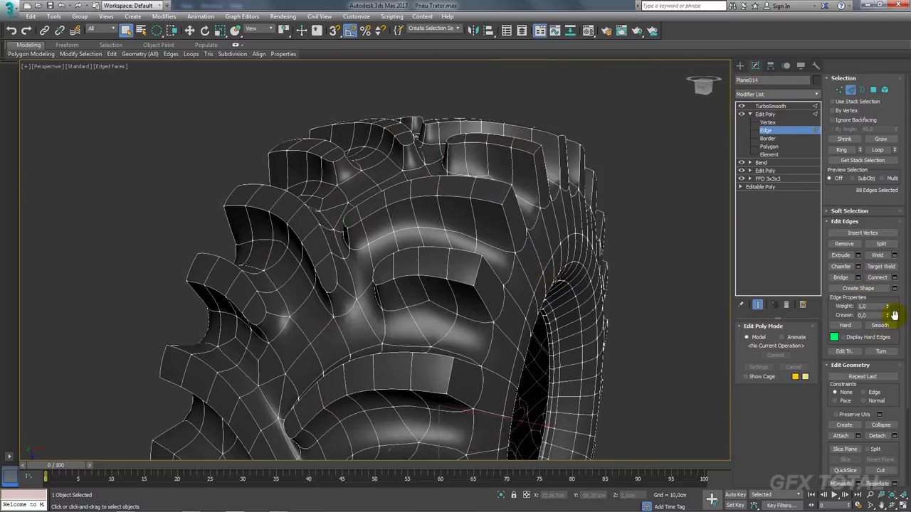
# Crease the selected lug edges to 0,84 and compare with TurboSmooth toggled off and on.
pyautogui.moveTo(888, 315); pyautogui.dragTo(879, 280)
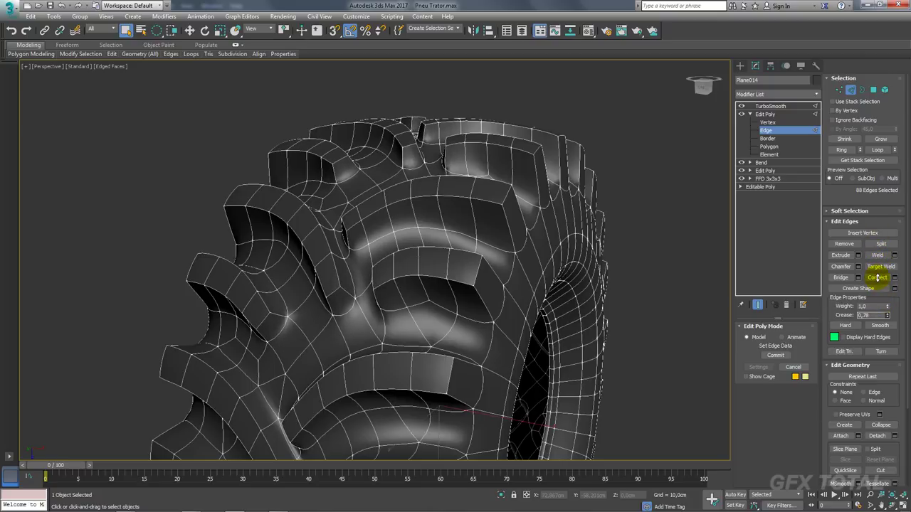
pyautogui.moveTo(879, 279); pyautogui.dragTo(878, 269)
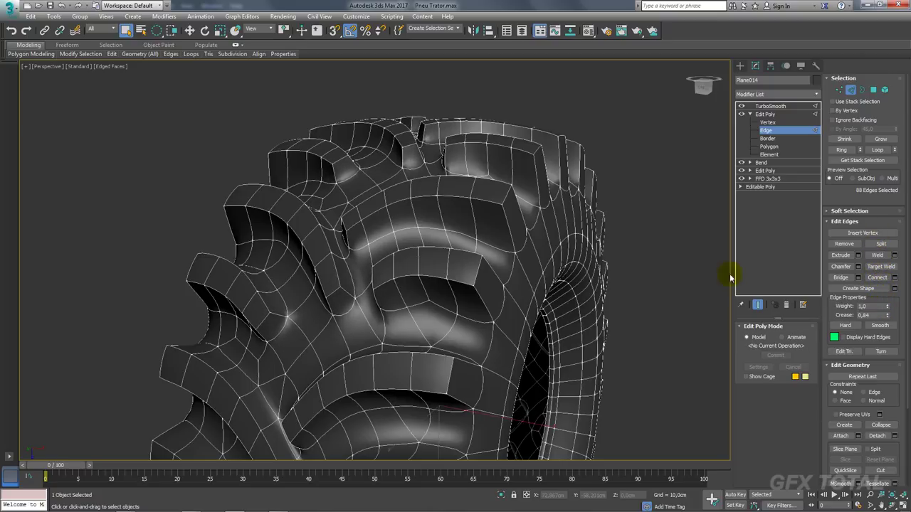
pyautogui.moveTo(342, 263)
pyautogui.keyDown('alt'); pyautogui.mouseDown(button='middle')
pyautogui.moveTo(315, 254)
pyautogui.moveTo(434, 210)
pyautogui.mouseUp(button='middle'); pyautogui.keyUp('alt')
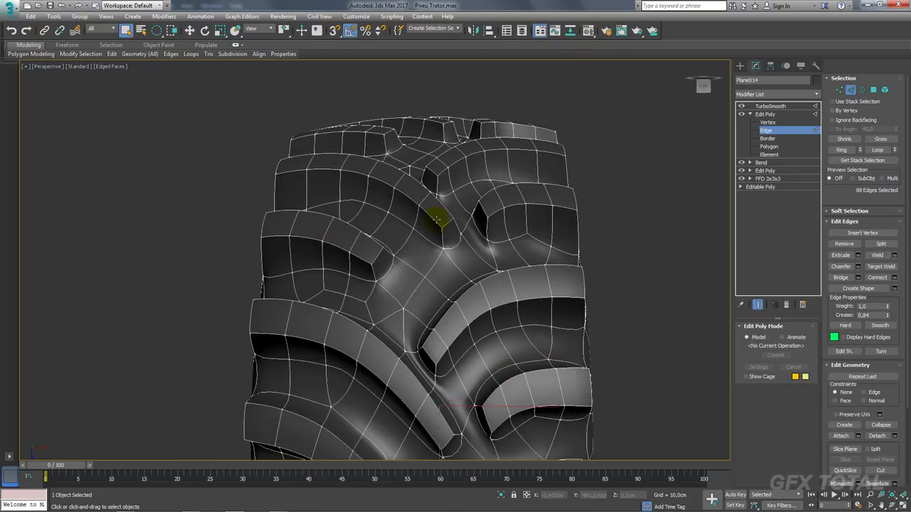
pyautogui.scroll(3, 461, 221)
pyautogui.scroll(2, 420, 249)
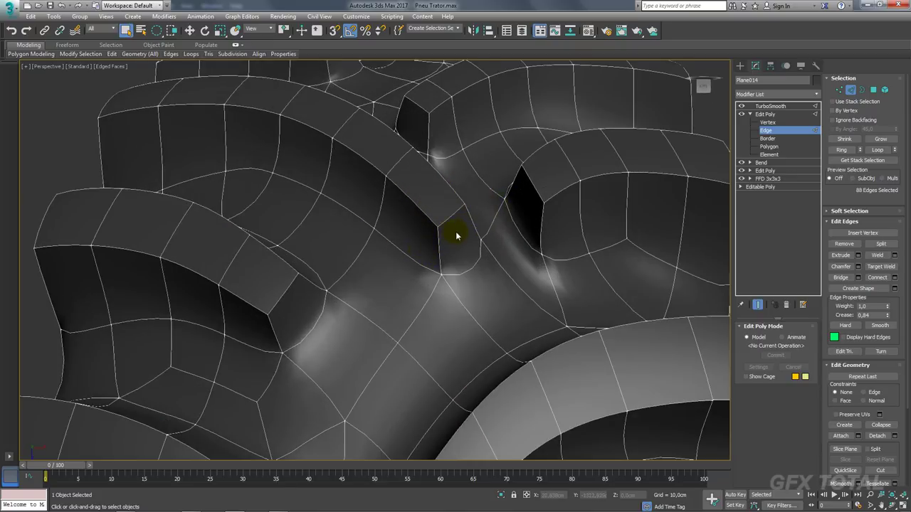
pyautogui.click(743, 107)
pyautogui.click(742, 106)
pyautogui.scroll(-4, 420, 240)
pyautogui.keyDown('alt'); pyautogui.moveTo(425, 290); pyautogui.dragTo(450, 263, button='middle'); pyautogui.keyUp('alt')
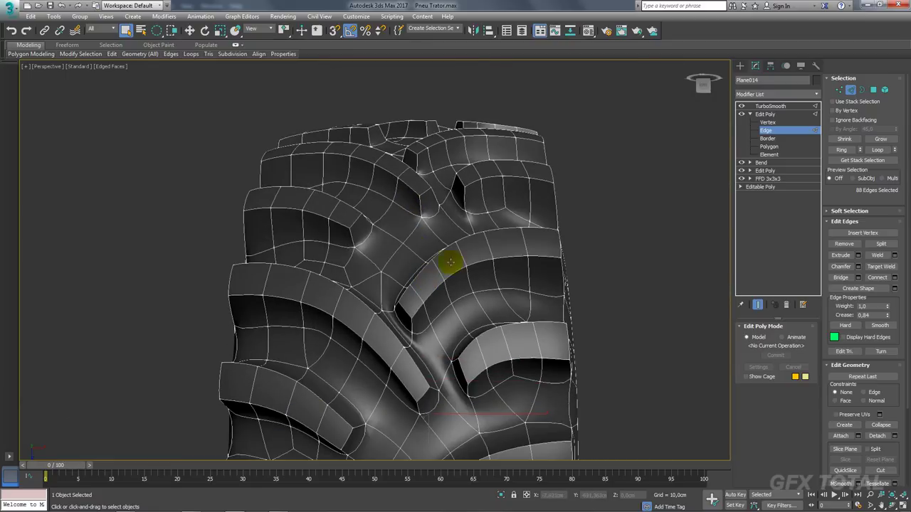
# Leave Edge level and turn TurboSmooth off to view the base cage.
pyautogui.click(762, 114)
pyautogui.scroll(-5, 548, 228)
pyautogui.moveTo(565, 252)
pyautogui.keyDown('alt'); pyautogui.mouseDown(button='middle')
pyautogui.moveTo(631, 279)
pyautogui.moveTo(529, 267)
pyautogui.mouseUp(button='middle'); pyautogui.keyUp('alt')
pyautogui.scroll(4, 529, 268)
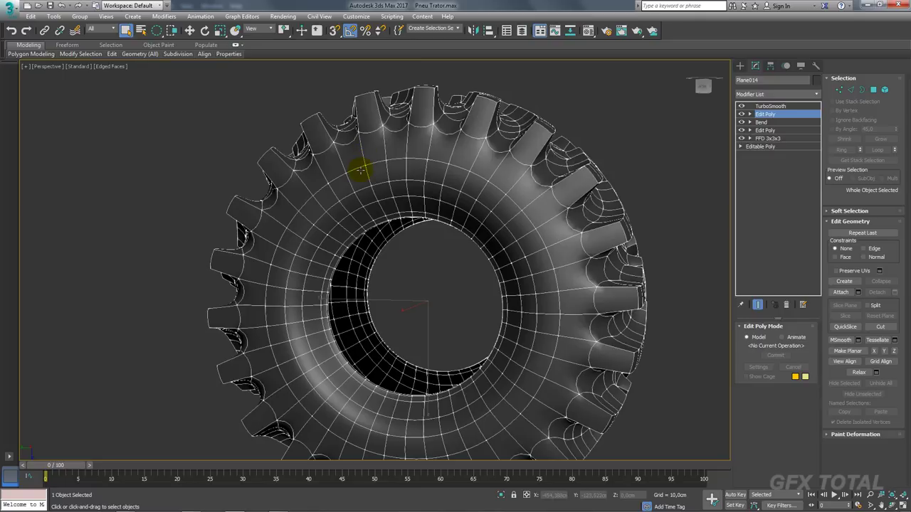
pyautogui.click(741, 107)
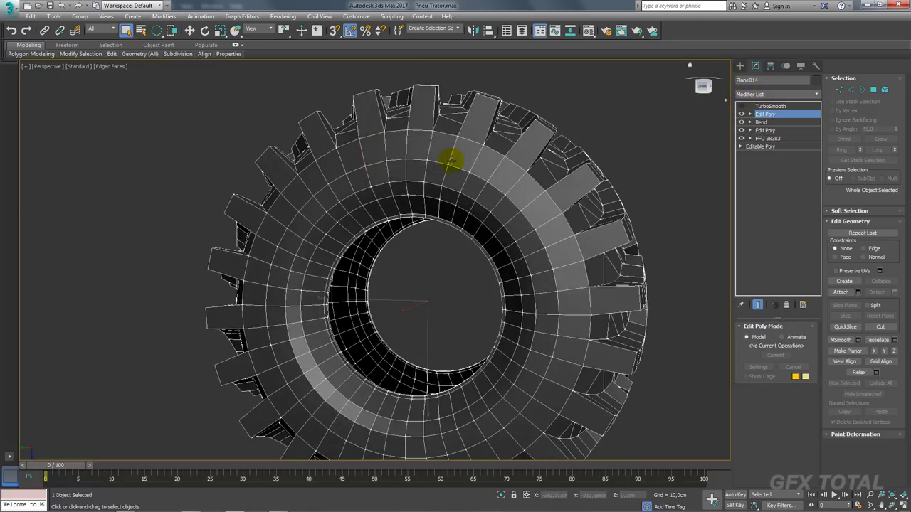
pyautogui.keyDown('alt'); pyautogui.moveTo(443, 158); pyautogui.dragTo(443, 183, button='middle'); pyautogui.keyUp('alt')
pyautogui.scroll(3, 462, 182)
pyautogui.press('Up')
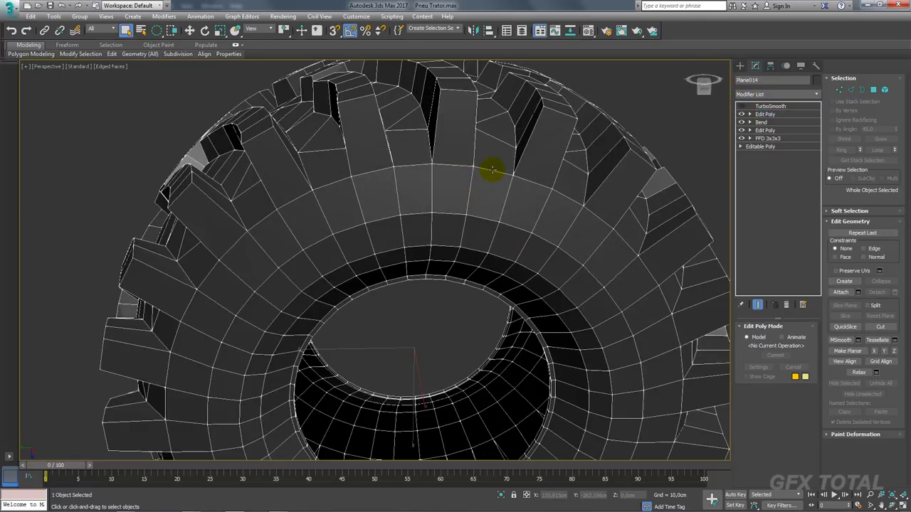
# Select a bead-loop edge at Edge level, crease it to 1,0, then turn TurboSmooth off.
pyautogui.click(749, 114)
pyautogui.click(766, 130)
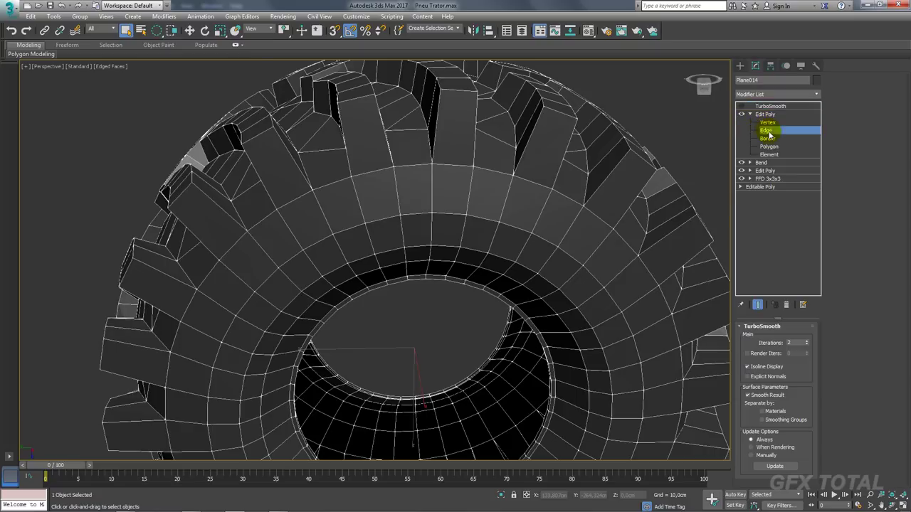
pyautogui.click(486, 169)
pyautogui.keyDown('alt'); pyautogui.moveTo(487, 170); pyautogui.dragTo(502, 220, button='middle'); pyautogui.keyUp('alt')
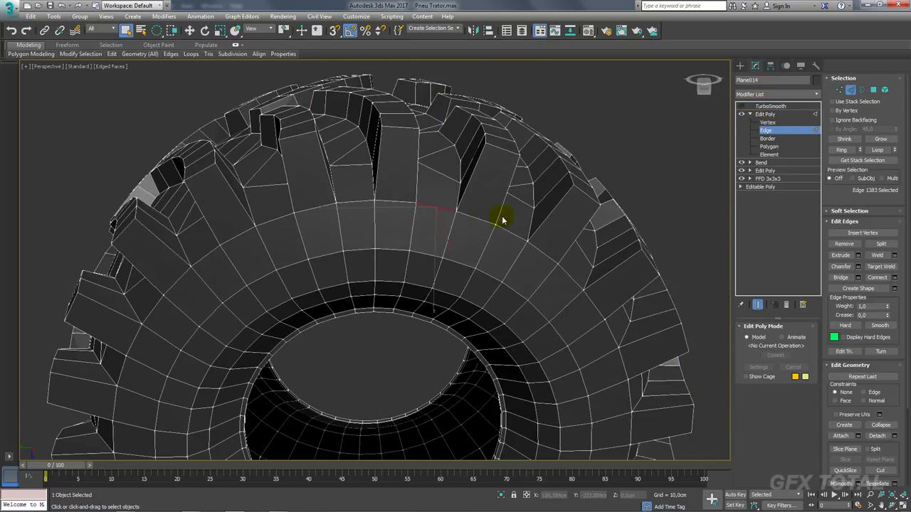
pyautogui.click(741, 106)
pyautogui.moveTo(889, 316); pyautogui.dragTo(880, 245)
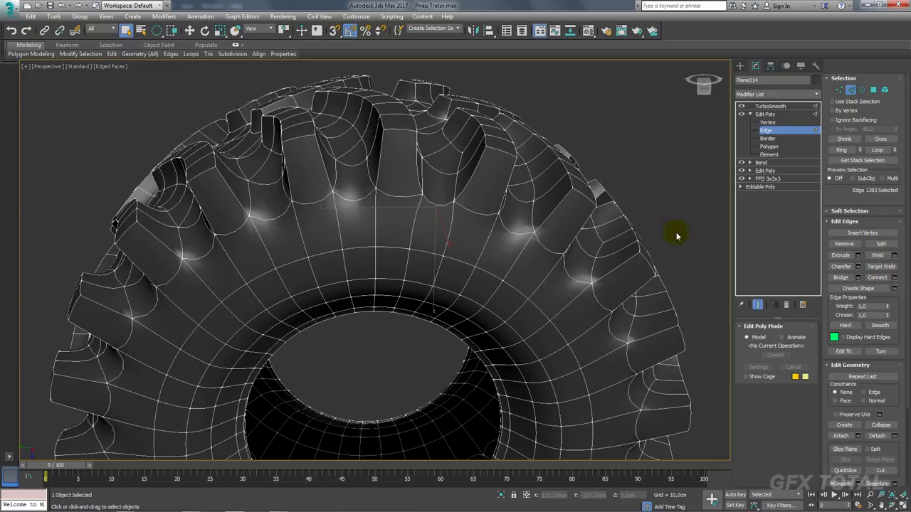
pyautogui.moveTo(491, 271)
pyautogui.keyDown('alt'); pyautogui.mouseDown(button='middle')
pyautogui.moveTo(472, 235)
pyautogui.moveTo(480, 230)
pyautogui.mouseUp(button='middle'); pyautogui.keyUp('alt')
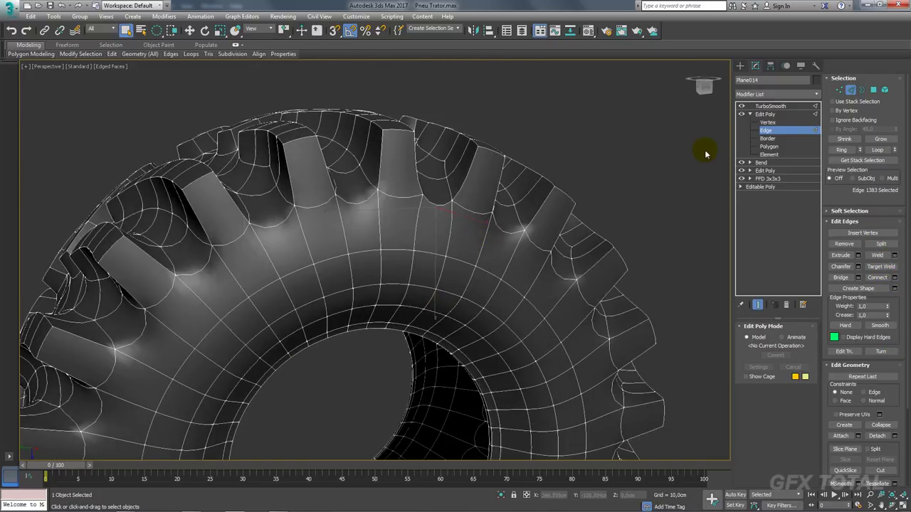
pyautogui.click(741, 107)
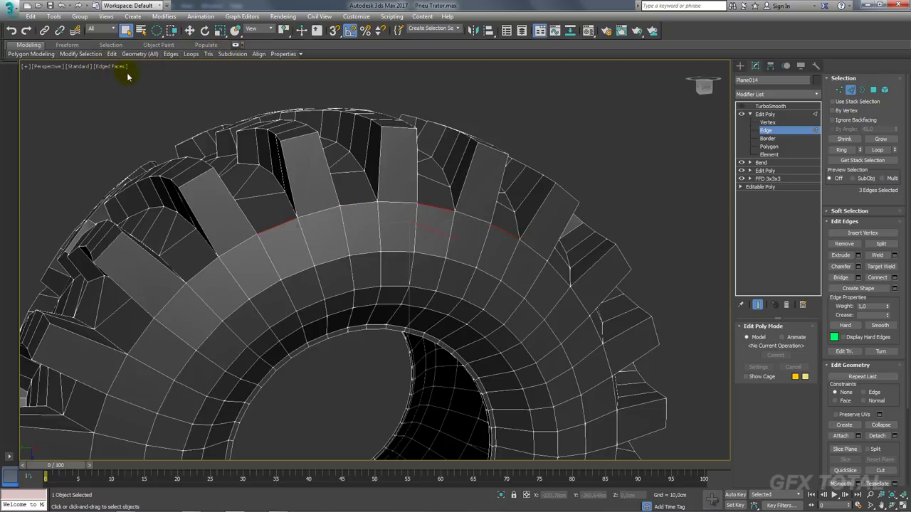
# Restore the ribbon and grow the bead edge selection into full loops with Loop twice.
pyautogui.click(235, 44)
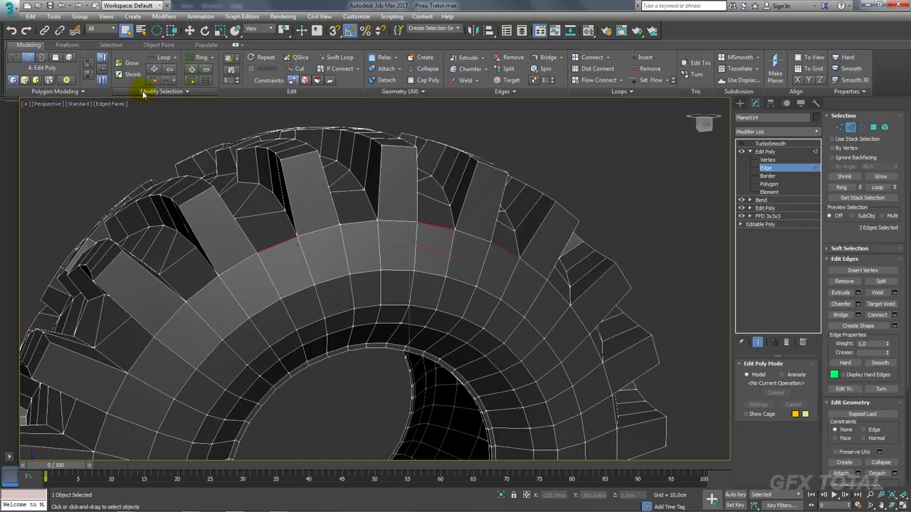
pyautogui.click(146, 92)
pyautogui.click(130, 114)
pyautogui.moveTo(288, 168)
pyautogui.keyDown('alt'); pyautogui.mouseDown(button='middle')
pyautogui.moveTo(421, 198)
pyautogui.moveTo(325, 254)
pyautogui.moveTo(188, 266)
pyautogui.mouseUp(button='middle'); pyautogui.keyUp('alt')
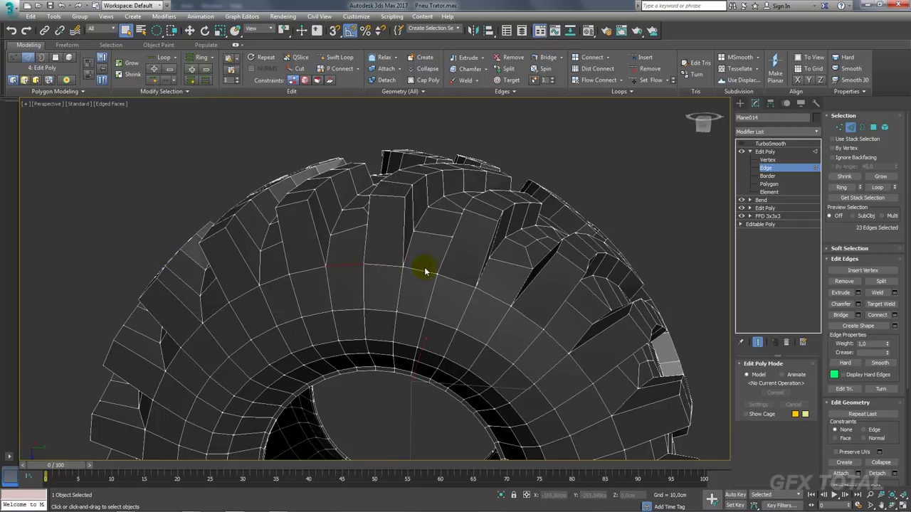
pyautogui.click(164, 91)
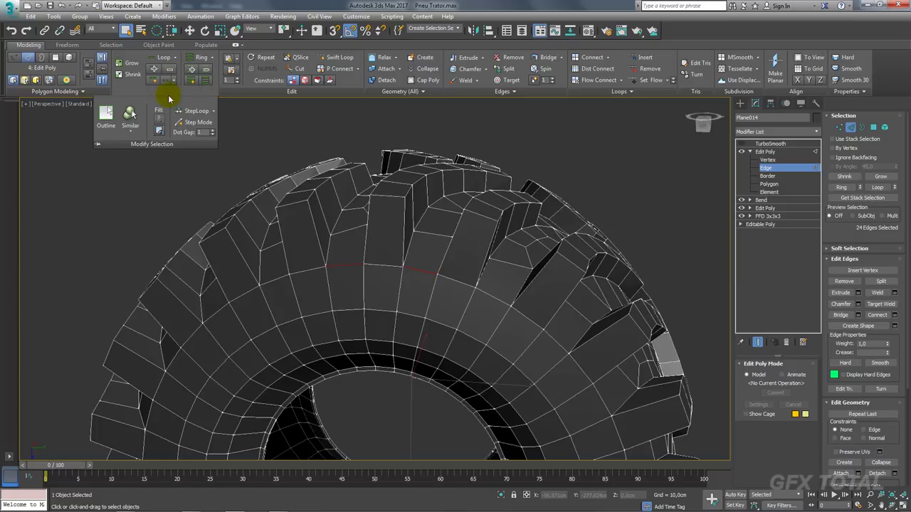
pyautogui.click(130, 114)
pyautogui.moveTo(463, 255)
pyautogui.mouseDown(button='middle')
pyautogui.moveTo(475, 217)
pyautogui.moveTo(463, 240)
pyautogui.moveTo(590, 217)
pyautogui.moveTo(695, 235)
pyautogui.mouseUp(button='middle')
# Crease the 44 loop edges at 1,0 with TurboSmooth previewed, then turn it off.
pyautogui.click(741, 145)
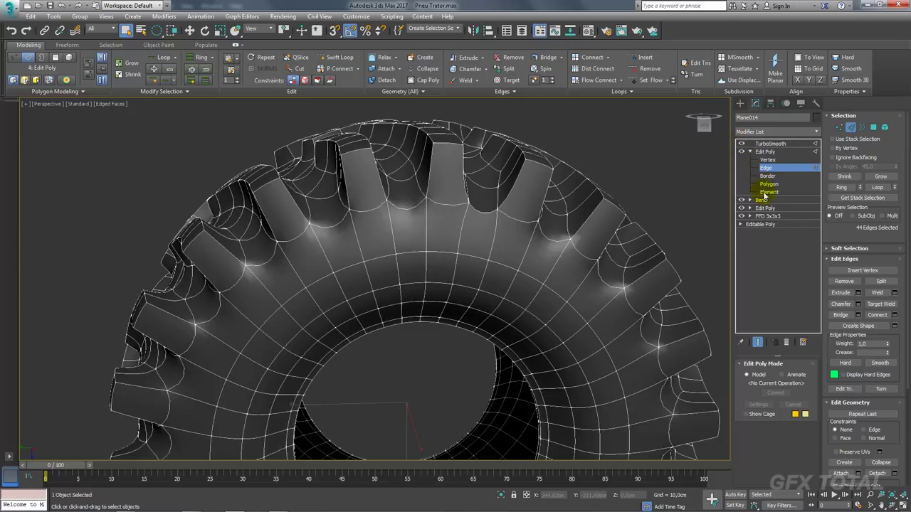
pyautogui.moveTo(886, 356)
pyautogui.mouseDown()
pyautogui.moveTo(888, 436)
pyautogui.moveTo(888, 346)
pyautogui.mouseUp()
pyautogui.moveTo(522, 341)
pyautogui.keyDown('alt'); pyautogui.mouseDown(button='middle')
pyautogui.moveTo(494, 329)
pyautogui.moveTo(553, 322)
pyautogui.moveTo(453, 302)
pyautogui.moveTo(407, 254)
pyautogui.moveTo(431, 238)
pyautogui.moveTo(434, 264)
pyautogui.moveTo(497, 184)
pyautogui.mouseUp(button='middle'); pyautogui.keyUp('alt')
pyautogui.click(770, 146)
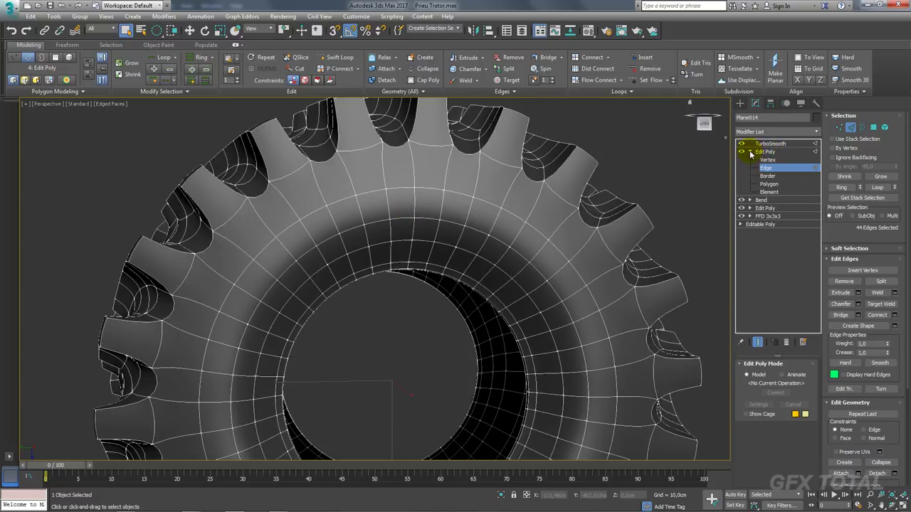
pyautogui.click(750, 152)
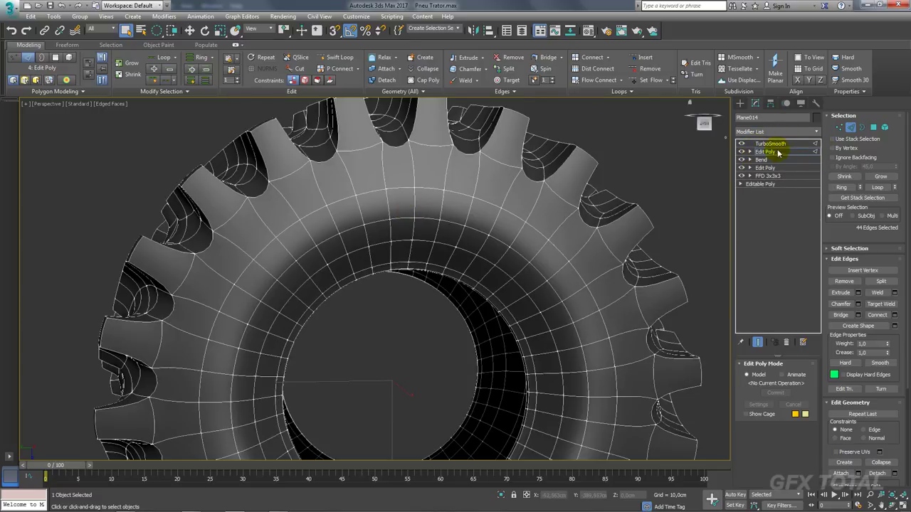
pyautogui.click(742, 144)
pyautogui.moveTo(520, 209)
pyautogui.keyDown('alt'); pyautogui.mouseDown(button='middle')
pyautogui.moveTo(520, 230)
pyautogui.moveTo(478, 236)
pyautogui.mouseUp(button='middle'); pyautogui.keyUp('alt')
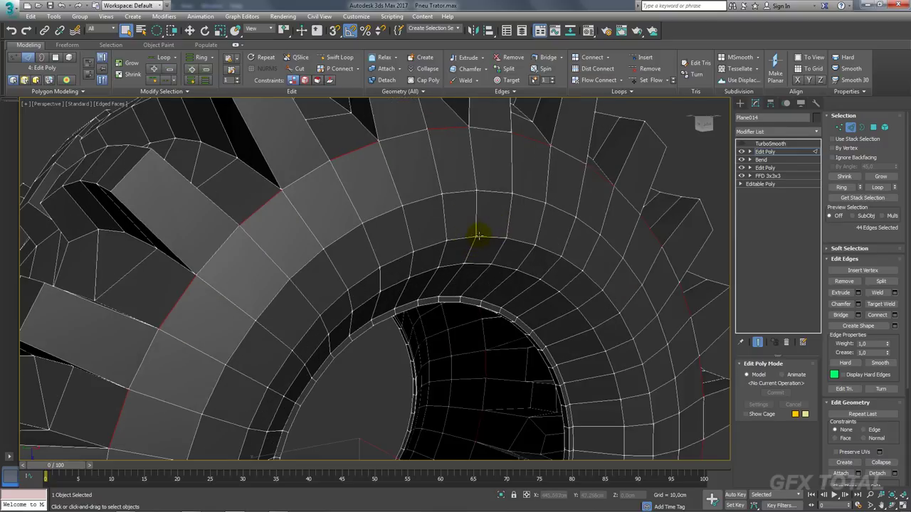
# Pick three inner sidewall edges near the rim and expand them into two full loops (176 edges).
pyautogui.click(477, 223)
pyautogui.scroll(-5, 476, 223)
pyautogui.scroll(1, 476, 223)
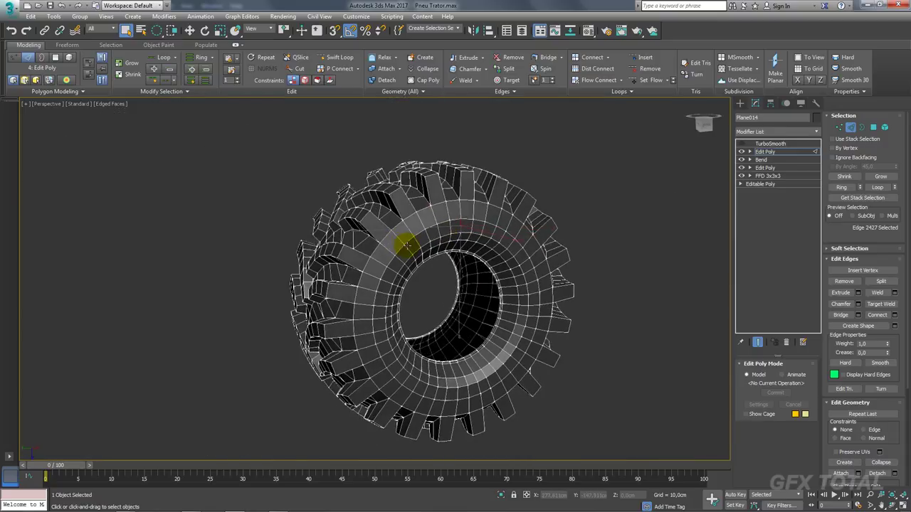
pyautogui.scroll(2, 473, 224)
pyautogui.scroll(2, 472, 224)
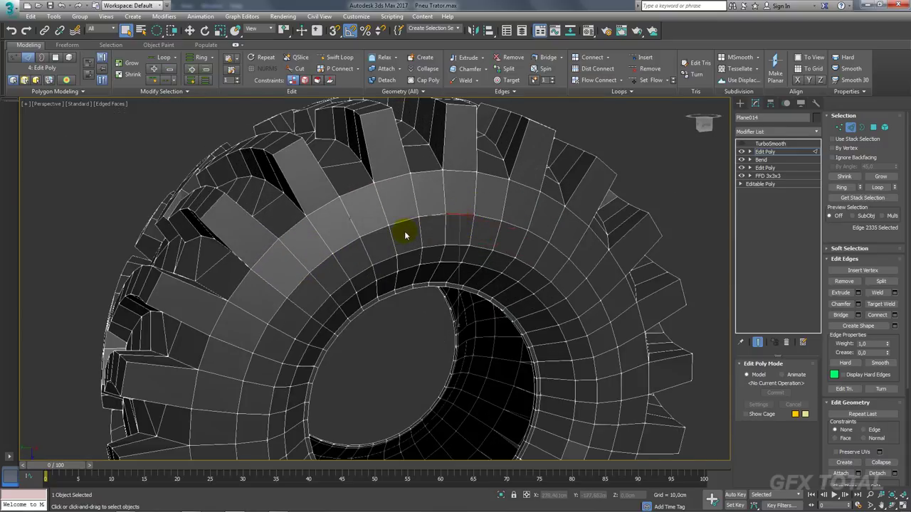
pyautogui.moveTo(404, 235)
pyautogui.keyDown('alt'); pyautogui.mouseDown(button='middle')
pyautogui.moveTo(413, 237)
pyautogui.moveTo(403, 224)
pyautogui.moveTo(434, 256)
pyautogui.moveTo(284, 291)
pyautogui.moveTo(375, 269)
pyautogui.mouseUp(button='middle'); pyautogui.keyUp('alt')
pyautogui.keyDown('ctrl'); pyautogui.click(452, 264); pyautogui.keyUp('ctrl')
pyautogui.scroll(-2, 452, 265)
pyautogui.scroll(-2, 439, 264)
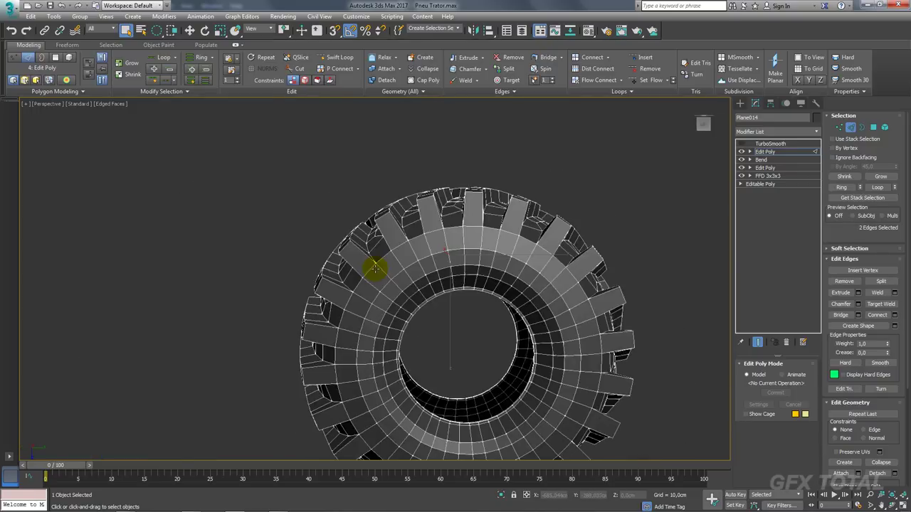
pyautogui.scroll(3, 436, 265)
pyautogui.keyDown('ctrl'); pyautogui.click(453, 240); pyautogui.keyUp('ctrl')
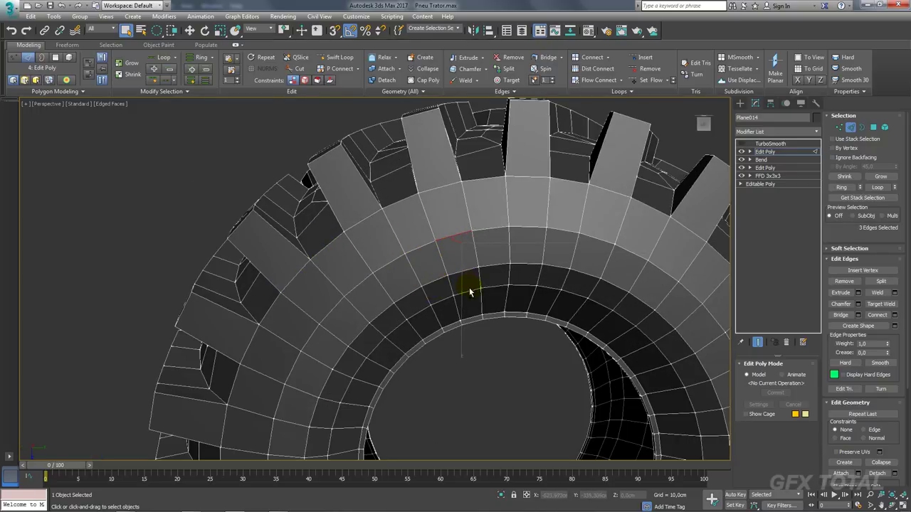
pyautogui.click(878, 188)
# Extrude the 176 sidewall loop edges with height 0.332 cm and width 0.222 cm.
pyautogui.click(858, 294)
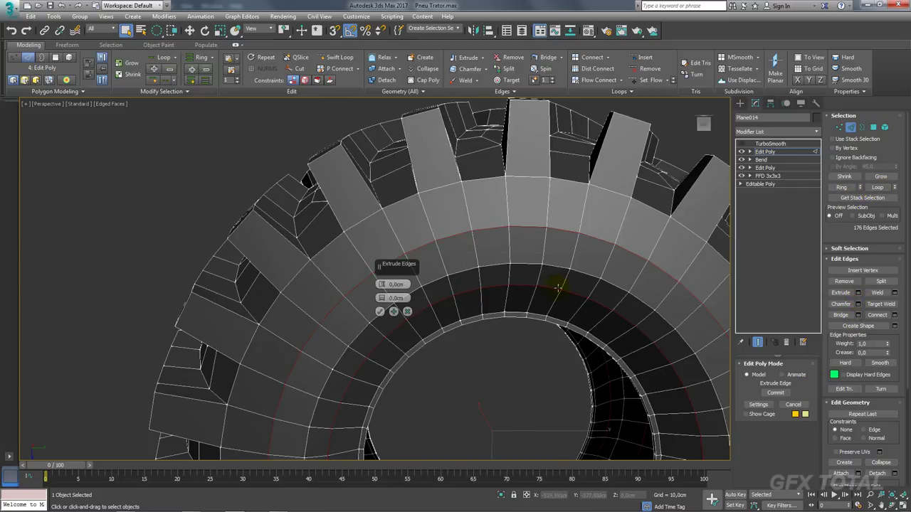
pyautogui.moveTo(560, 284)
pyautogui.keyDown('alt'); pyautogui.mouseDown(button='middle')
pyautogui.moveTo(616, 295)
pyautogui.moveTo(519, 285)
pyautogui.moveTo(415, 298)
pyautogui.mouseUp(button='middle'); pyautogui.keyUp('alt')
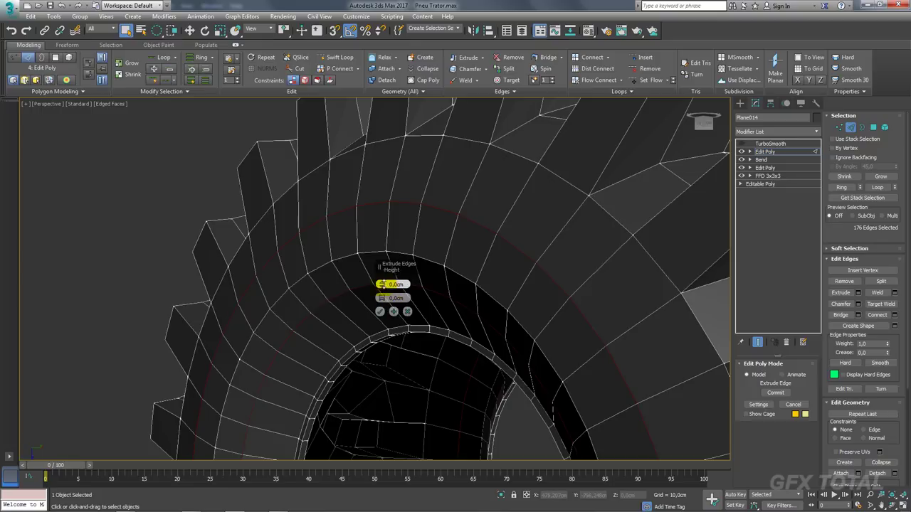
pyautogui.moveTo(382, 284); pyautogui.dragTo(381, 295)
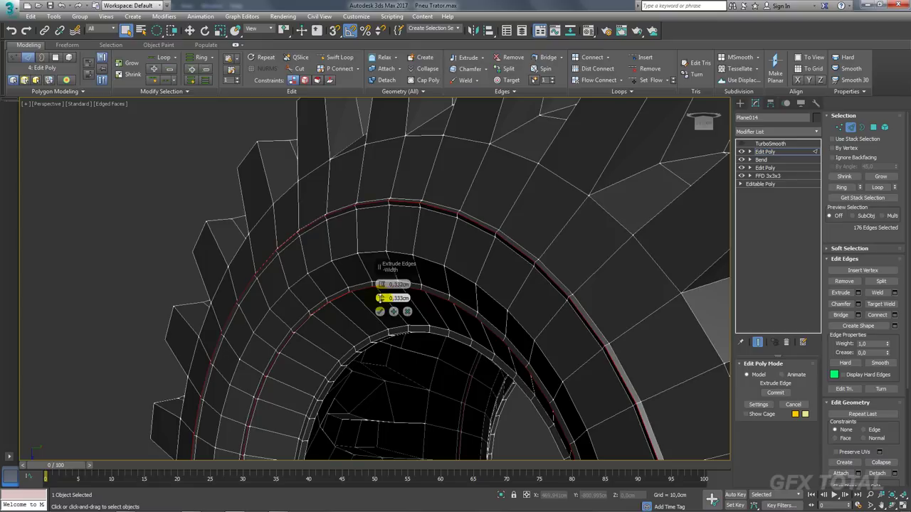
pyautogui.moveTo(381, 299); pyautogui.dragTo(382, 298)
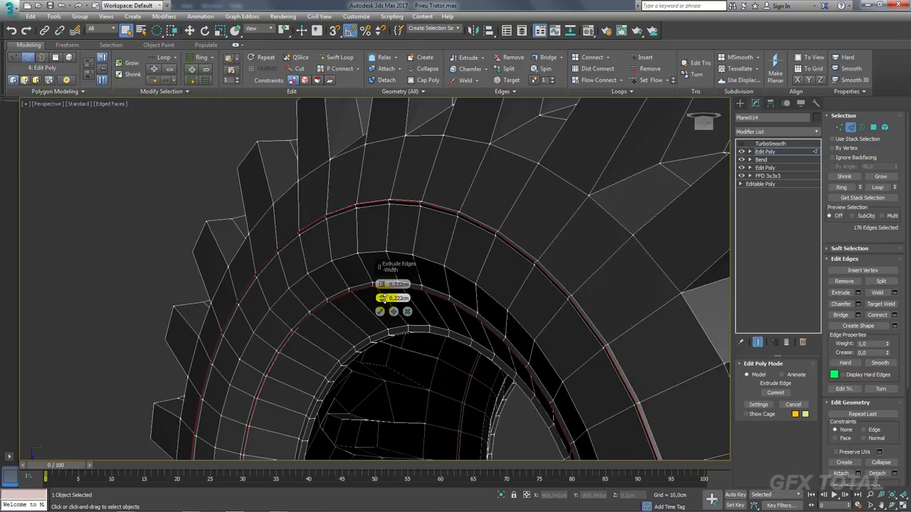
pyautogui.click(380, 311)
pyautogui.scroll(3, 387, 247)
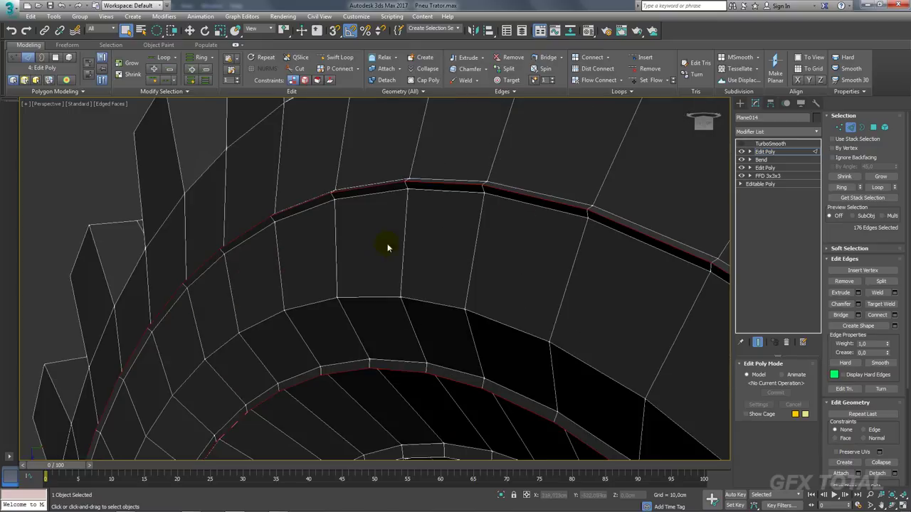
# Pick several border edges along the upper extruded bead strip.
pyautogui.click(377, 195)
pyautogui.scroll(-1, 384, 182)
pyautogui.scroll(-1, 386, 185)
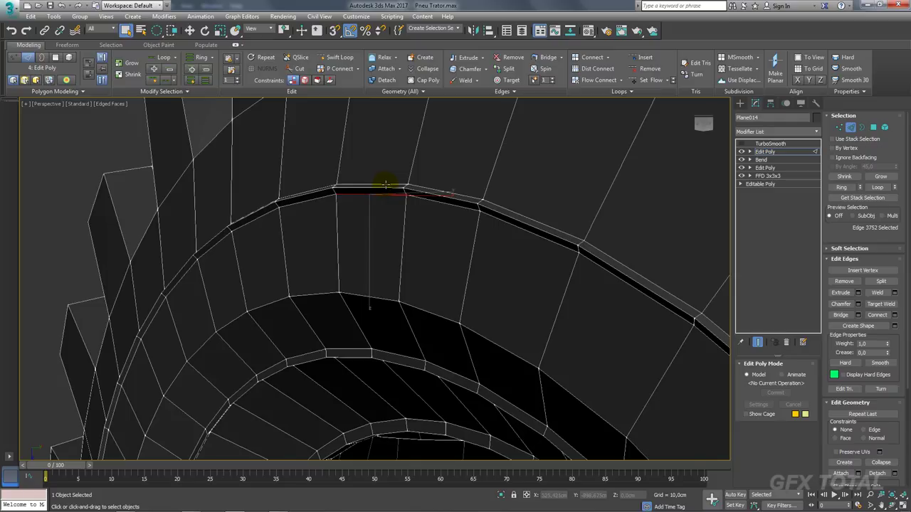
pyautogui.moveTo(403, 311)
pyautogui.keyDown('alt'); pyautogui.mouseDown(button='middle')
pyautogui.moveTo(406, 350)
pyautogui.moveTo(410, 337)
pyautogui.mouseUp(button='middle'); pyautogui.keyUp('alt')
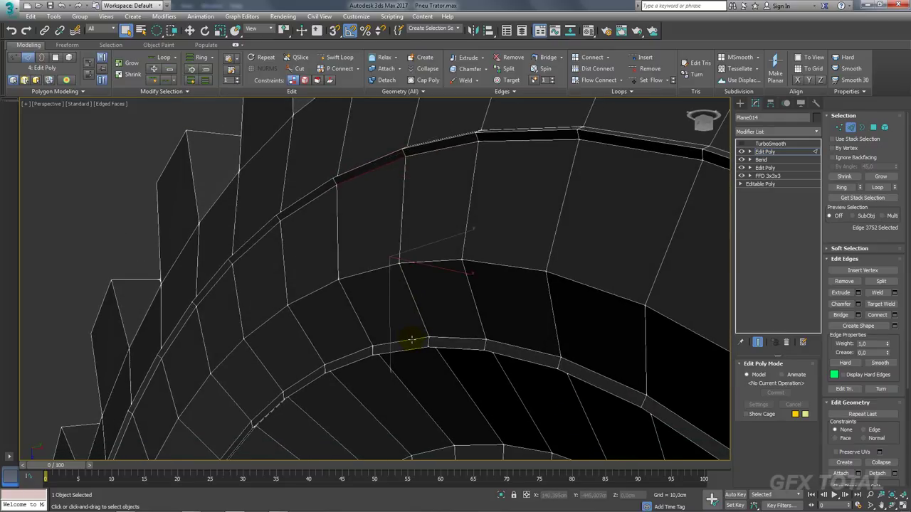
pyautogui.moveTo(380, 172); pyautogui.dragTo(387, 190, button='middle')
pyautogui.hotkey('ctrl', 'z')
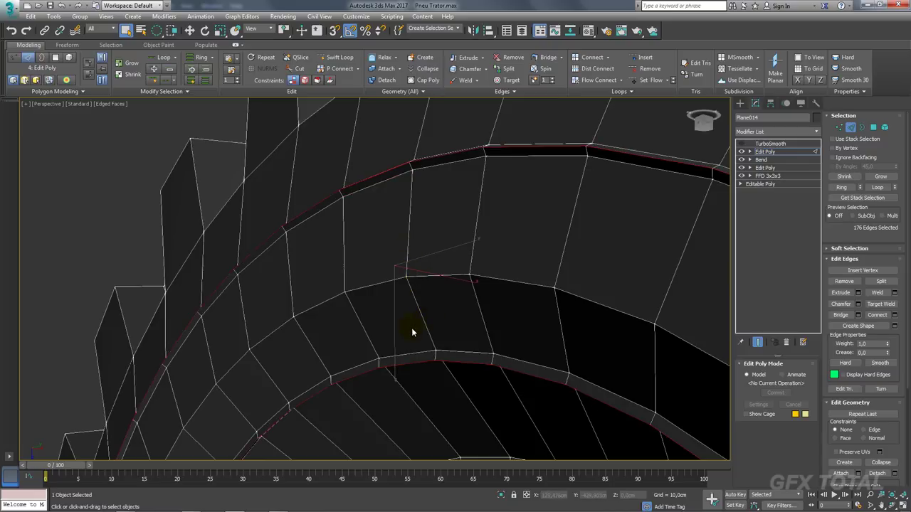
pyautogui.click(385, 181)
pyautogui.moveTo(385, 182)
pyautogui.keyDown('alt'); pyautogui.mouseDown(button='middle')
pyautogui.moveTo(402, 180)
pyautogui.moveTo(419, 211)
pyautogui.moveTo(422, 349)
pyautogui.mouseUp(button='middle'); pyautogui.keyUp('alt')
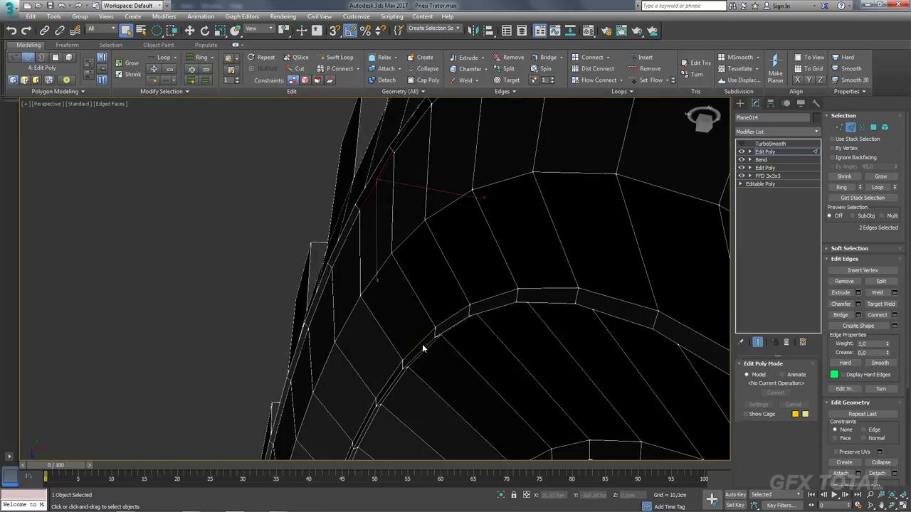
pyautogui.keyDown('ctrl'); pyautogui.click(421, 342); pyautogui.keyUp('ctrl')
pyautogui.scroll(2, 427, 338)
pyautogui.scroll(2, 434, 329)
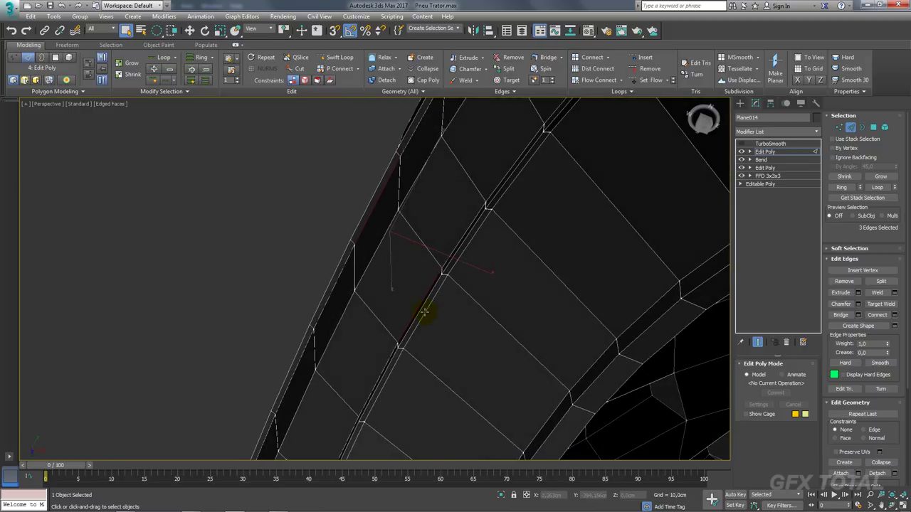
pyautogui.keyDown('ctrl'); pyautogui.click(424, 312); pyautogui.keyUp('ctrl')
pyautogui.scroll(-4, 426, 316)
# Add the lower strip's border edges and expand all picks into full loops, 352 edges.
pyautogui.moveTo(620, 305)
pyautogui.keyDown('alt'); pyautogui.mouseDown(button='middle')
pyautogui.moveTo(696, 306)
pyautogui.moveTo(662, 288)
pyautogui.moveTo(559, 315)
pyautogui.mouseUp(button='middle'); pyautogui.keyUp('alt')
pyautogui.scroll(2, 482, 223)
pyautogui.scroll(2, 506, 291)
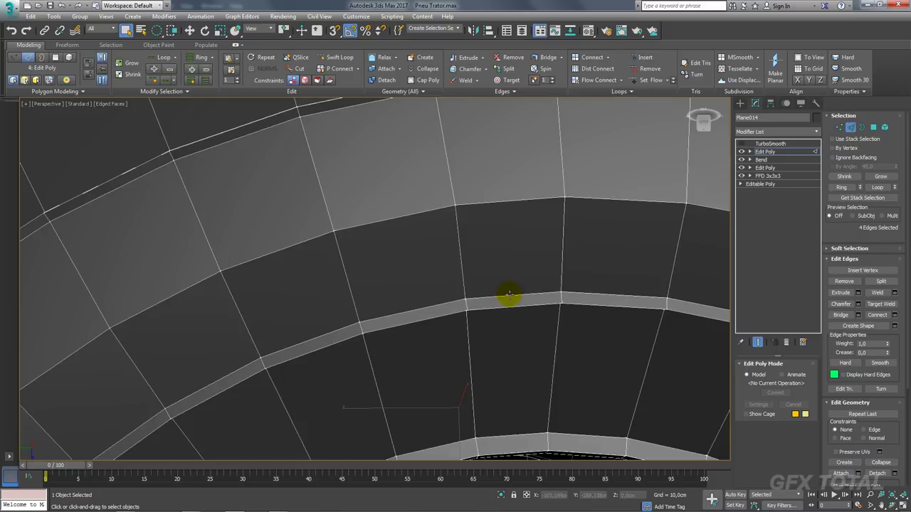
pyautogui.keyDown('ctrl'); pyautogui.click(510, 294); pyautogui.keyUp('ctrl')
pyautogui.keyDown('ctrl'); pyautogui.click(325, 111); pyautogui.keyUp('ctrl')
pyautogui.moveTo(484, 326)
pyautogui.keyDown('alt'); pyautogui.mouseDown(button='middle')
pyautogui.moveTo(488, 271)
pyautogui.moveTo(491, 309)
pyautogui.mouseUp(button='middle'); pyautogui.keyUp('alt')
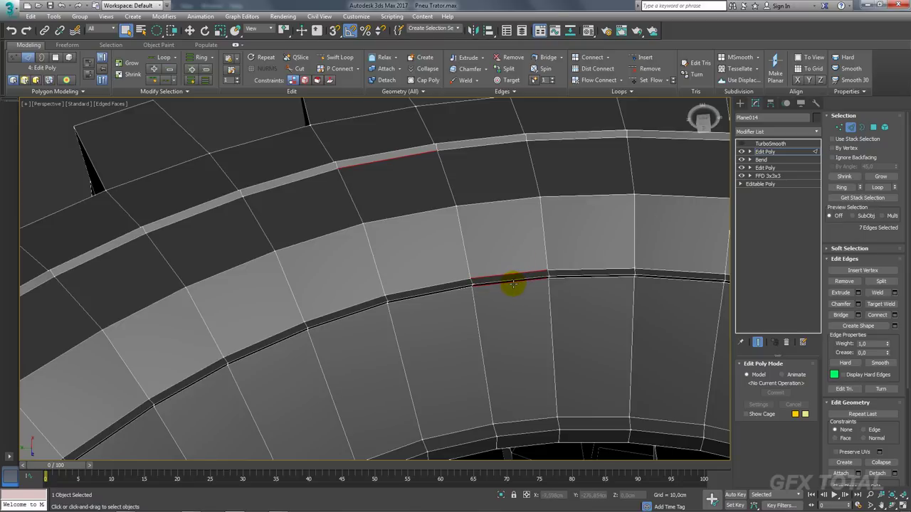
pyautogui.moveTo(512, 284)
pyautogui.keyDown('alt'); pyautogui.mouseDown(button='middle')
pyautogui.moveTo(498, 244)
pyautogui.moveTo(488, 270)
pyautogui.moveTo(503, 325)
pyautogui.moveTo(525, 311)
pyautogui.moveTo(538, 254)
pyautogui.moveTo(500, 295)
pyautogui.moveTo(496, 322)
pyautogui.mouseUp(button='middle'); pyautogui.keyUp('alt')
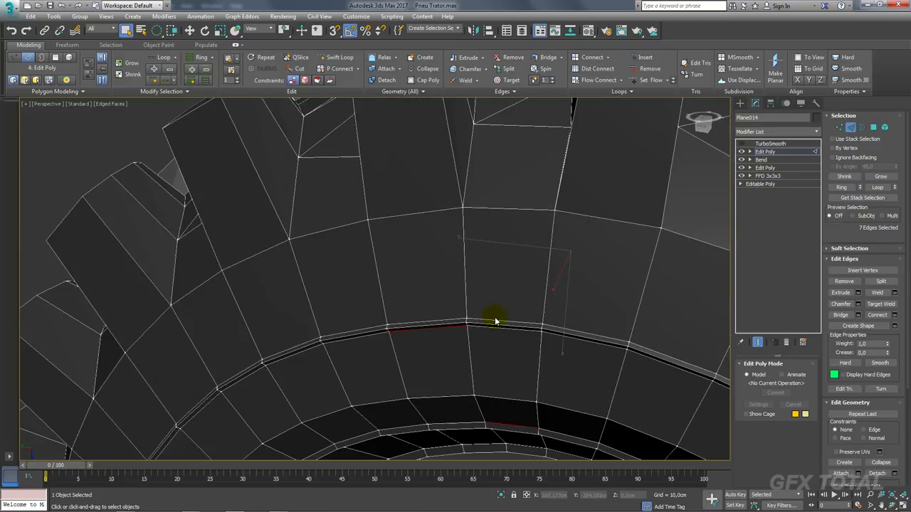
pyautogui.click(878, 187)
pyautogui.scroll(-5, 467, 264)
pyautogui.moveTo(468, 264)
pyautogui.keyDown('alt'); pyautogui.mouseDown(button='middle')
pyautogui.moveTo(600, 306)
pyautogui.moveTo(716, 285)
pyautogui.moveTo(508, 331)
pyautogui.moveTo(548, 254)
pyautogui.moveTo(579, 321)
pyautogui.moveTo(463, 220)
pyautogui.moveTo(569, 204)
pyautogui.mouseUp(button='middle'); pyautogui.keyUp('alt')
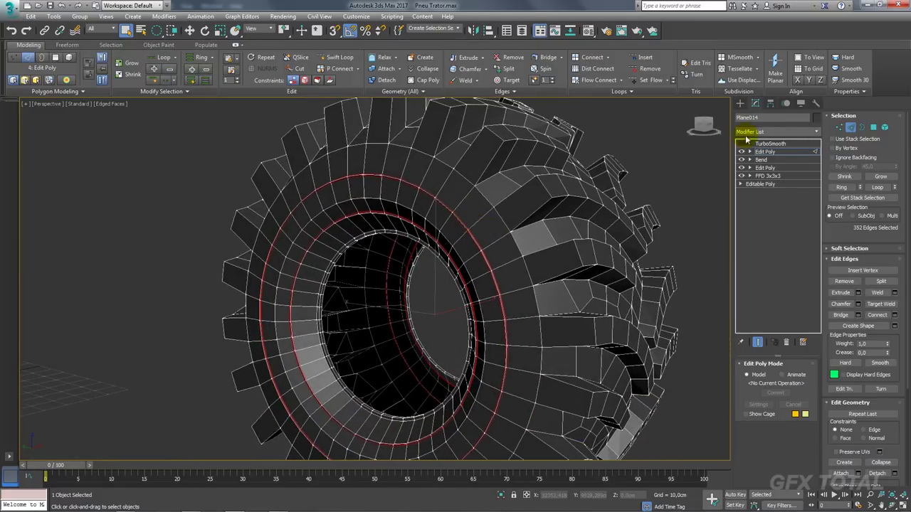
# With the smoothed result shown, crease the 352 bead border edges to 0.87 and hide edged faces.
pyautogui.click(747, 184)
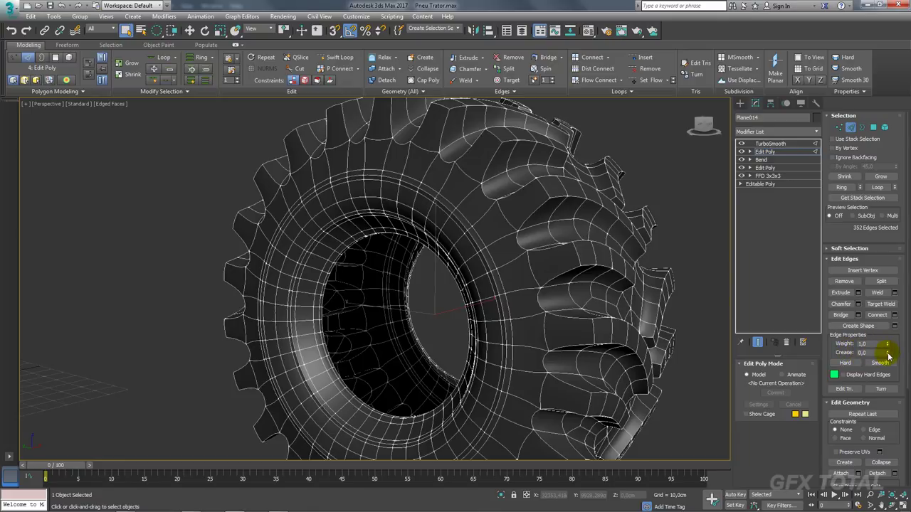
pyautogui.moveTo(888, 356); pyautogui.dragTo(888, 318)
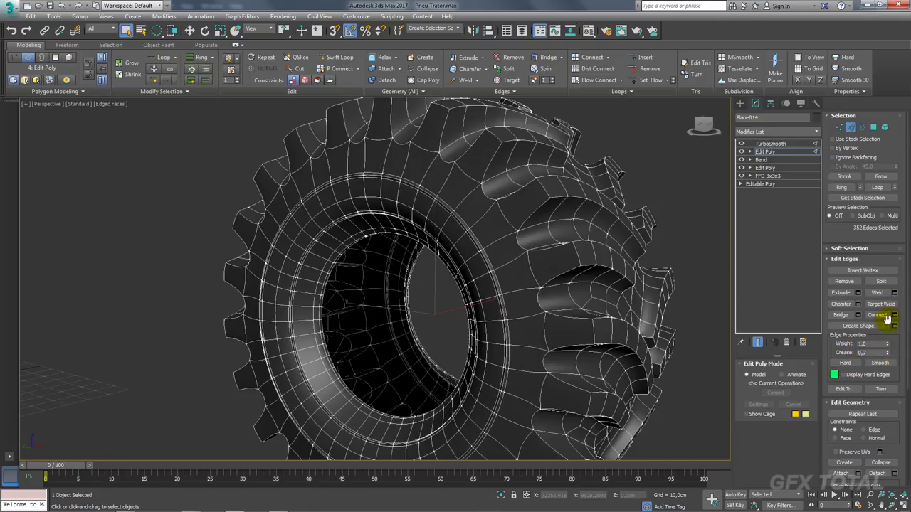
pyautogui.keyDown('alt'); pyautogui.moveTo(664, 328); pyautogui.dragTo(681, 321, button='middle'); pyautogui.keyUp('alt')
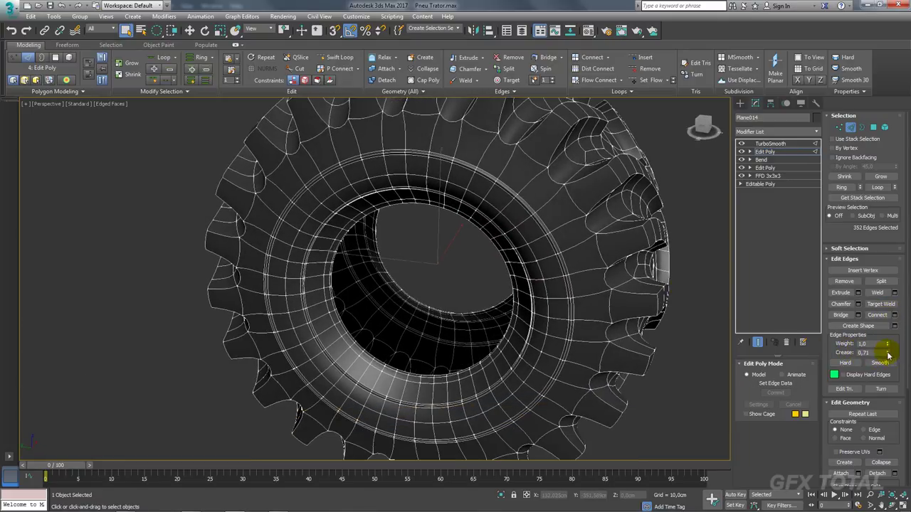
pyautogui.moveTo(888, 355); pyautogui.dragTo(888, 345)
pyautogui.moveTo(632, 271)
pyautogui.keyDown('alt'); pyautogui.mouseDown(button='middle')
pyautogui.moveTo(655, 244)
pyautogui.moveTo(559, 274)
pyautogui.moveTo(577, 245)
pyautogui.moveTo(519, 250)
pyautogui.moveTo(513, 275)
pyautogui.moveTo(488, 271)
pyautogui.moveTo(498, 289)
pyautogui.moveTo(541, 278)
pyautogui.mouseUp(button='middle'); pyautogui.keyUp('alt')
pyautogui.press('F4')
pyautogui.scroll(-3, 515, 279)
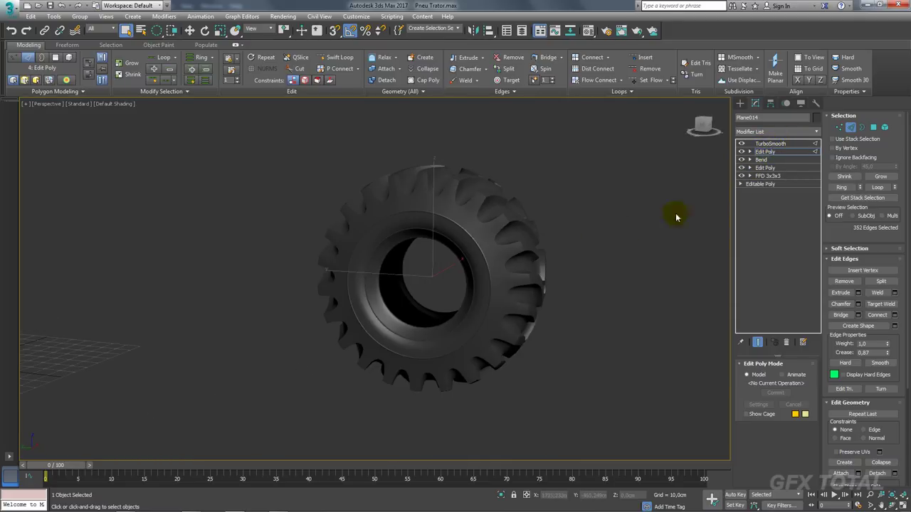
# Return to the TurboSmooth level, try moving the tire, and undo the move.
pyautogui.click(767, 151)
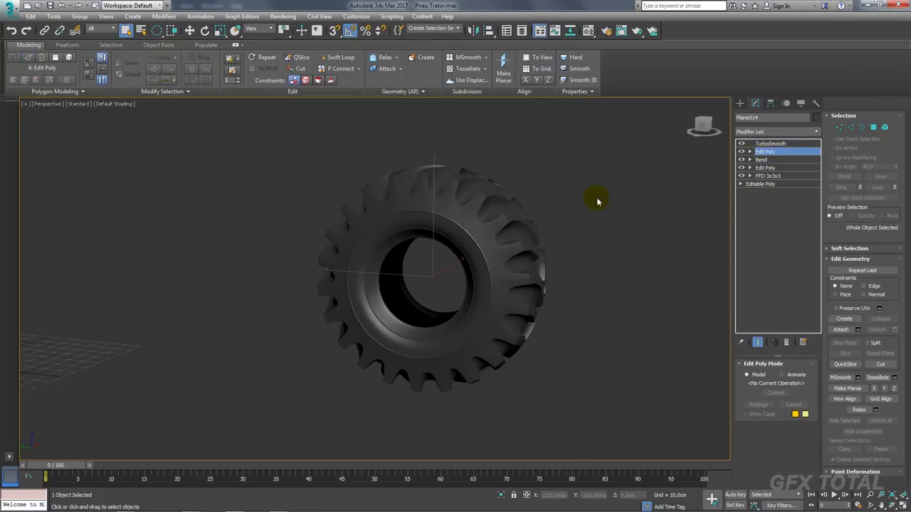
pyautogui.click(770, 144)
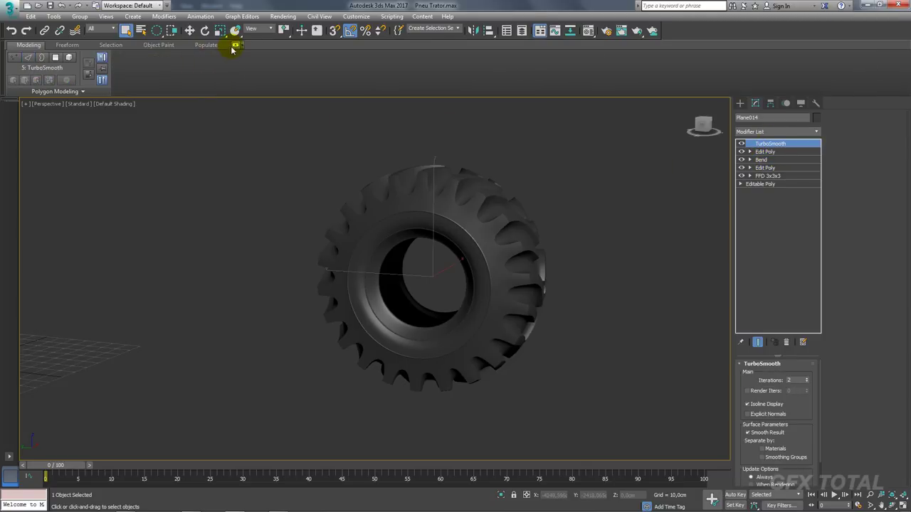
pyautogui.press('w')
pyautogui.moveTo(427, 214)
pyautogui.keyDown('alt'); pyautogui.mouseDown(button='middle')
pyautogui.moveTo(512, 326)
pyautogui.moveTo(481, 277)
pyautogui.mouseUp(button='middle'); pyautogui.keyUp('alt')
pyautogui.moveTo(427, 226); pyautogui.dragTo(34, 194)
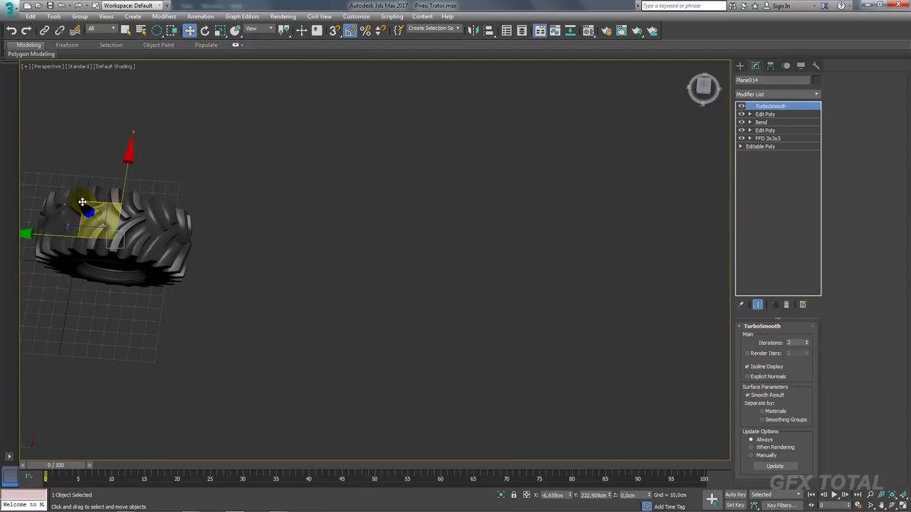
pyautogui.press('z')
# Deselect the tire and show its edged faces over the smoothed shading.
pyautogui.moveTo(387, 256)
pyautogui.keyDown('alt'); pyautogui.mouseDown(button='middle')
pyautogui.moveTo(392, 285)
pyautogui.moveTo(415, 248)
pyautogui.mouseUp(button='middle'); pyautogui.keyUp('alt')
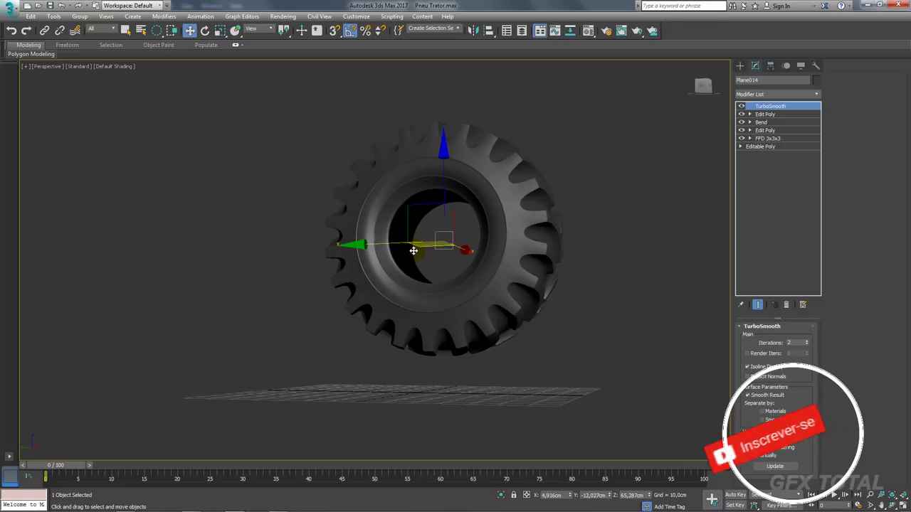
pyautogui.keyDown('alt'); pyautogui.moveTo(419, 211); pyautogui.dragTo(461, 297, button='middle'); pyautogui.keyUp('alt')
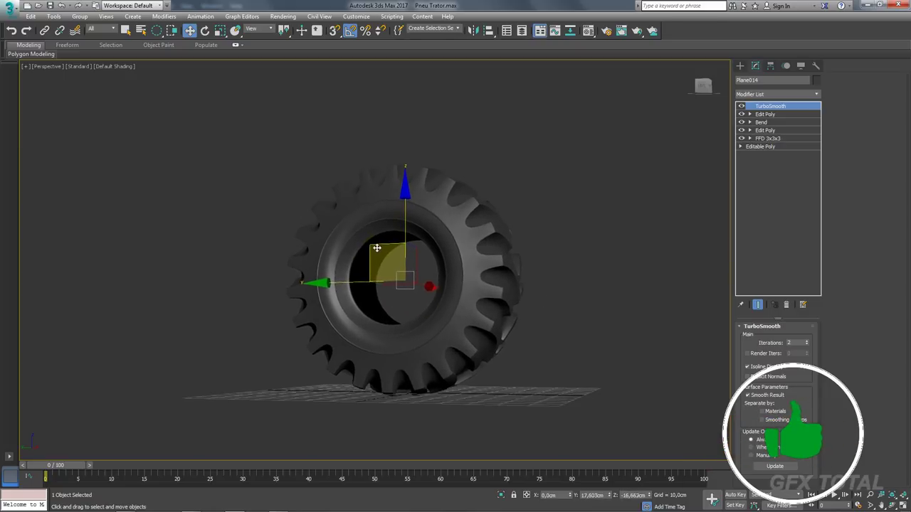
pyautogui.scroll(2, 462, 298)
pyautogui.scroll(2, 448, 292)
pyautogui.scroll(2, 474, 301)
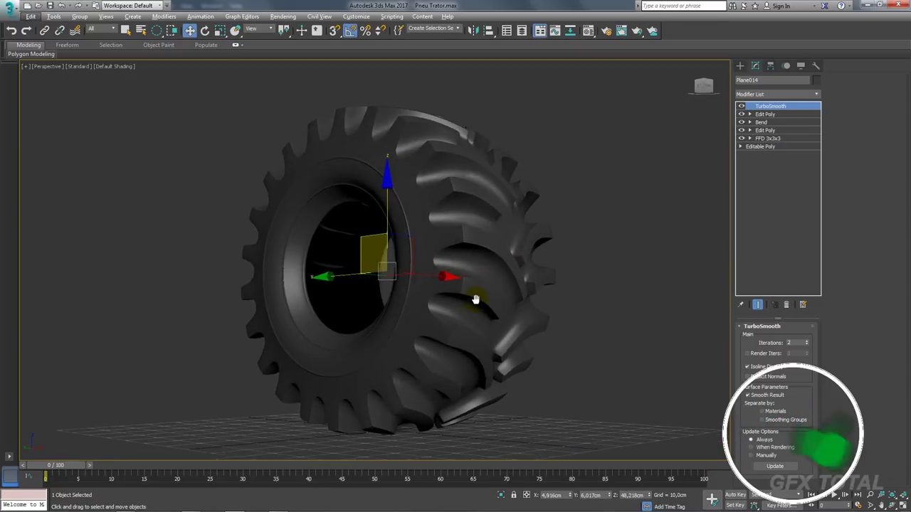
pyautogui.scroll(1, 476, 299)
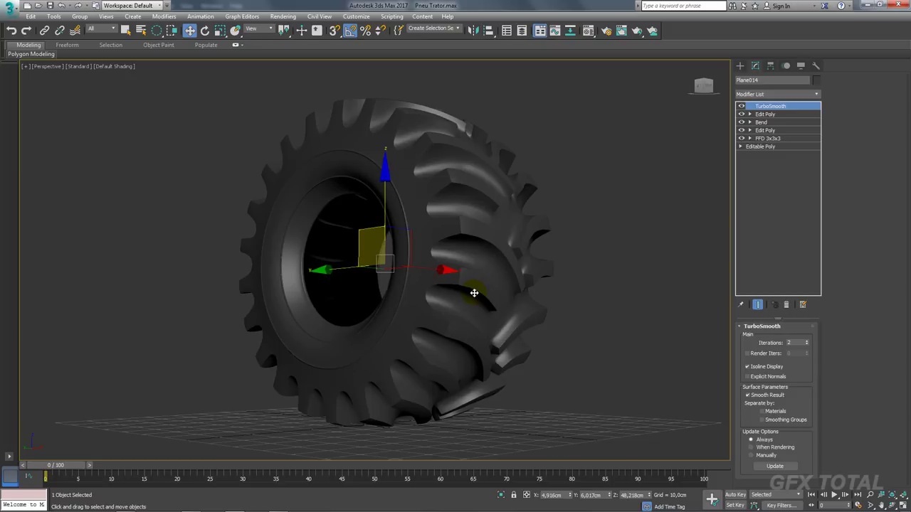
pyautogui.click(632, 327)
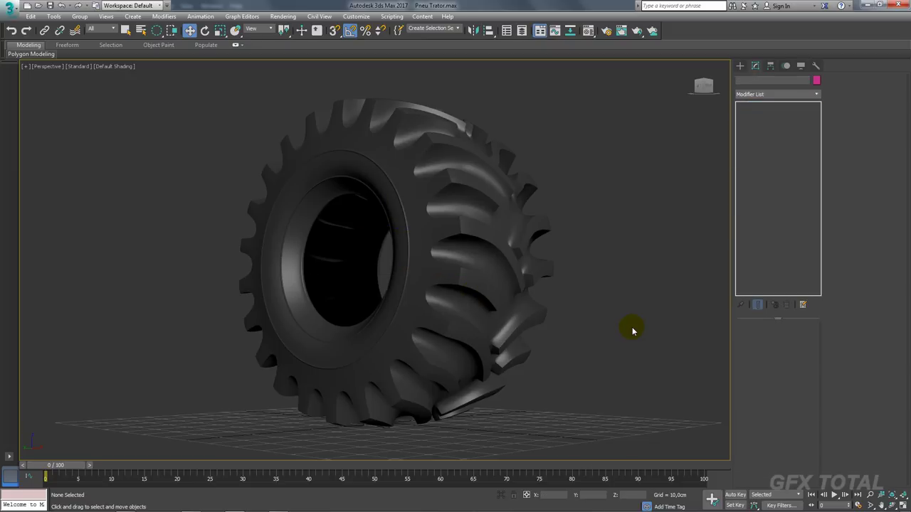
pyautogui.press('F4')
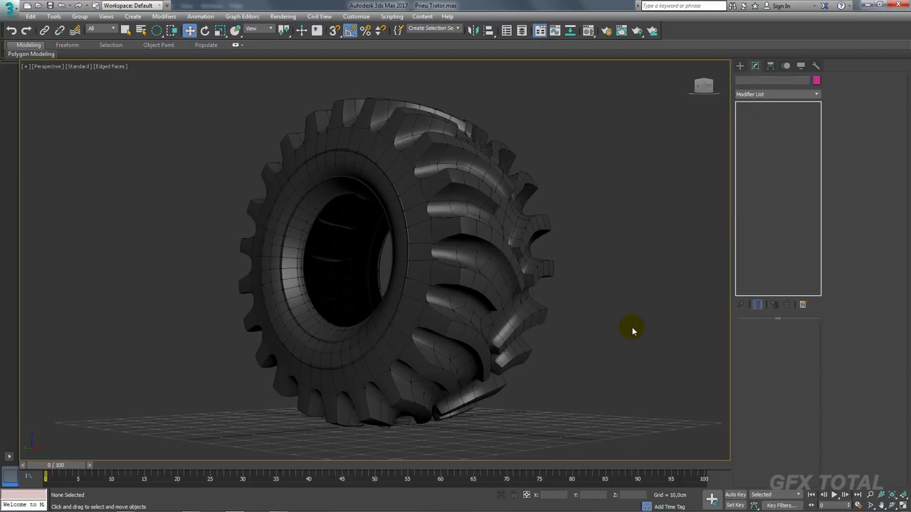